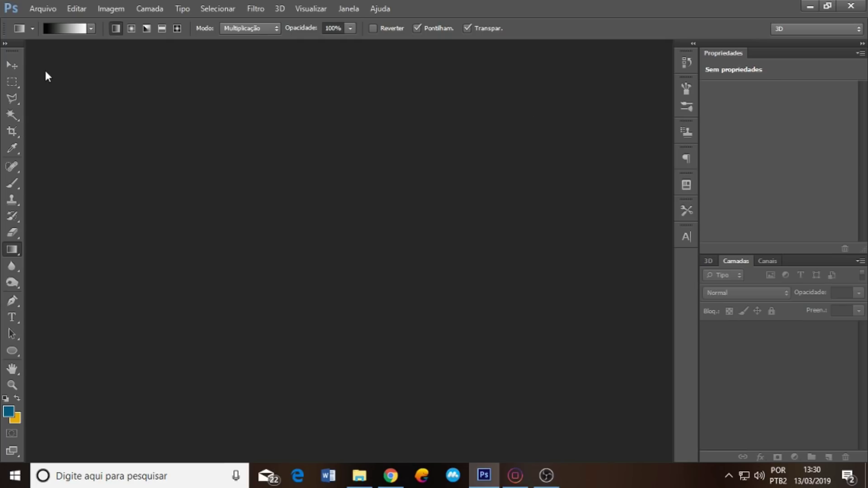
Enter a new document size of 10 × 10 centimetres at 300 pixels per inch.
click(42, 8)
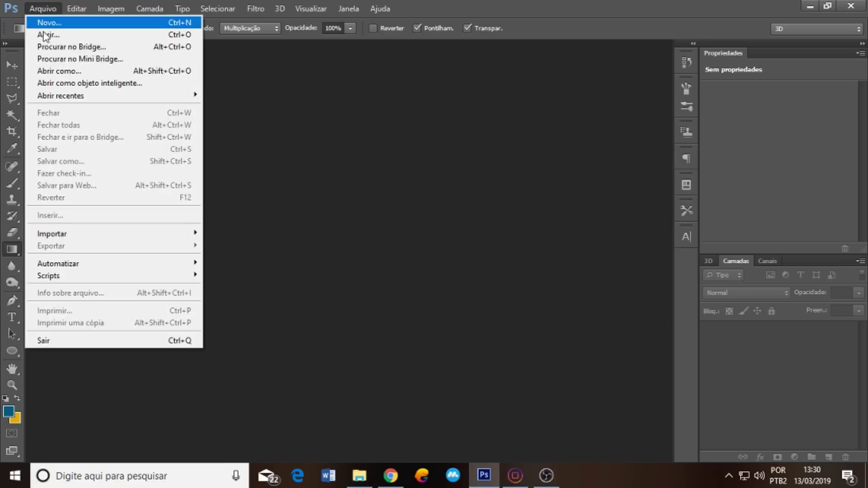
click(96, 24)
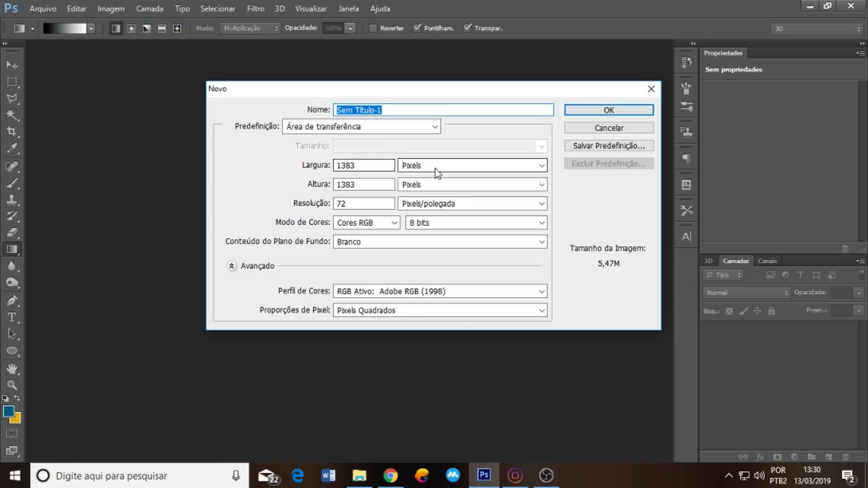
click(438, 166)
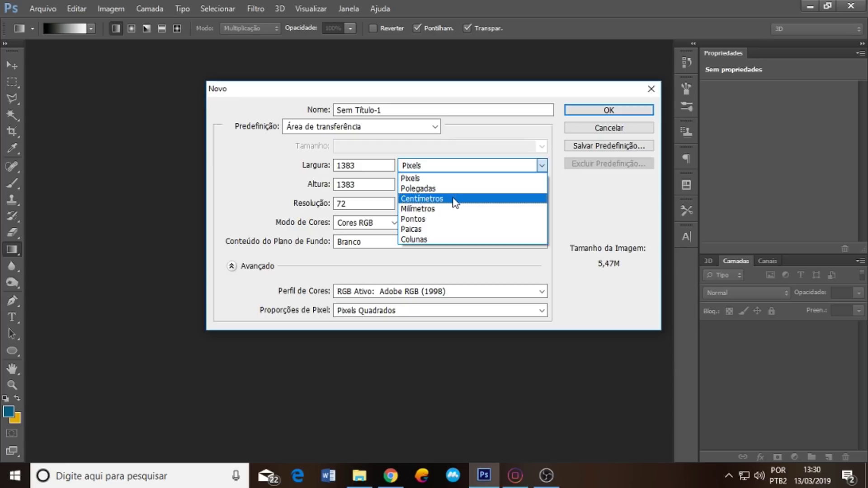
click(454, 199)
drag(378, 165, 259, 170)
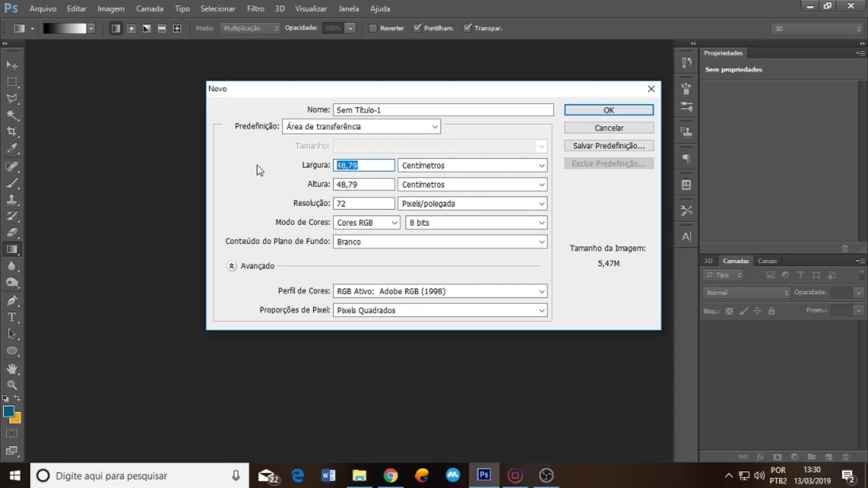
text(10)
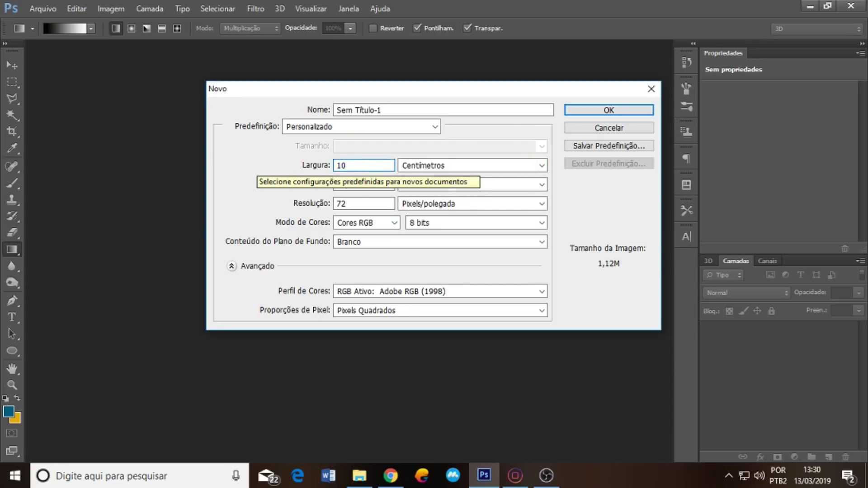
key(Tab)
key(Tab)
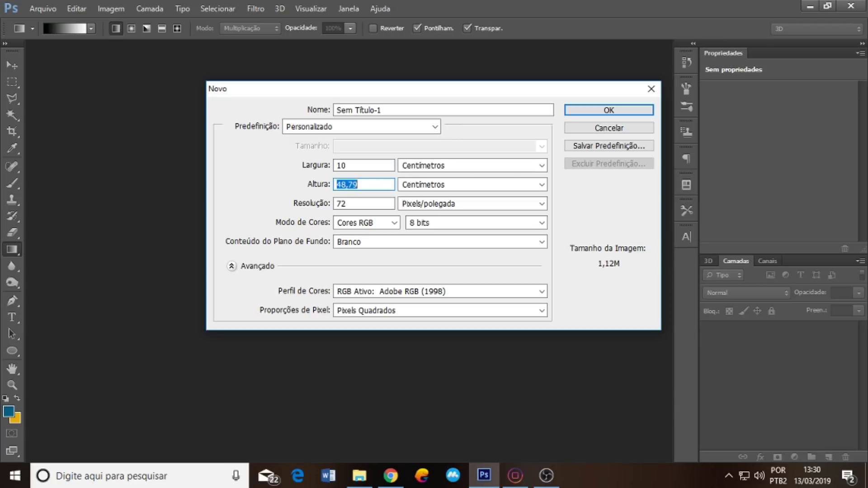
text(10)
key(Tab)
key(Tab)
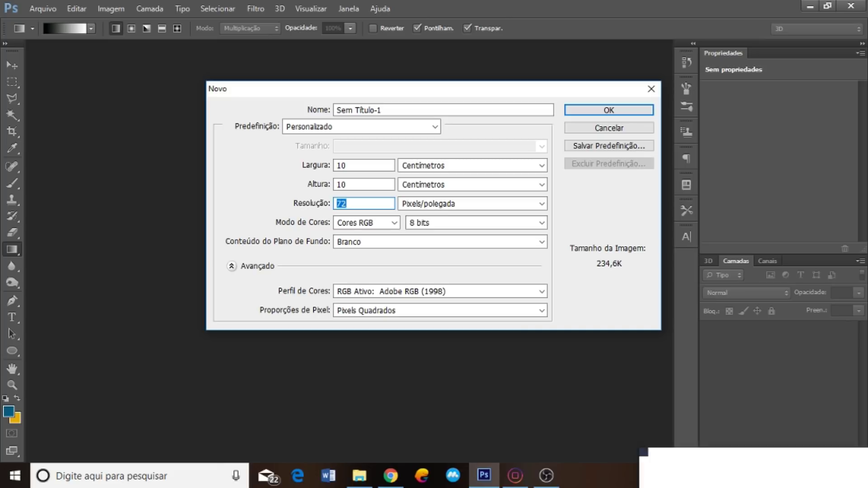
text(300)
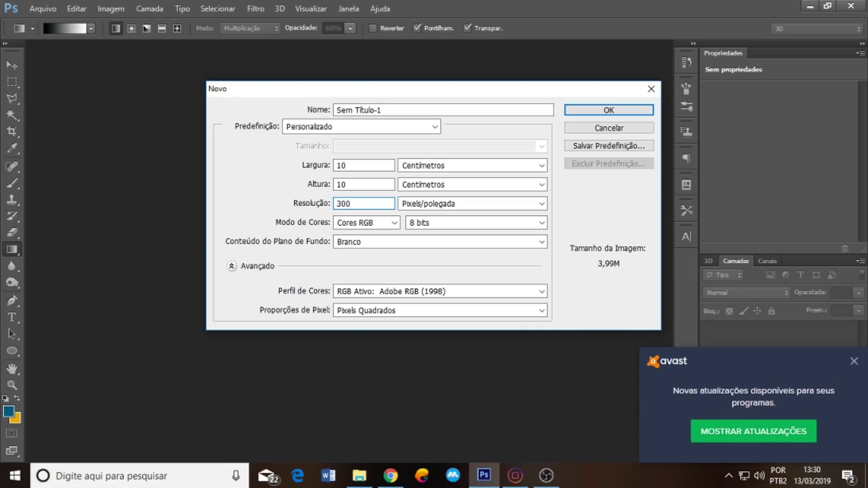
Dismiss the antivirus notification, create the document, and bring up the MC KEKEL folder.
click(853, 362)
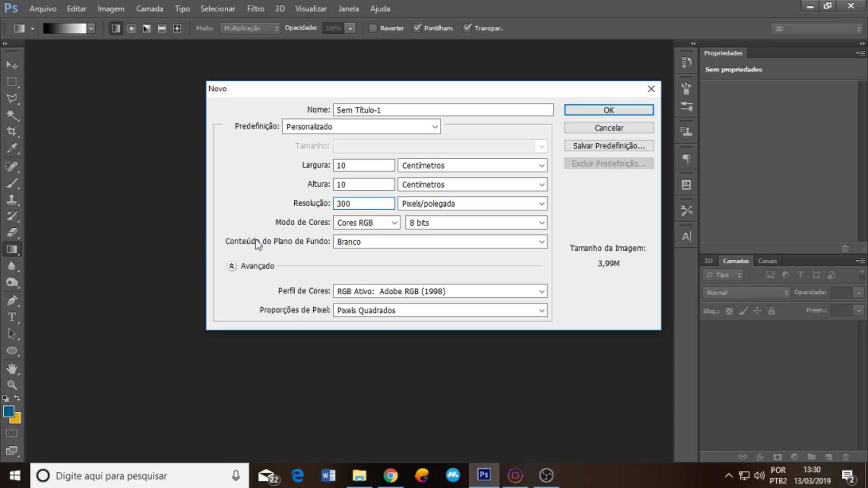
click(457, 139)
click(615, 112)
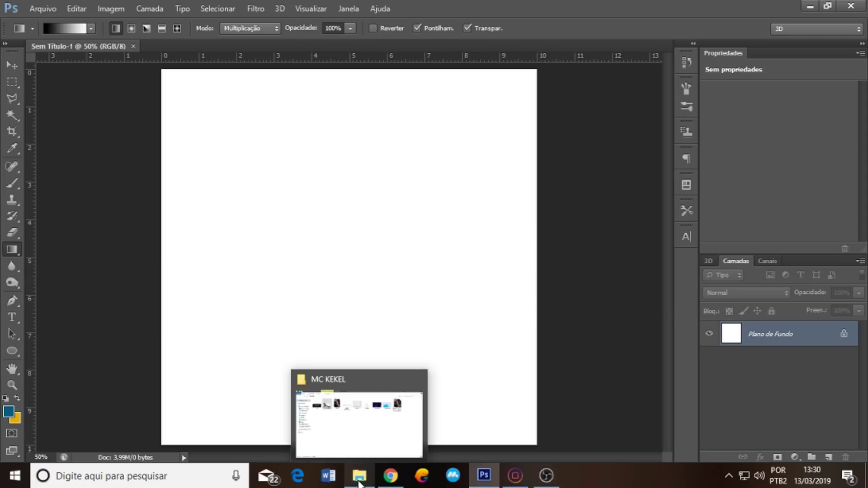
click(358, 475)
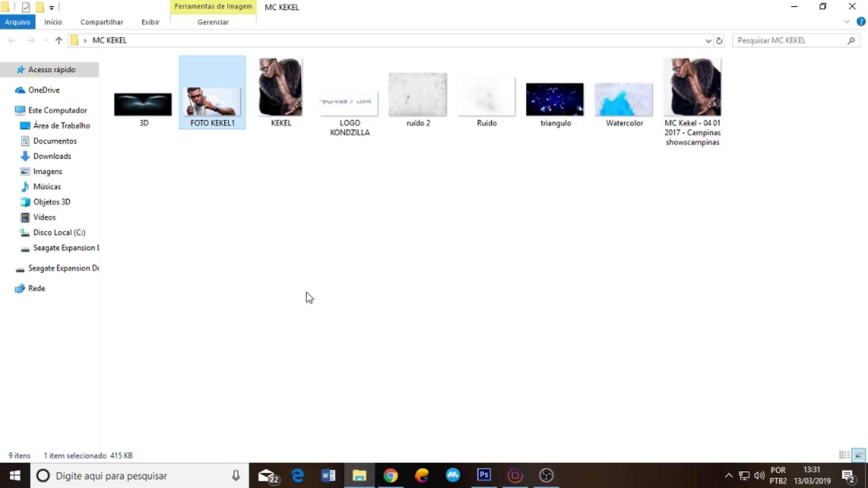
Browse the MC KEKEL folder images, checking the MC Kekel photo's dimensions.
click(150, 117)
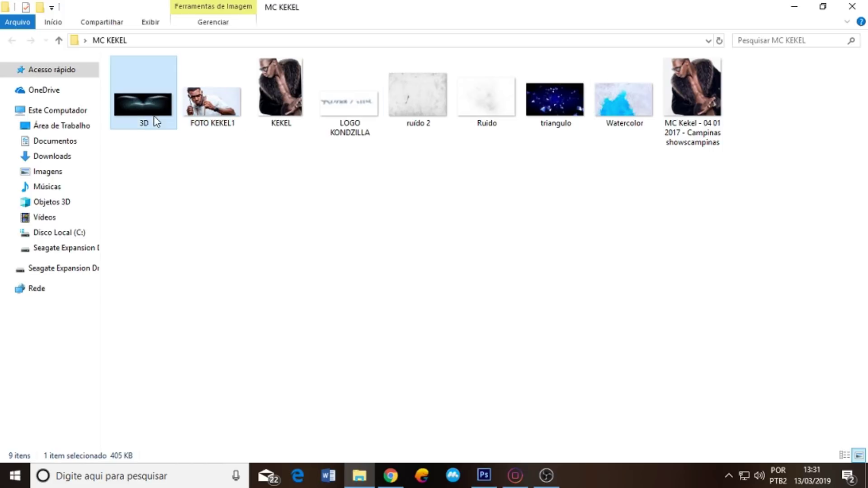
click(215, 107)
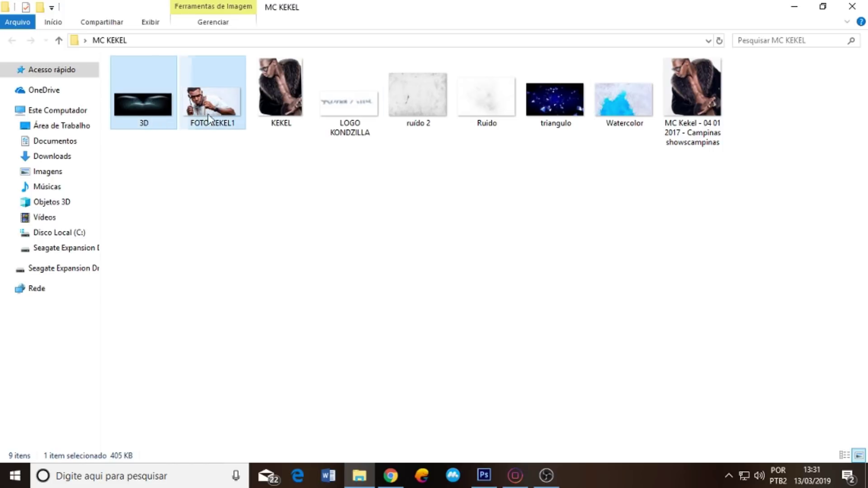
click(349, 108)
click(412, 126)
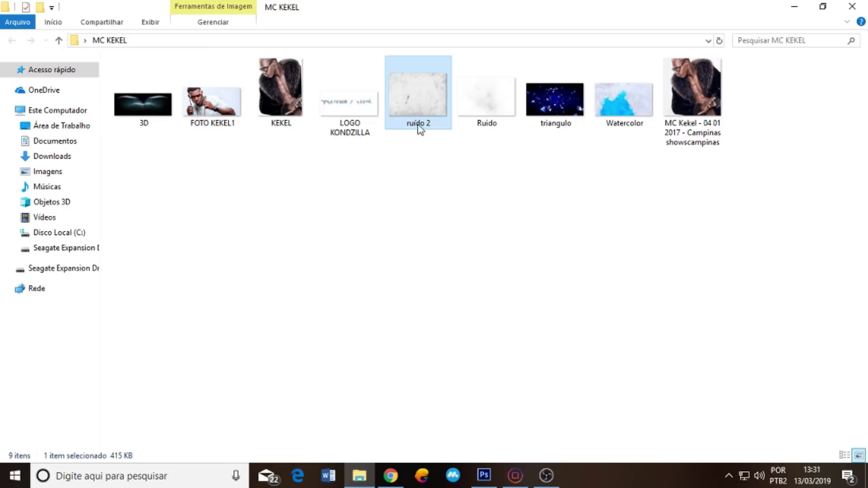
click(488, 110)
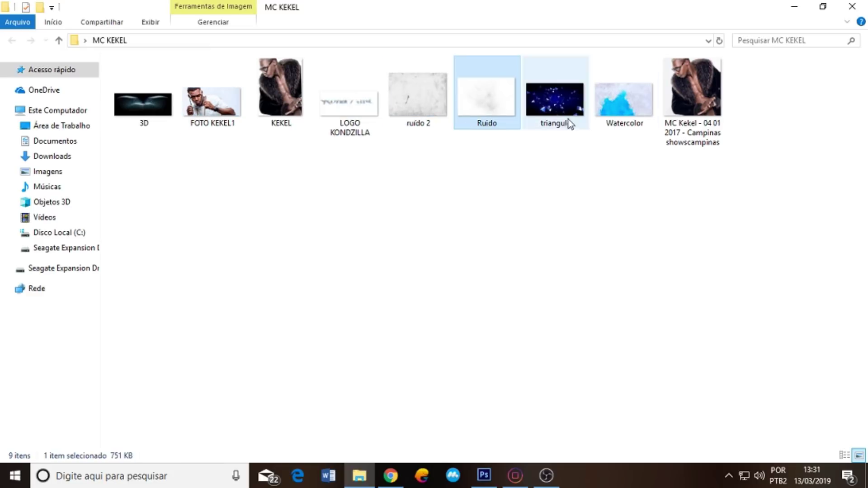
click(557, 132)
click(621, 116)
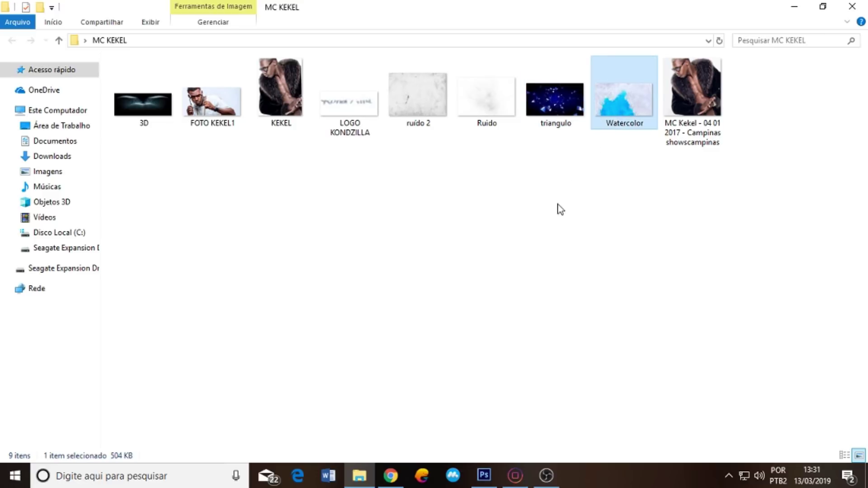
click(692, 97)
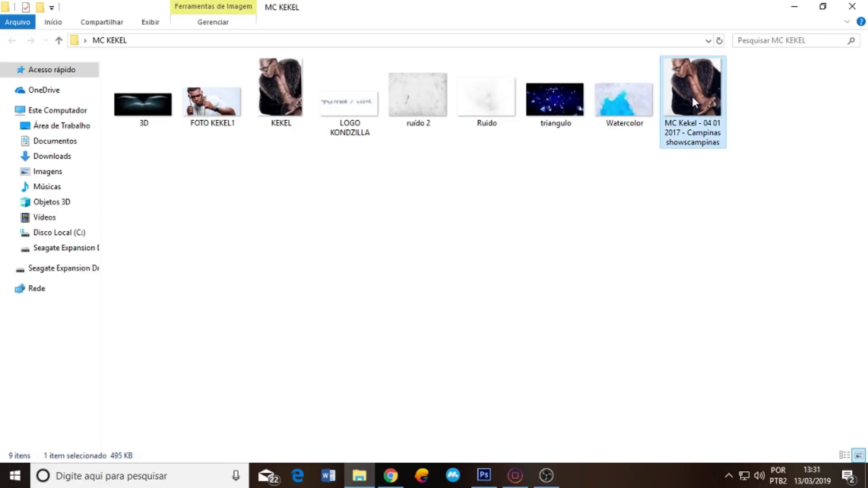
mouse_move(692, 88)
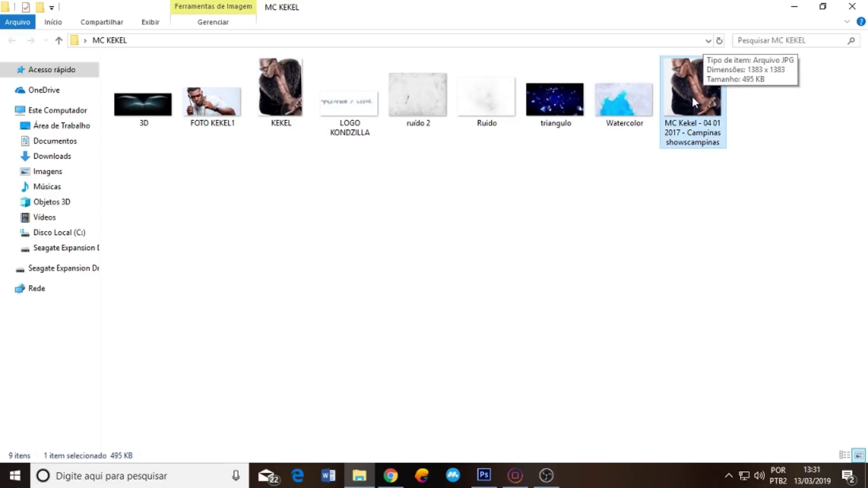
Select ruído 2 and Ruido together and drag them into the Photoshop document.
click(471, 225)
click(404, 119)
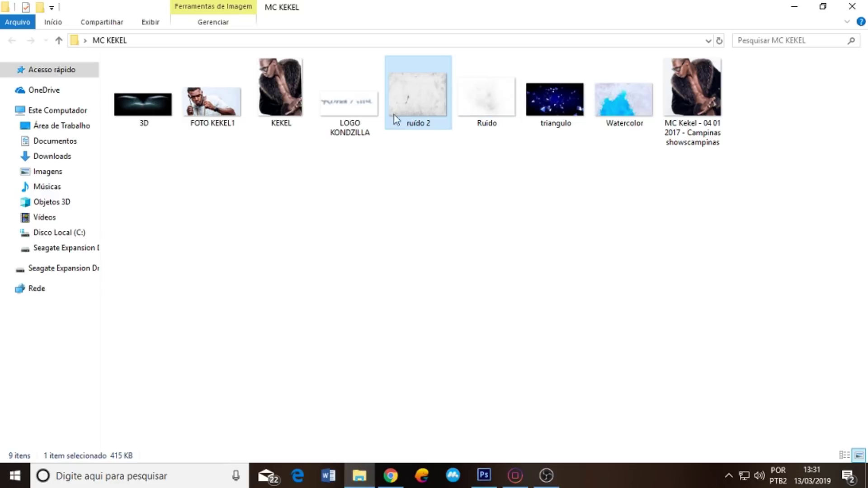
ctrl+click(486, 108)
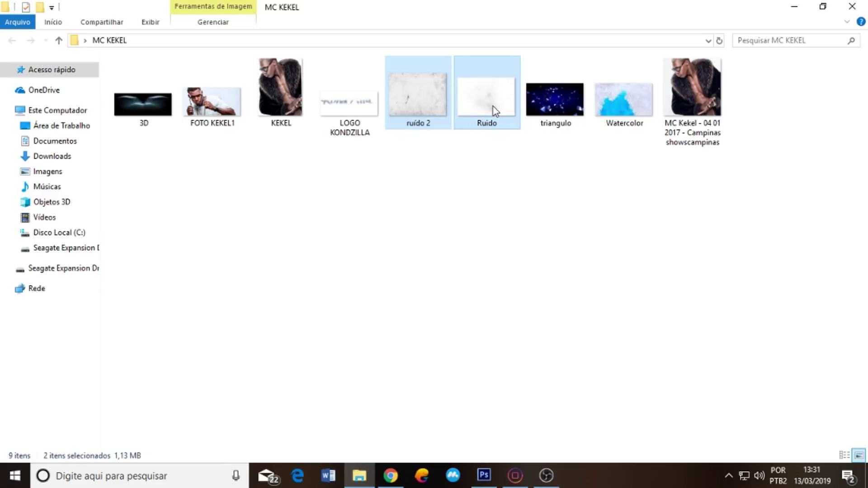
mouse_move(492, 110)
mouse_down()
mouse_move(335, 138)
mouse_move(406, 299)
mouse_up()
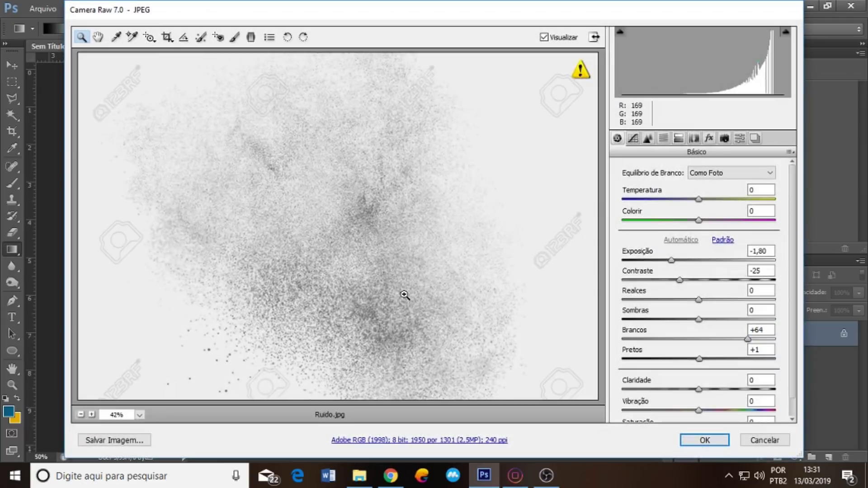
Accept Camera Raw, place the textures as layers, and hide the Ruido layer.
click(706, 441)
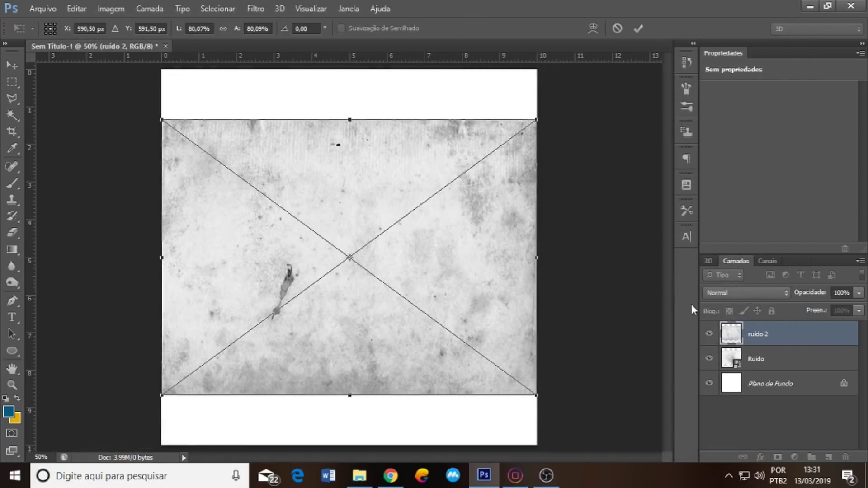
key(Return)
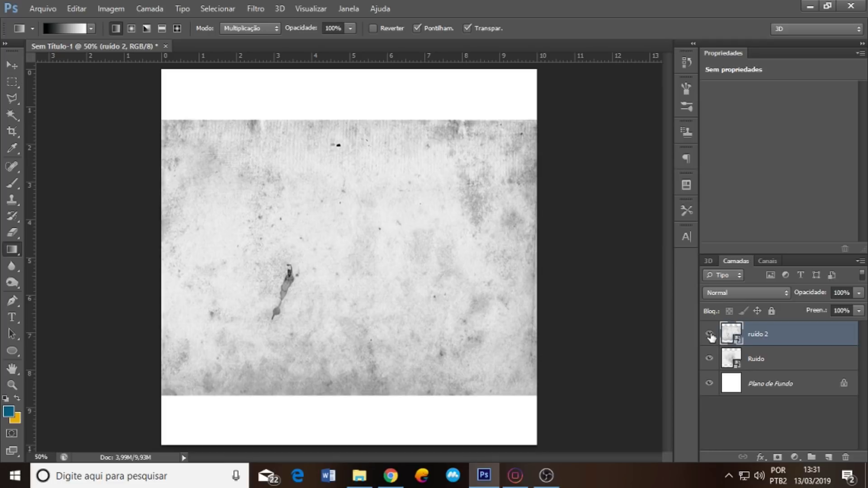
click(709, 334)
click(708, 358)
click(709, 333)
Move ruído 2 to the top edge and enlarge it across the canvas width.
drag(410, 273, 398, 215)
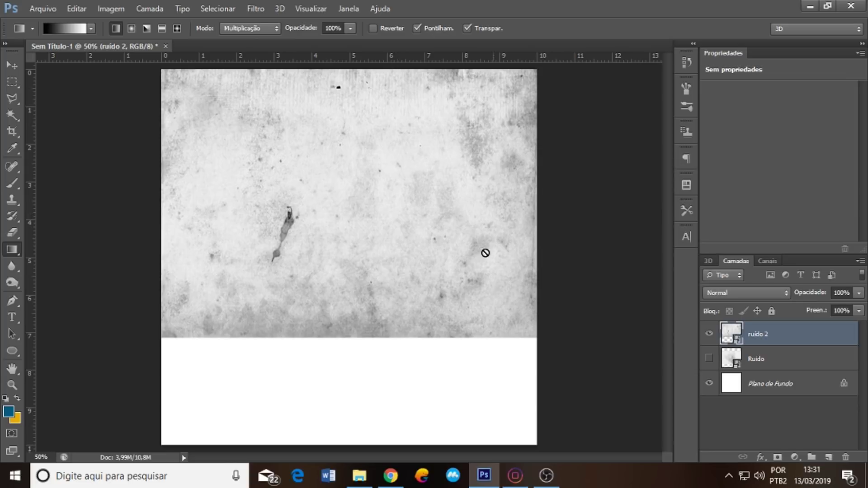
key(ctrl+t)
drag(535, 338, 562, 355)
drag(445, 248, 453, 249)
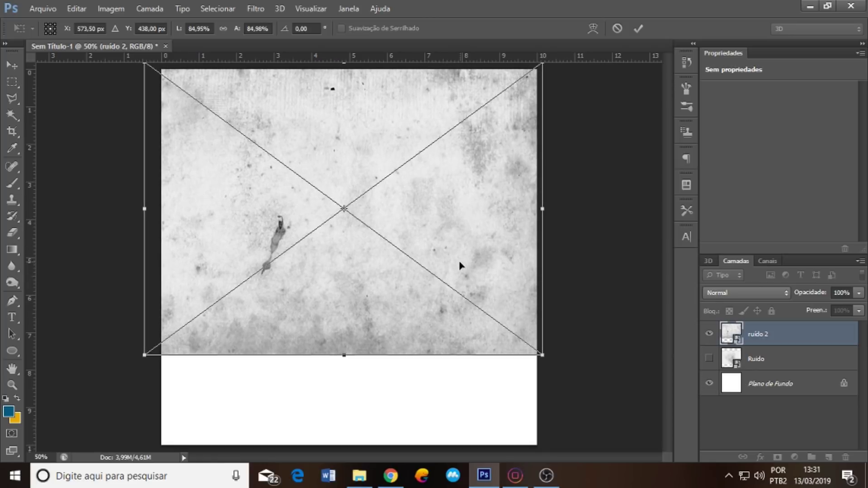
key(Return)
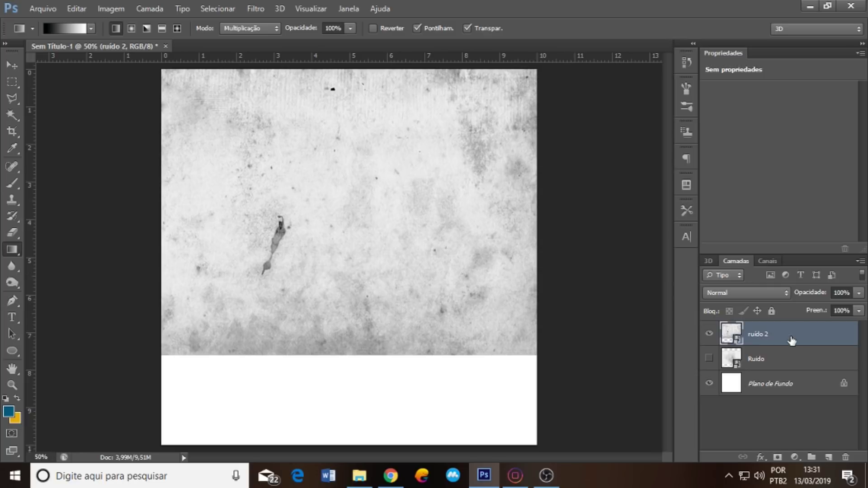
Set ruído 2 fill to 57% and show Ruido, moved above it.
click(859, 311)
drag(859, 324, 831, 326)
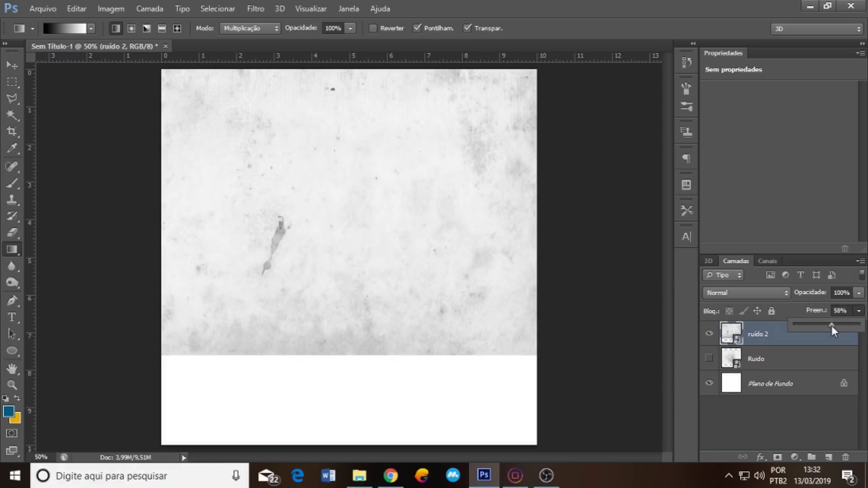
click(766, 342)
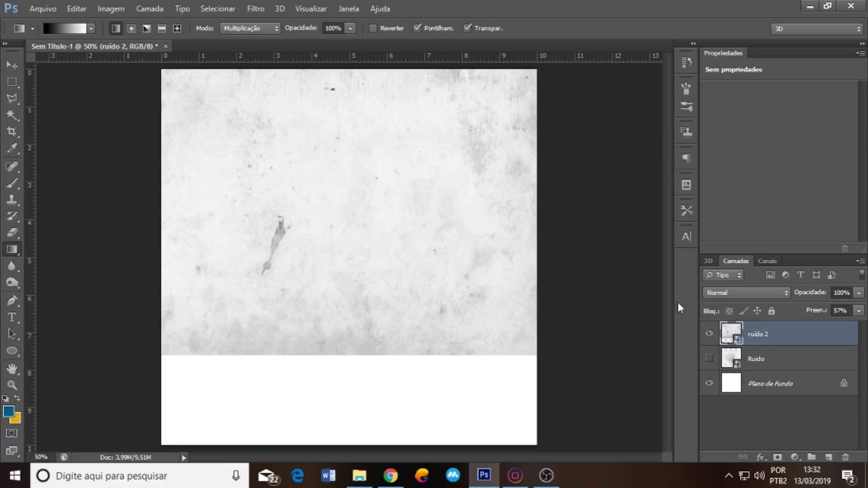
mouse_move(771, 371)
mouse_down()
mouse_move(741, 333)
mouse_move(726, 335)
mouse_up()
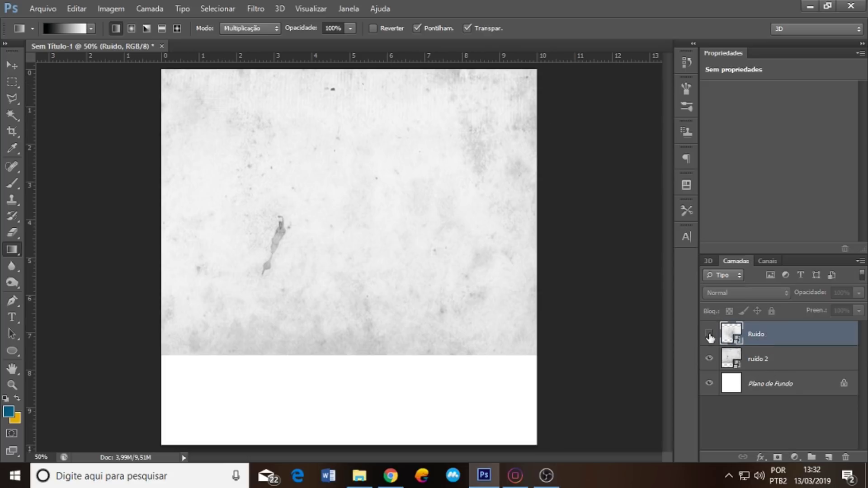
click(708, 336)
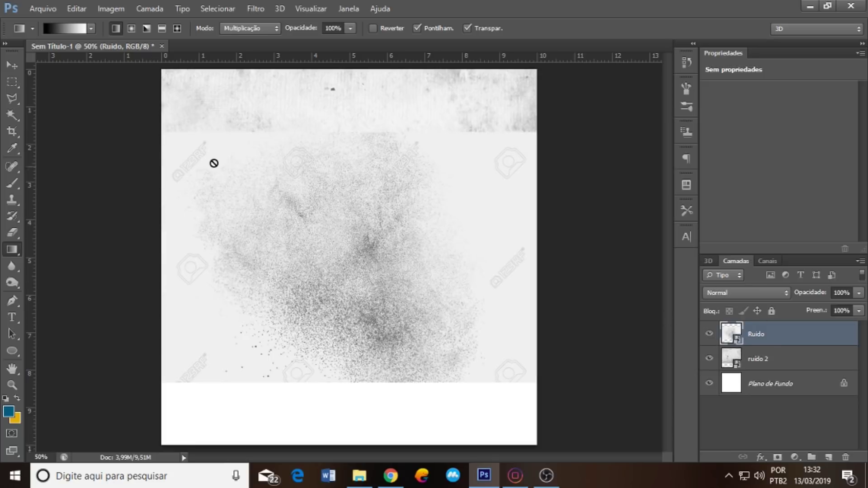
Blend Ruido with Multiplicação at 37% fill, reposition it, and add a layer mask.
click(760, 292)
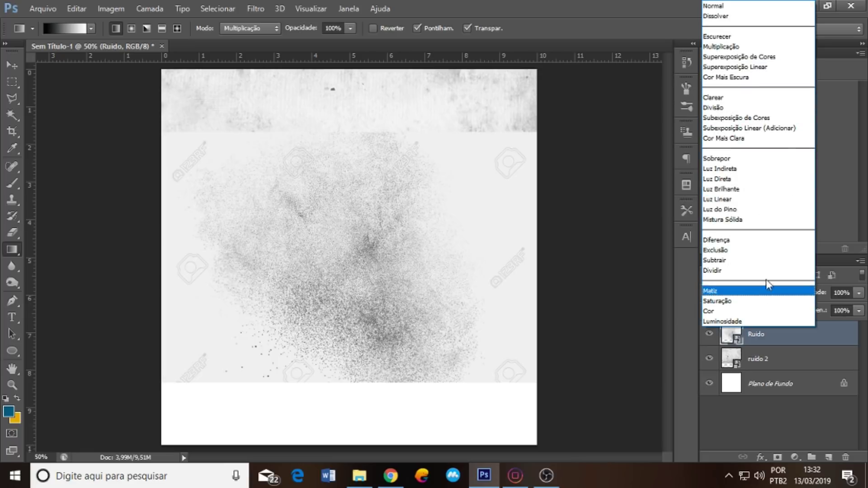
click(771, 128)
click(742, 292)
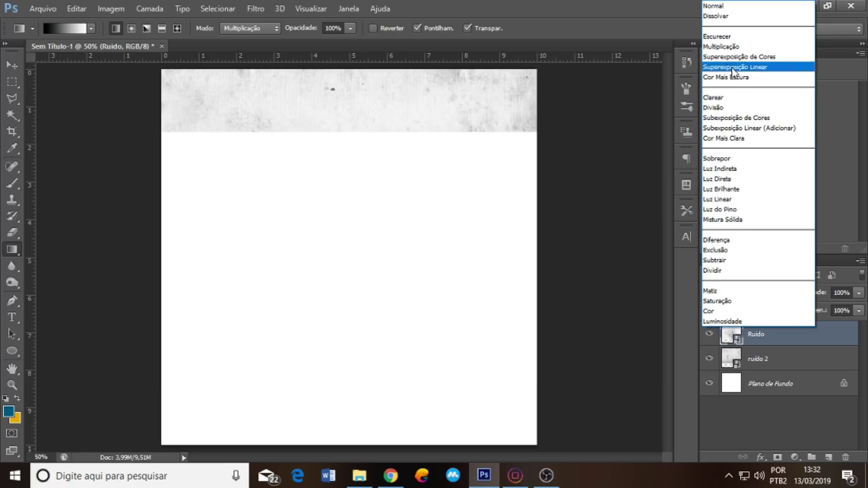
click(737, 43)
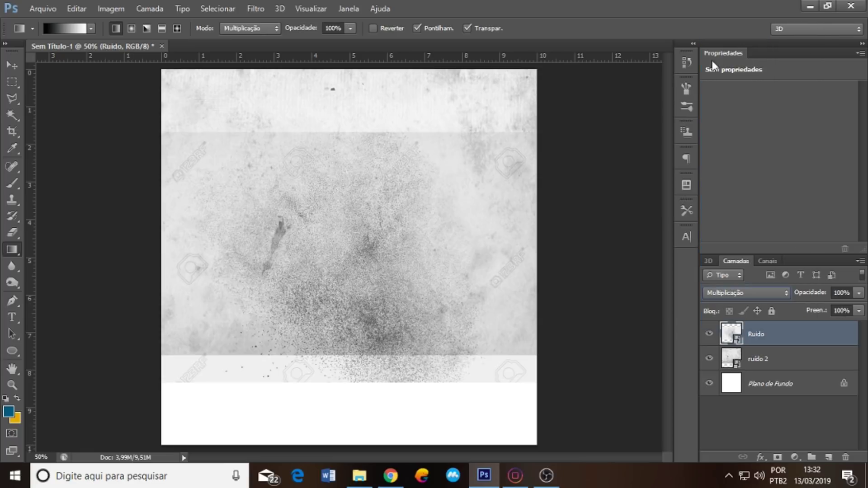
click(859, 311)
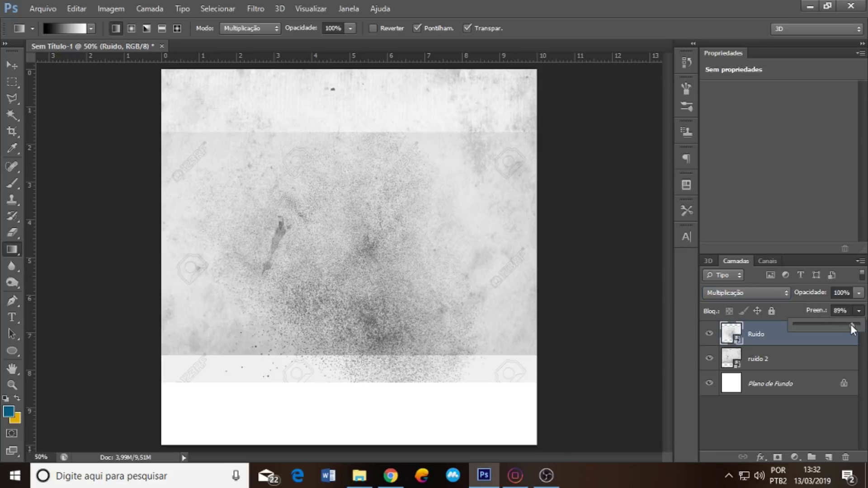
drag(851, 324, 820, 328)
drag(391, 252, 523, 188)
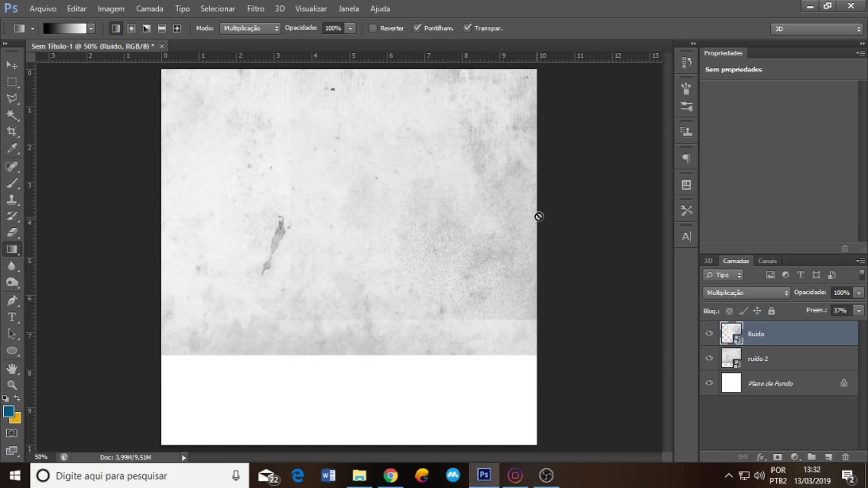
click(778, 457)
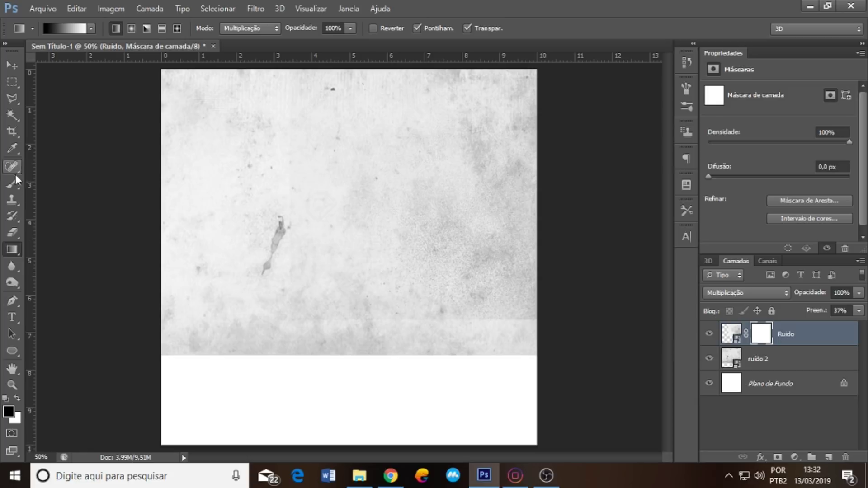
Paint Preto, Branco gradient fades into Ruido's layer mask with the Gradient tool.
right_click(9, 250)
click(15, 248)
click(58, 26)
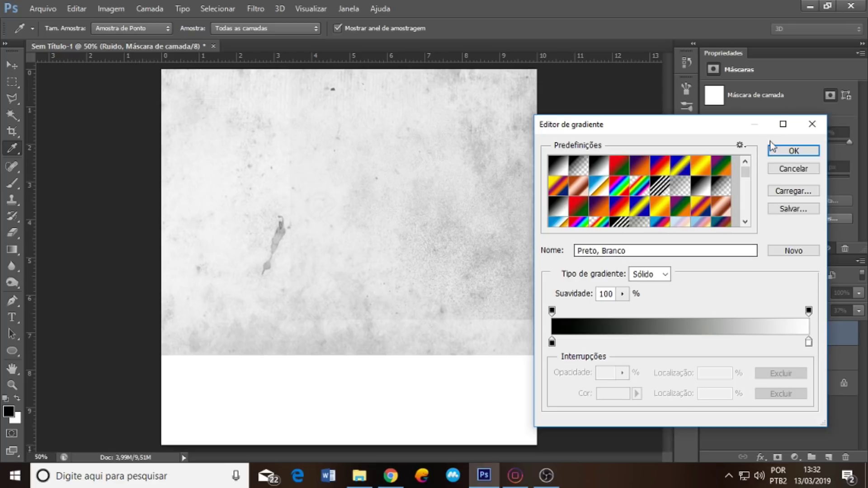
click(794, 151)
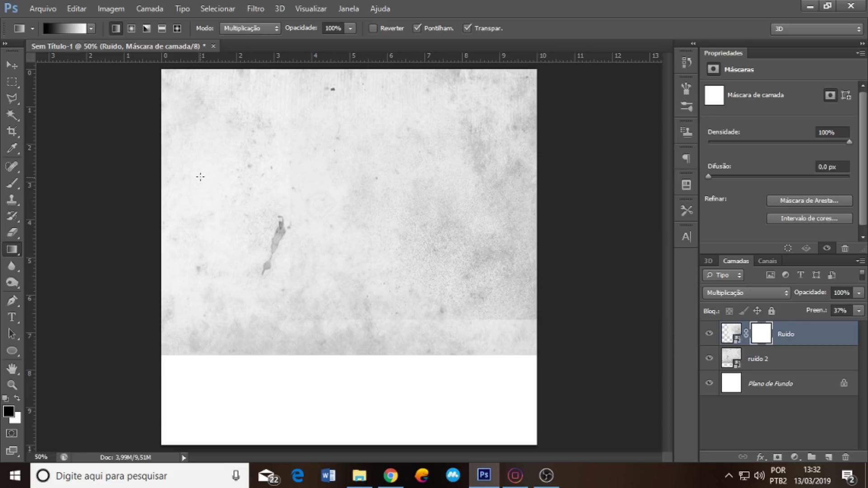
drag(219, 176, 400, 177)
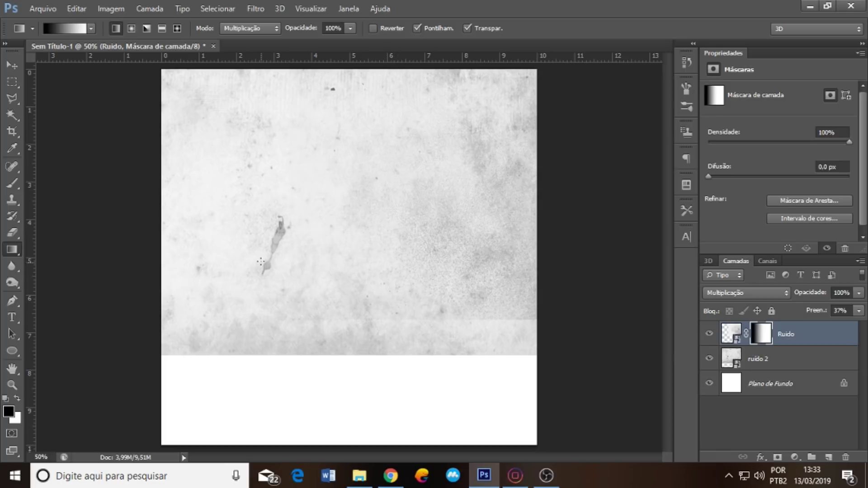
mouse_move(248, 182)
mouse_down()
mouse_move(398, 181)
mouse_move(425, 172)
mouse_up()
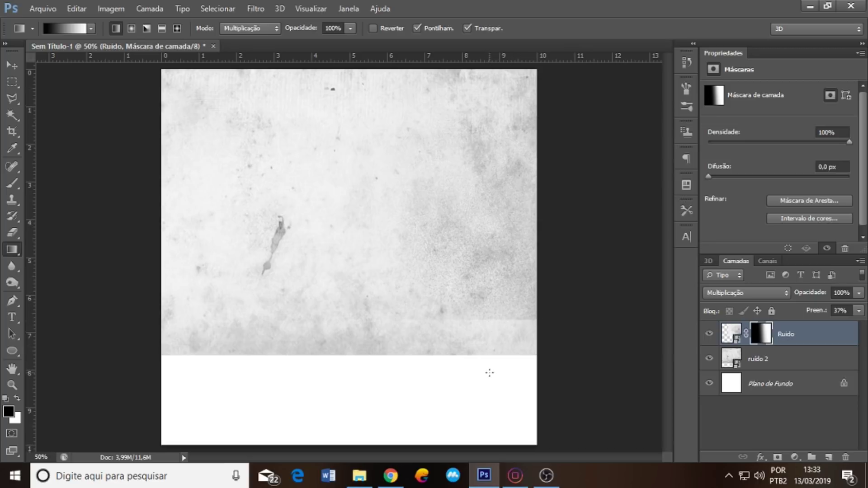
mouse_move(494, 375)
mouse_down()
mouse_move(492, 209)
mouse_move(495, 246)
mouse_up()
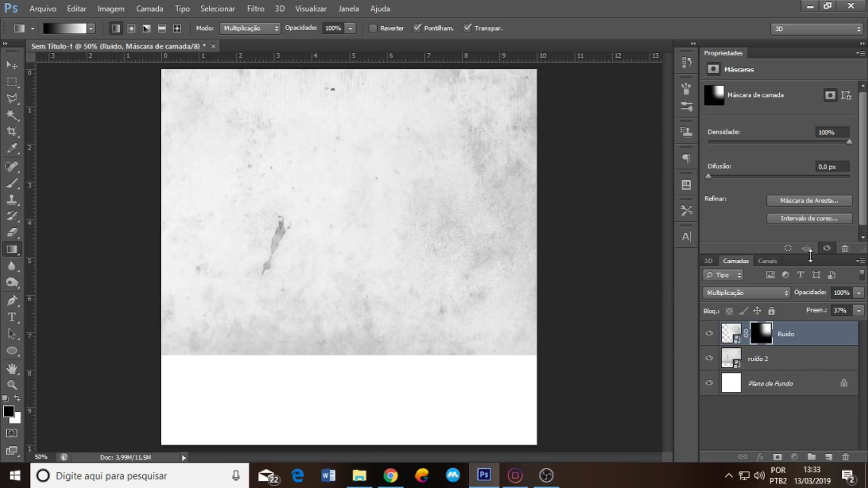
Duplicate Ruido as Ruido cópia and nudge the copy slightly upward.
click(709, 334)
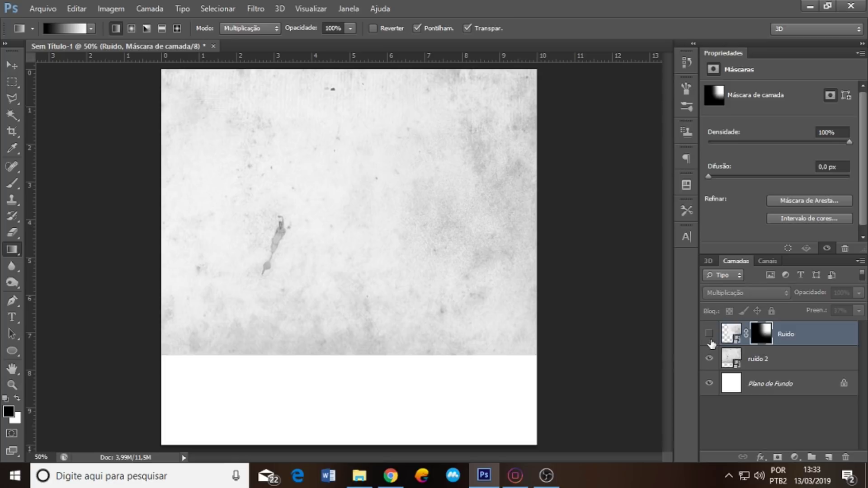
click(709, 334)
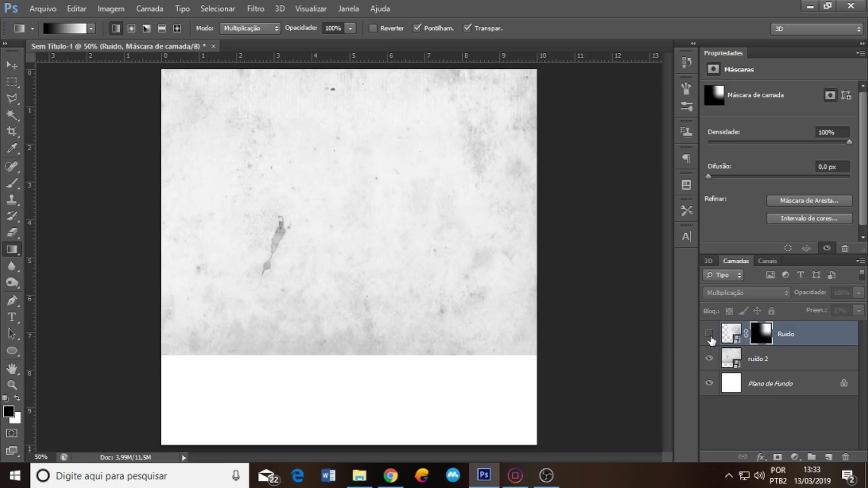
click(710, 335)
click(806, 342)
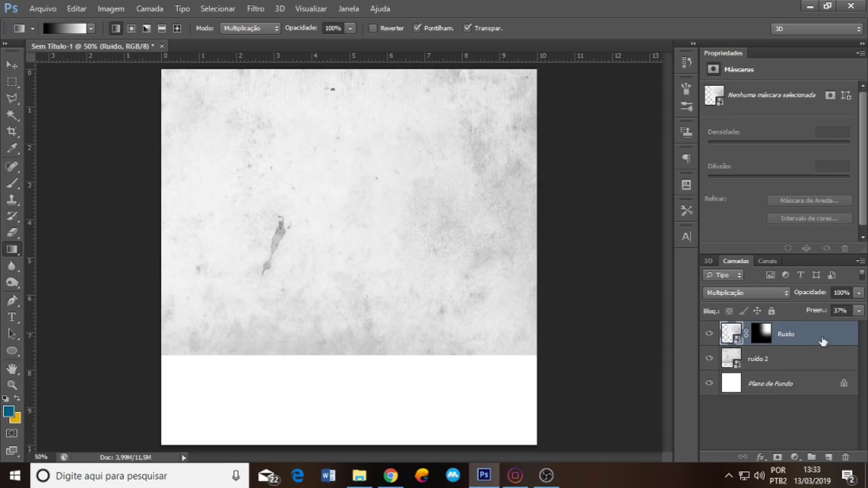
key(ctrl+j)
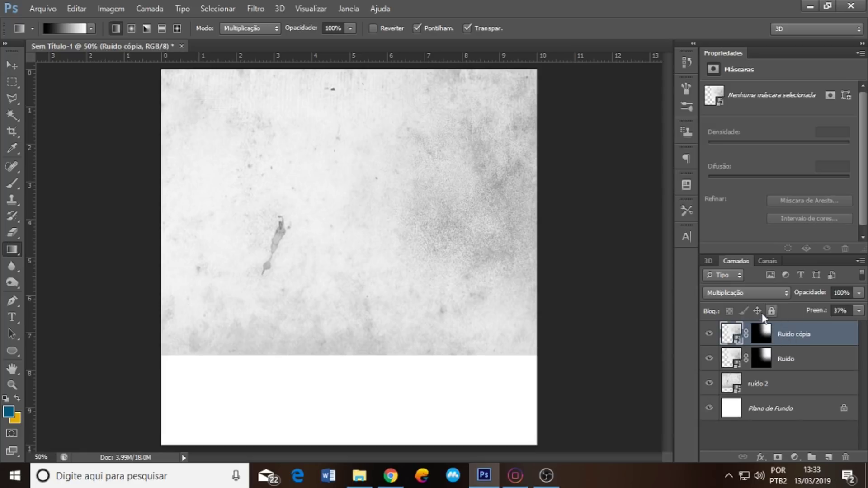
key(ctrl+t)
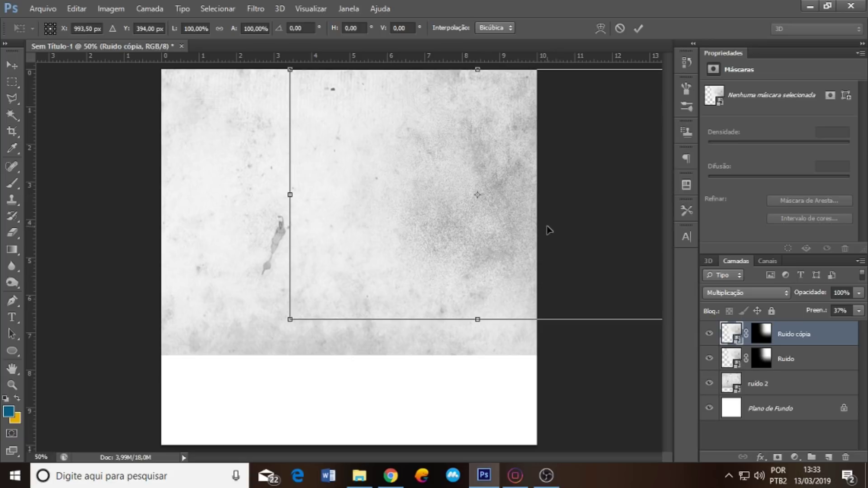
drag(543, 225, 543, 218)
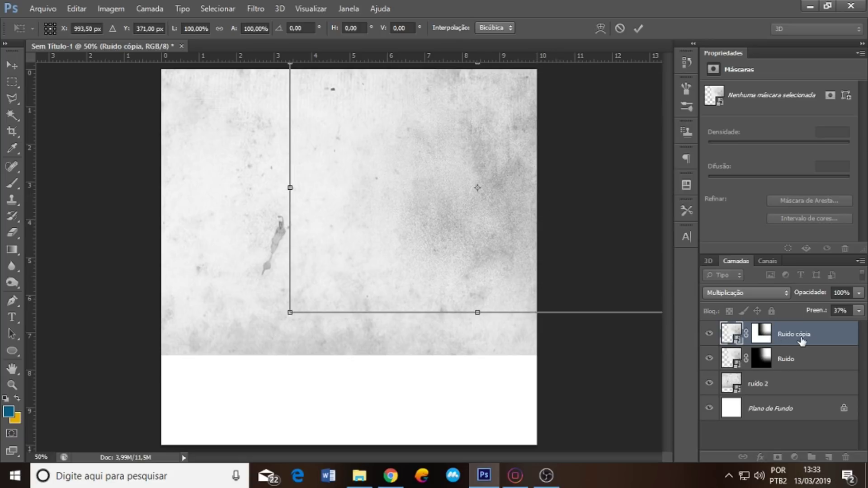
key(Return)
Flip Ruido cópia horizontally with Virar horizontalmente.
click(795, 358)
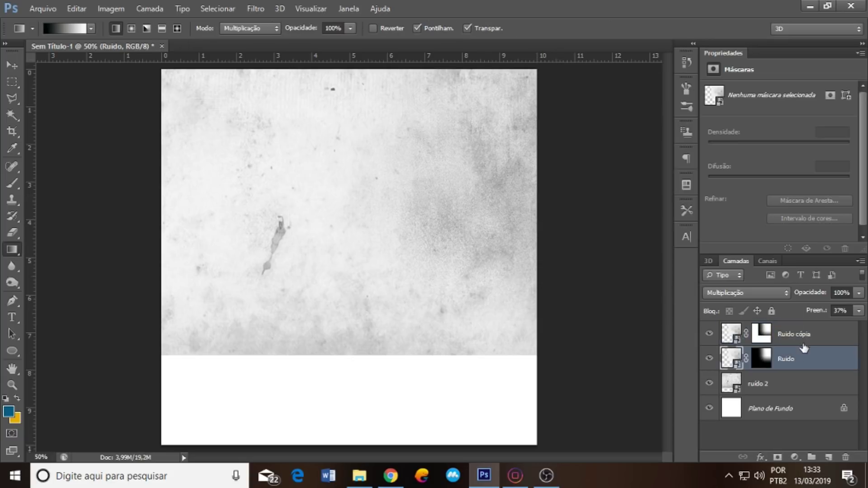
click(795, 334)
key(ctrl+t)
right_click(500, 219)
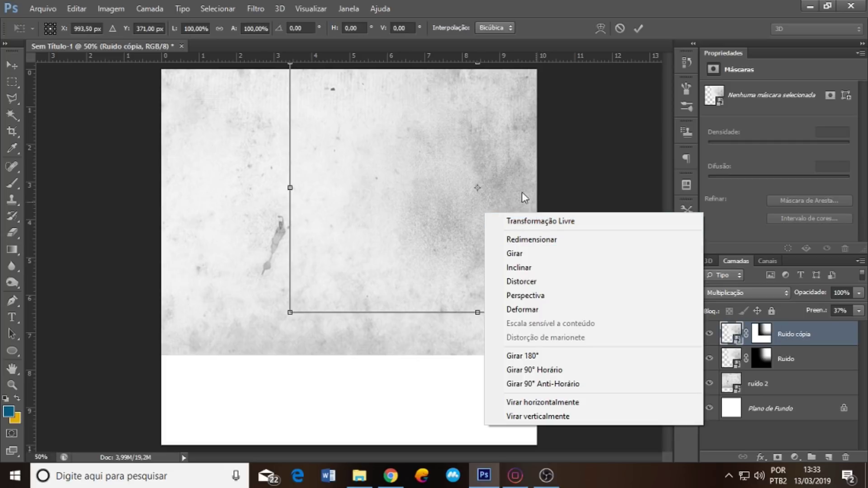
click(555, 403)
key(Return)
Paint a new right-to-left gradient fade onto the copy's layer mask.
key(g)
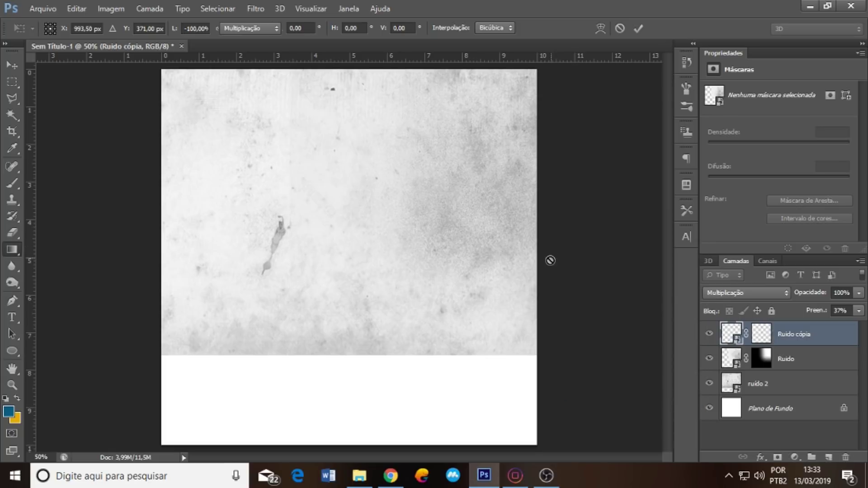
drag(610, 207, 322, 210)
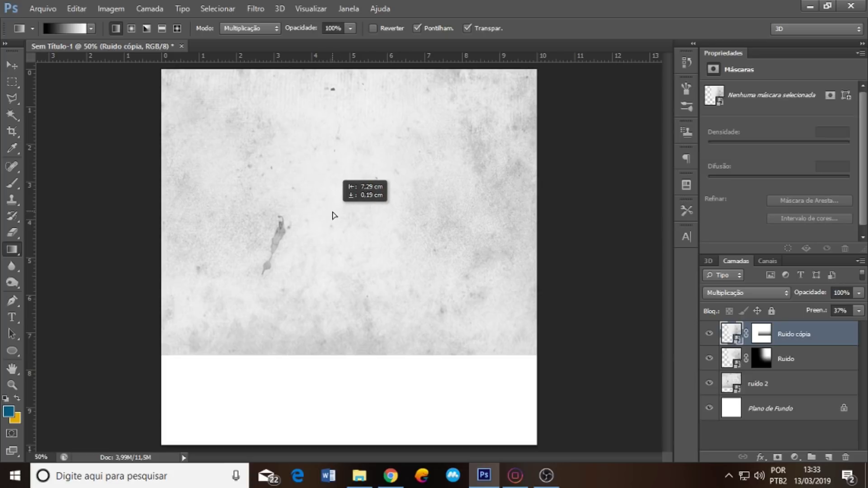
drag(322, 210, 334, 216)
drag(264, 227, 264, 226)
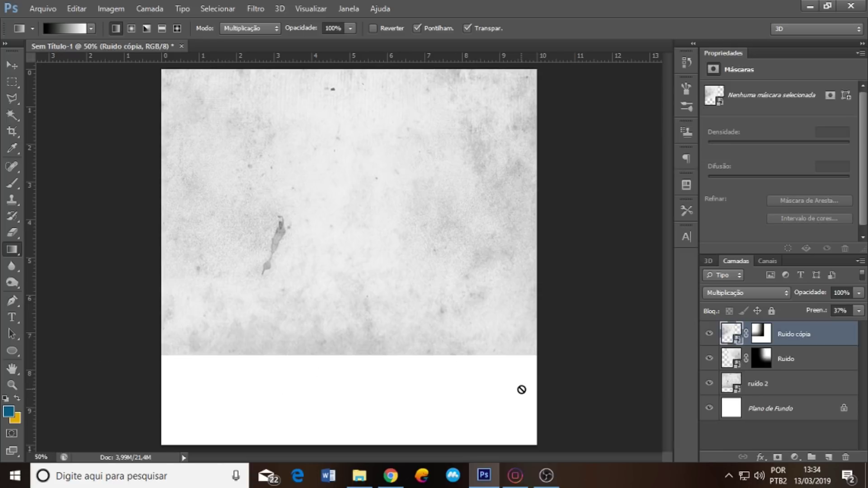
Create a new empty layer named Cor Axul.
click(795, 458)
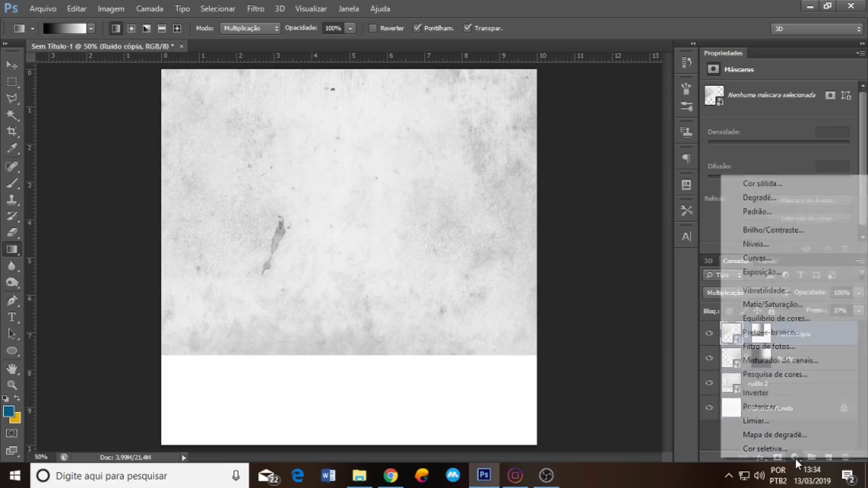
click(795, 458)
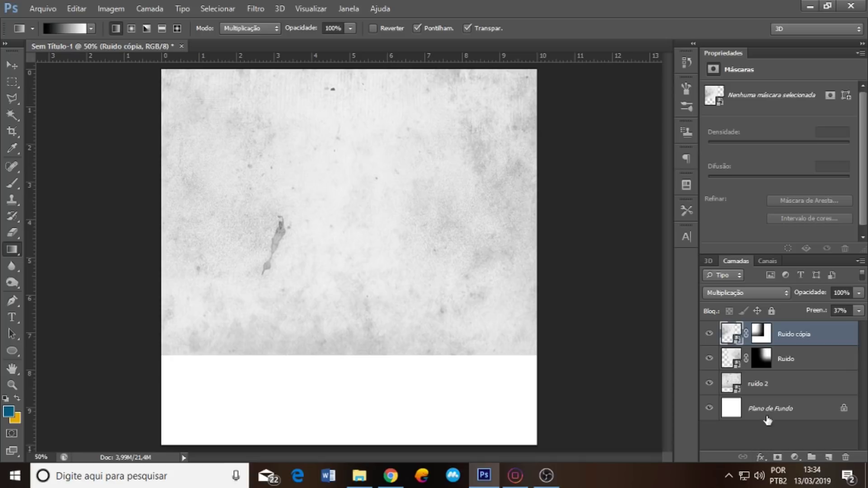
key(ctrl+shift+n)
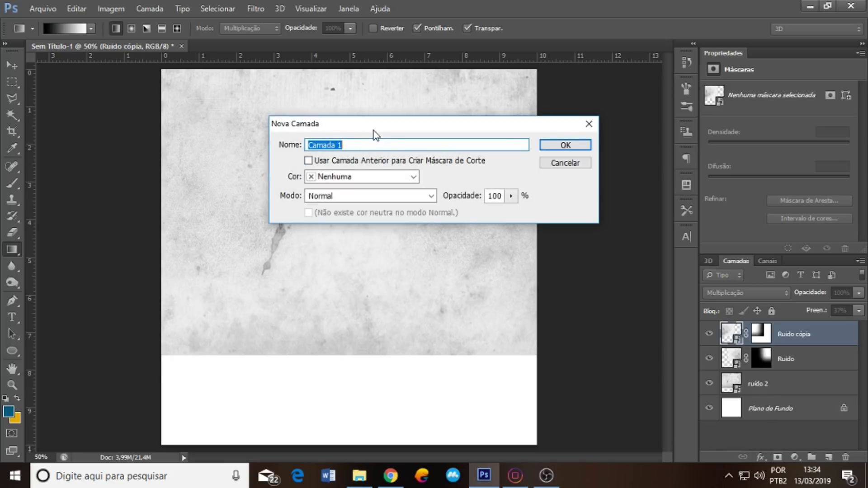
text(Cor Axul)
key(Return)
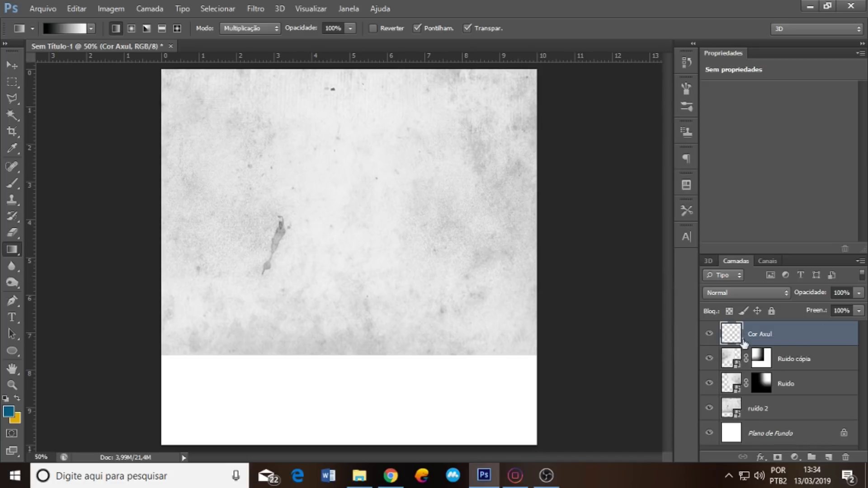
Set foreground colour to #0379a6 and brush a blue band curving up both sides.
click(12, 183)
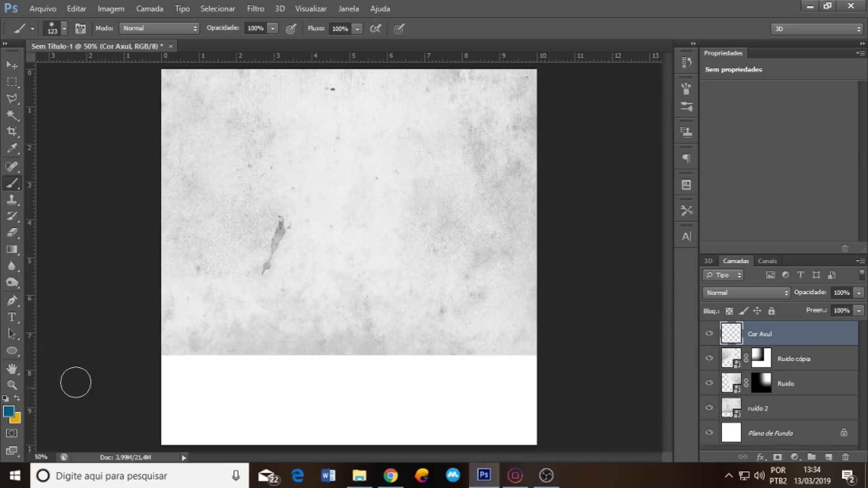
click(8, 412)
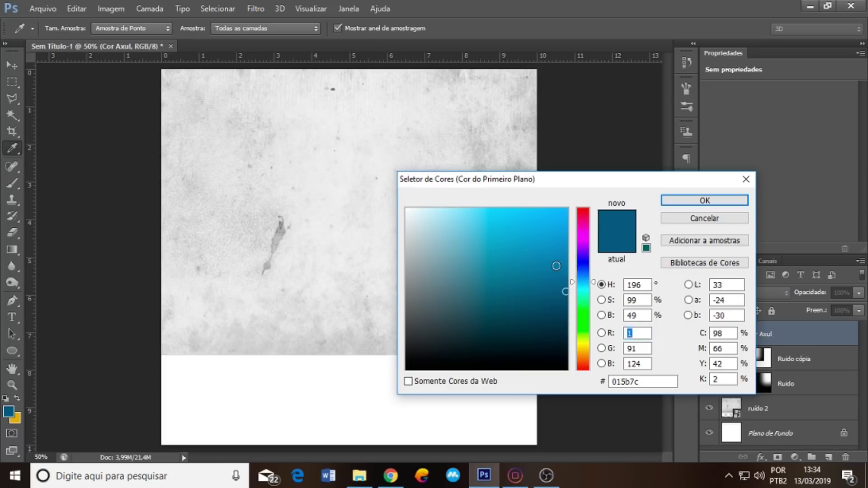
drag(565, 292, 565, 265)
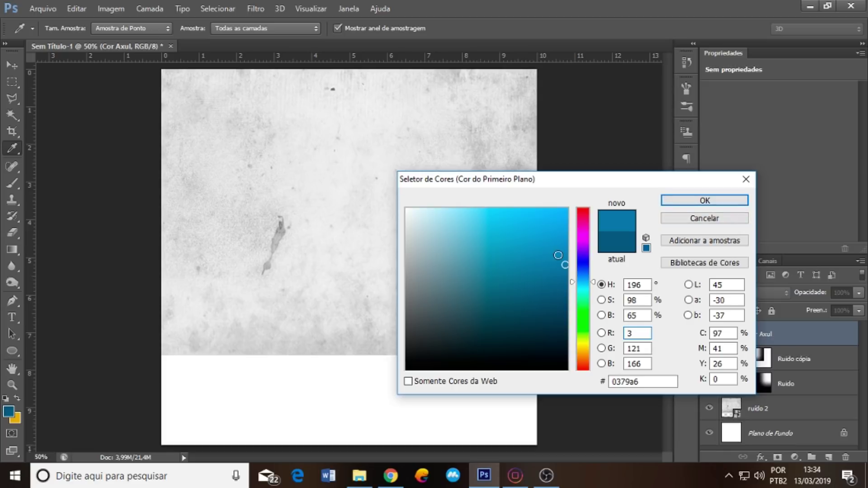
click(696, 202)
key(b)
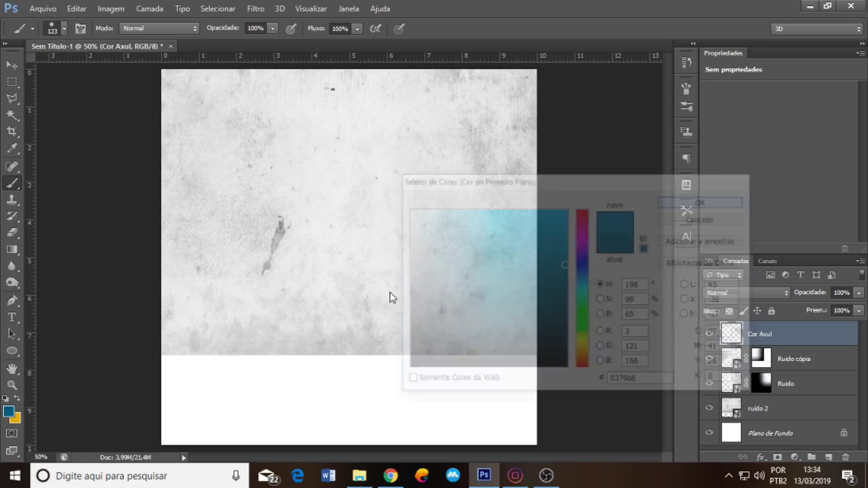
mouse_move(149, 354)
mouse_down()
mouse_move(302, 362)
mouse_move(524, 410)
mouse_move(236, 442)
mouse_move(377, 430)
mouse_move(507, 435)
mouse_up()
mouse_move(539, 319)
mouse_down()
mouse_move(546, 332)
mouse_move(205, 373)
mouse_move(185, 367)
mouse_move(385, 411)
mouse_move(304, 370)
mouse_move(550, 333)
mouse_move(494, 351)
mouse_move(181, 343)
mouse_up()
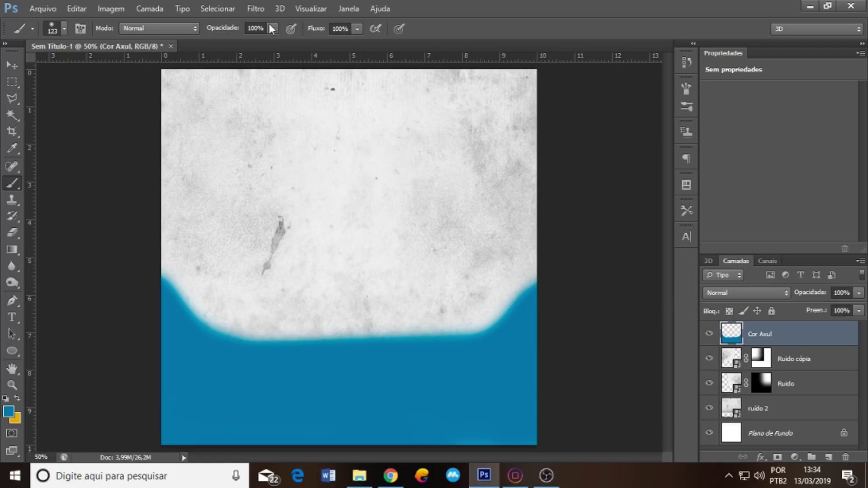
Apply a Desfoque Gaussiano of 120,5 pixels radius to the blue band.
click(263, 9)
mouse_move(270, 148)
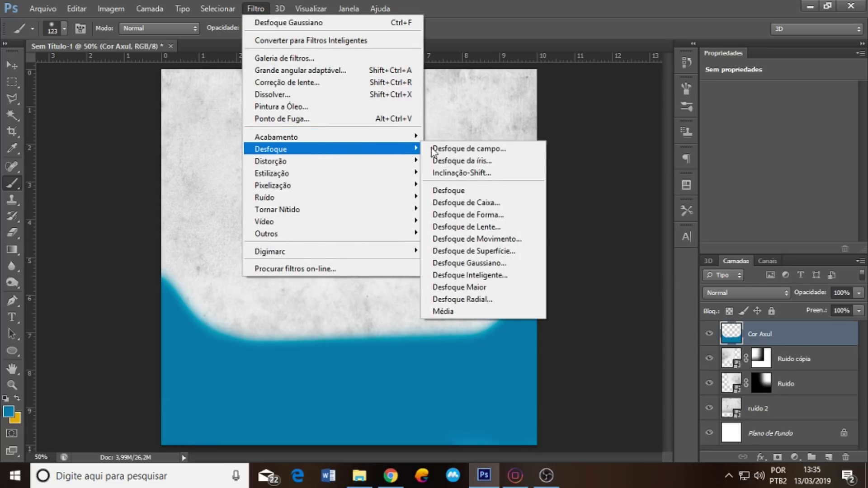
click(496, 265)
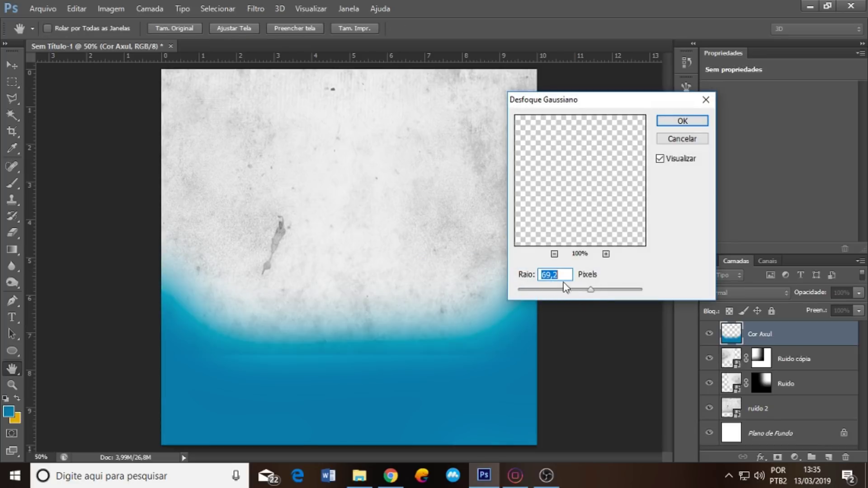
drag(591, 290, 621, 289)
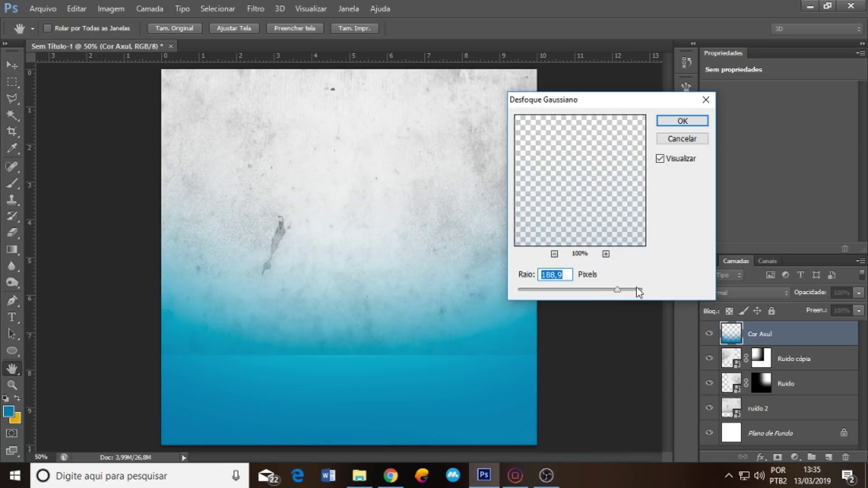
mouse_move(639, 291)
mouse_down()
mouse_move(543, 290)
mouse_move(568, 300)
mouse_move(609, 298)
mouse_move(602, 294)
mouse_up()
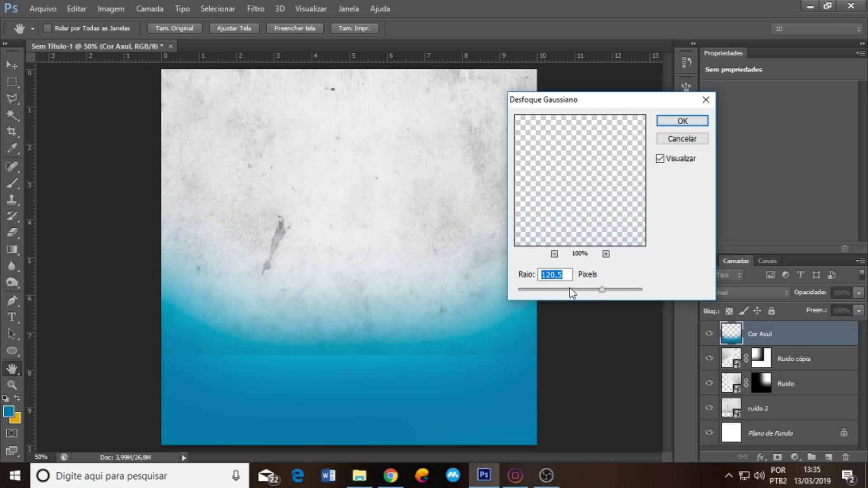
click(683, 121)
key(b)
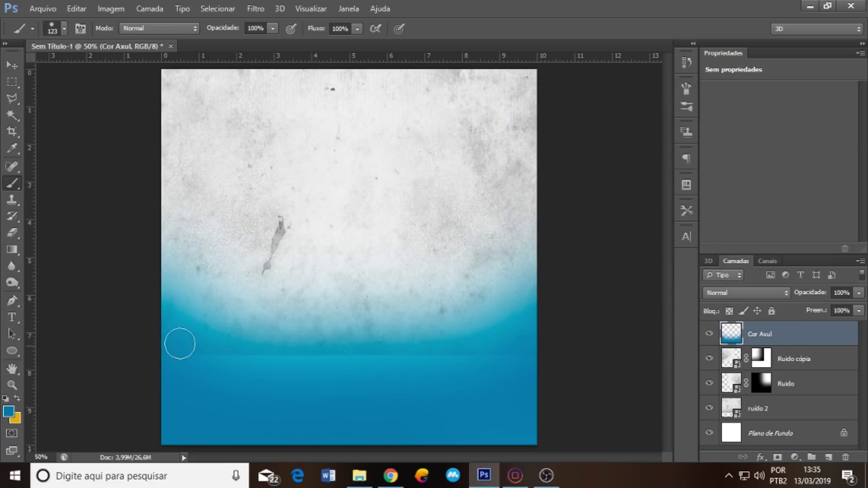
Group the ruído 2, Ruído and Ruído cópia layers together.
click(789, 417)
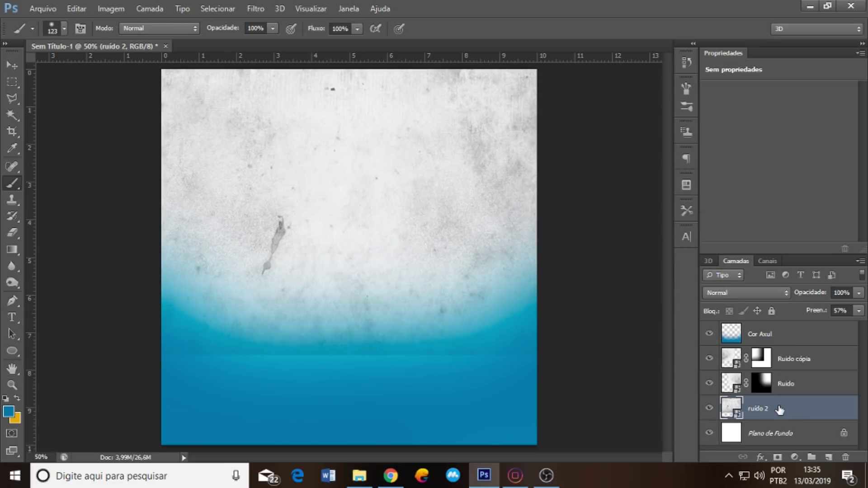
shift+click(803, 394)
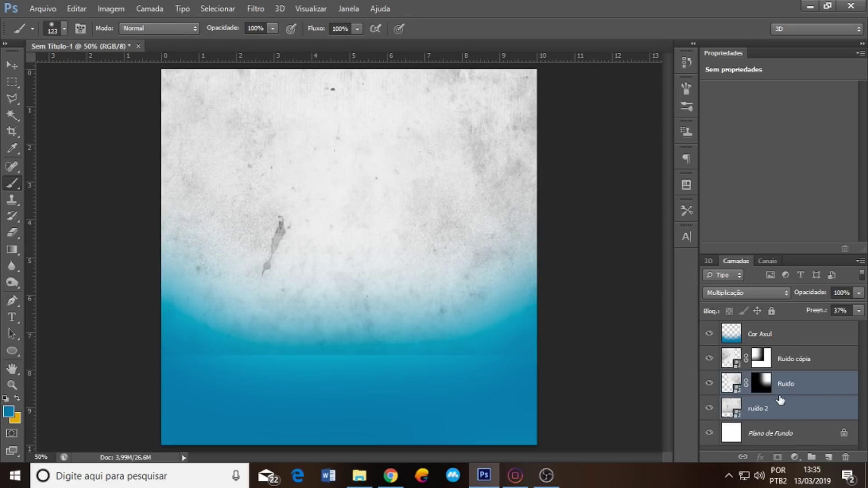
shift+click(797, 365)
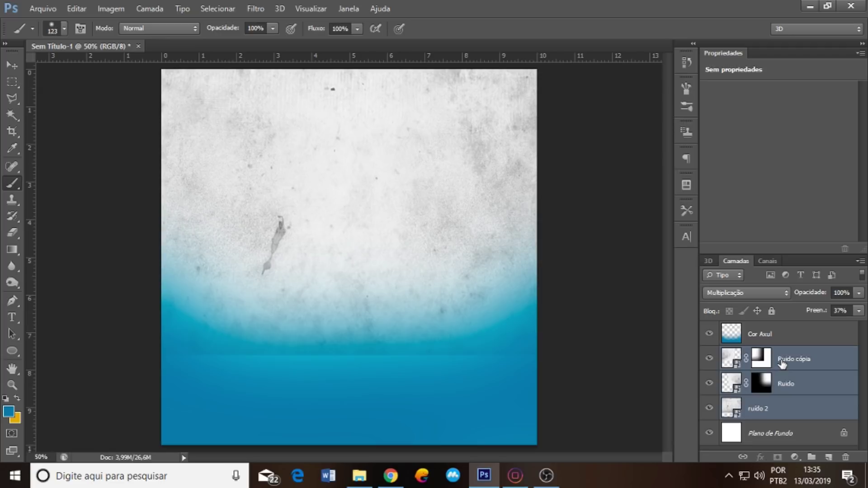
key(ctrl+g)
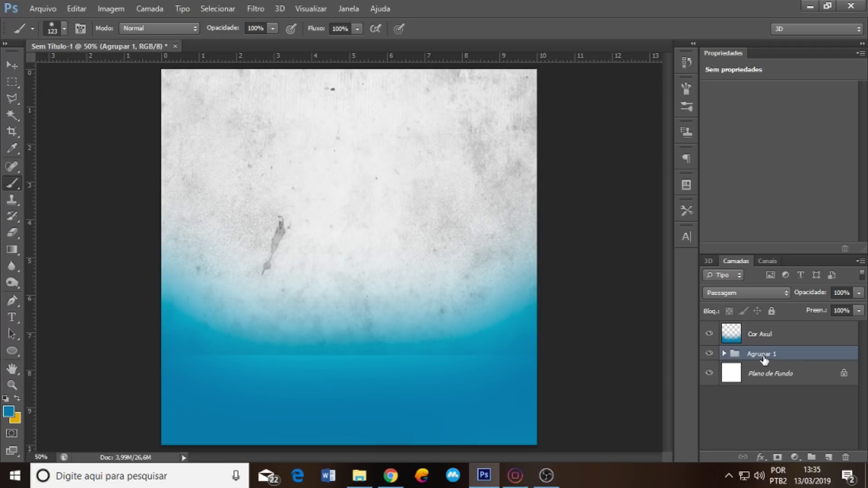
Rename the group RUIDO FUNDO and add a layer mask to it.
double_click(761, 354)
click(782, 360)
text(FUNDO)
key(Return)
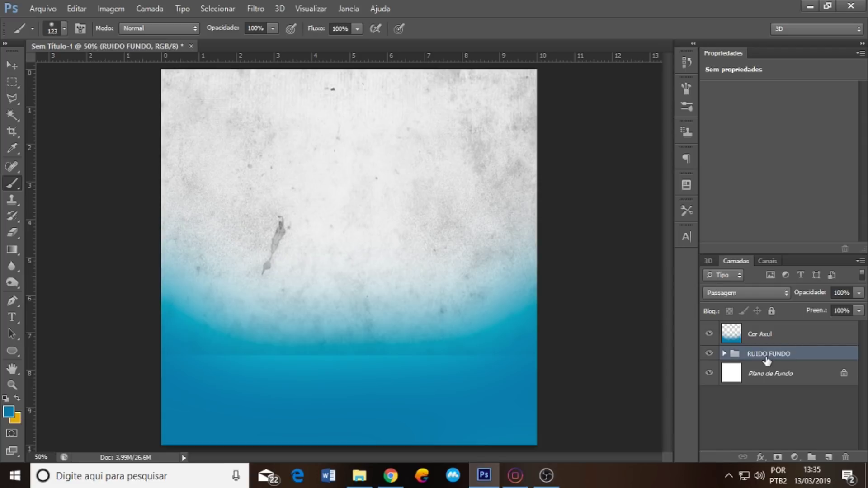
click(709, 353)
click(777, 458)
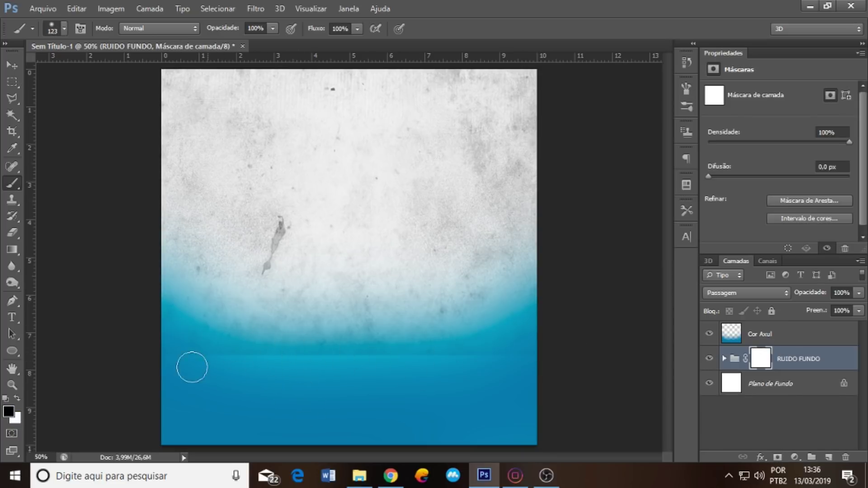
Drag a gradient on the RUIDO FUNDO mask to hide noise at the bottom, checking against Cor Azul.
click(11, 250)
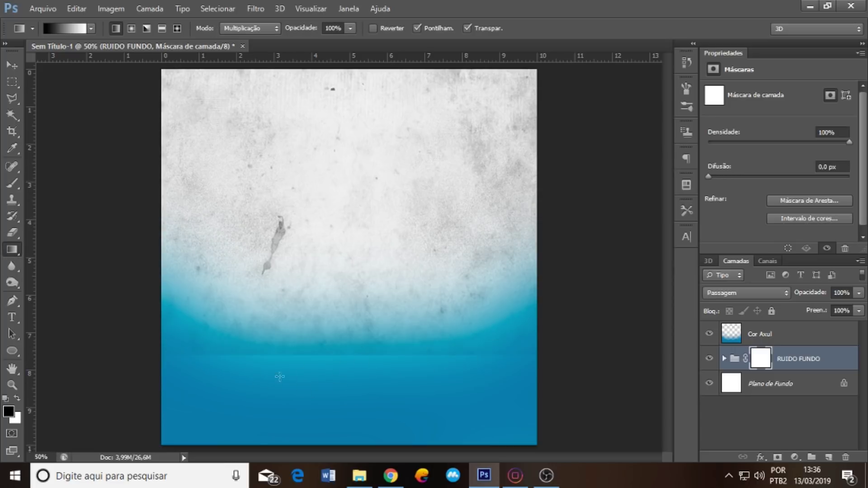
drag(270, 289, 325, 386)
drag(415, 330, 414, 332)
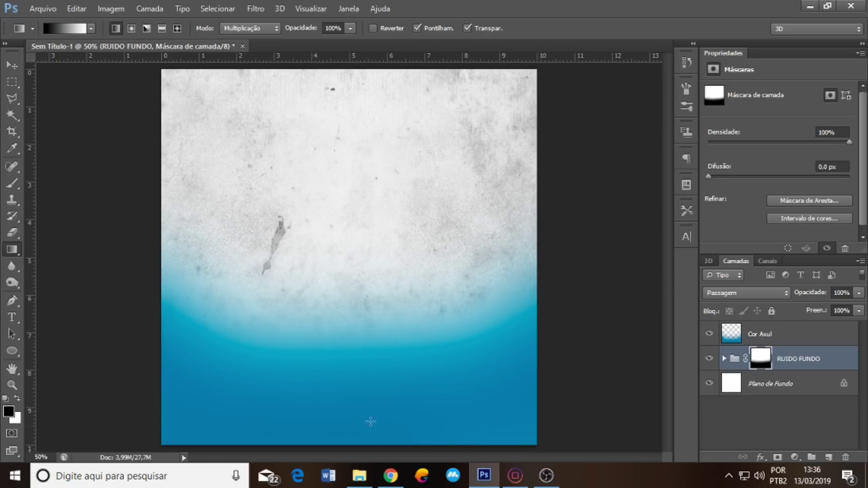
click(782, 339)
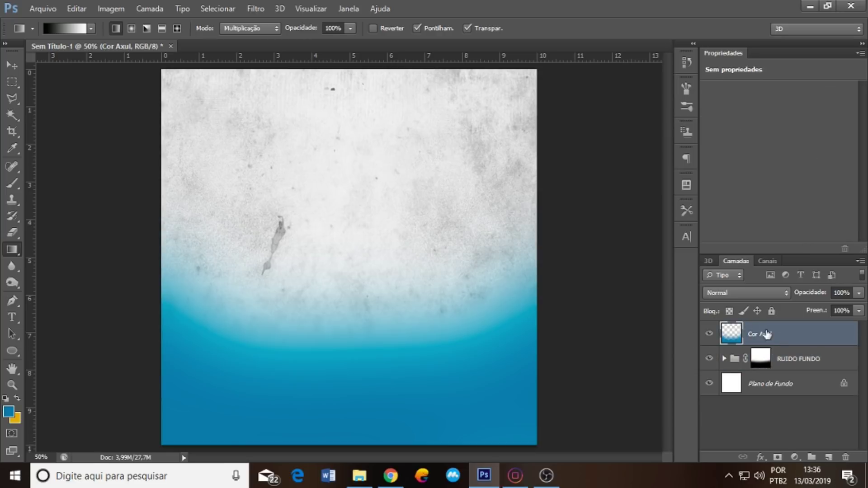
click(708, 337)
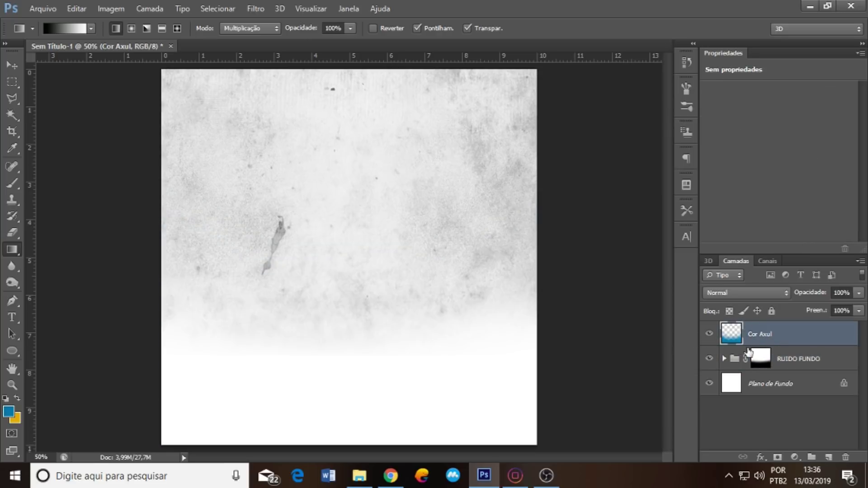
click(708, 335)
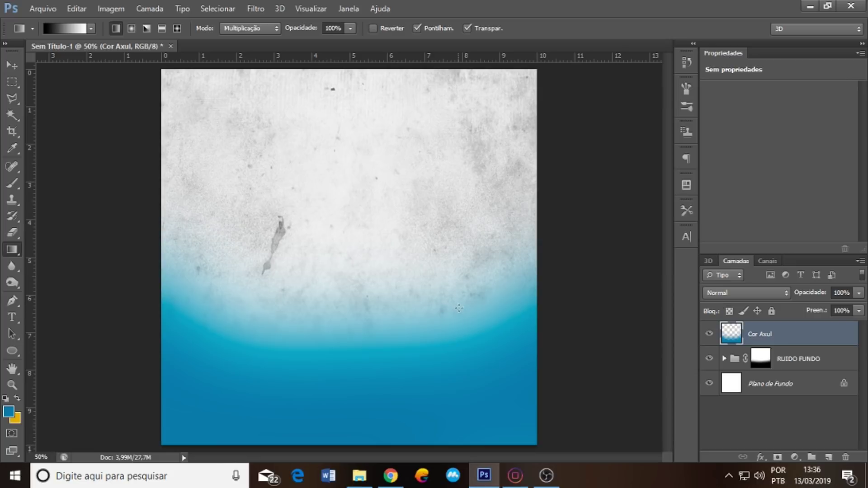
Create a new layer named 'Azul escuro'.
key(ctrl+shift+n)
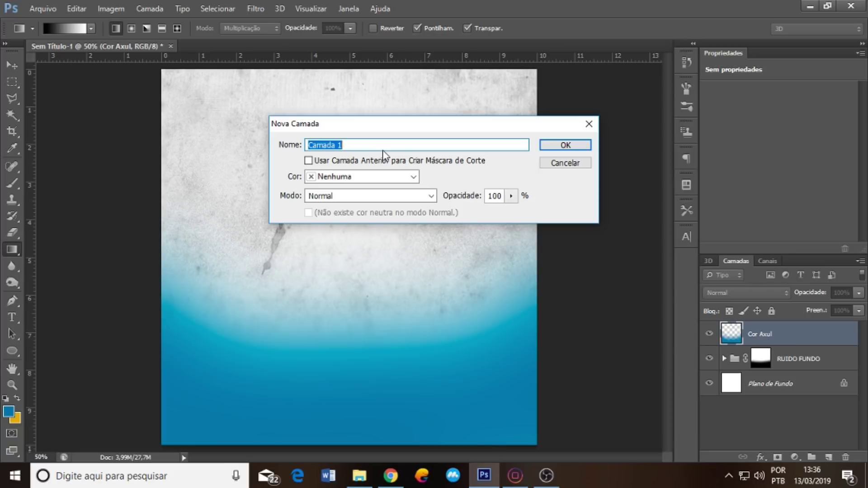
text(Azul escuro)
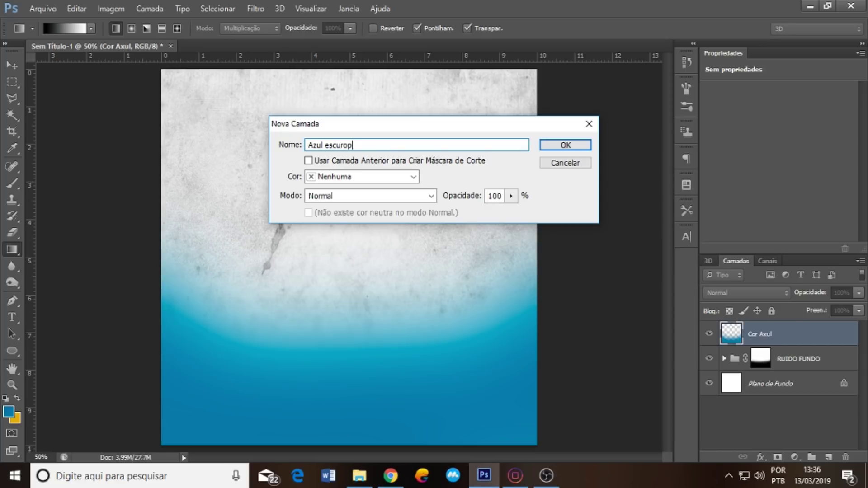
key(Return)
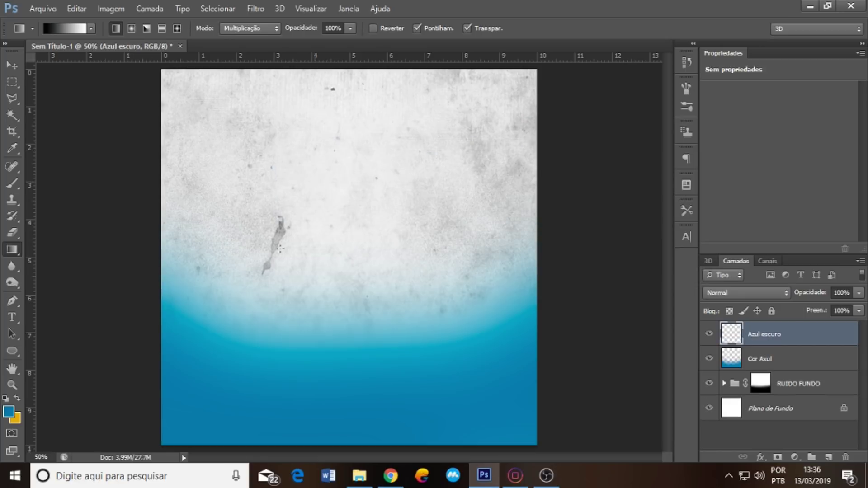
Set the foreground colour to dark blue 015879.
key(b)
click(15, 414)
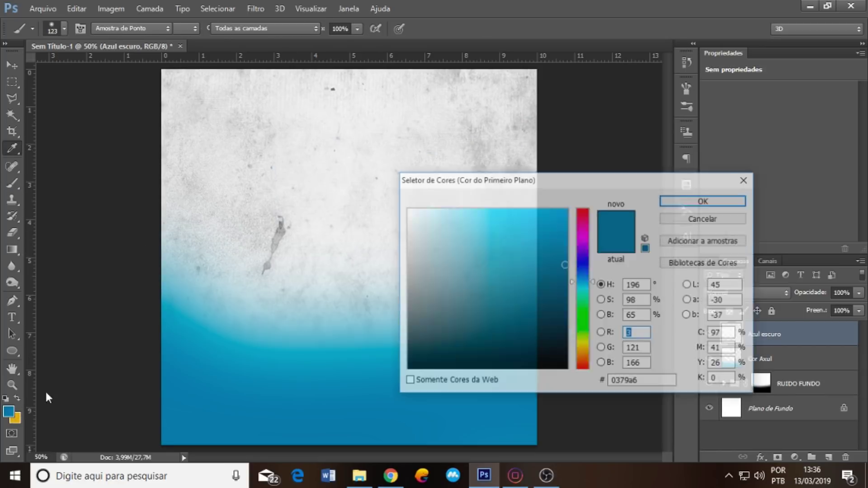
drag(566, 268, 565, 282)
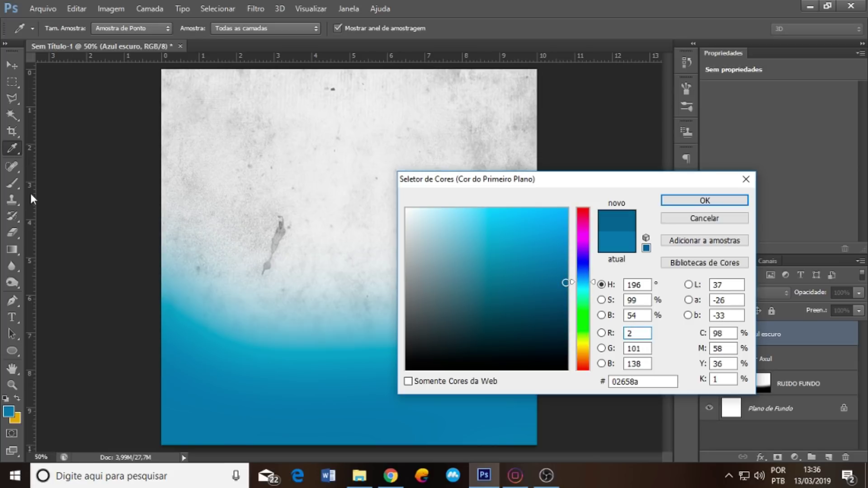
drag(565, 283, 566, 294)
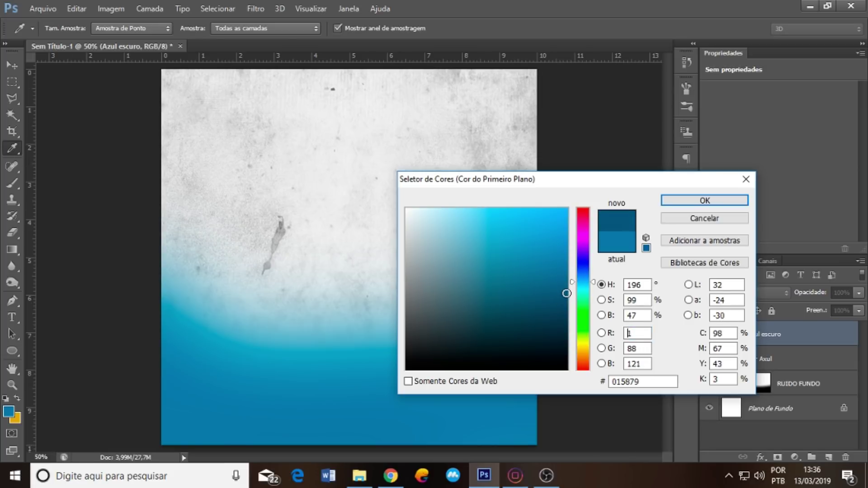
click(705, 200)
Brush a curved dark blue band along the bottom-left corner and bottom edge.
key(b)
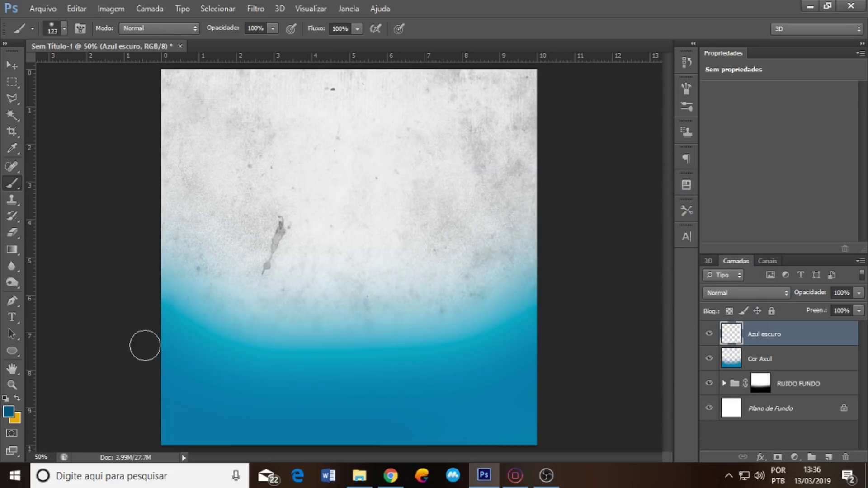
mouse_move(167, 424)
mouse_down()
mouse_move(164, 409)
mouse_move(343, 450)
mouse_up()
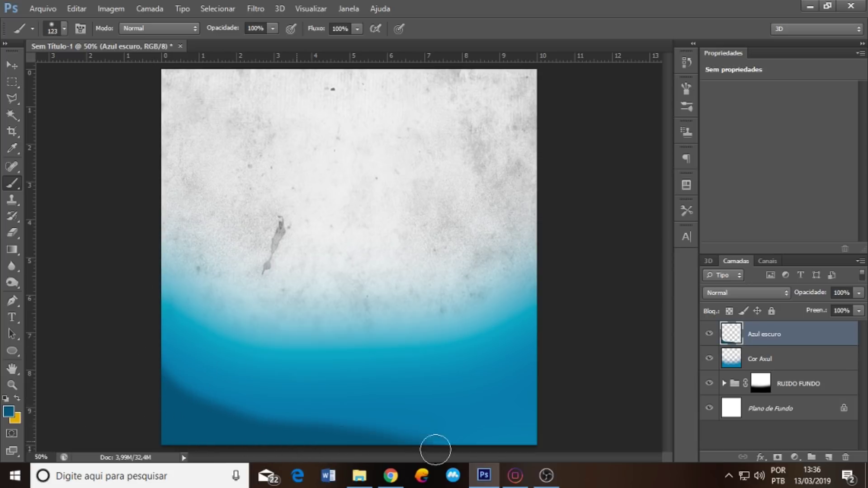
mouse_move(434, 449)
mouse_down()
mouse_move(393, 444)
mouse_move(488, 430)
mouse_move(521, 405)
mouse_move(482, 409)
mouse_move(423, 432)
mouse_up()
drag(502, 438, 171, 426)
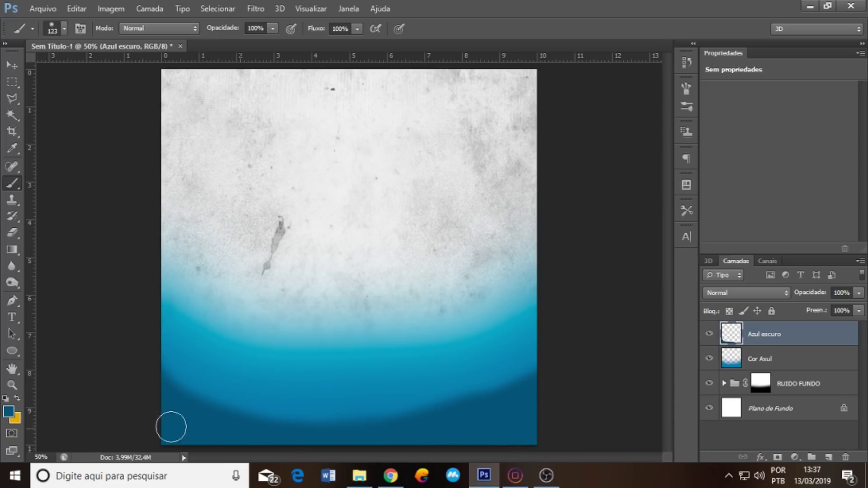
Set the Azul escuro layer to Multiplicação blending and Gaussian-blur it at about 44 px radius.
click(734, 292)
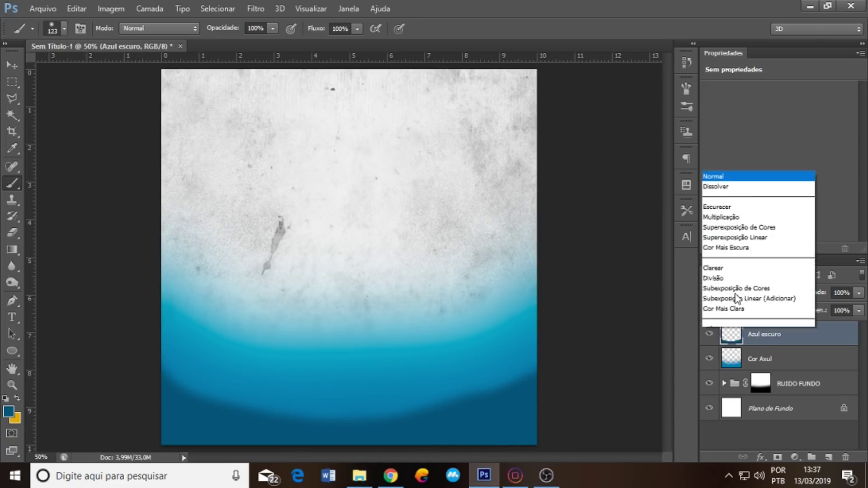
click(720, 46)
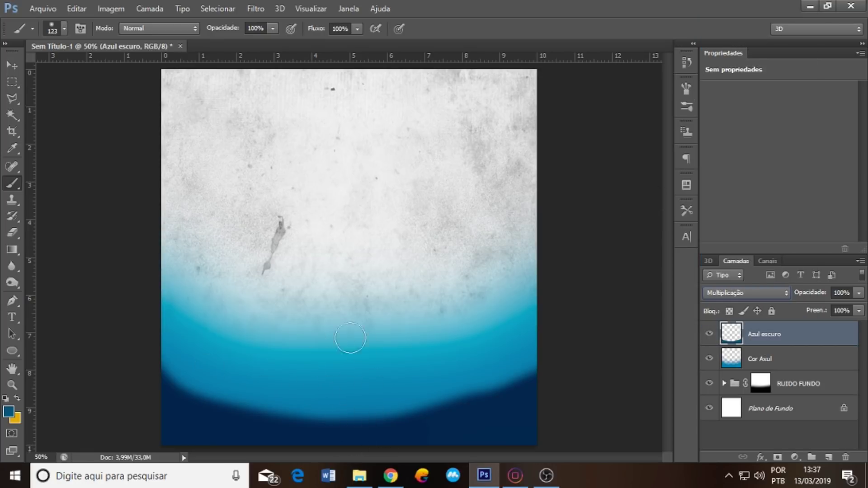
click(265, 9)
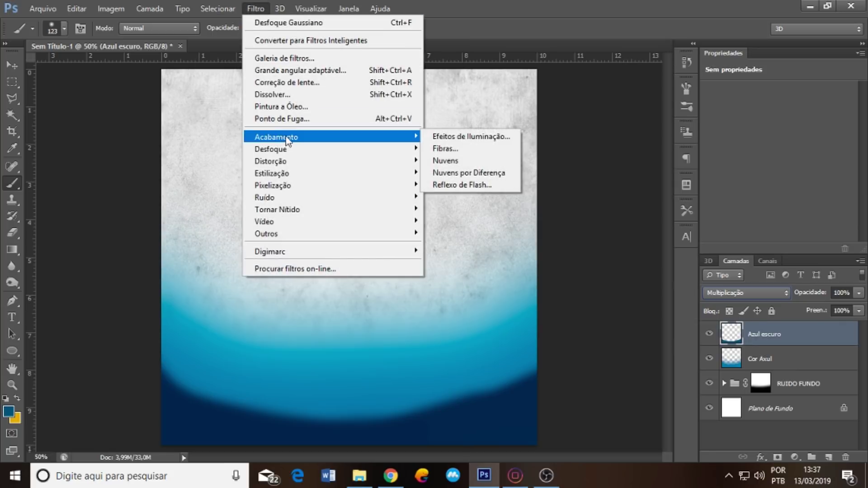
mouse_move(270, 149)
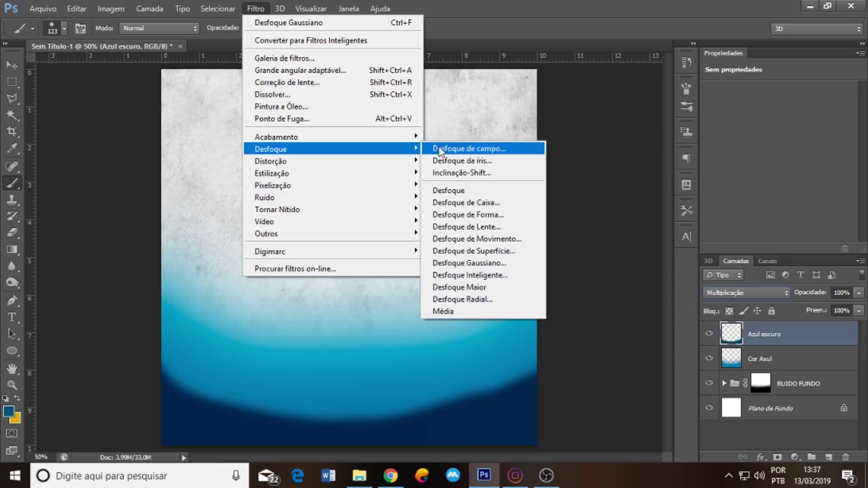
click(479, 263)
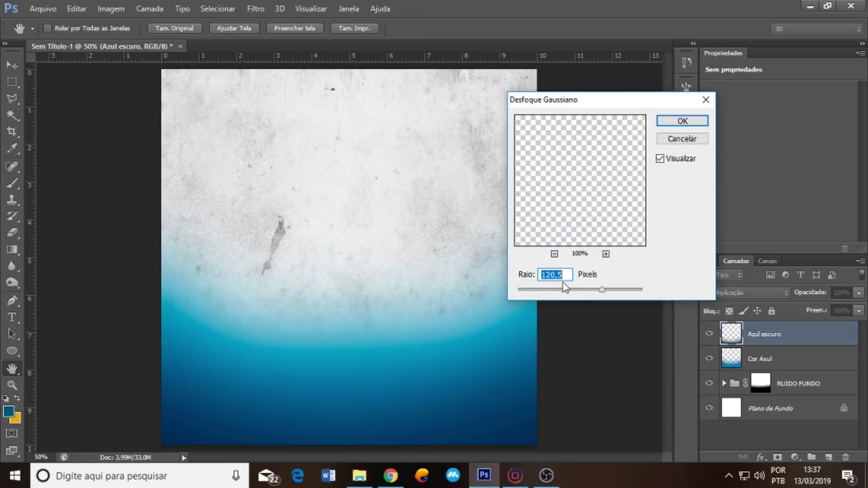
drag(576, 294, 597, 290)
click(691, 122)
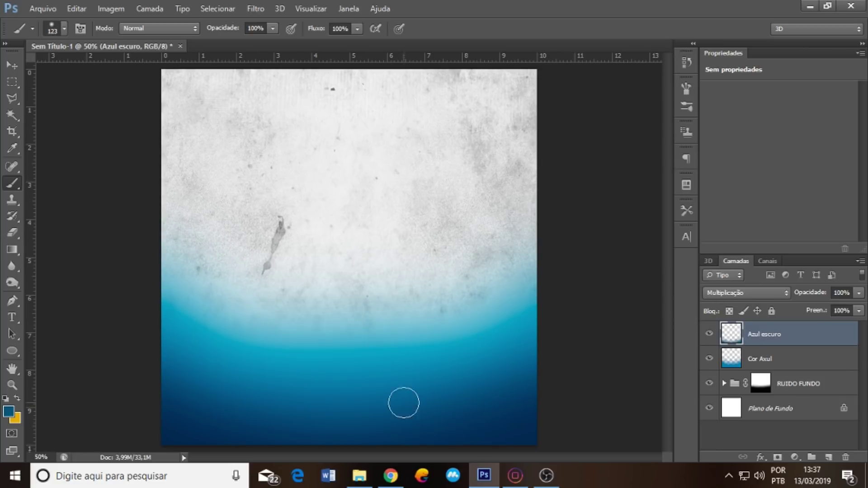
click(472, 358)
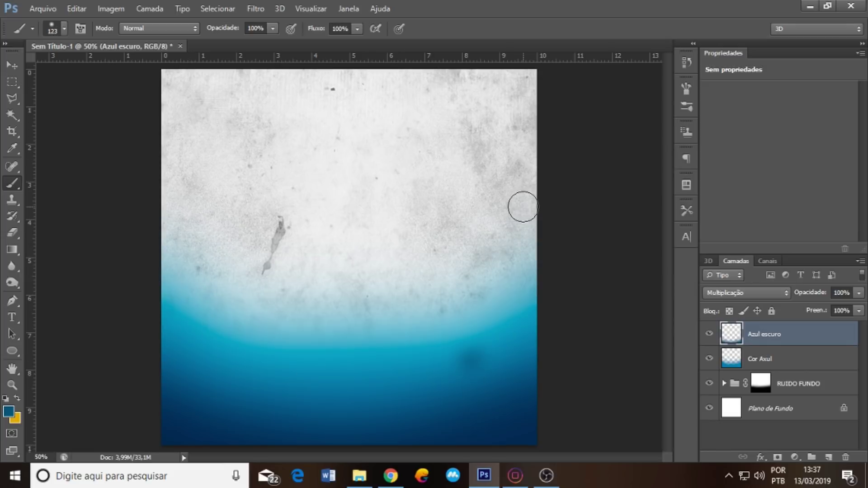
key(ctrl+z)
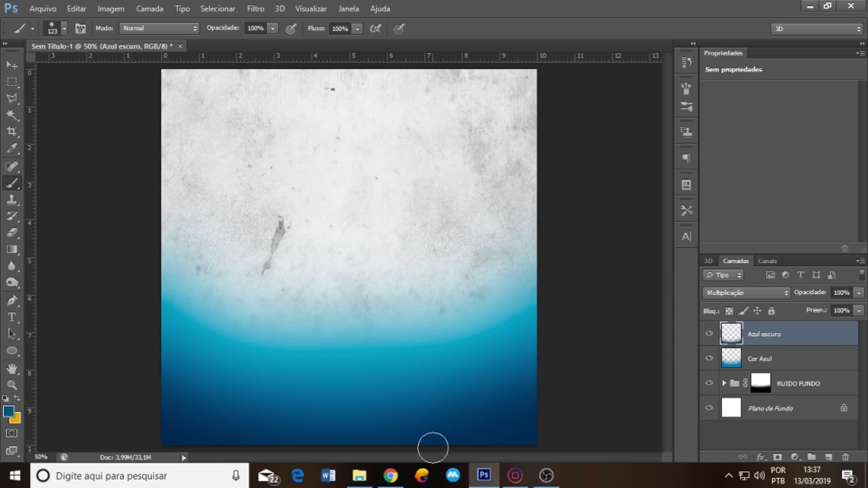
Drag 3D.jpg from the MC KEKEL folder onto the Photoshop canvas, opening Camera Raw.
click(362, 483)
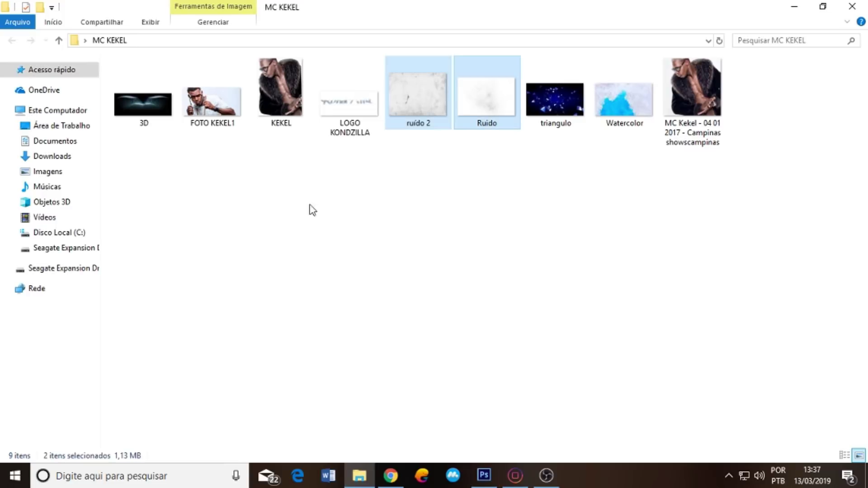
click(228, 235)
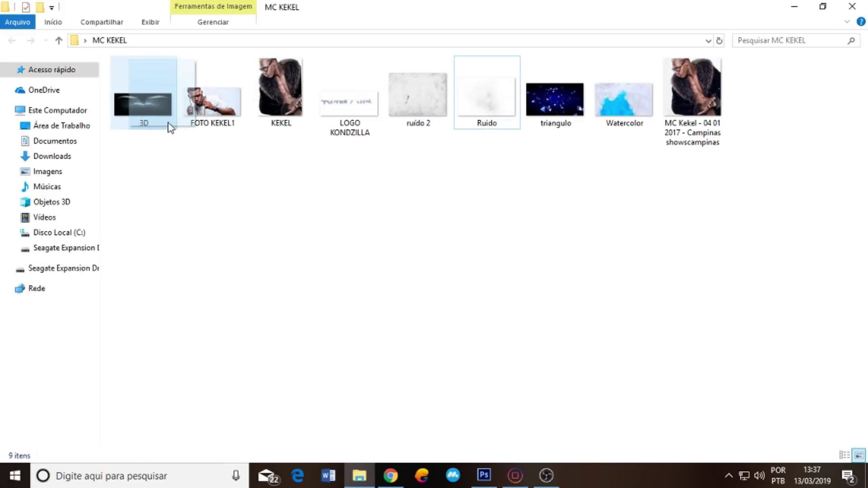
drag(168, 126, 486, 401)
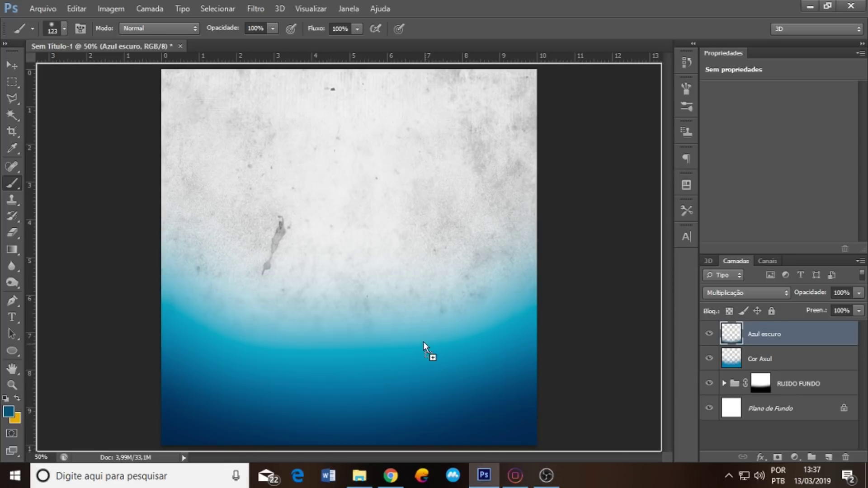
drag(484, 397, 417, 344)
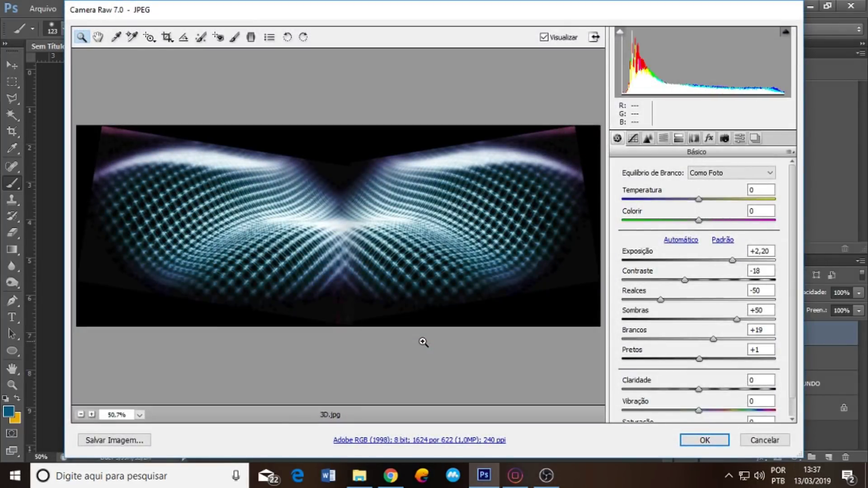
Accept Camera Raw and place the 3D image, moved down to the poster's lower part.
click(704, 439)
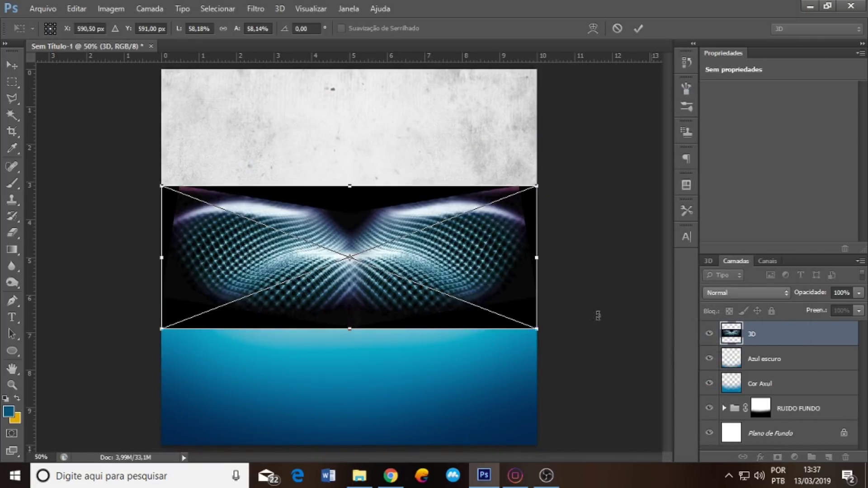
drag(416, 251, 422, 355)
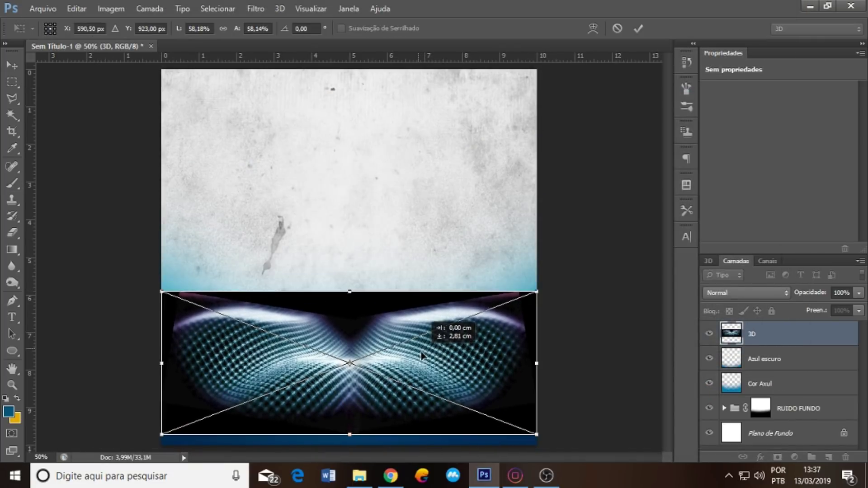
key(Return)
key(b)
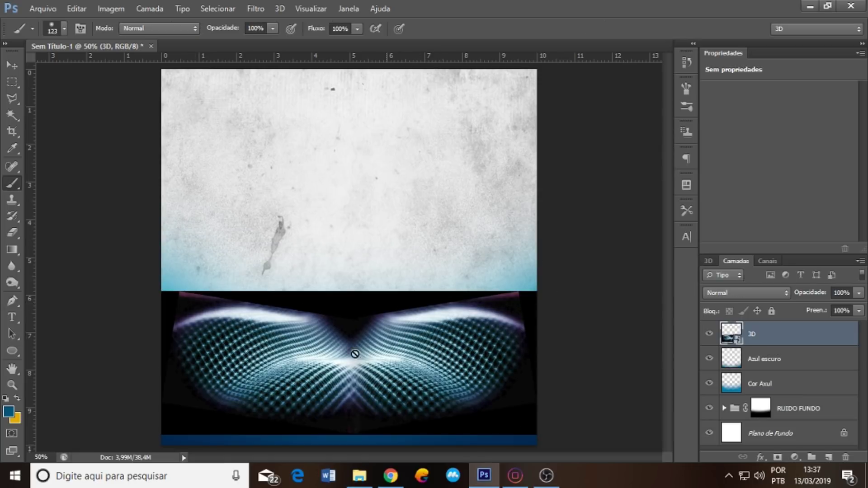
Set the 3D layer's blend mode to Sobrepor (Overlay).
click(756, 292)
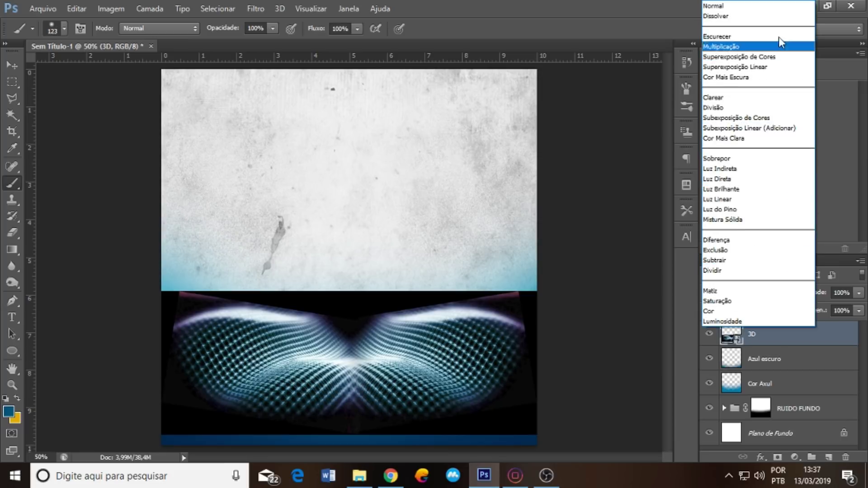
click(777, 42)
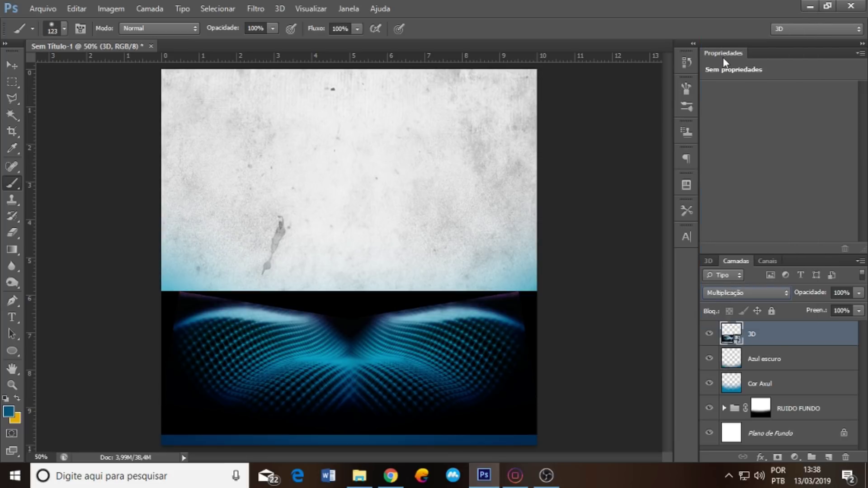
key(Down)
key(Down)
key(Down)
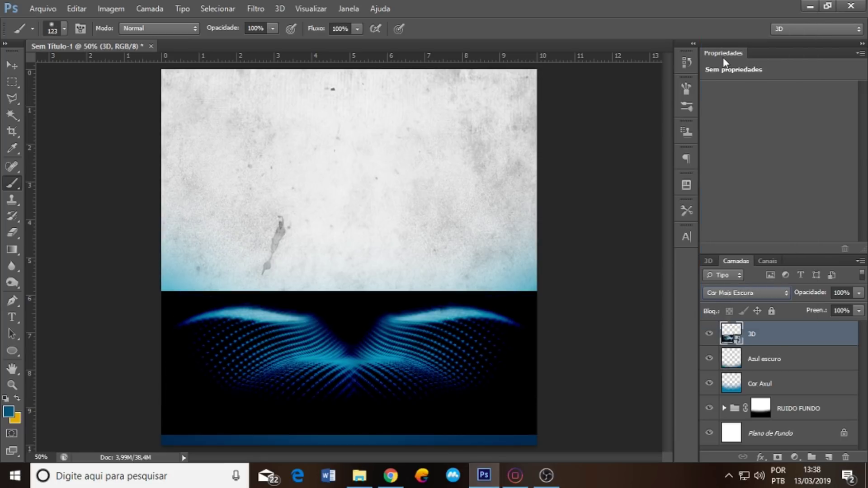
key(Down)
key(Down)
key(Down)
key(Down)
key(Down)
key(Down)
key(Down)
key(Down)
key(Down)
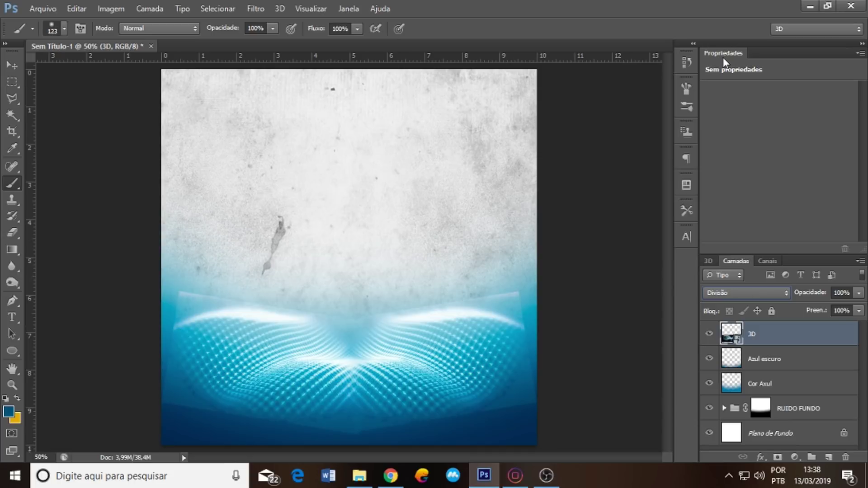
key(Down)
key(Down)
key(Down)
key(Down)
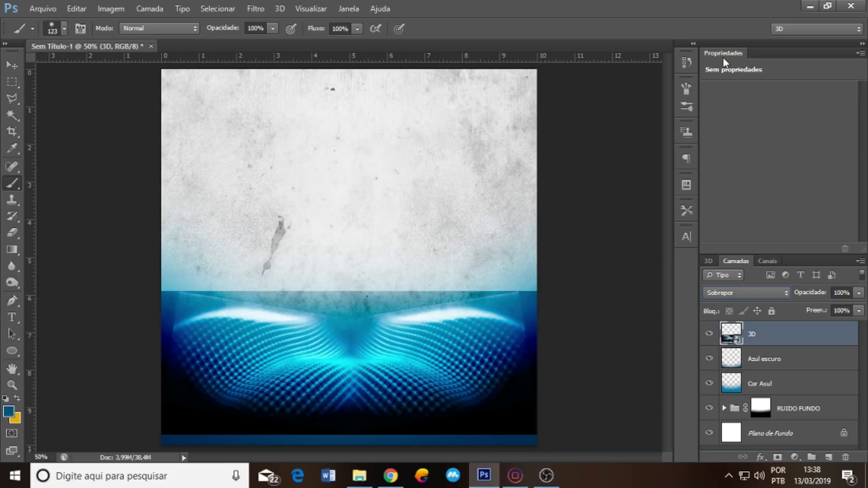
key(Down)
key(Up)
Lower the 3D layer's fill to 55% and nudge it slightly down.
click(858, 313)
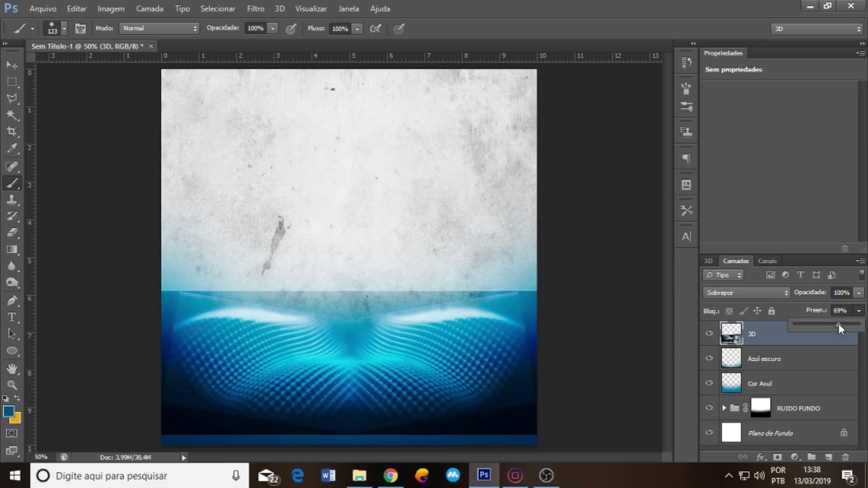
mouse_move(819, 325)
mouse_down()
mouse_move(859, 324)
mouse_move(826, 326)
mouse_up()
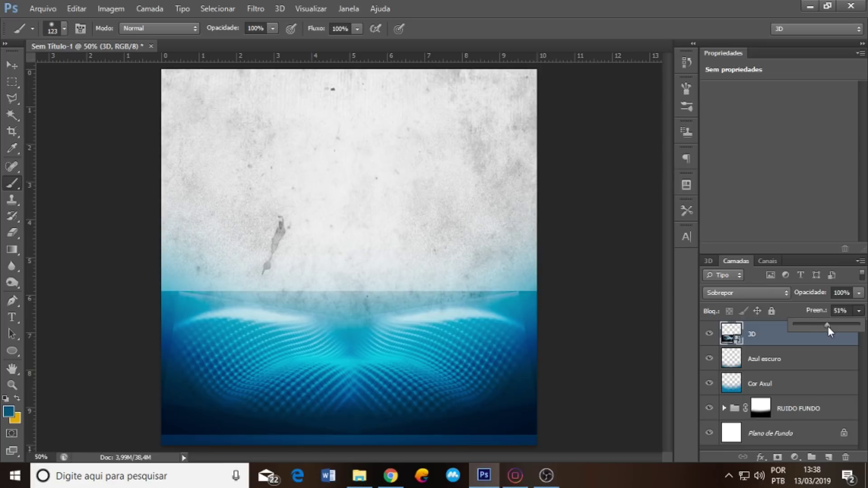
drag(828, 326, 831, 325)
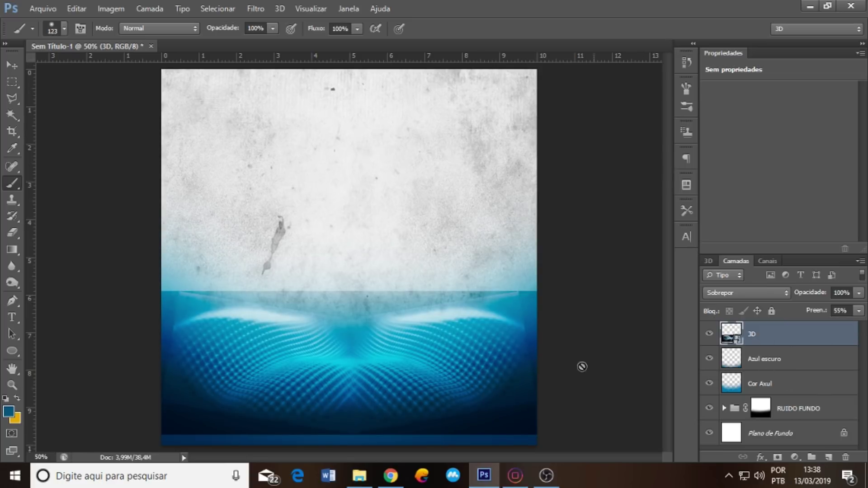
drag(394, 390, 395, 399)
key(ctrl+r)
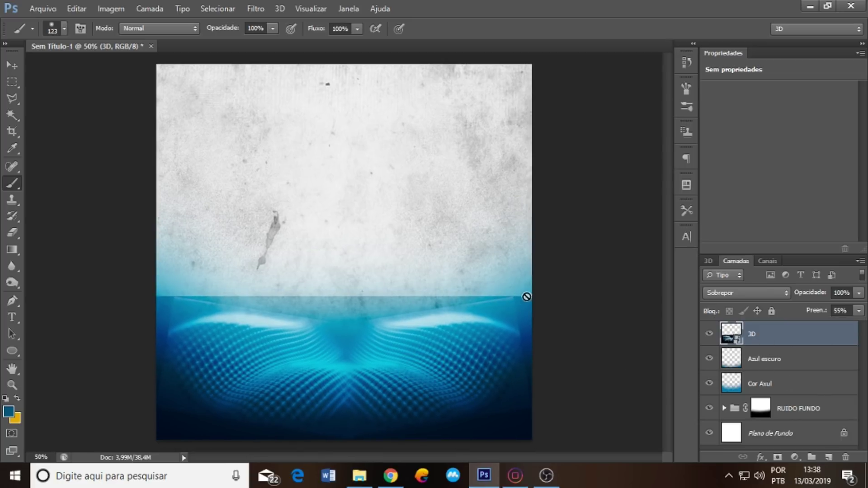
Free-transform the 3D wave layer larger so it spans the poster width and reaches mid-page.
key(ctrl+r)
key(ctrl+t)
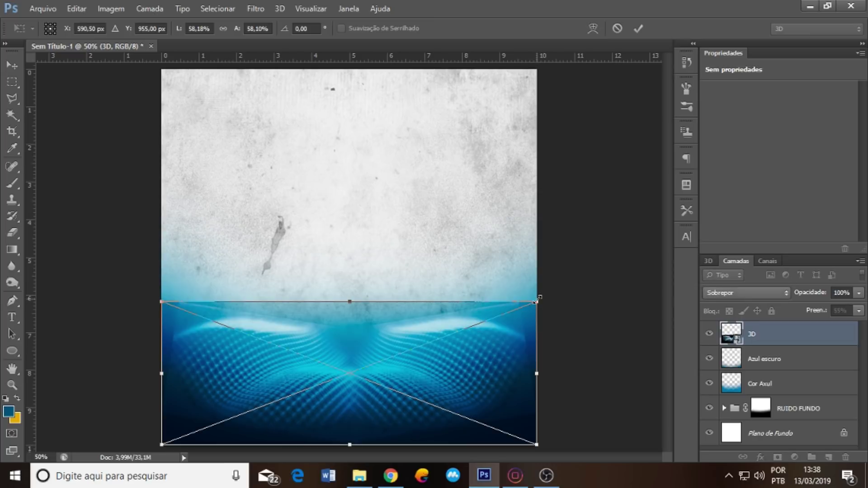
drag(537, 300, 560, 293)
drag(161, 293, 145, 285)
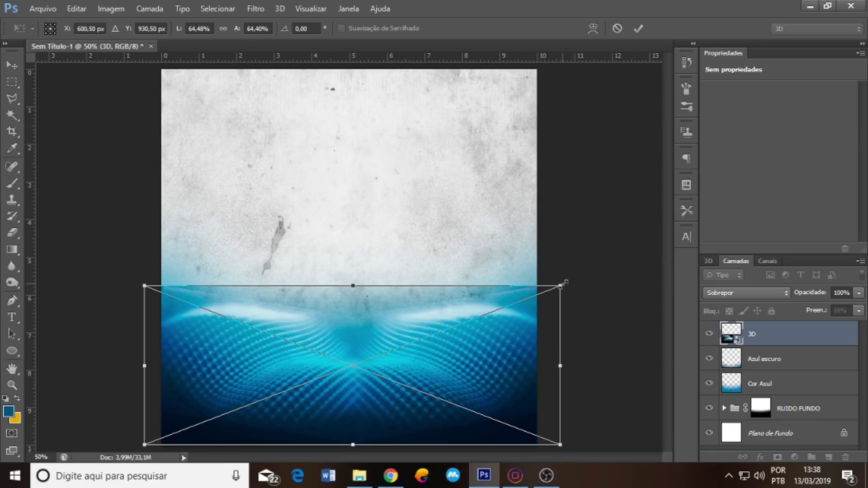
drag(563, 283, 584, 228)
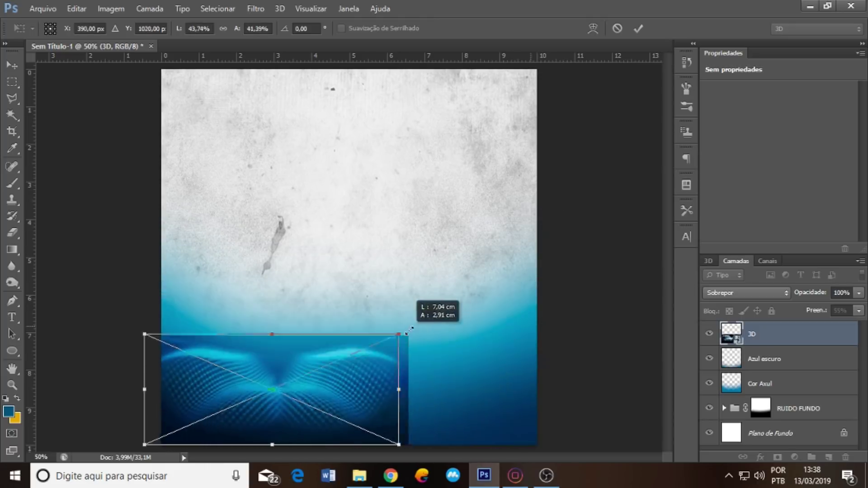
mouse_move(584, 228)
mouse_down()
mouse_move(543, 304)
mouse_move(406, 345)
mouse_move(660, 253)
mouse_move(428, 334)
mouse_move(716, 270)
mouse_move(576, 284)
mouse_move(702, 264)
mouse_move(657, 268)
mouse_move(673, 272)
mouse_move(665, 274)
mouse_up()
key(ctrl+z)
drag(552, 337, 501, 354)
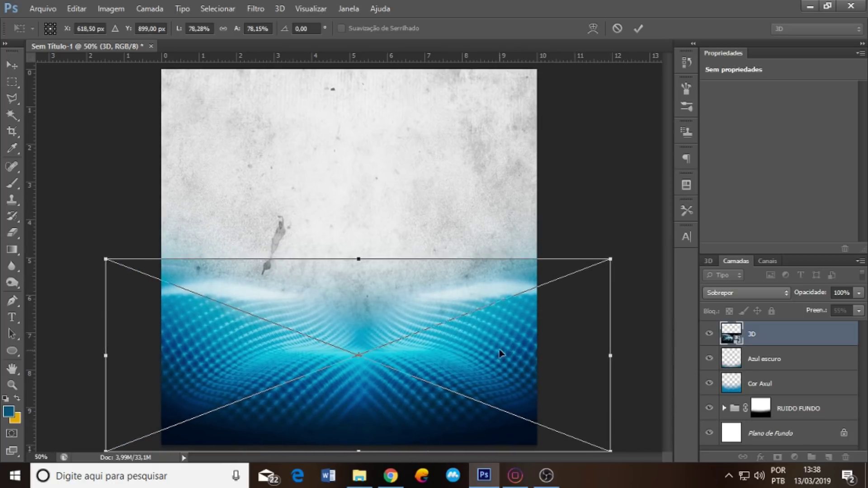
key(Return)
key(b)
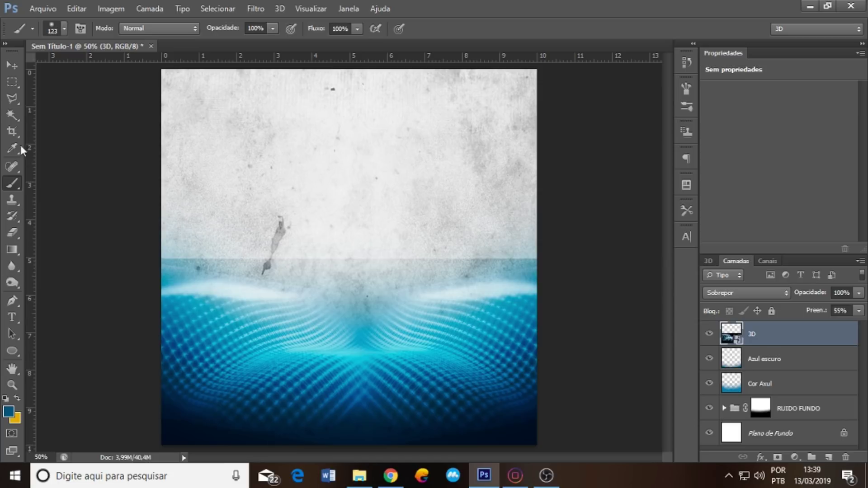
Add a vertical centre guide and a 5,04 cm horizontal guide, then shift the 3D layer 0.24 cm.
mouse_move(29, 142)
mouse_down()
mouse_move(359, 126)
mouse_move(350, 125)
mouse_up()
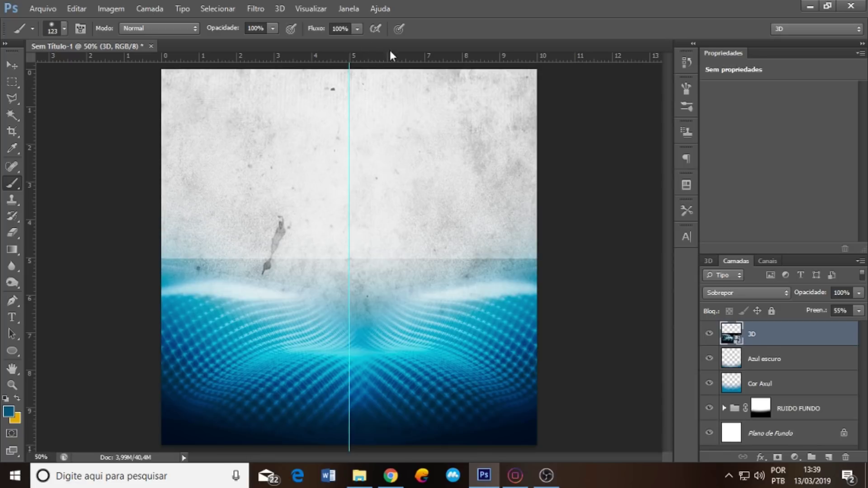
drag(386, 55, 363, 257)
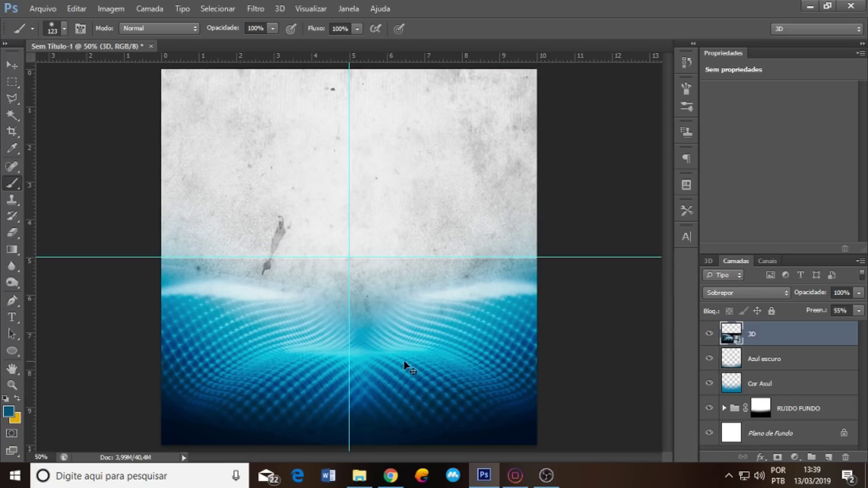
drag(406, 364, 397, 370)
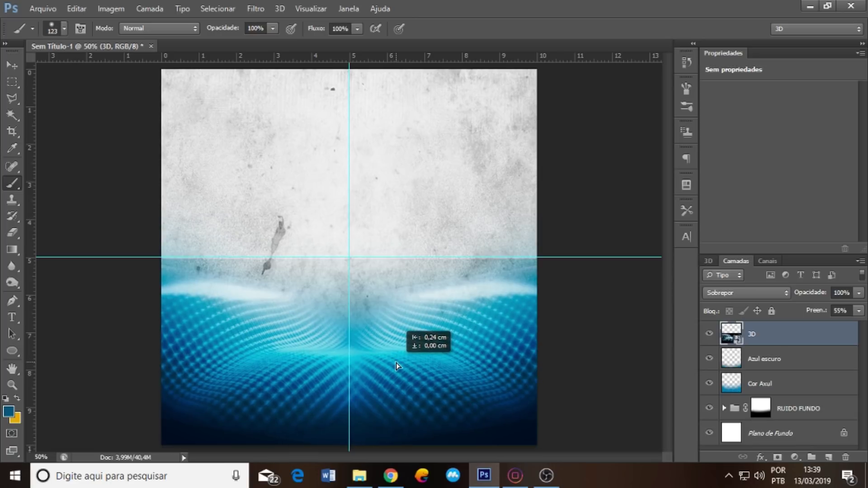
drag(397, 370, 416, 387)
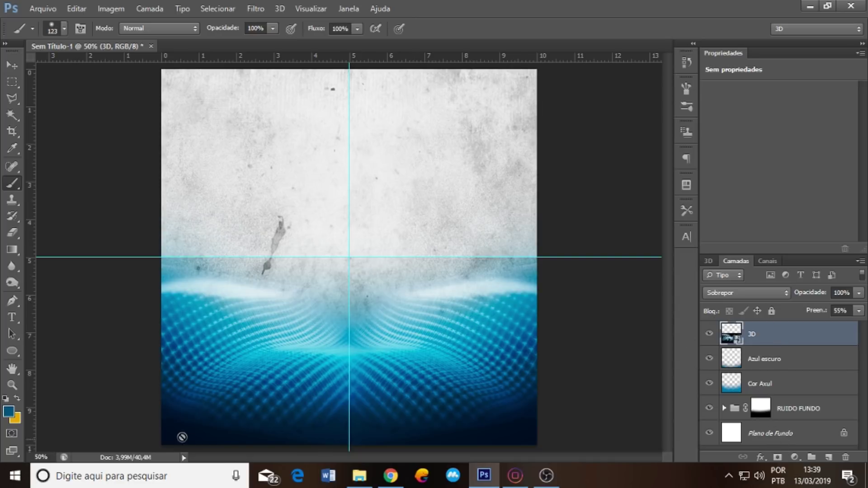
Add a layer mask to the 3D wave layer and fill it with black-to-white gradients fading its top.
click(778, 457)
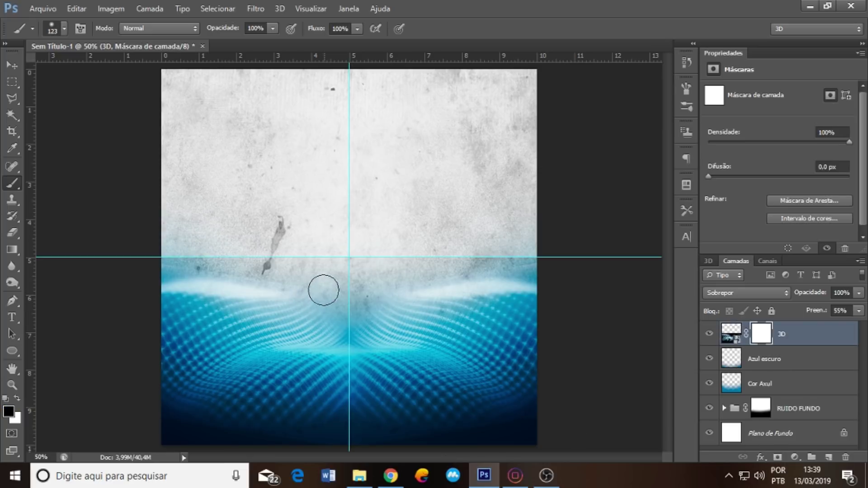
key(g)
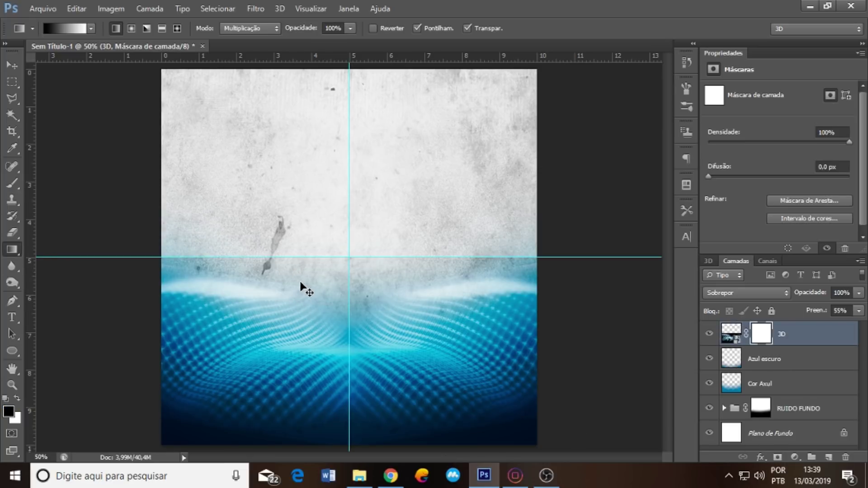
key(ctrl+semicolon)
drag(167, 236, 181, 253)
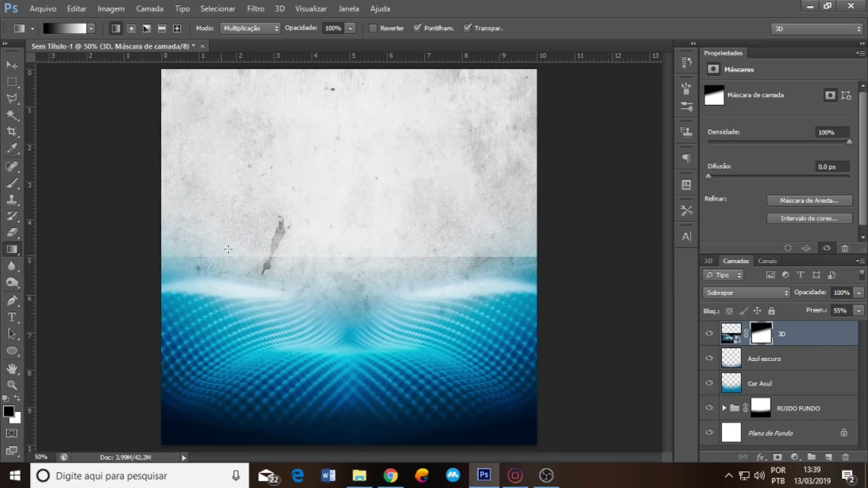
drag(393, 219, 401, 290)
drag(476, 224, 472, 261)
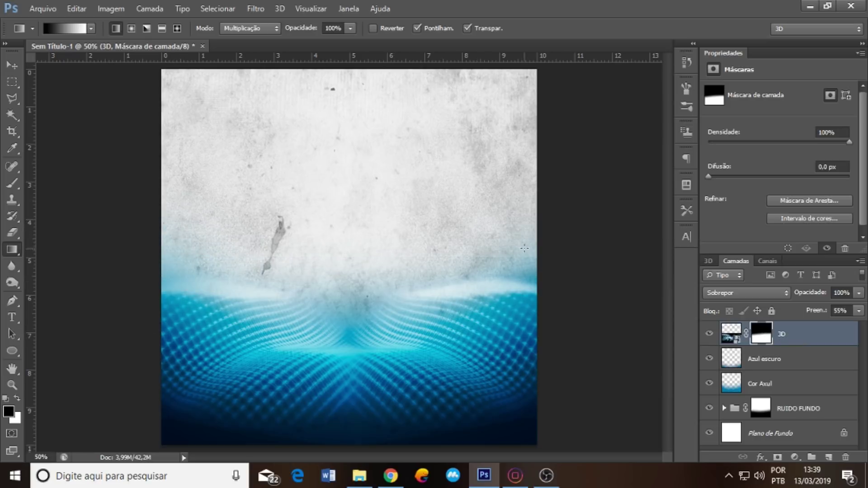
drag(509, 359, 525, 450)
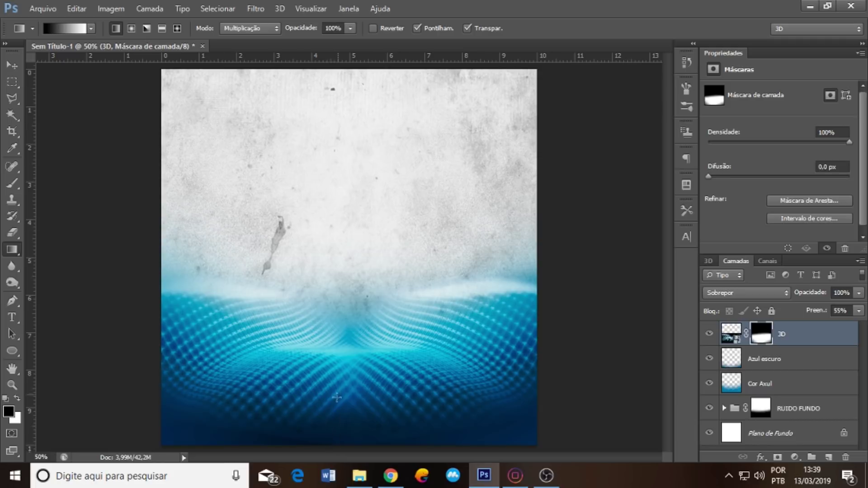
drag(337, 397, 362, 444)
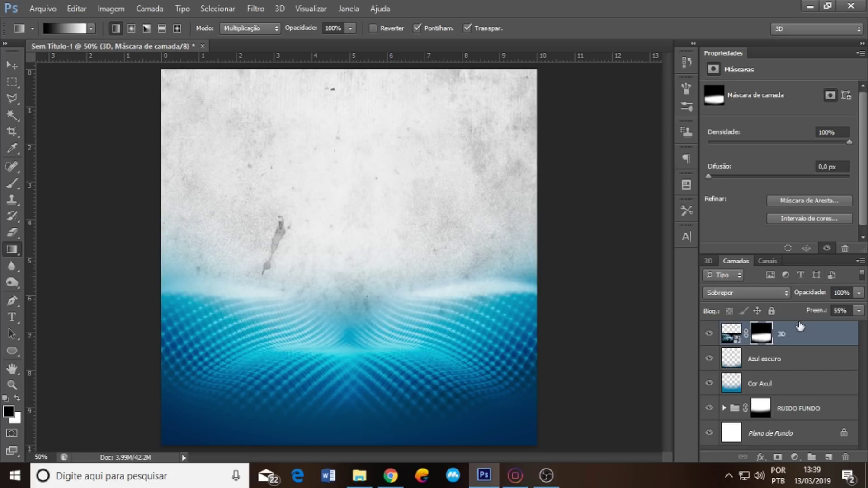
click(731, 333)
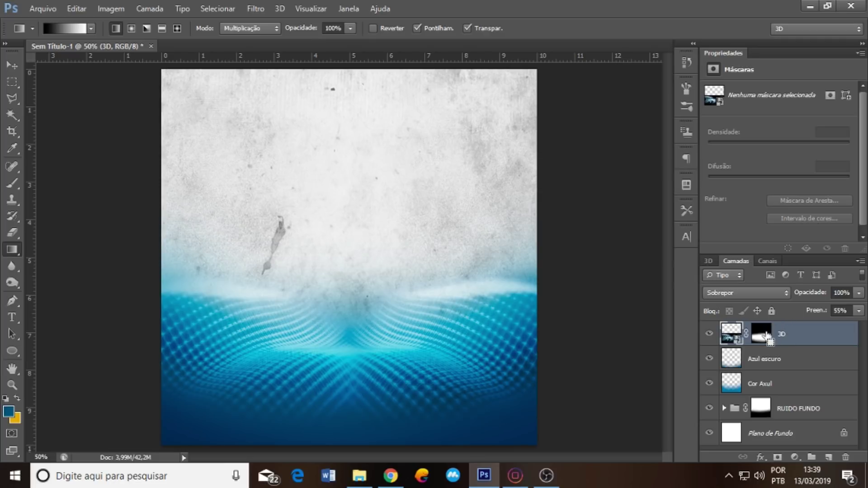
Add an empty layer titled 'Azul Mais Escuro' above the 3D wave layer.
key(ctrl+shift+n)
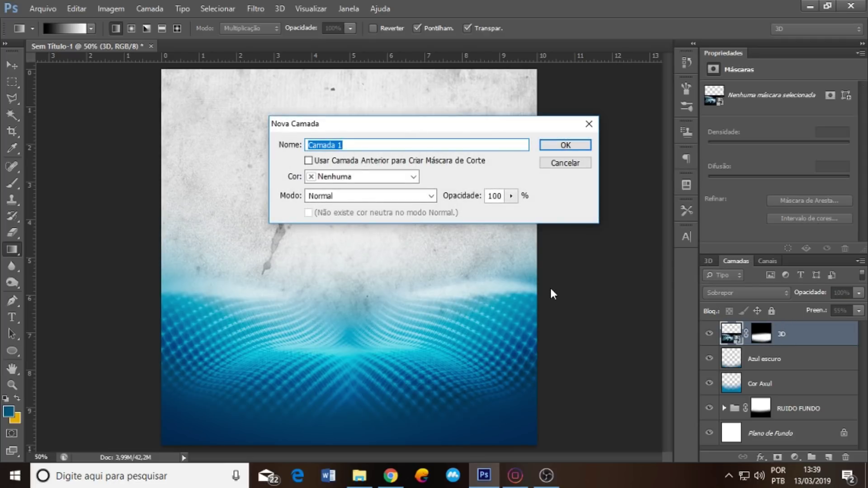
text(Ax)
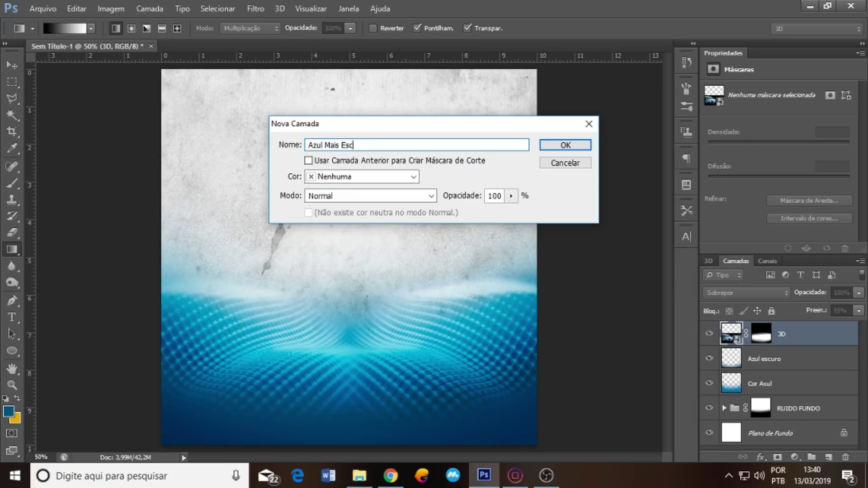
key(Return)
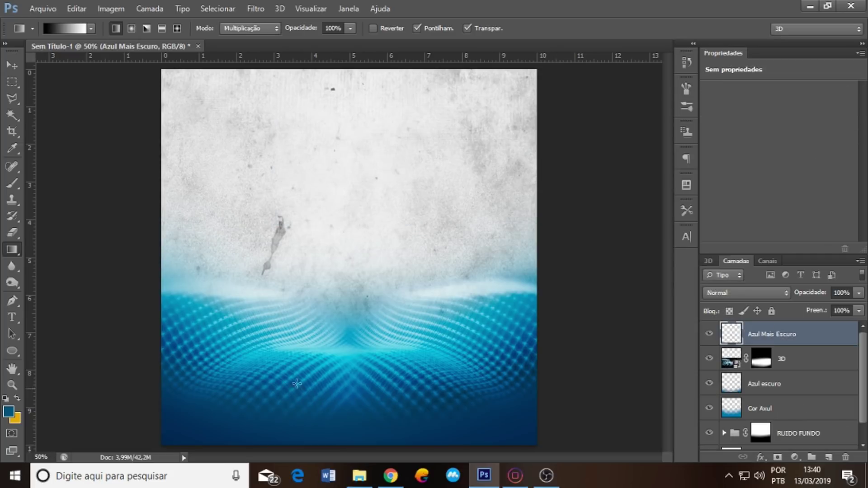
Pick dark navy 001827 and brush it along the poster's bottom edge.
key(b)
click(6, 398)
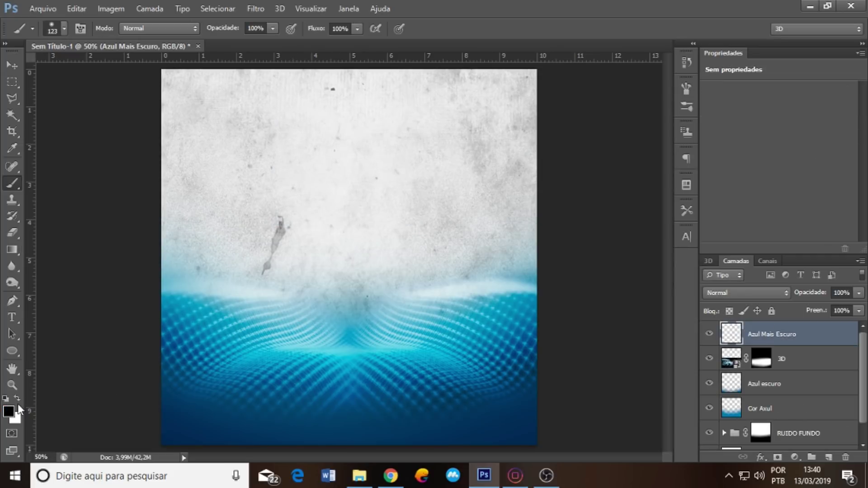
click(64, 28)
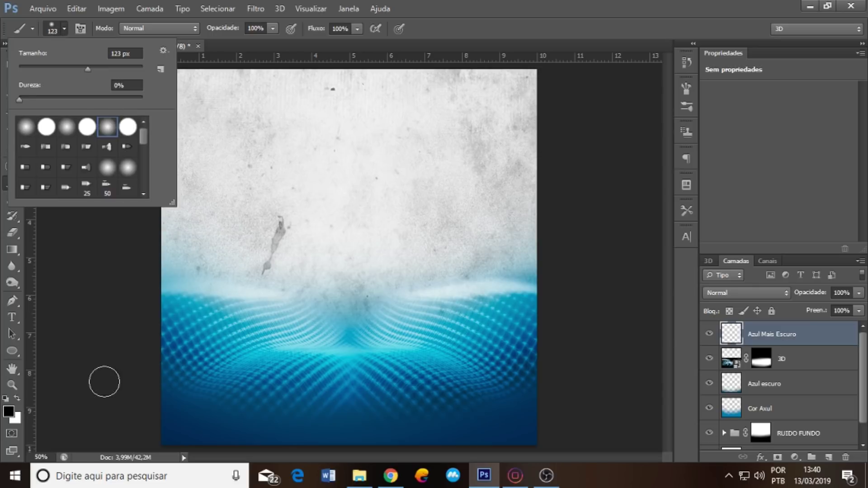
click(8, 410)
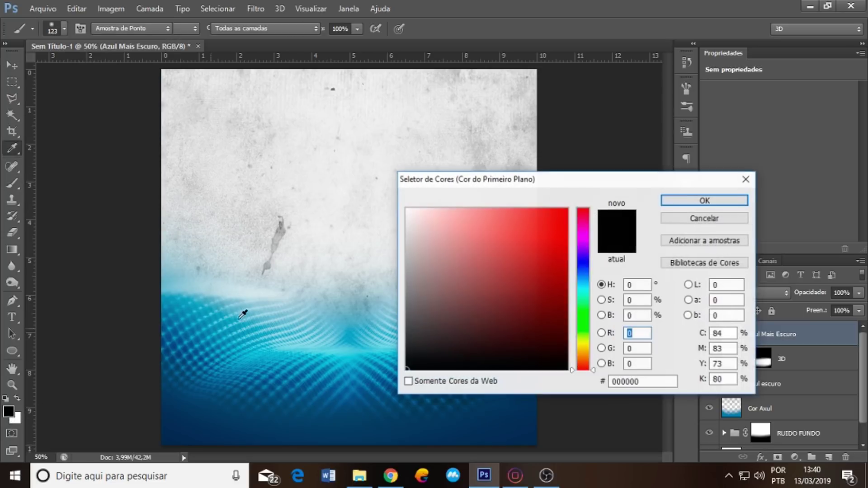
click(583, 276)
click(389, 402)
drag(563, 343, 565, 345)
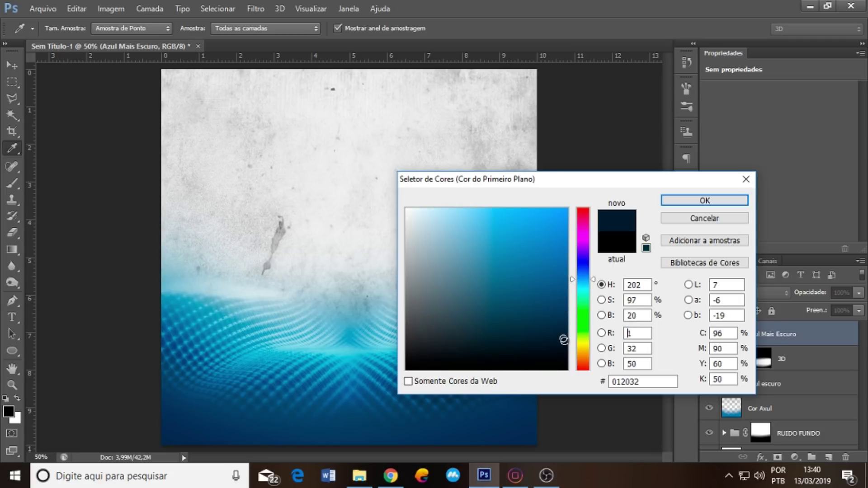
click(696, 197)
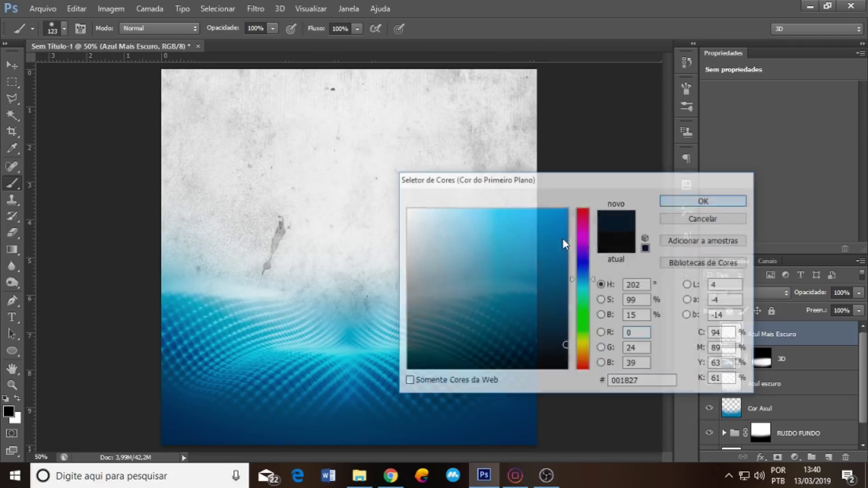
mouse_move(140, 364)
mouse_down()
mouse_move(219, 446)
mouse_move(149, 413)
mouse_move(204, 443)
mouse_move(473, 449)
mouse_move(555, 372)
mouse_move(515, 438)
mouse_move(554, 370)
mouse_move(523, 447)
mouse_move(414, 444)
mouse_move(538, 399)
mouse_up()
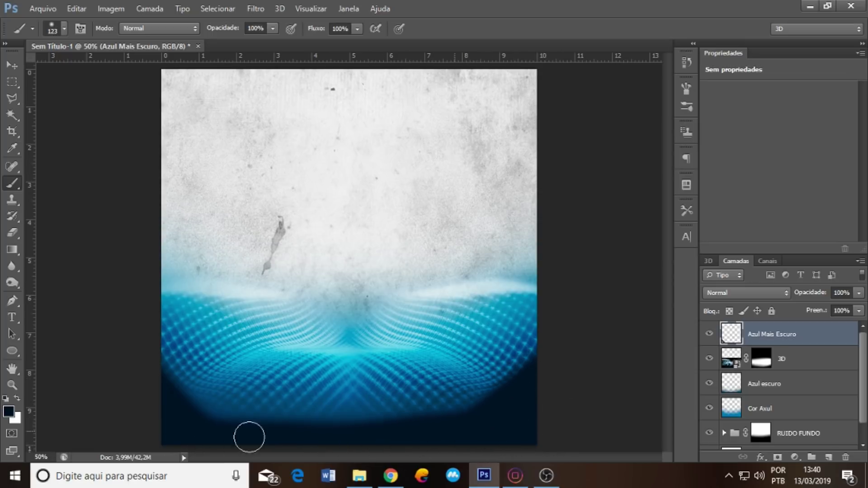
Switch Azul Mais Escuro to Multiplicação blending and reapply the Gaussian blur to its dark paint.
click(763, 291)
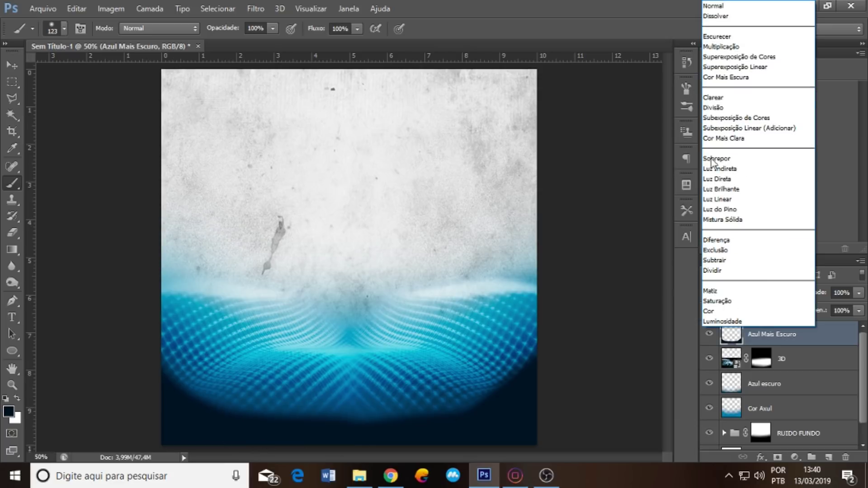
click(734, 46)
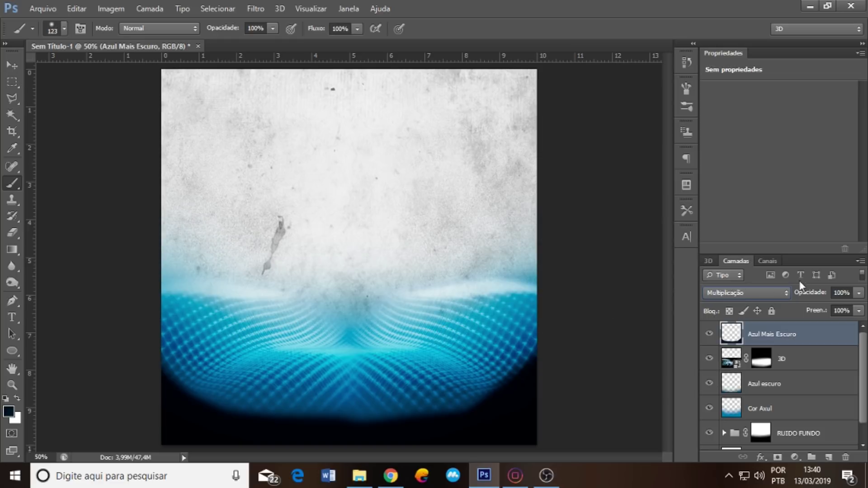
click(256, 8)
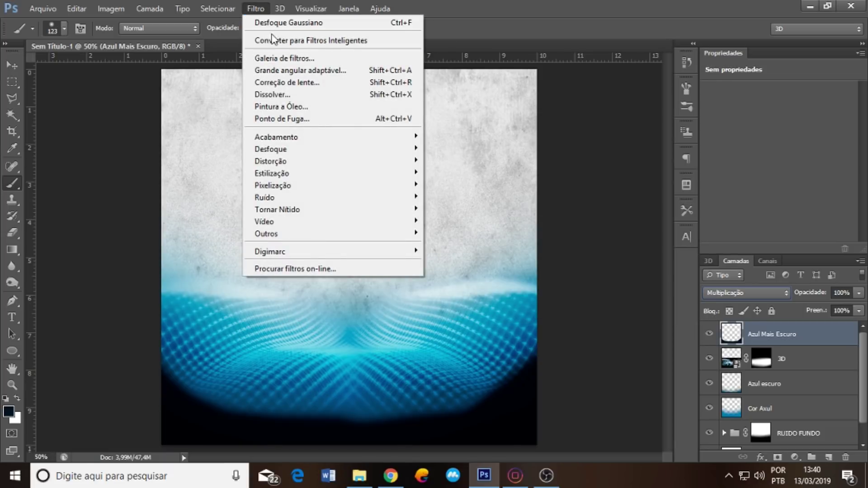
click(327, 25)
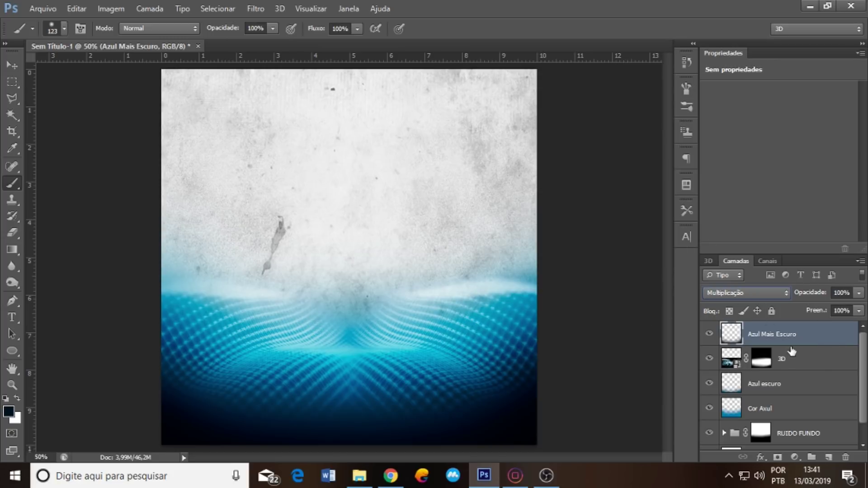
scroll(782, 384, down, 1)
scroll(782, 384, down, 1)
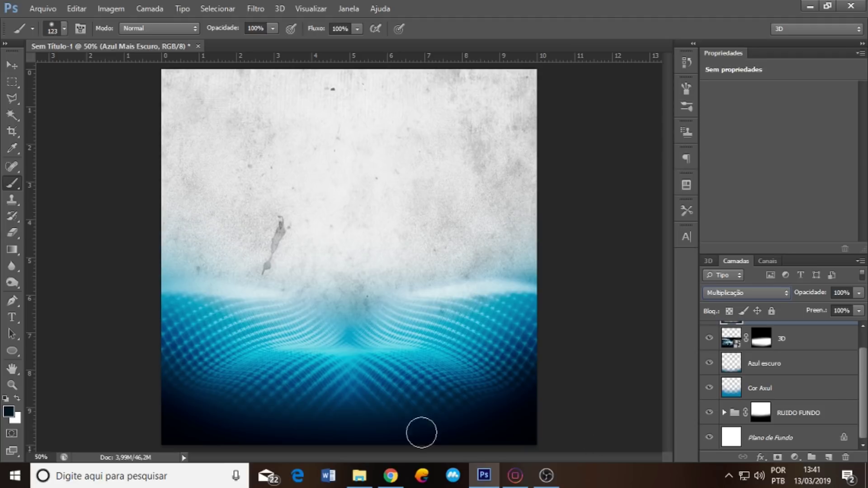
Drag Watercolor.jpg from the MC KEKEL folder onto the Photoshop poster canvas.
click(359, 475)
click(470, 237)
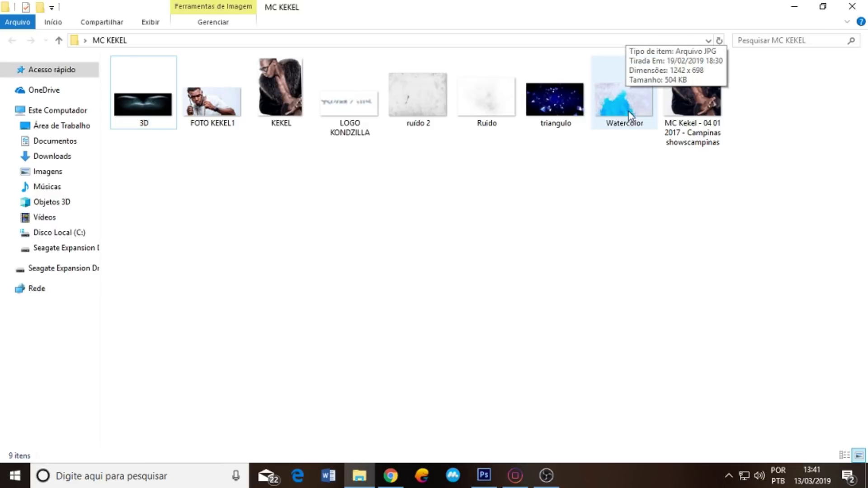
drag(635, 111, 489, 463)
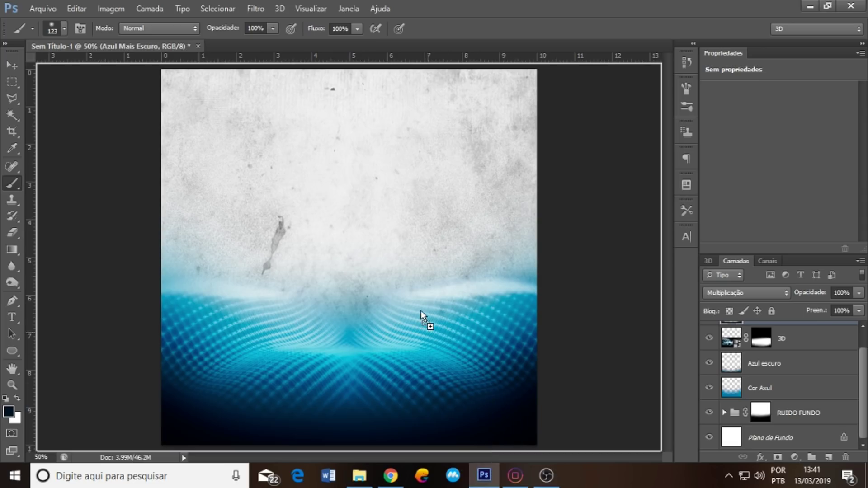
drag(489, 463, 523, 273)
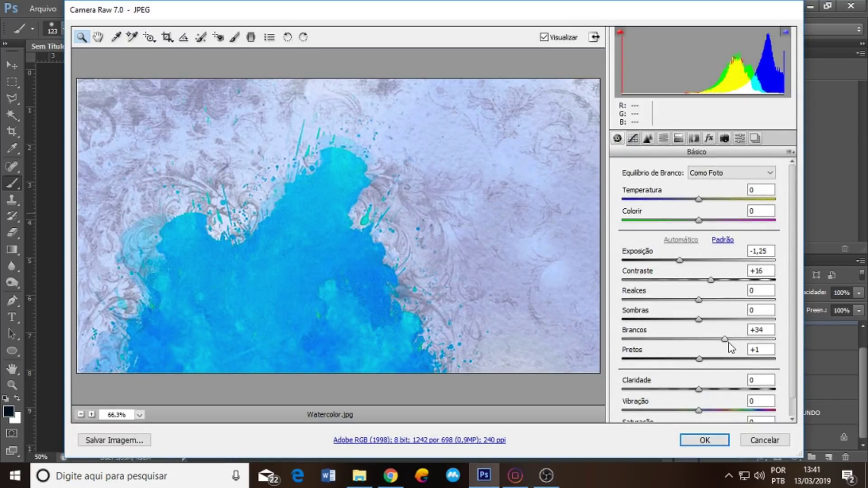
Raise Brancos (Whites) to +100 in Camera Raw and accept the Watercolor image.
drag(725, 339, 775, 339)
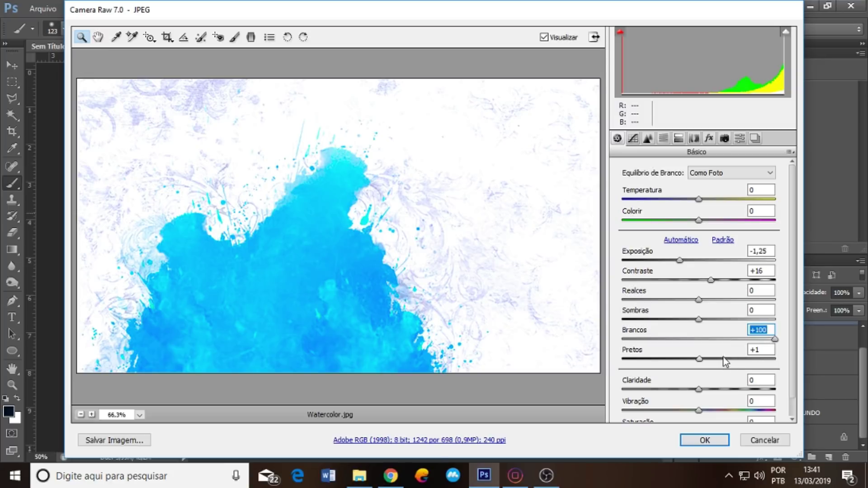
click(703, 441)
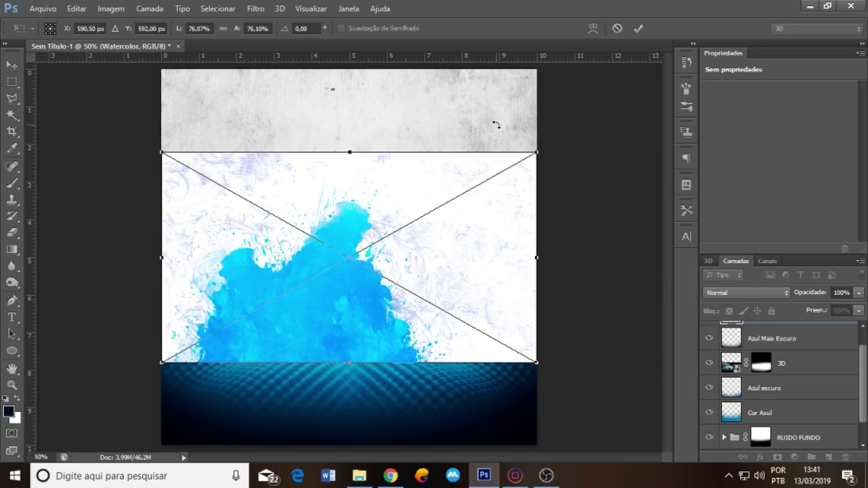
Commit the Watercolor placement, move its layer below Cor Axul, and shift the splash up-left.
key(Return)
key(b)
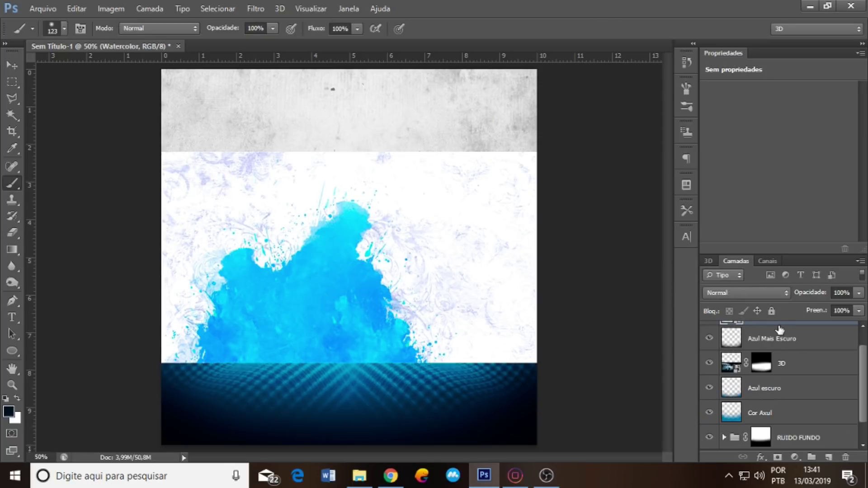
drag(781, 329, 776, 388)
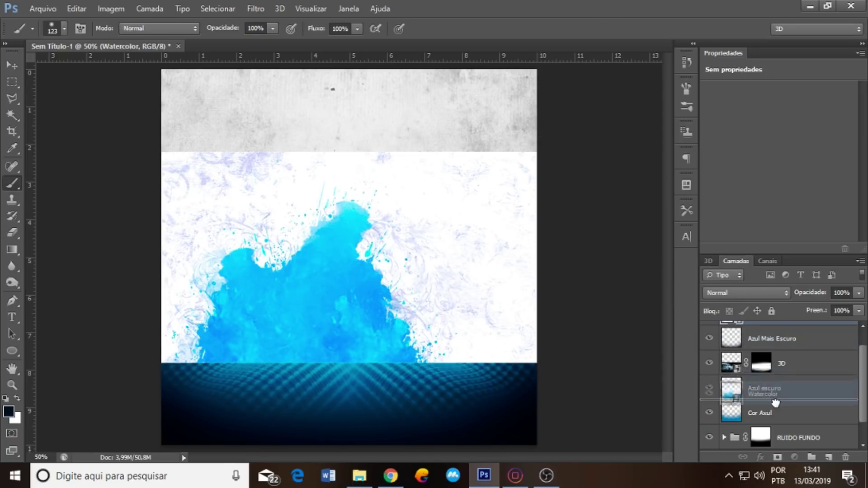
drag(776, 388, 776, 416)
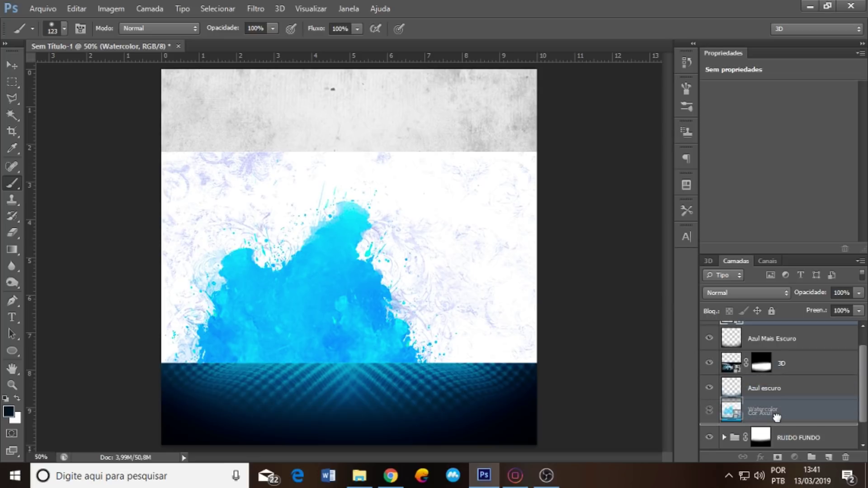
drag(776, 417, 774, 422)
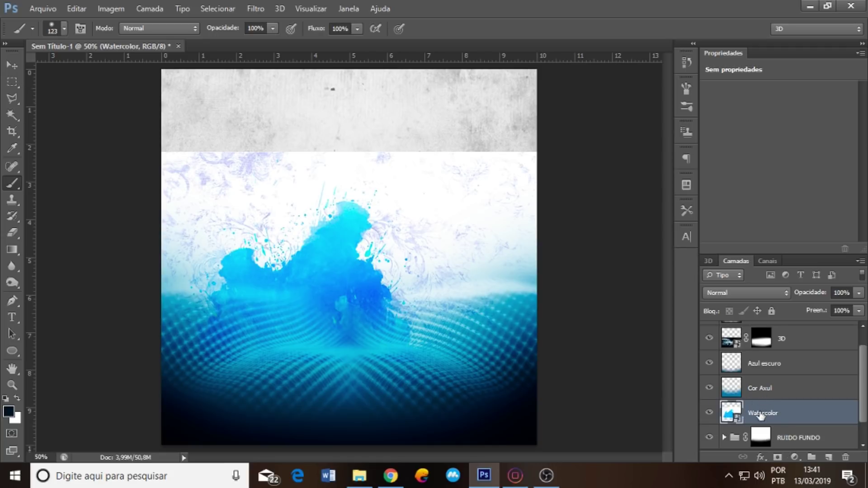
drag(318, 299, 288, 264)
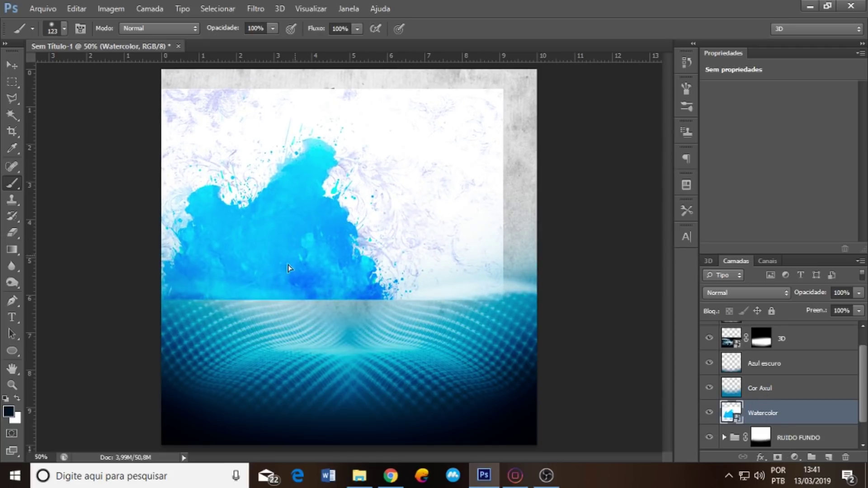
Blend the Watercolor layer in Multiplicação at 67% opacity and position the splash up-left.
click(759, 291)
click(746, 48)
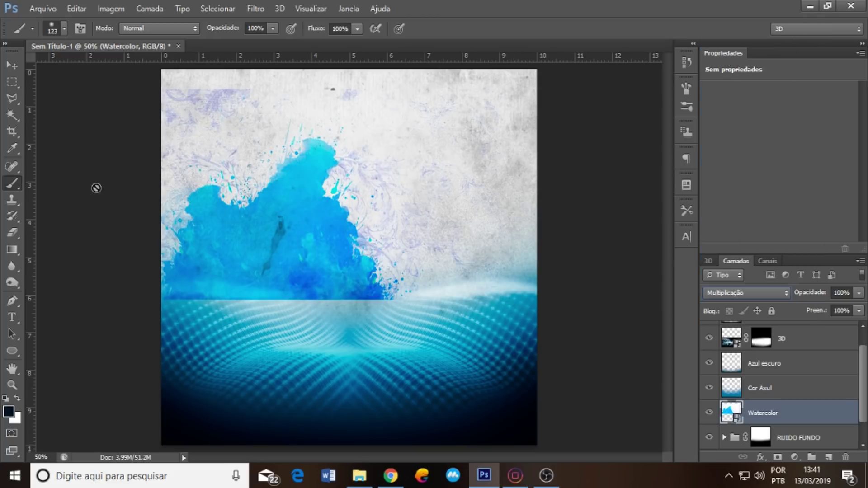
drag(303, 224, 290, 205)
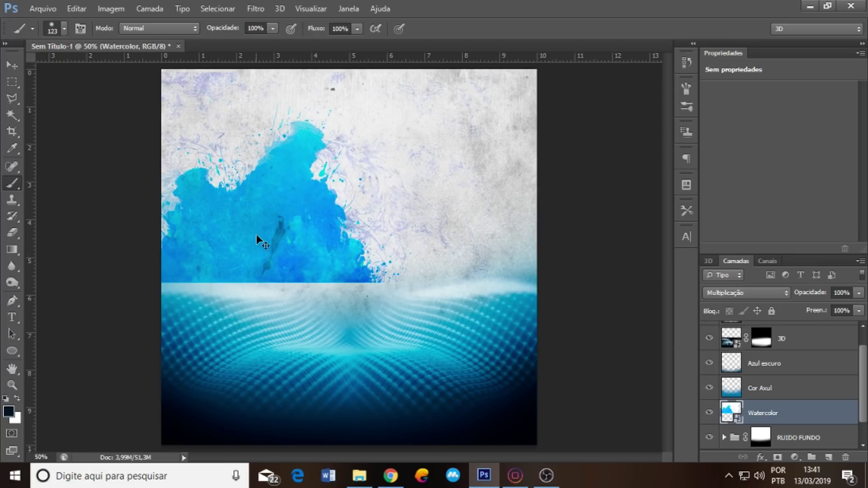
mouse_move(256, 235)
mouse_down()
mouse_move(252, 271)
mouse_move(247, 248)
mouse_up()
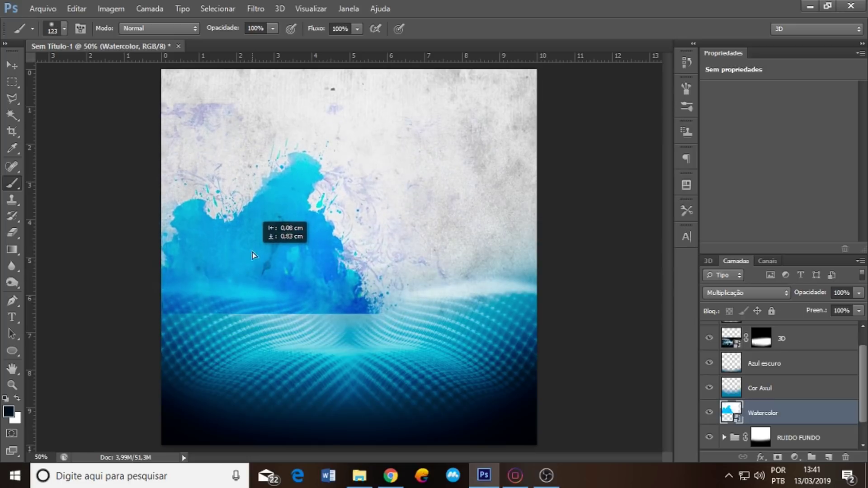
click(859, 294)
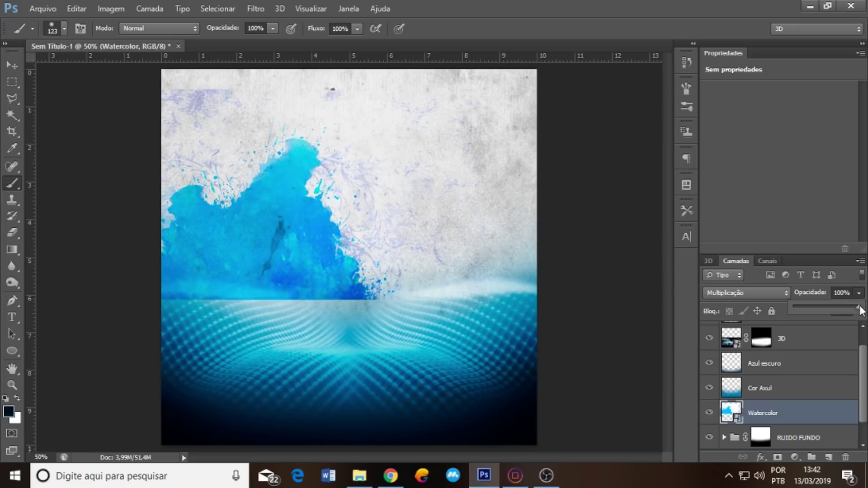
drag(858, 307, 830, 310)
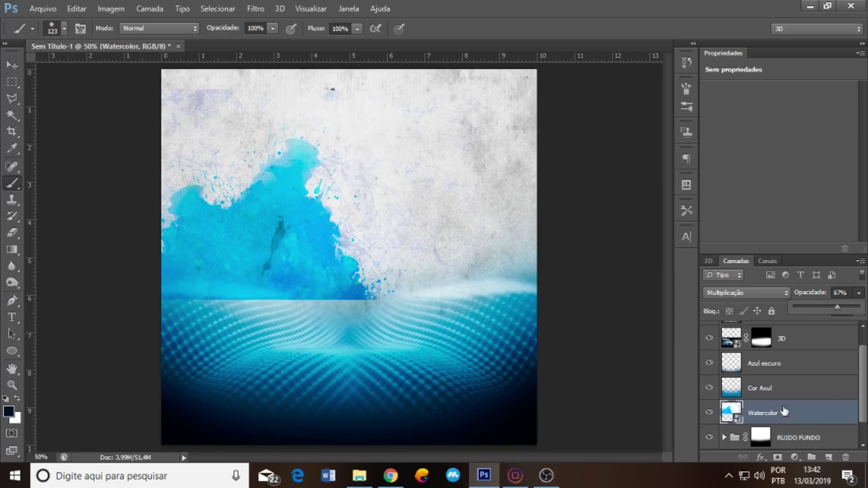
drag(333, 209, 318, 189)
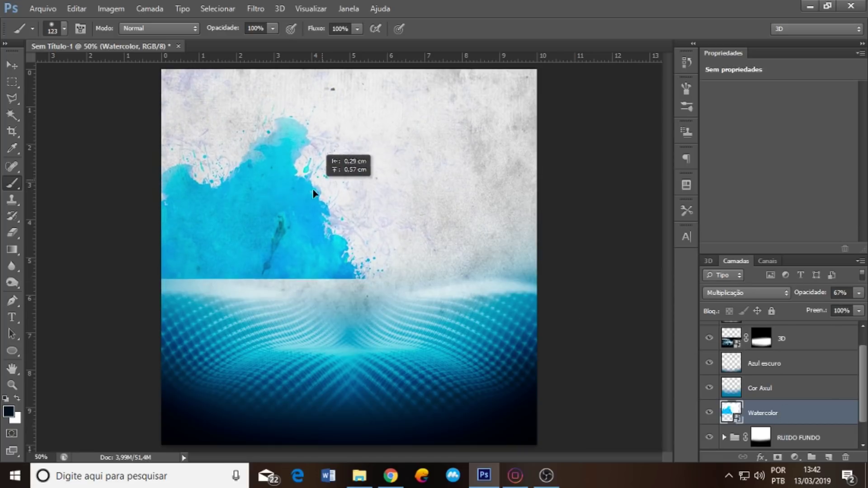
Scale the splash to 89%, rotate it −14.47°, then duplicate it and move the copy right.
key(ctrl+t)
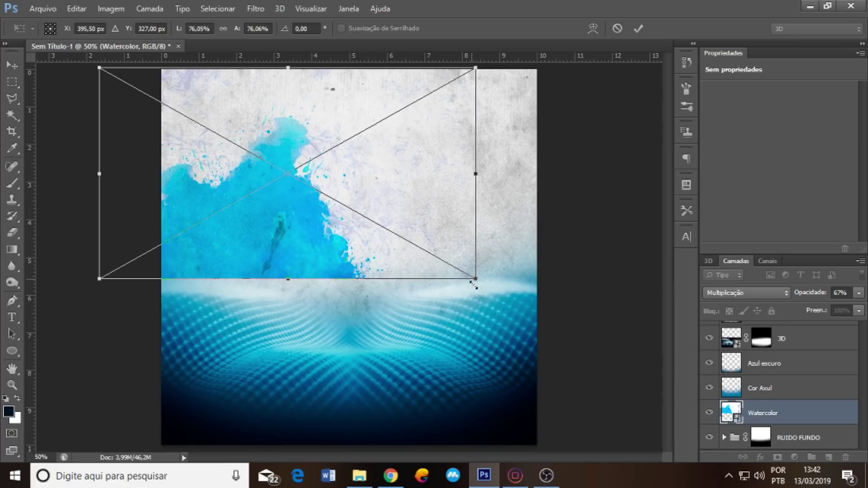
drag(474, 279, 539, 315)
drag(579, 237, 563, 169)
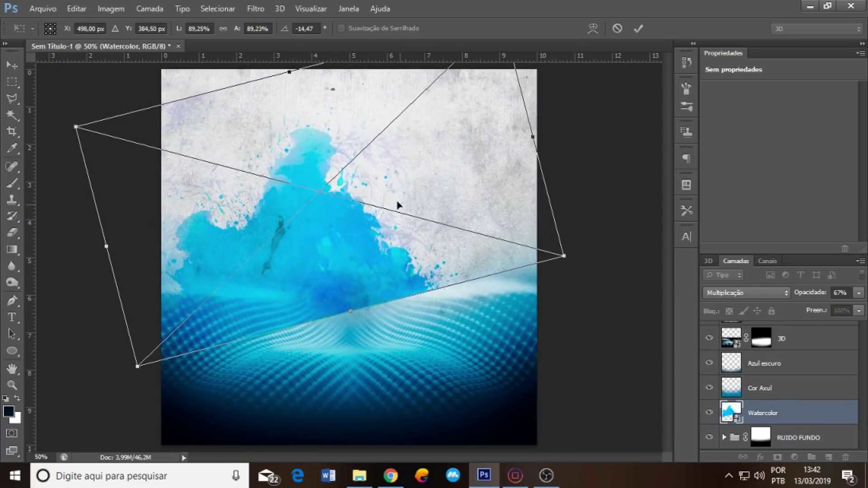
mouse_move(395, 206)
mouse_down()
mouse_move(344, 187)
mouse_move(336, 192)
mouse_up()
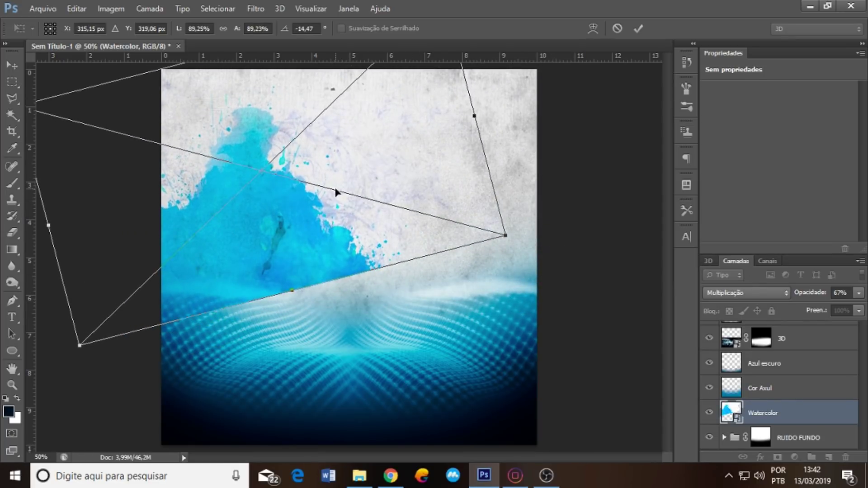
key(Return)
key(b)
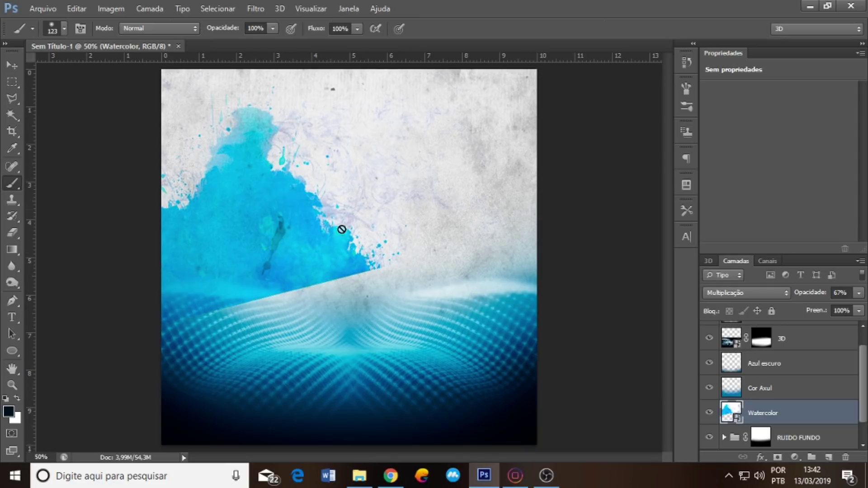
drag(294, 230, 266, 238)
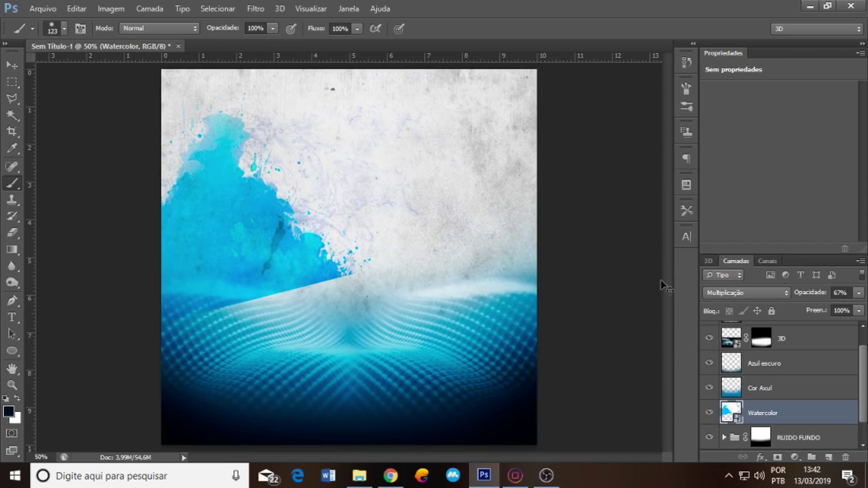
key(ctrl+j)
mouse_move(274, 259)
mouse_down()
mouse_move(416, 306)
mouse_move(409, 299)
mouse_up()
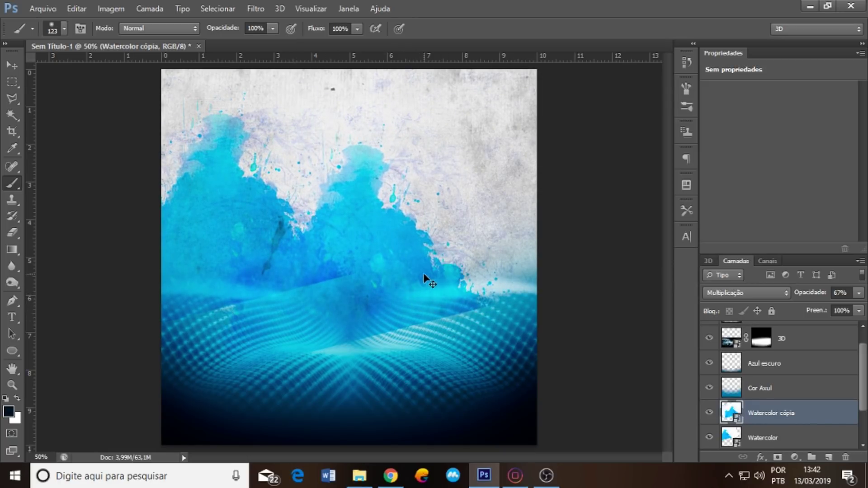
Duplicate into Watercolor cópia 2, move it right, and rotate it about −89° upright.
key(ctrl+j)
mouse_move(365, 253)
mouse_down()
mouse_move(534, 219)
mouse_move(581, 244)
mouse_move(559, 252)
mouse_up()
key(ctrl+t)
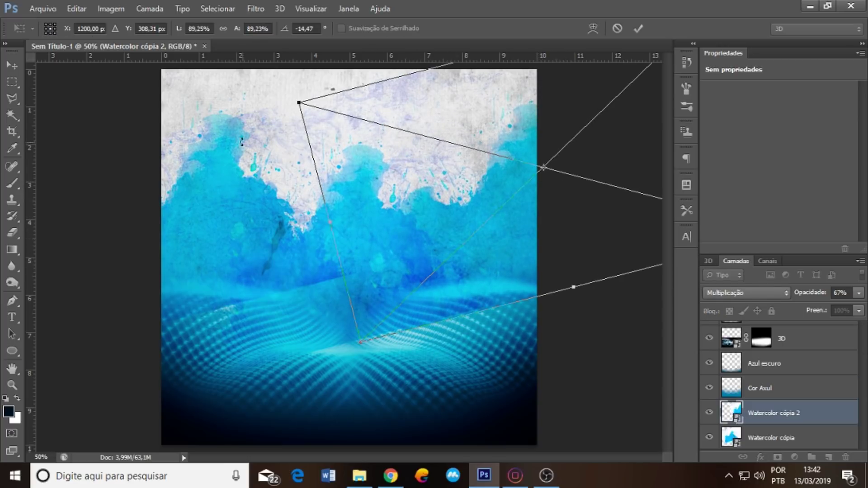
mouse_move(604, 136)
mouse_down()
mouse_move(539, 190)
mouse_move(639, 310)
mouse_up()
mouse_move(592, 343)
mouse_down()
mouse_move(522, 256)
mouse_move(500, 267)
mouse_move(481, 235)
mouse_up()
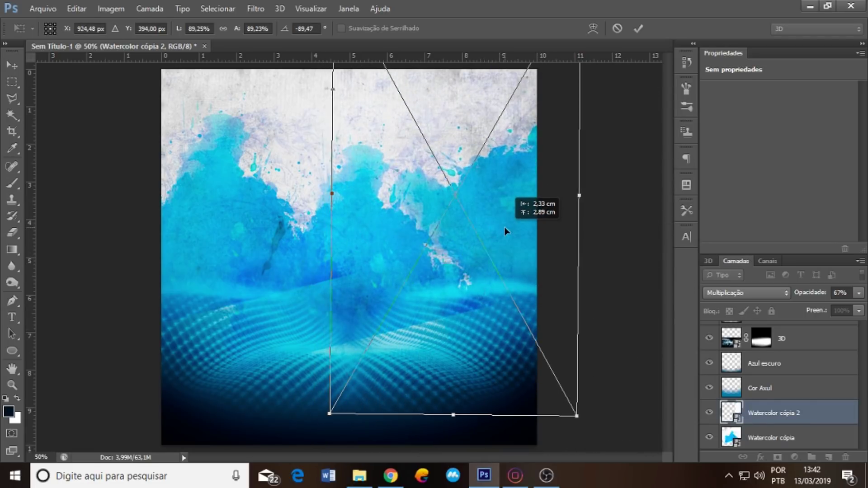
key(b)
key(Return)
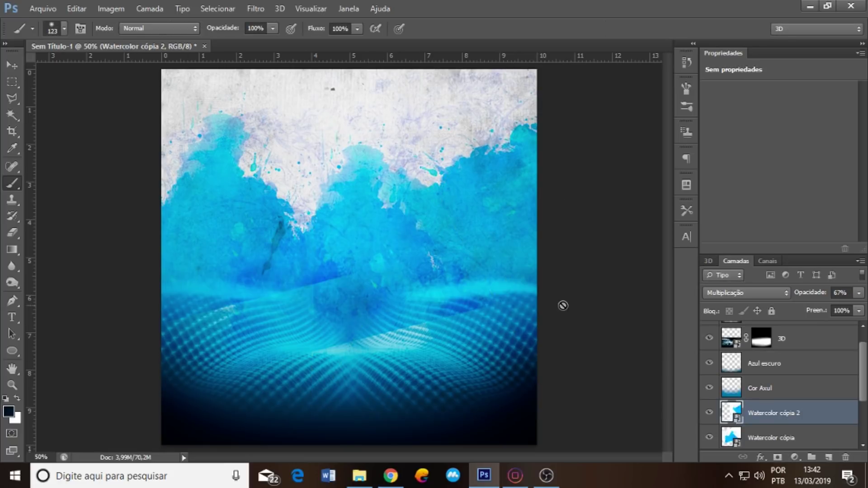
scroll(855, 381, down, 3)
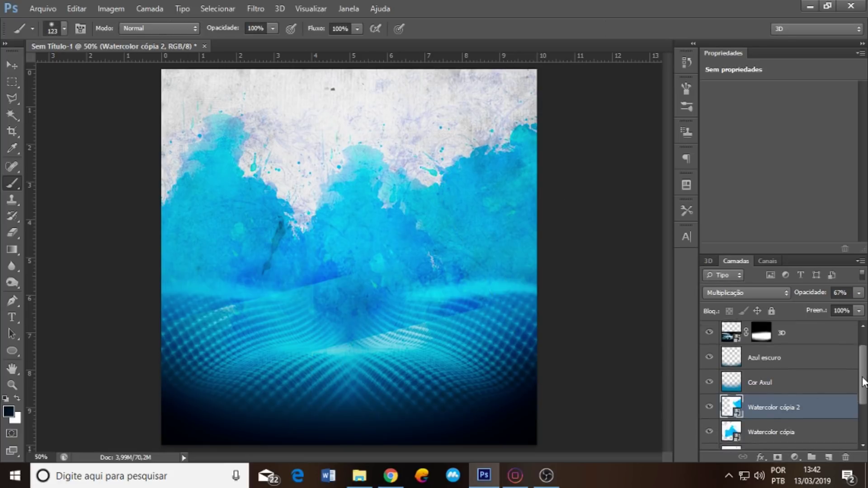
click(768, 423)
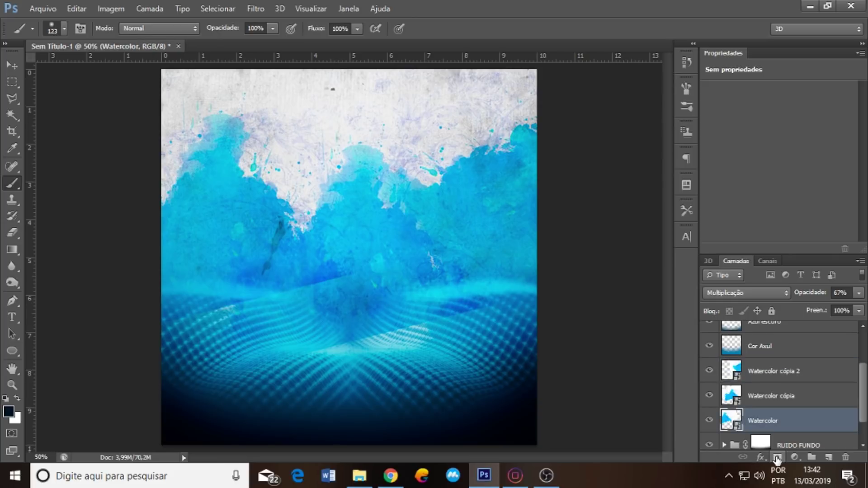
Add a black-to-white gradient layer mask fading the Watercolor layer's lower part.
click(777, 457)
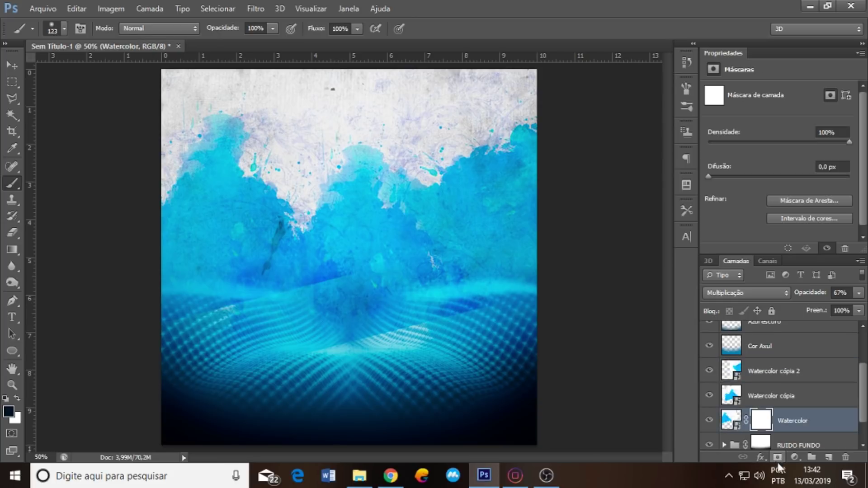
key(g)
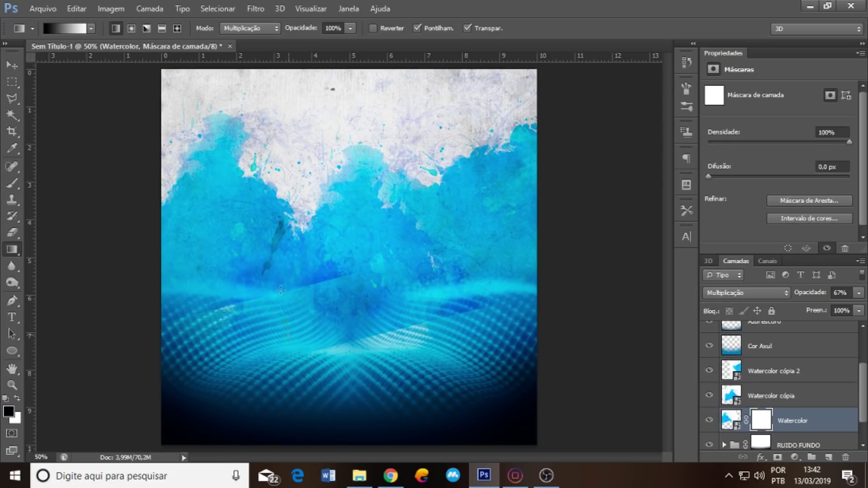
drag(276, 312, 276, 280)
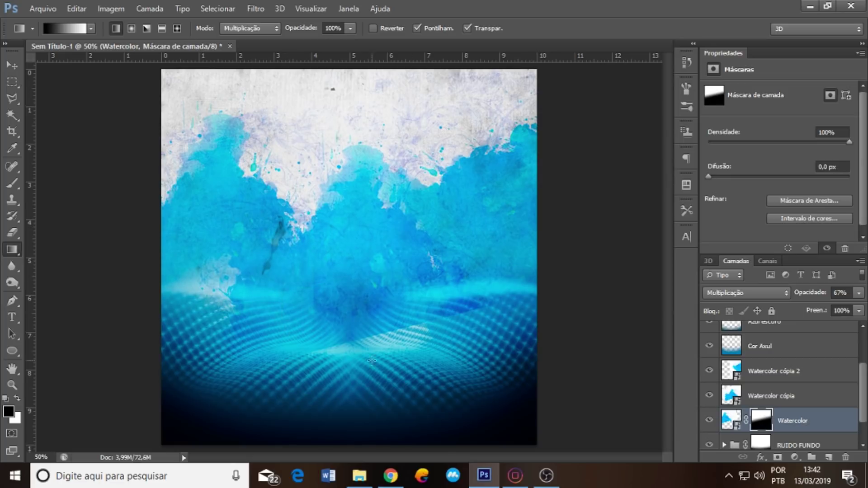
drag(300, 333, 258, 283)
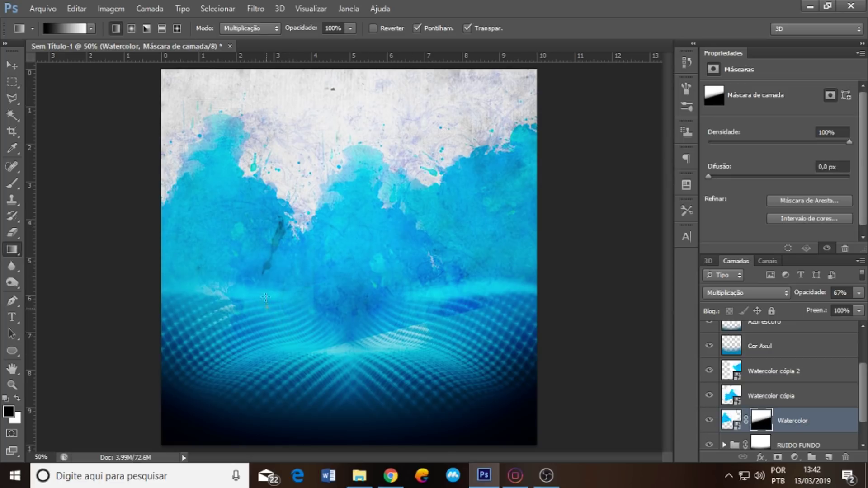
Add a gradient layer mask fading the lower part of Watercolor cópia.
click(781, 400)
click(777, 457)
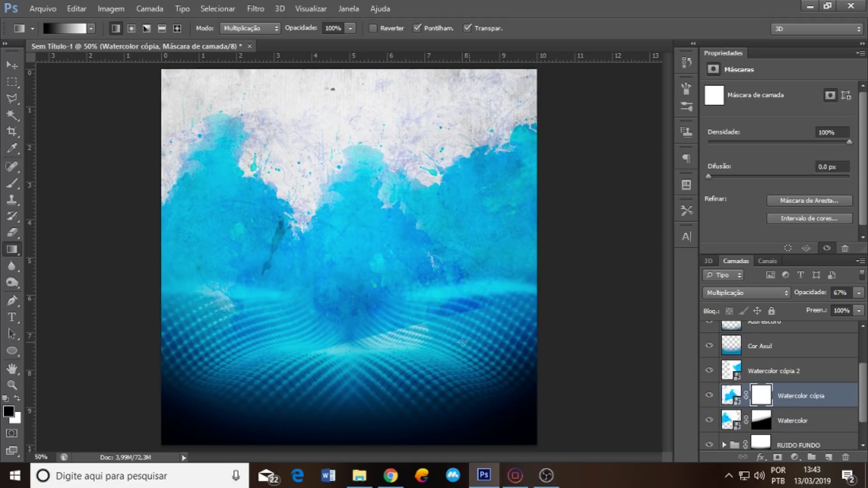
drag(387, 332, 394, 347)
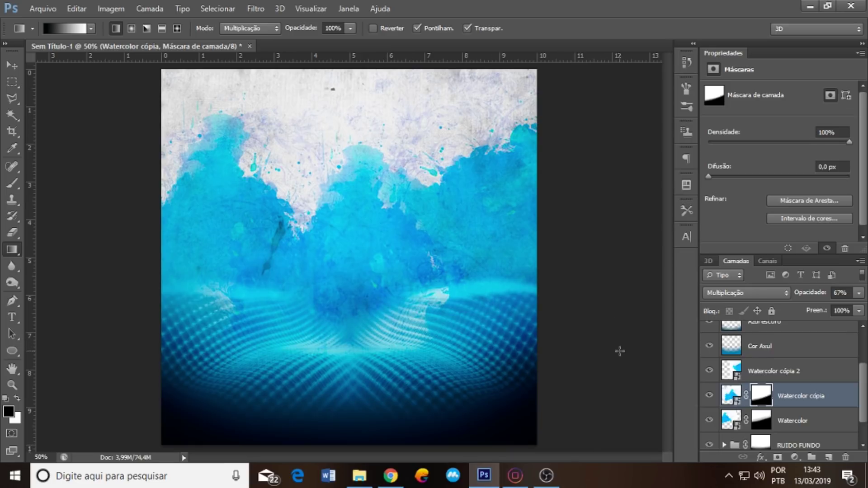
click(794, 376)
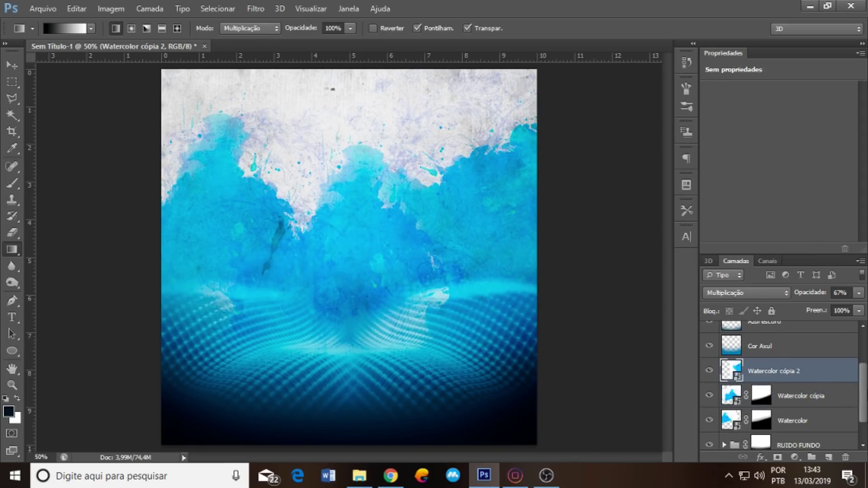
click(806, 447)
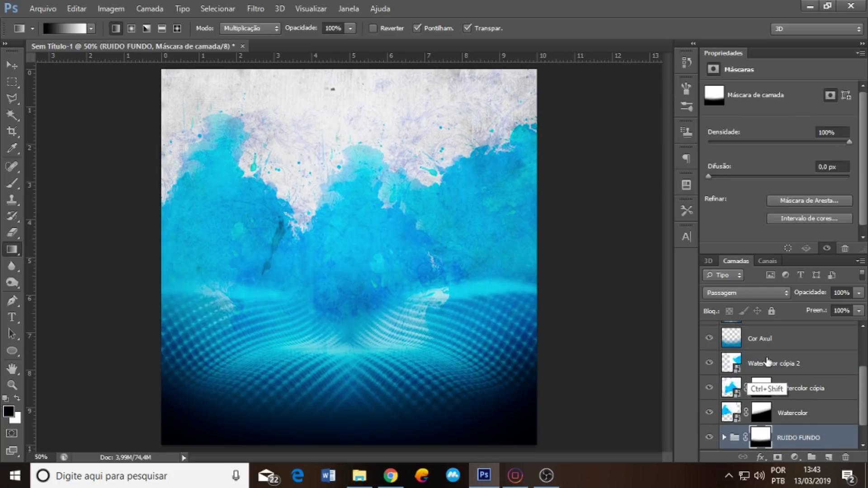
Create Camada 1, sample cyan from the artwork, and paint a cyan stroke across the lower waves.
key(ctrl+shift+n)
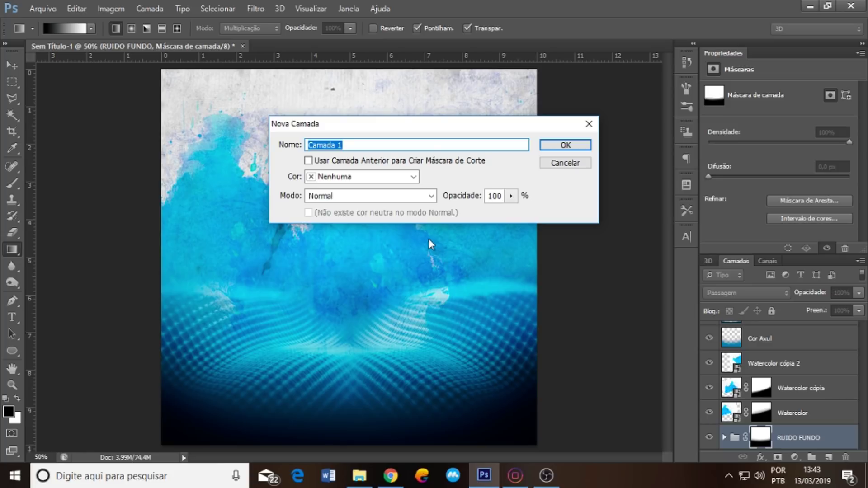
key(Return)
click(12, 183)
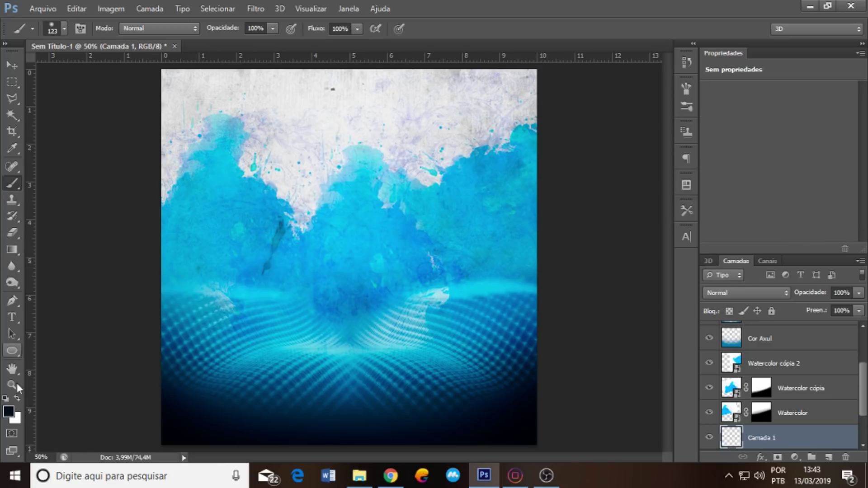
click(8, 412)
click(379, 228)
click(704, 201)
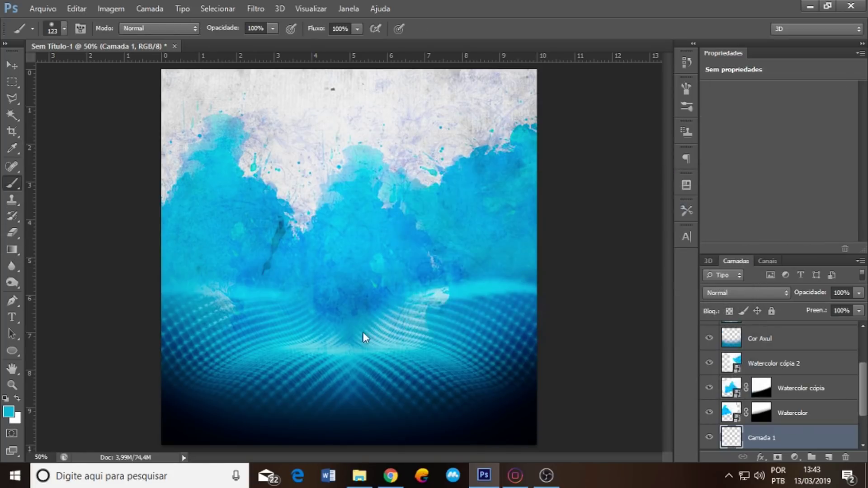
drag(371, 354, 209, 287)
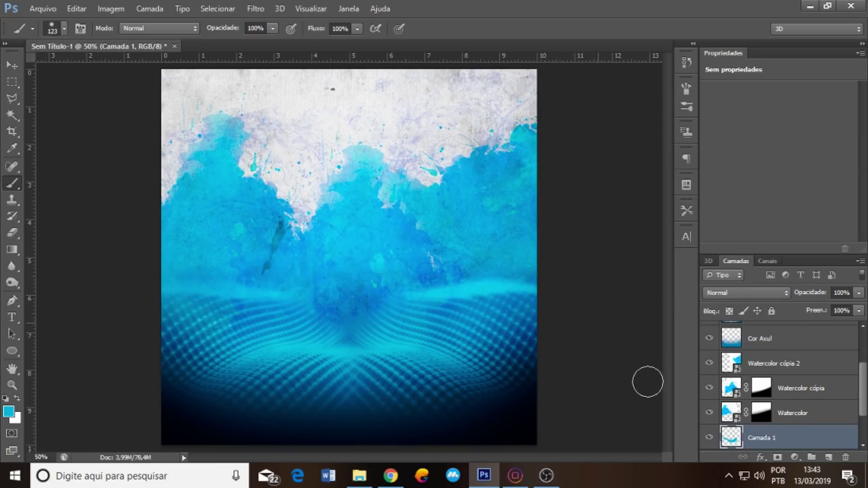
scroll(791, 389, up, 3)
Copy the large fur-coat photo from the Google Images preview, then return to Photoshop.
click(769, 333)
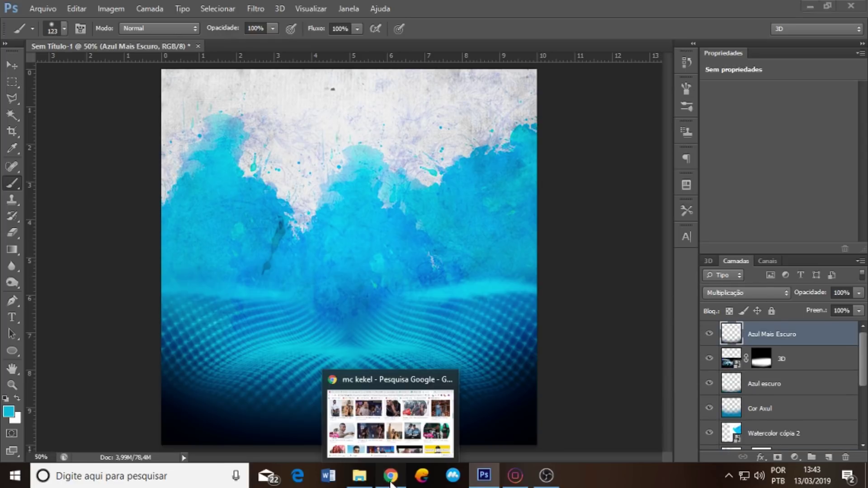
click(390, 474)
click(446, 122)
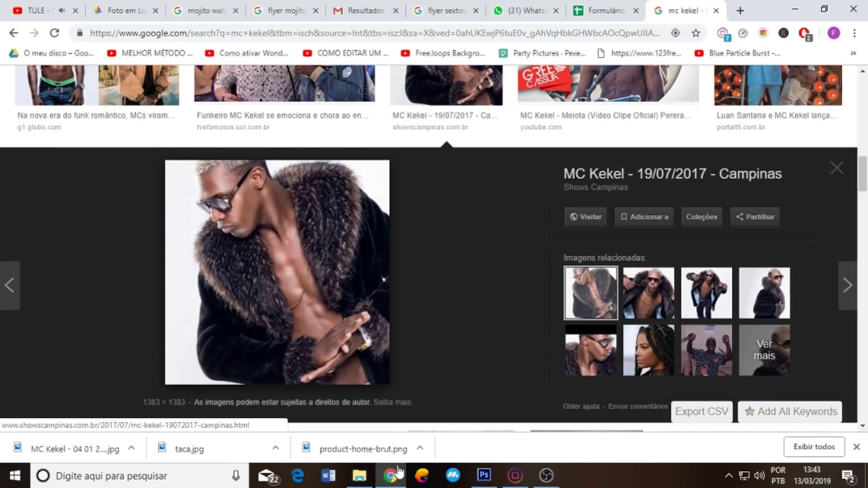
right_click(295, 266)
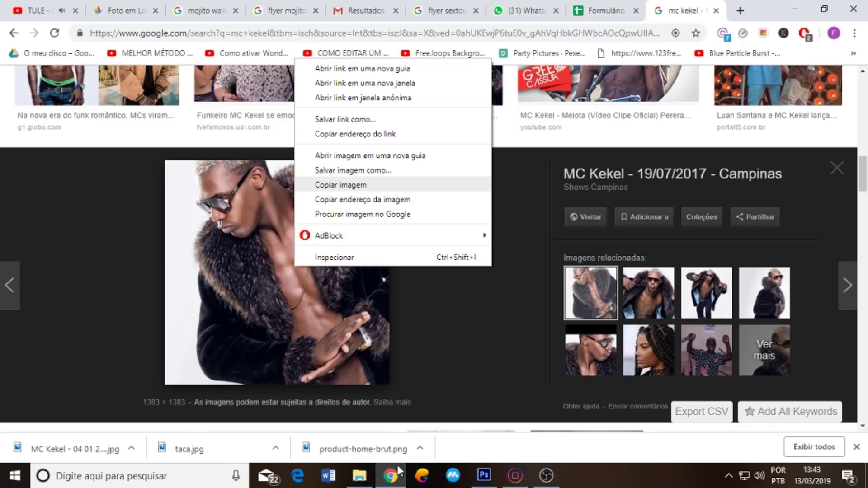
click(397, 465)
click(484, 475)
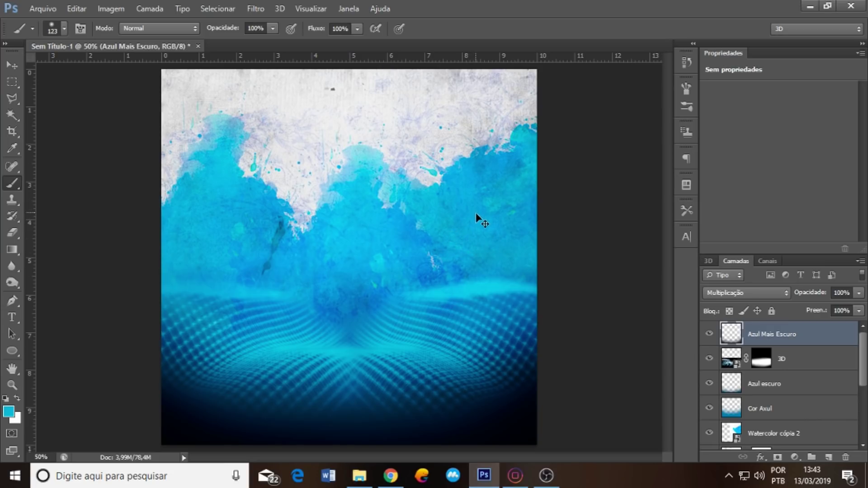
Paste the photo as Camada 2, scale it to about 76%, and move it toward the right.
key(ctrl+v)
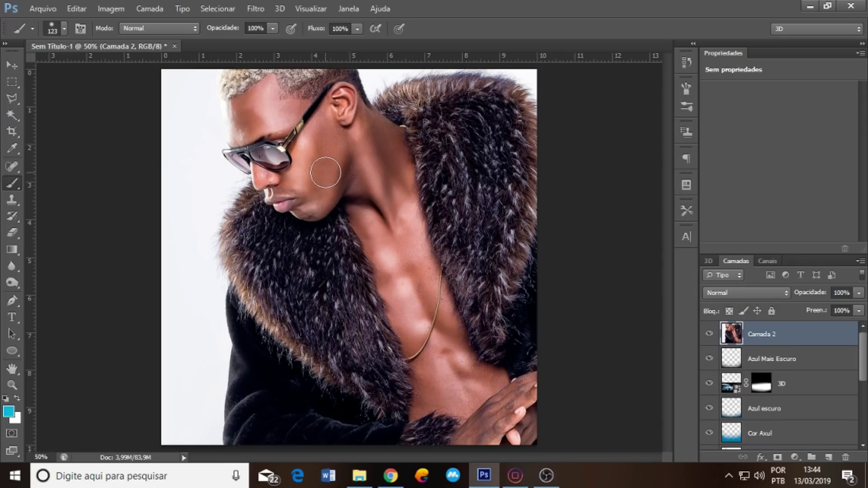
key(ctrl+t)
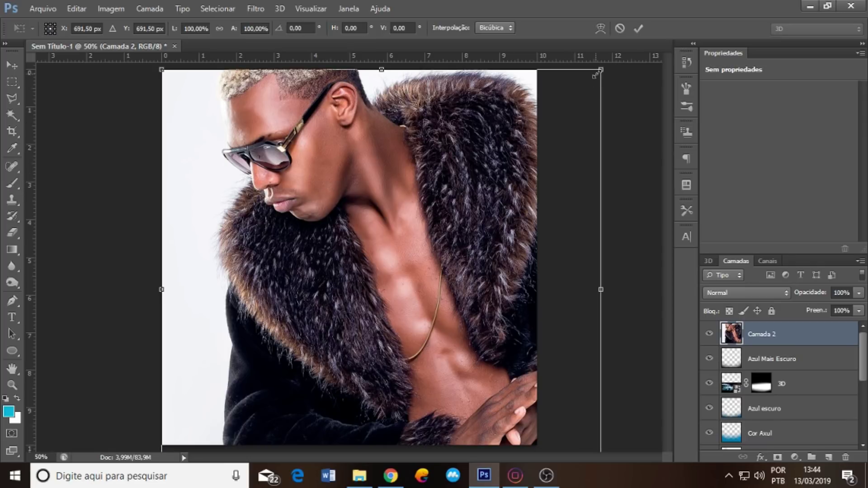
mouse_move(603, 70)
mouse_down()
mouse_move(504, 166)
mouse_move(542, 144)
mouse_up()
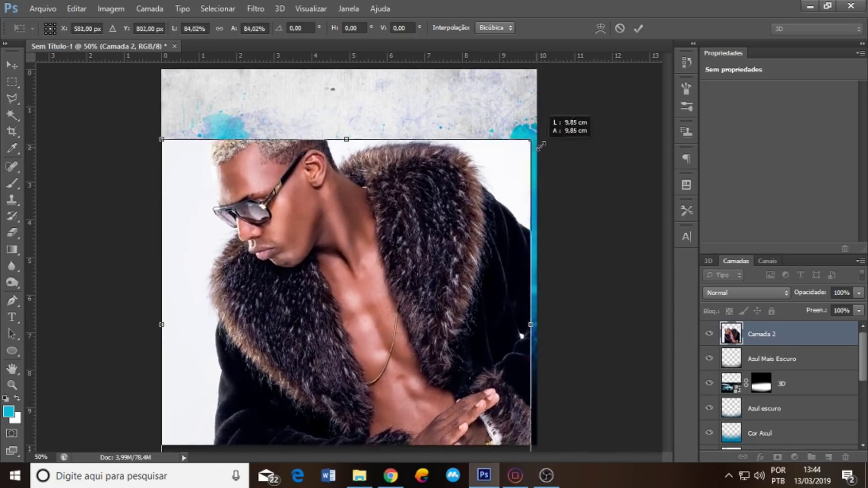
drag(480, 235, 503, 164)
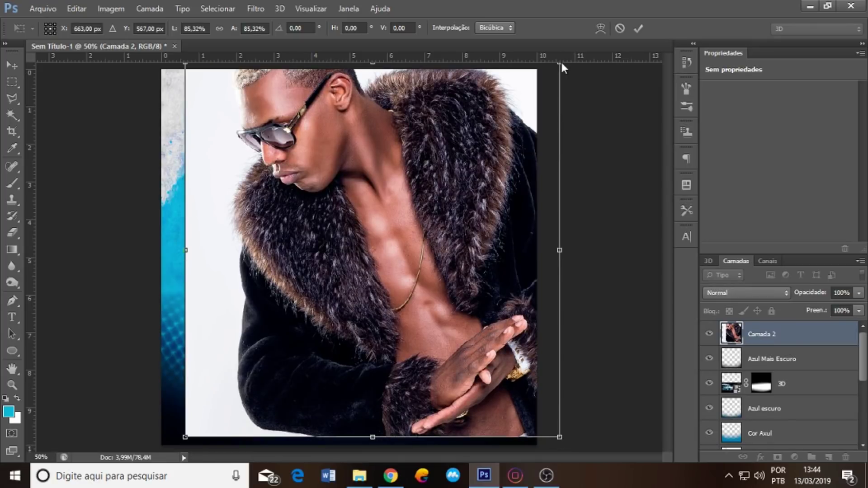
drag(560, 64, 544, 78)
mouse_move(495, 151)
mouse_down()
mouse_move(529, 143)
mouse_move(521, 143)
mouse_up()
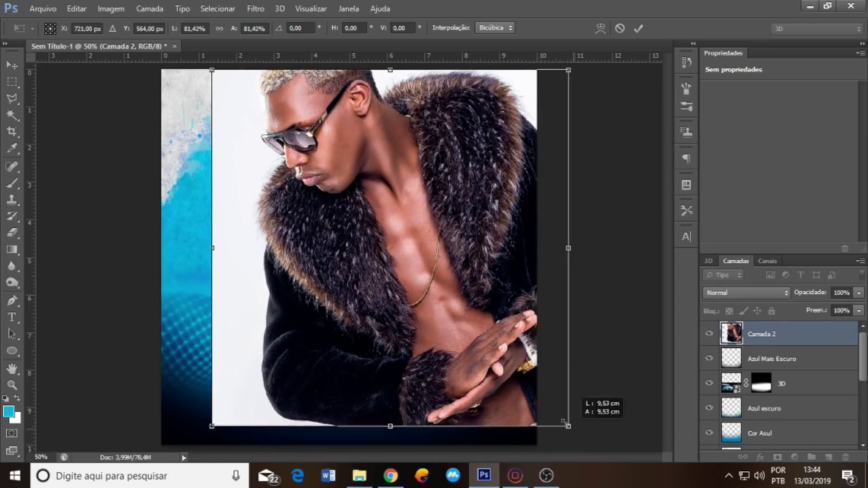
drag(571, 428, 544, 402)
drag(477, 302, 496, 303)
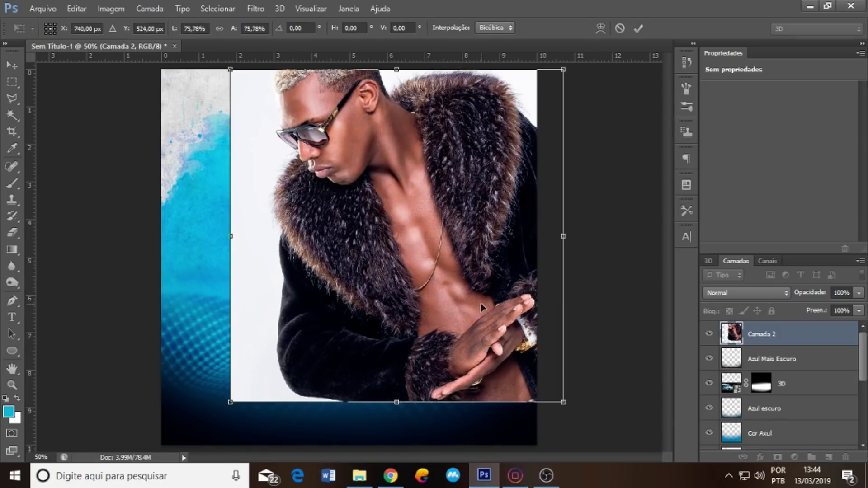
key(Return)
key(b)
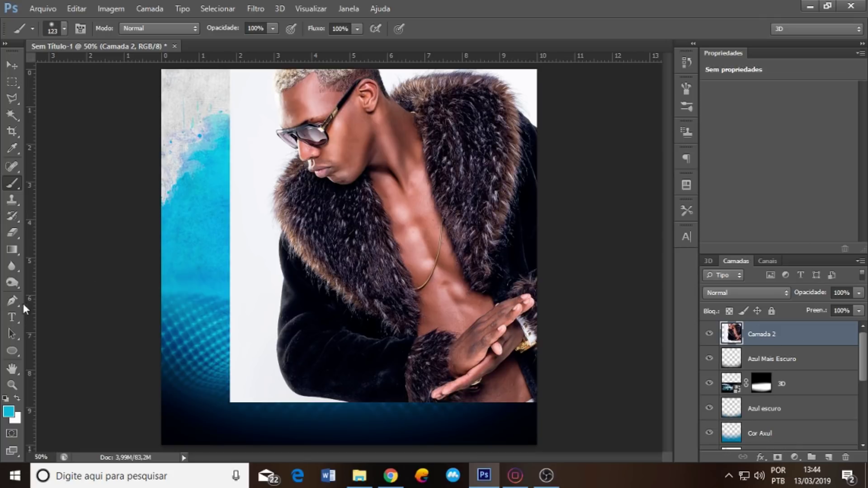
Touch up Camada 3's layer mask with a smaller brush, then target the photo itself.
key(v)
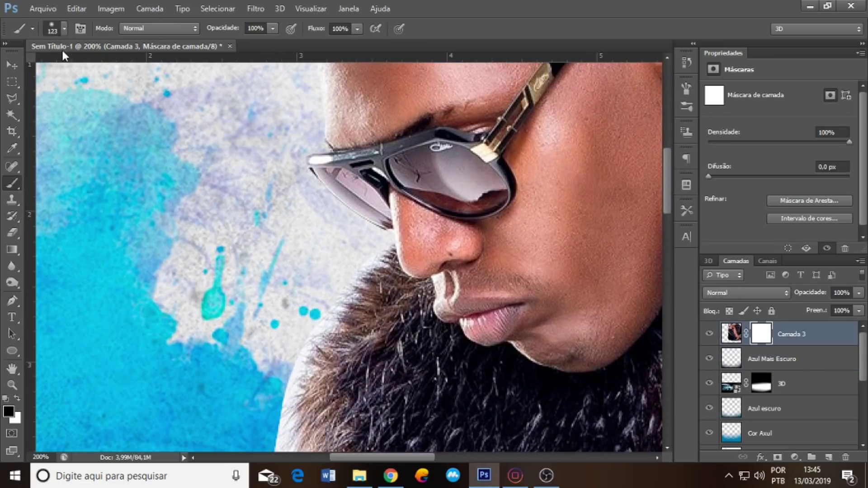
click(64, 28)
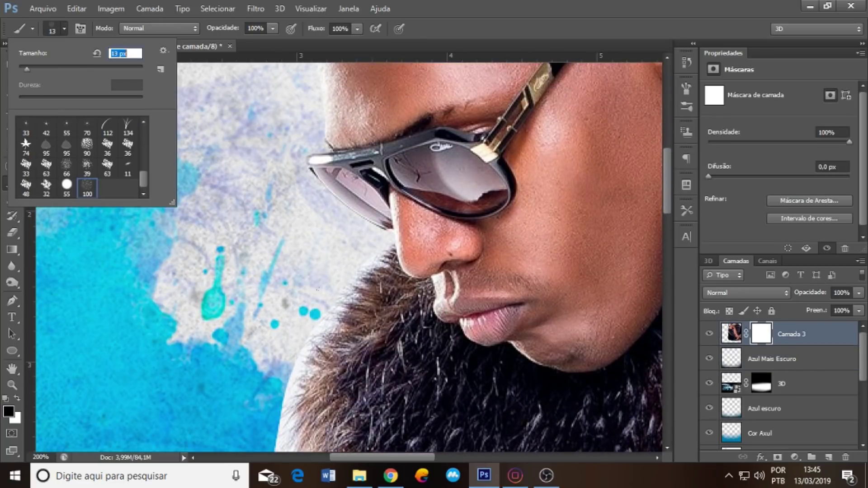
key(Return)
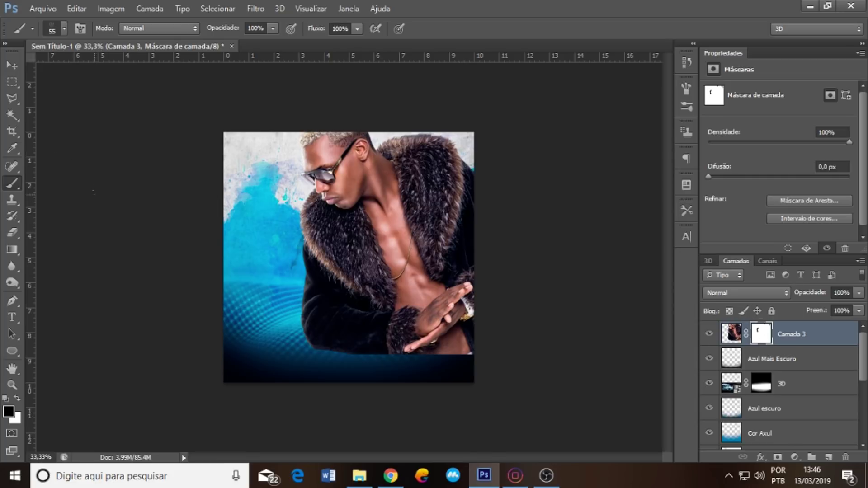
click(731, 335)
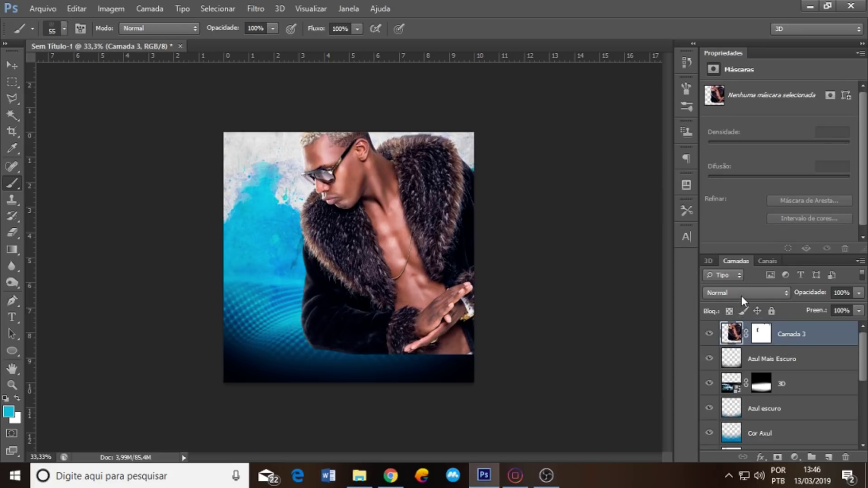
Put Camada 3 in a new group named FOTO MC KEKEL and reselect the photo layer.
key(ctrl+g)
double_click(774, 330)
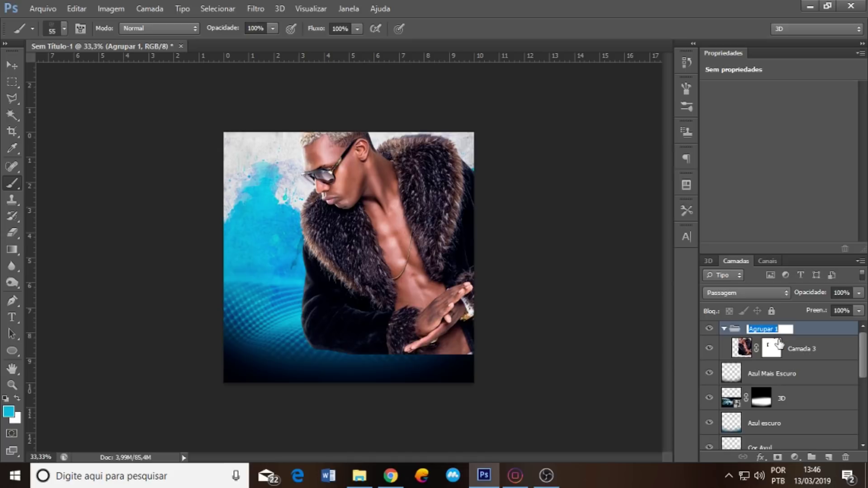
text(FO)
text(C KEKEL)
key(Return)
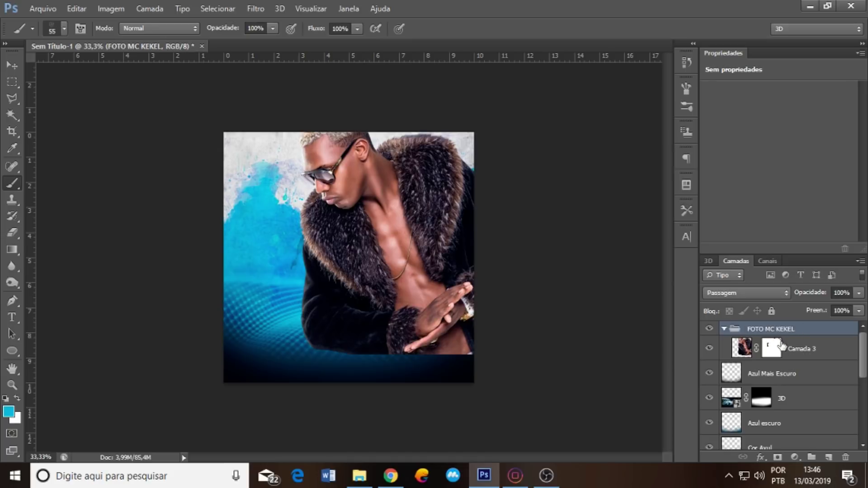
click(796, 355)
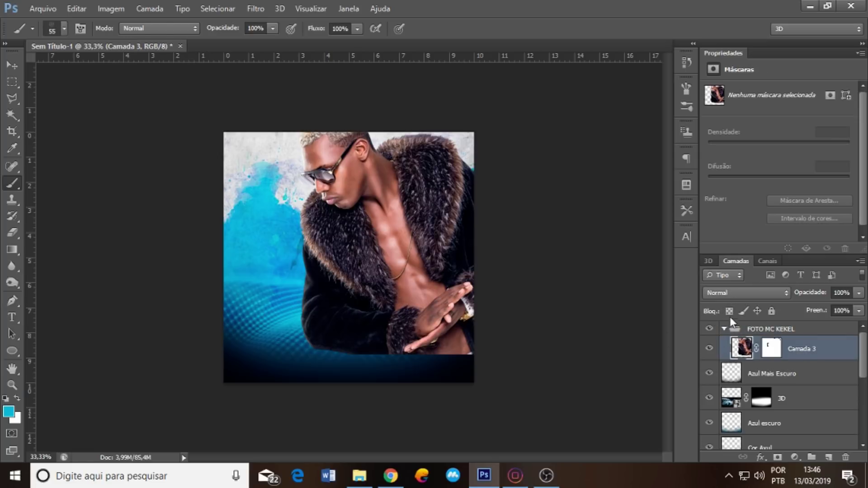
Make two copies of Camada 3, hide the top copy, and select the middle copy at Normal blending.
key(ctrl+j)
key(ctrl+j)
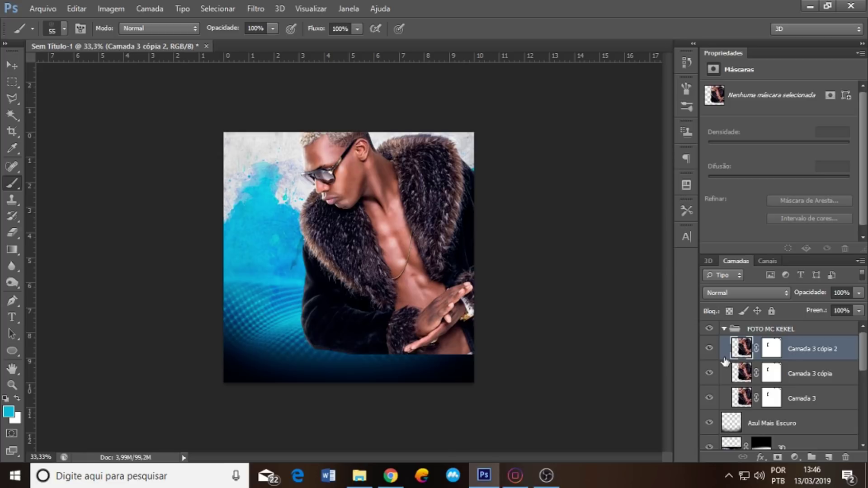
click(709, 348)
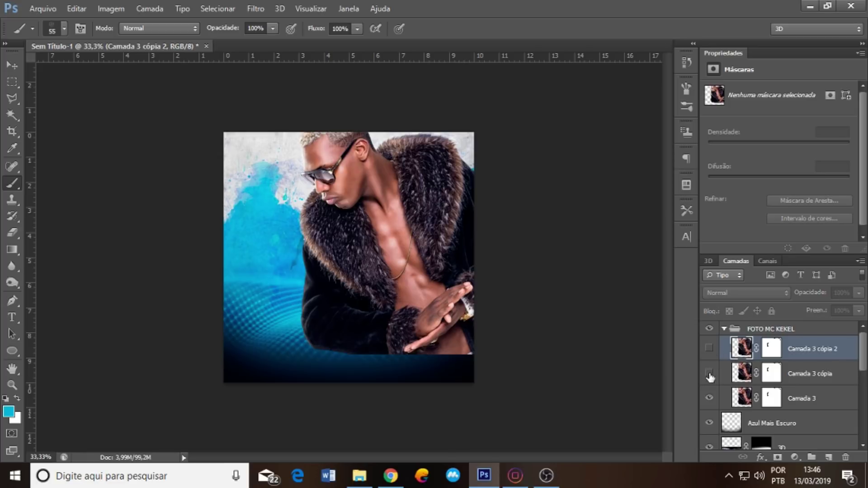
click(710, 373)
click(742, 373)
click(755, 293)
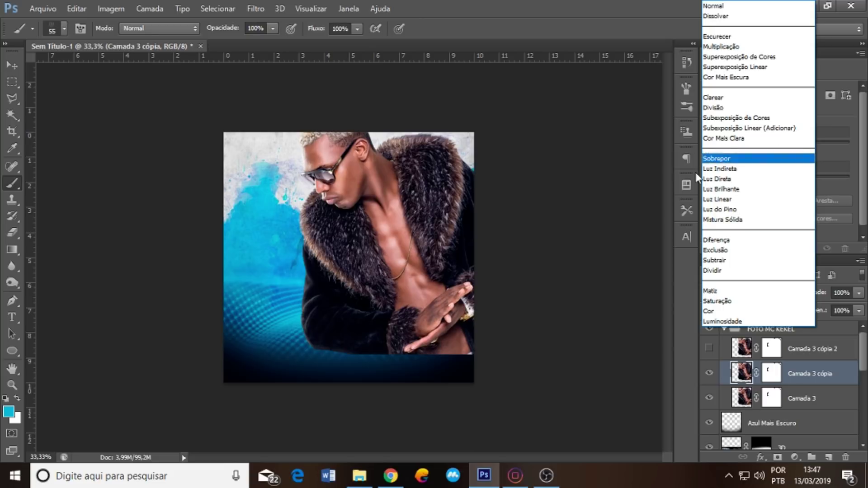
click(803, 378)
click(258, 8)
mouse_move(266, 233)
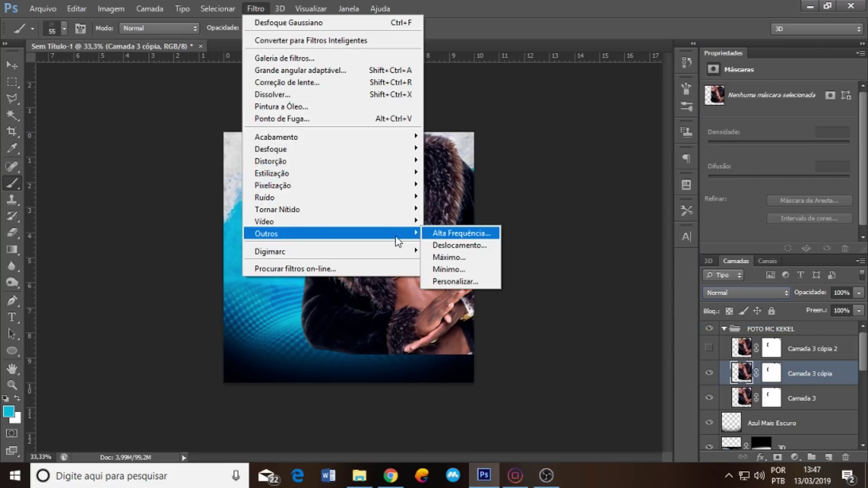
Apply Alta Frequência (High Pass) with a radius of about 4.1 px to Camada 3 cópia.
click(450, 233)
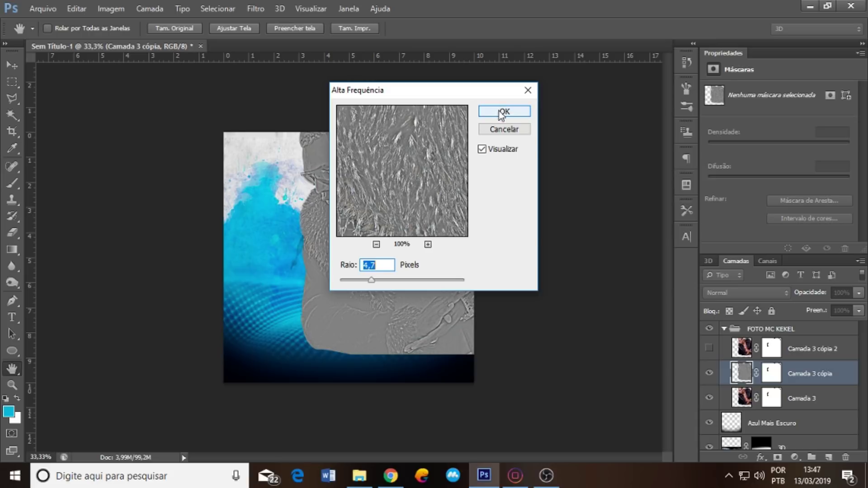
drag(371, 279, 367, 281)
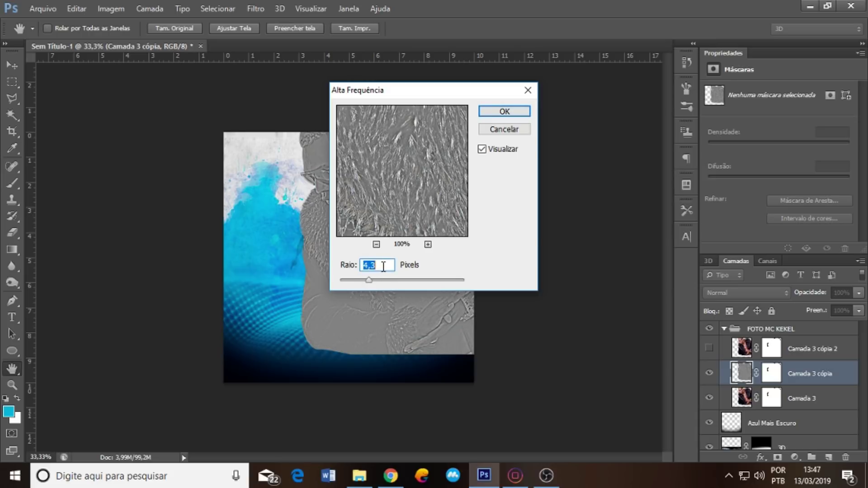
click(503, 112)
key(b)
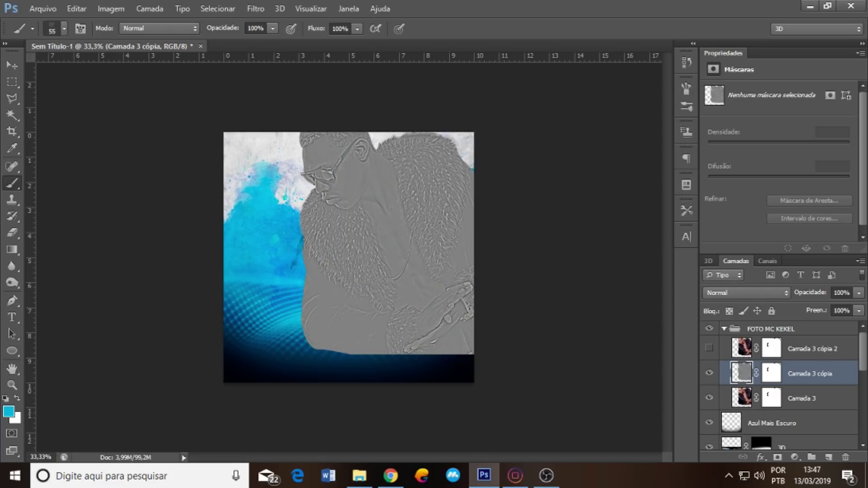
Compare blend modes and set Camada 3 cópia to Sobrepor (Overlay).
click(726, 294)
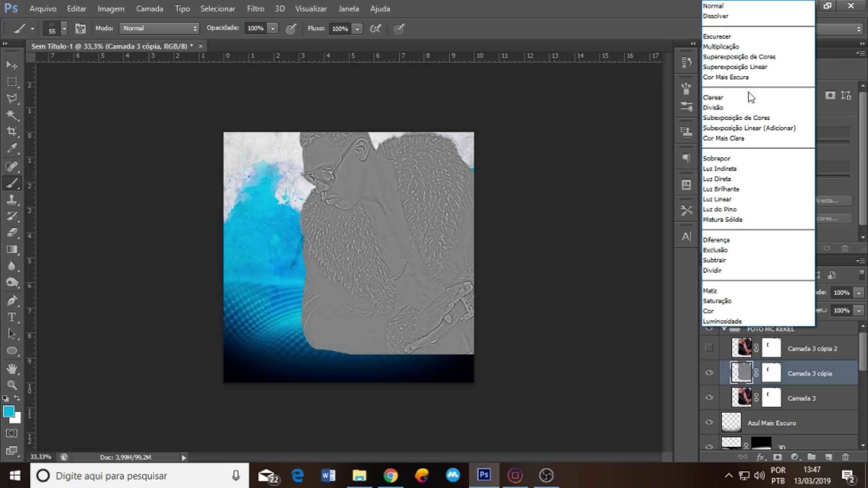
click(719, 36)
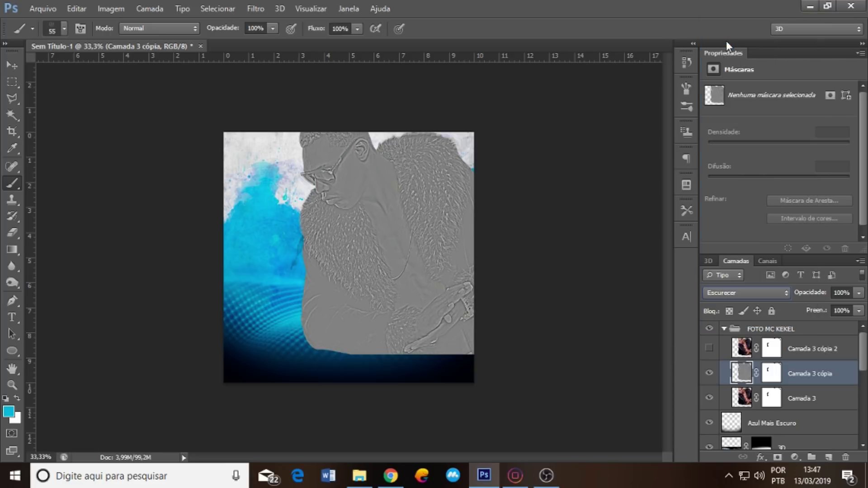
key(Down)
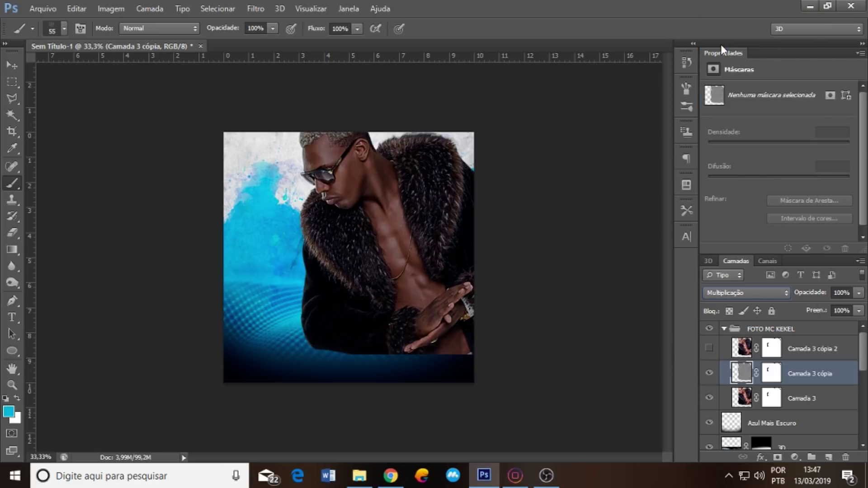
key(Down)
key(Down)
key(Down)
key(Down)
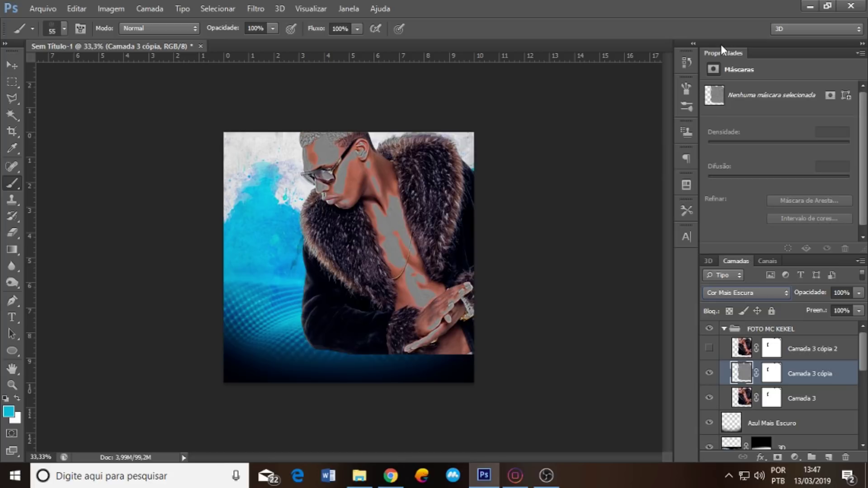
key(Down)
key(Down)
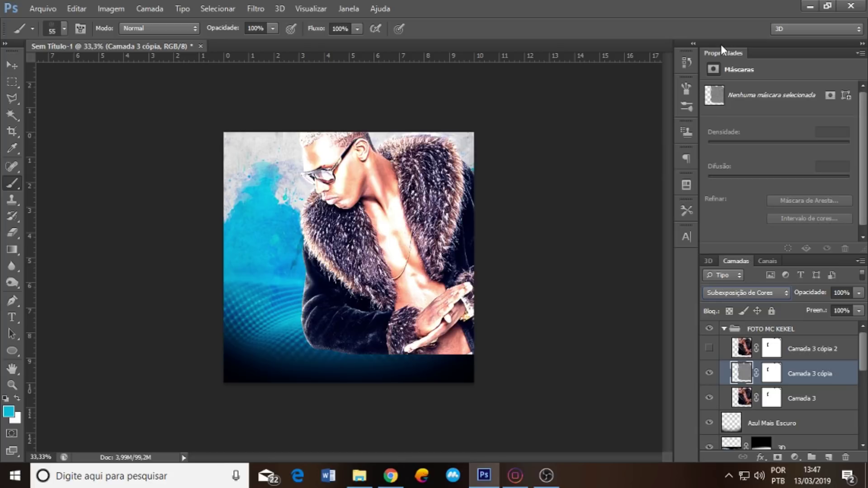
key(Down)
key(Down)
key(Down)
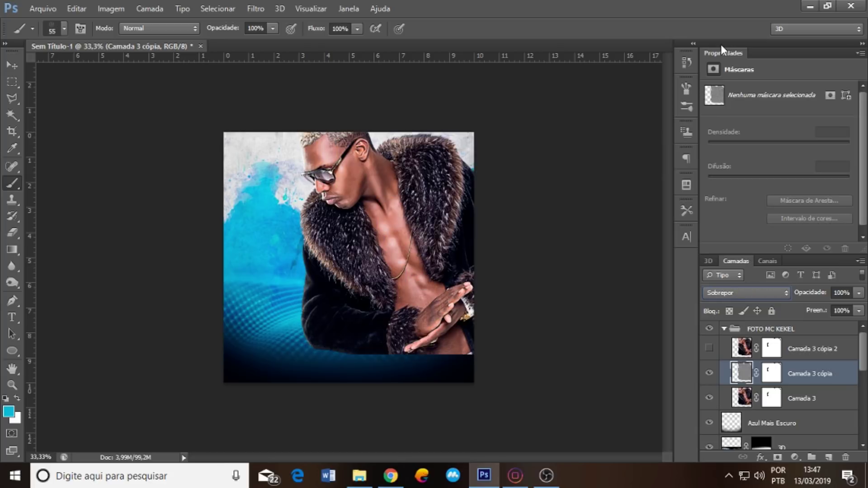
key(Return)
Zoom in to compare the sharpening on and off, then show and select Camada 3 cópia 2.
key(ctrl+plus)
key(ctrl+plus)
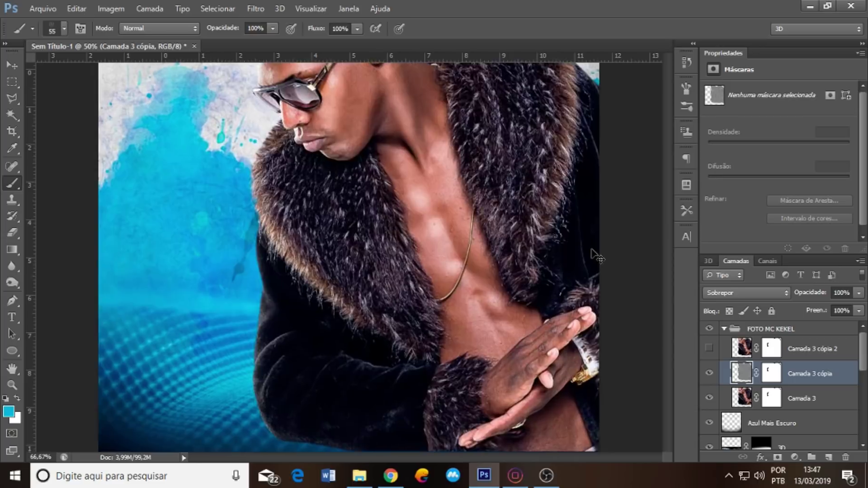
key(ctrl+plus)
key(ctrl+plus)
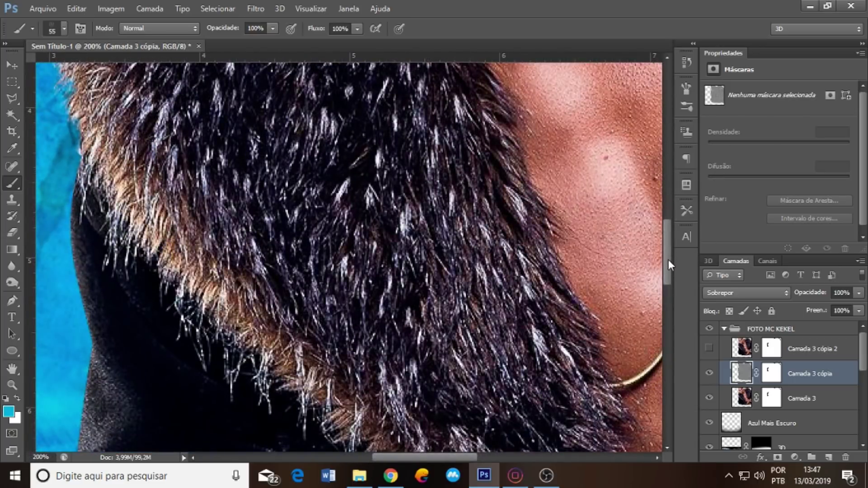
drag(668, 259, 658, 178)
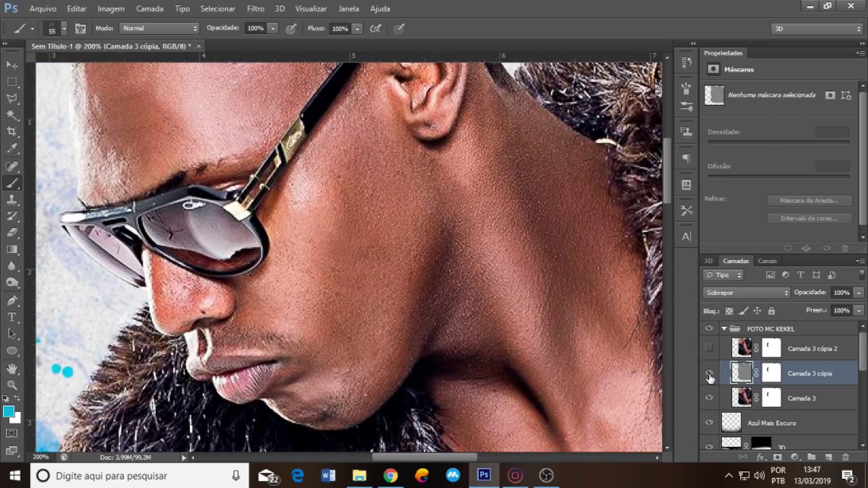
click(708, 374)
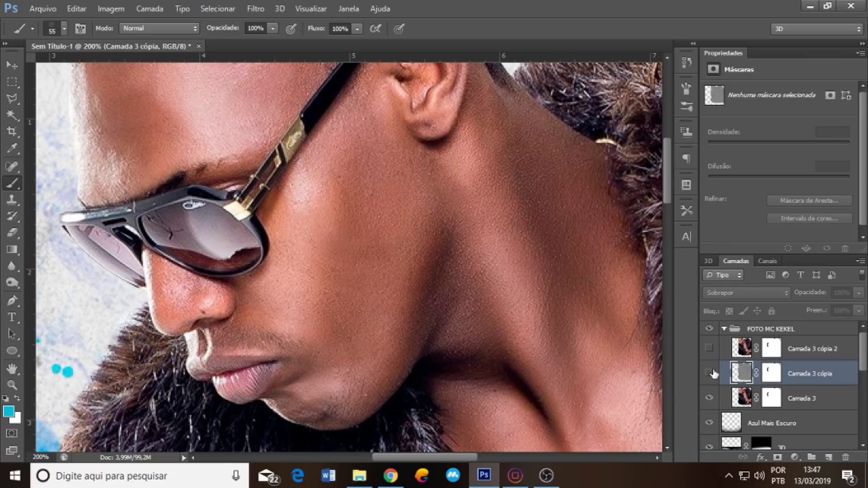
click(708, 373)
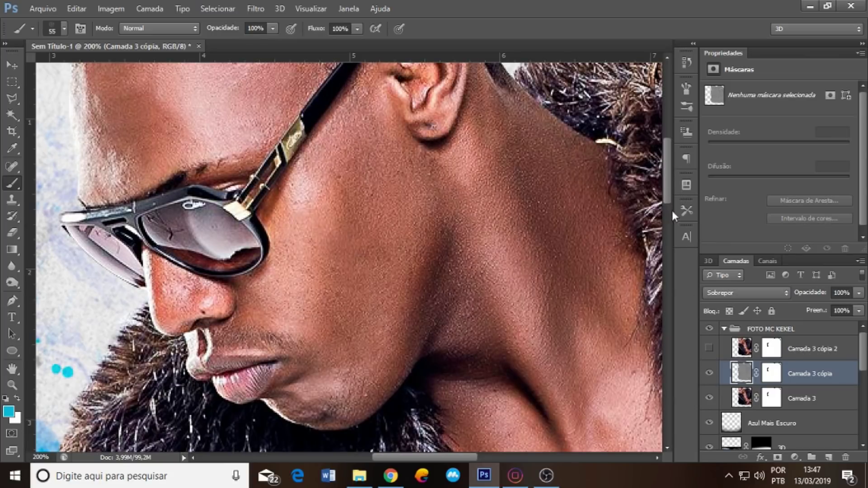
drag(671, 180, 663, 202)
key(ctrl+minus)
key(ctrl+minus)
key(ctrl+minus)
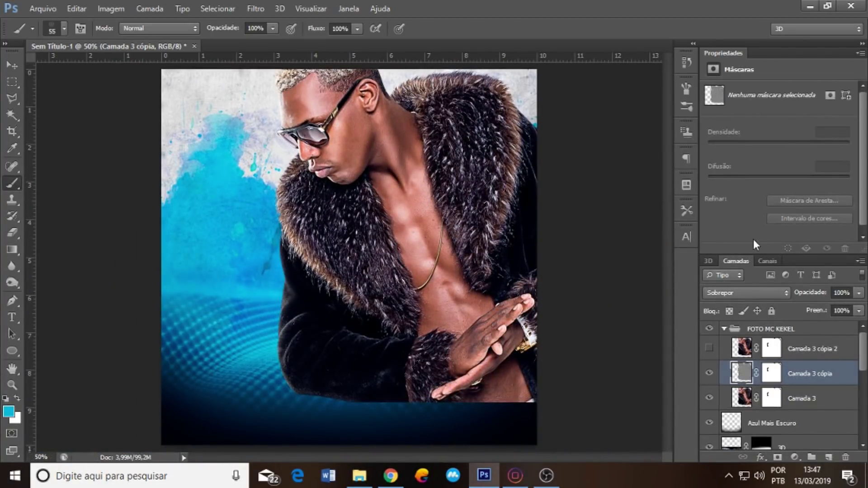
click(710, 349)
click(740, 351)
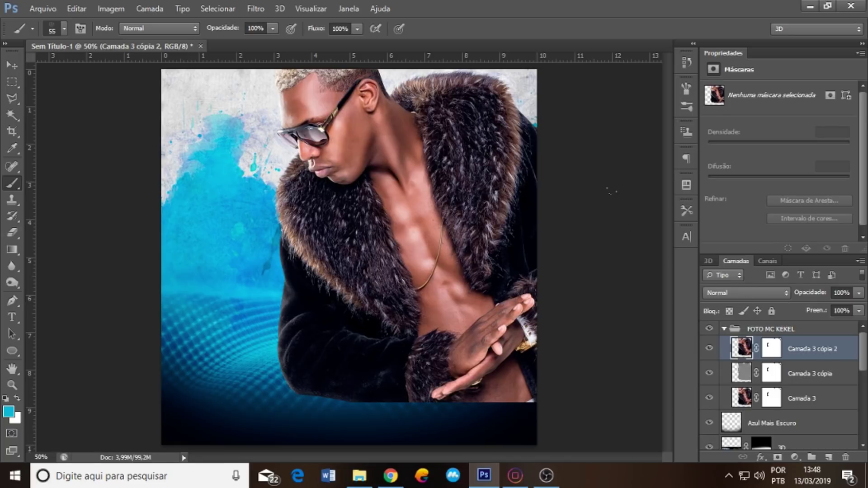
Lower Camada 3 cópia 2's fill (Preen.) to 29%.
click(858, 311)
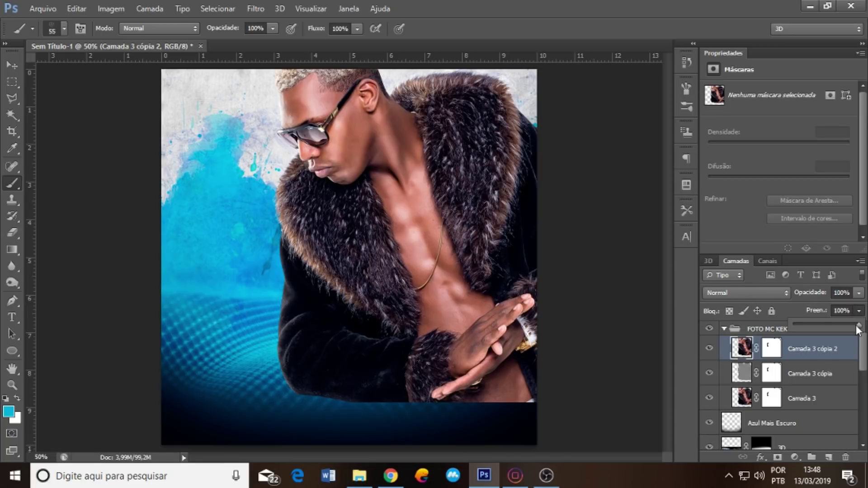
drag(824, 324, 818, 324)
drag(810, 324, 812, 324)
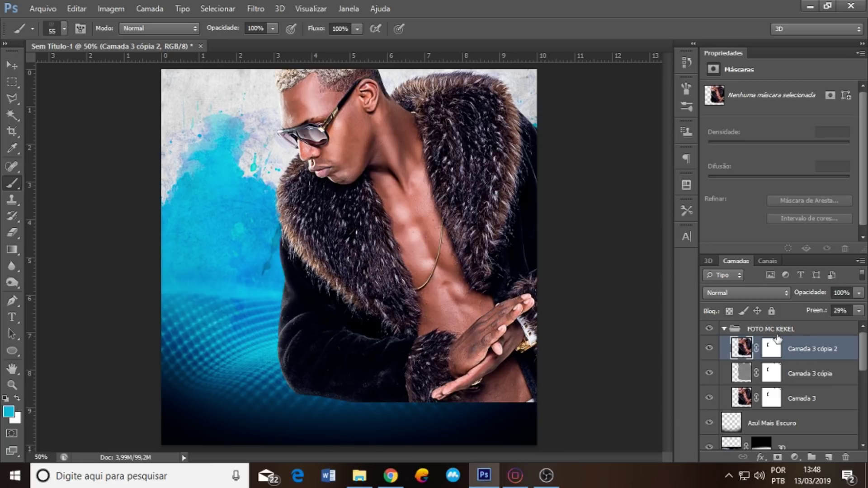
key(ctrl+u)
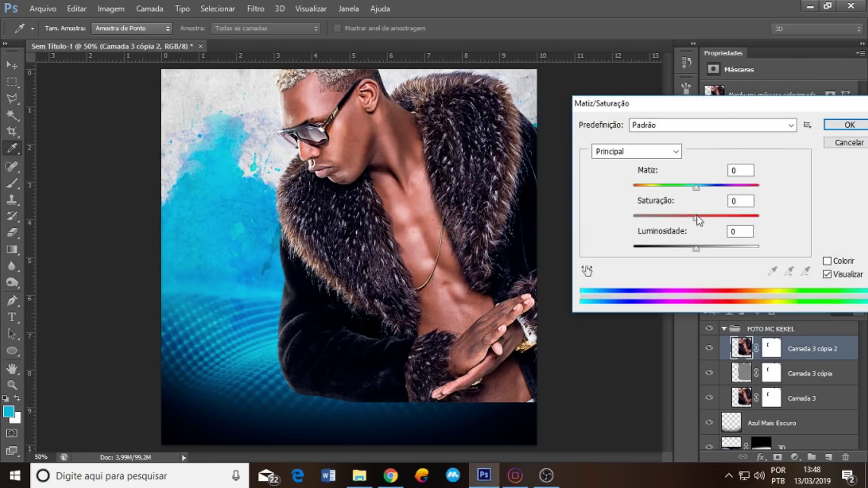
Set Hue/Saturation Saturação to -100 on Camada 3 cópia 2 and apply it.
mouse_move(696, 216)
mouse_down()
mouse_move(676, 216)
mouse_move(704, 219)
mouse_move(630, 219)
mouse_up()
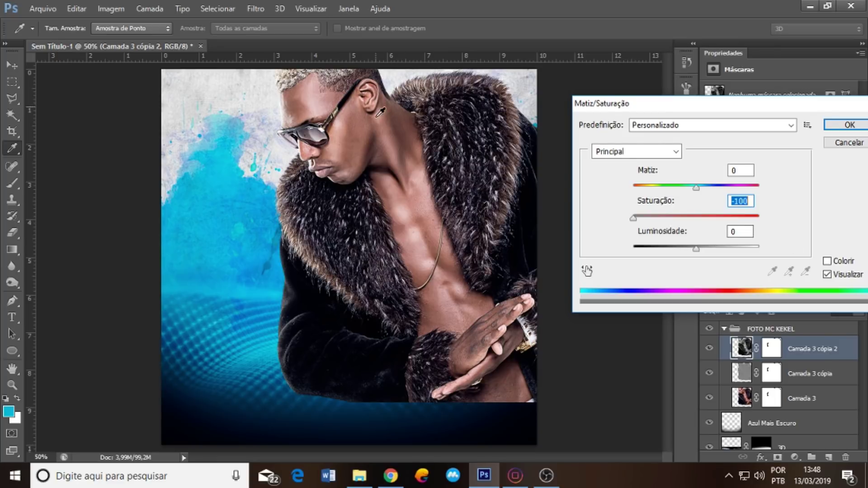
click(850, 125)
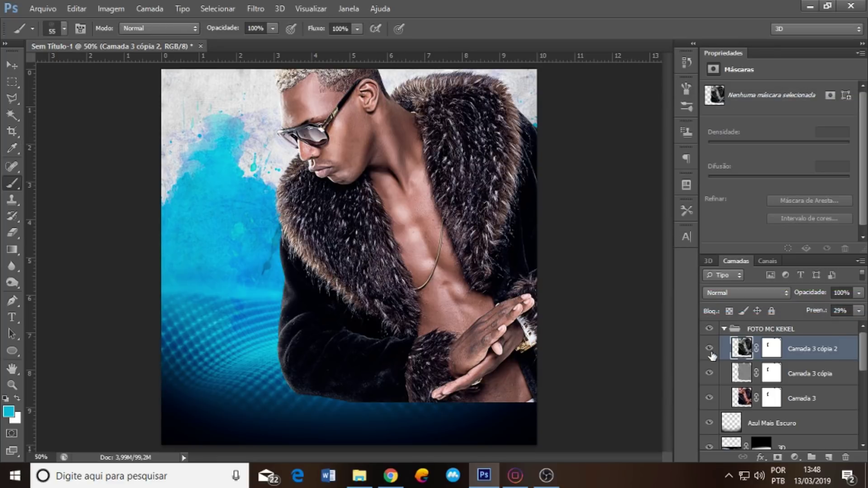
click(709, 349)
click(710, 348)
click(708, 373)
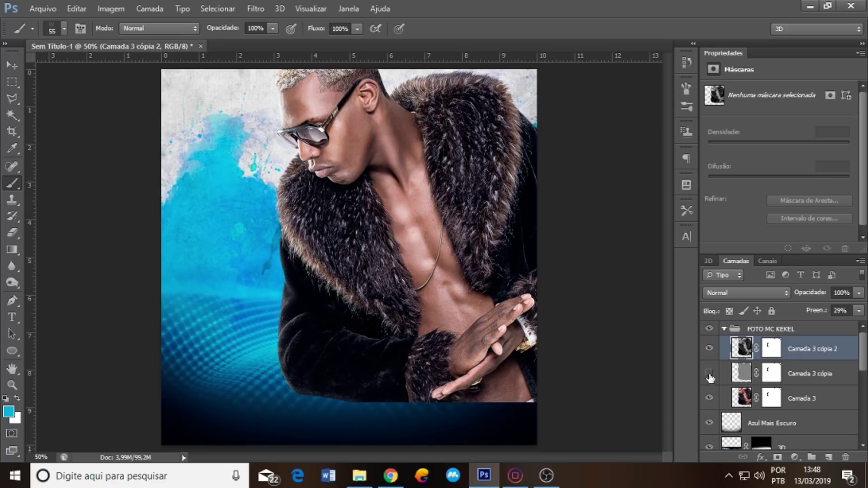
click(709, 399)
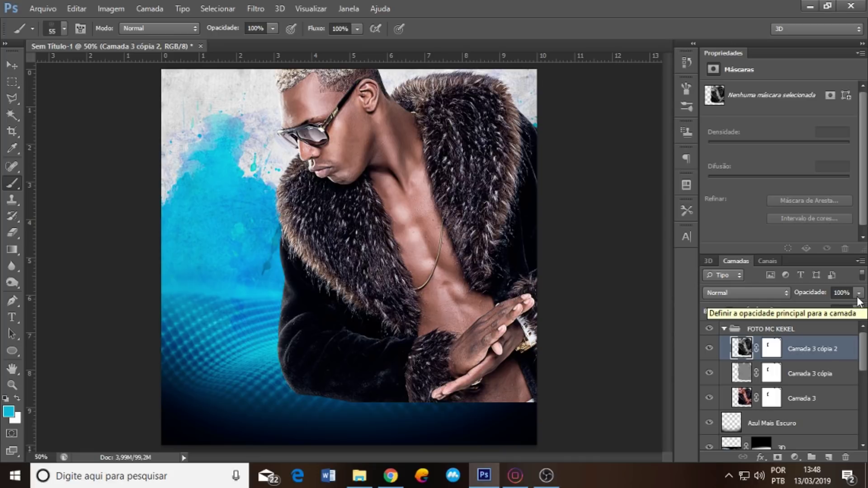
click(742, 293)
click(732, 47)
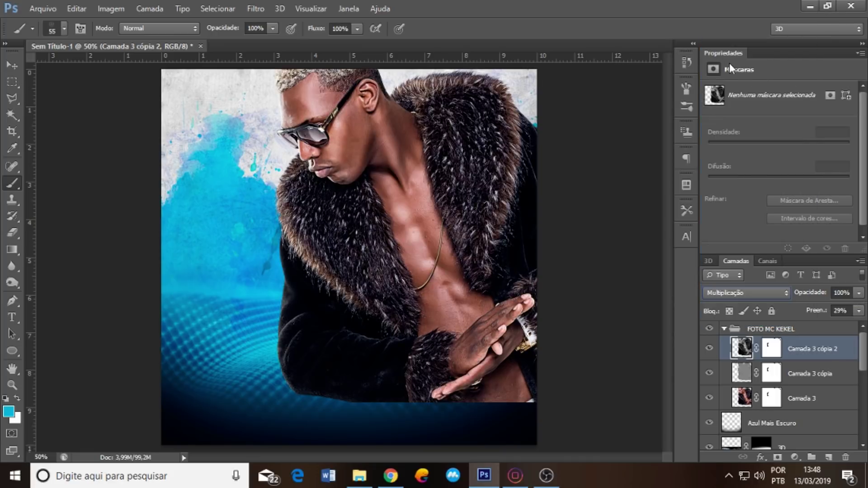
key(Up)
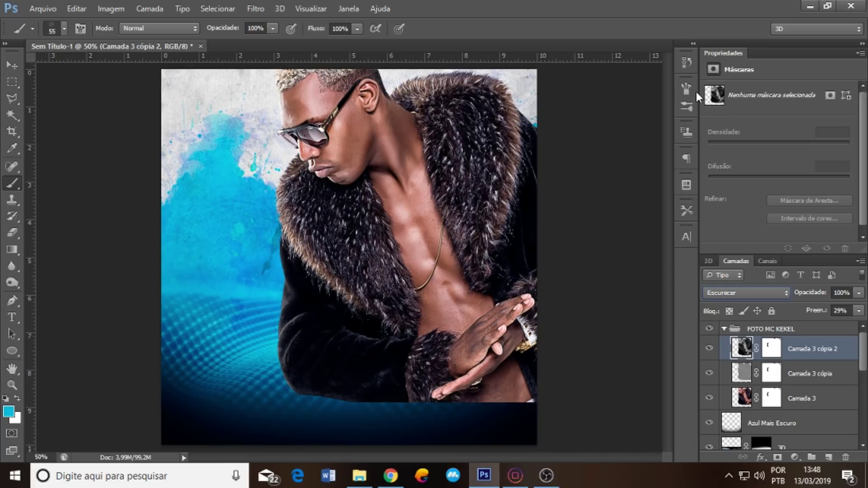
key(Down)
key(Down)
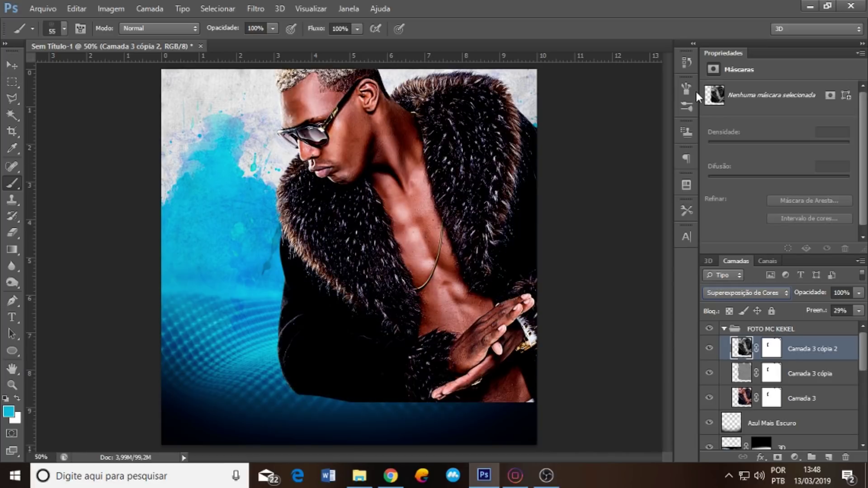
key(Up)
key(Up)
key(Down)
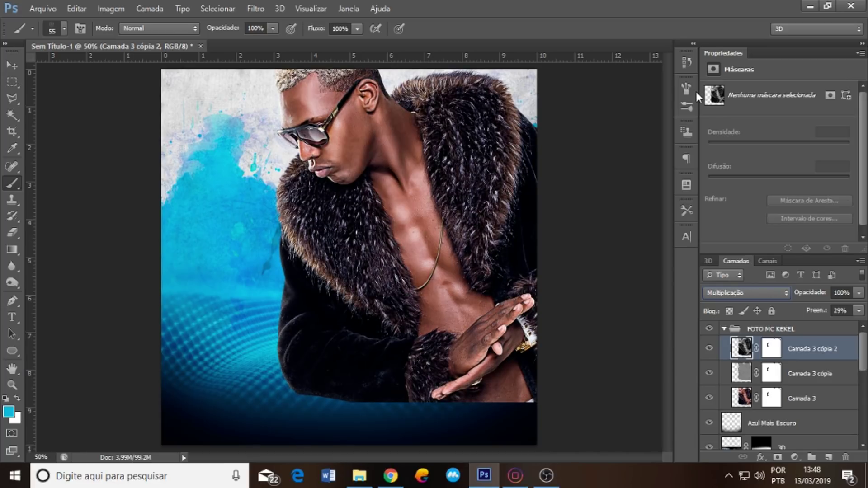
key(Up)
key(Down)
click(746, 293)
click(719, 5)
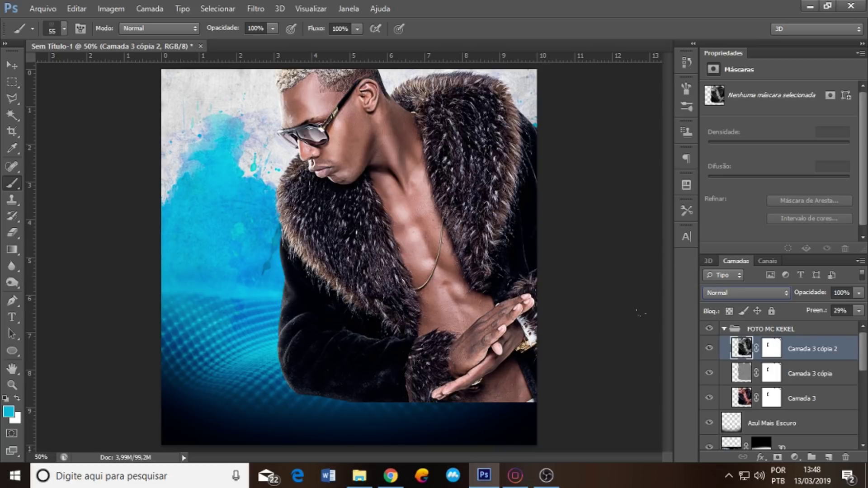
Add a mask to the FOTO MC KEKEL group with an upward black-to-white gradient fading its bottom edge.
click(723, 330)
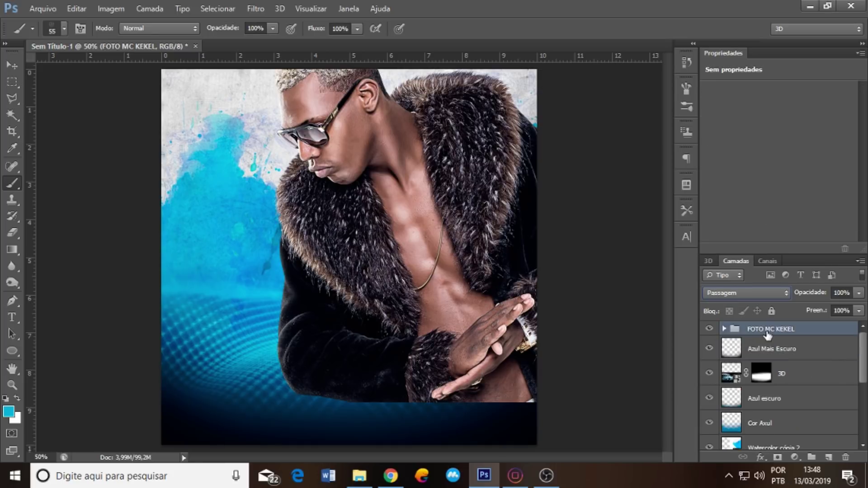
click(778, 458)
key(d)
key(g)
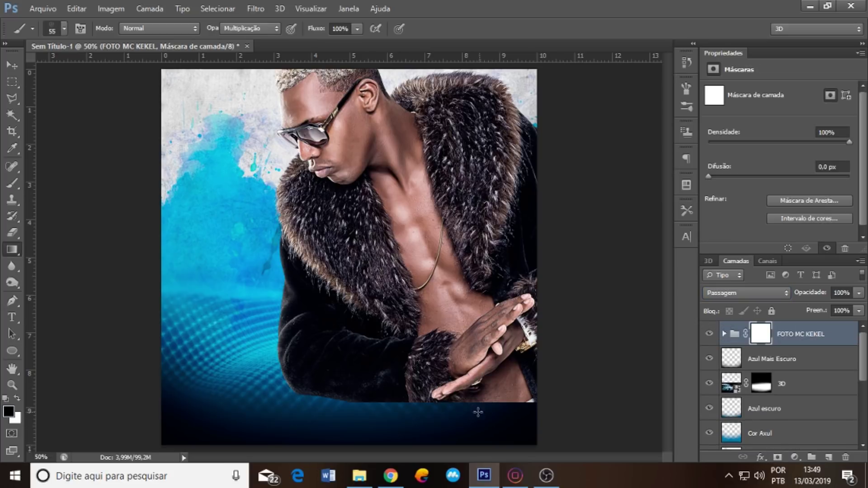
drag(459, 391, 459, 423)
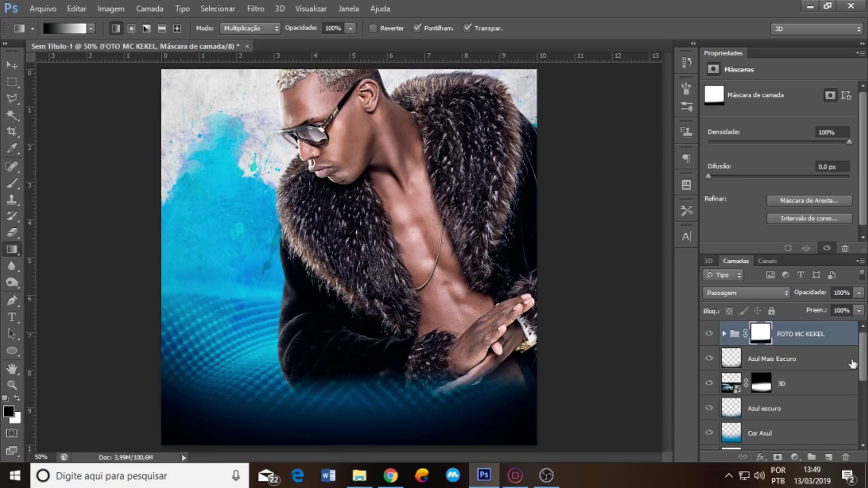
drag(863, 364, 864, 394)
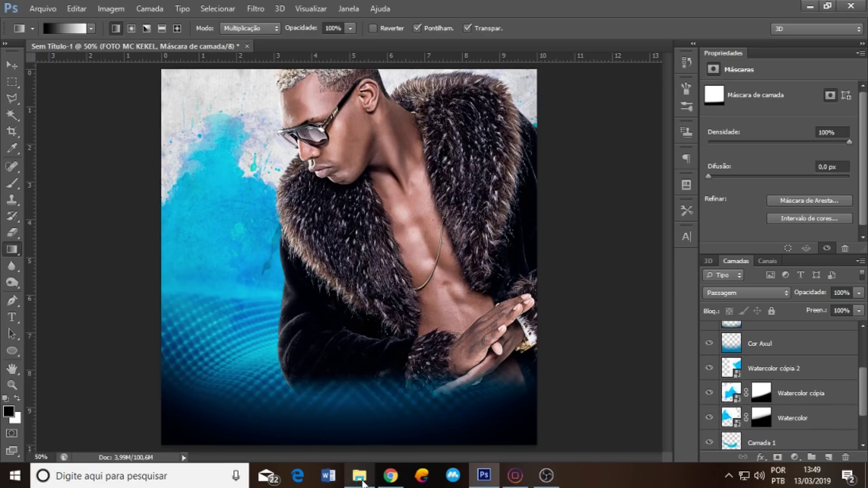
Drag triangulo.jpg from the MC KEKEL folder onto the Photoshop canvas.
key(alt+Tab)
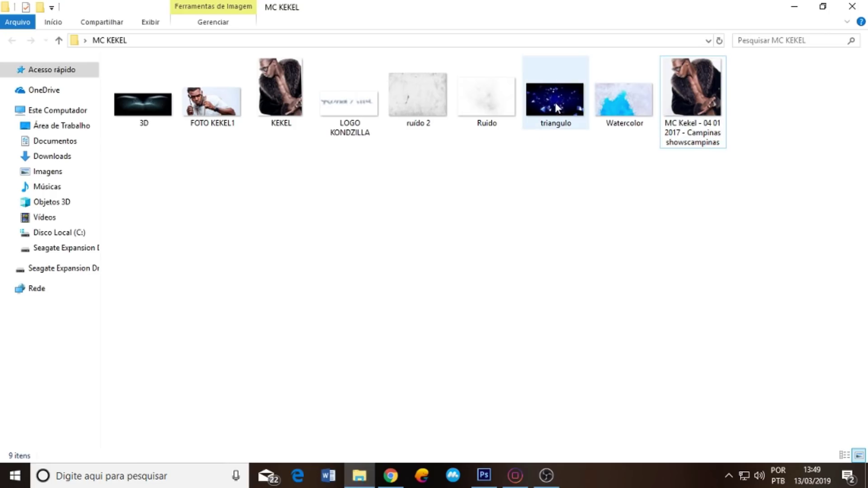
mouse_move(555, 102)
mouse_down()
mouse_move(528, 198)
mouse_move(487, 463)
mouse_move(292, 387)
mouse_up()
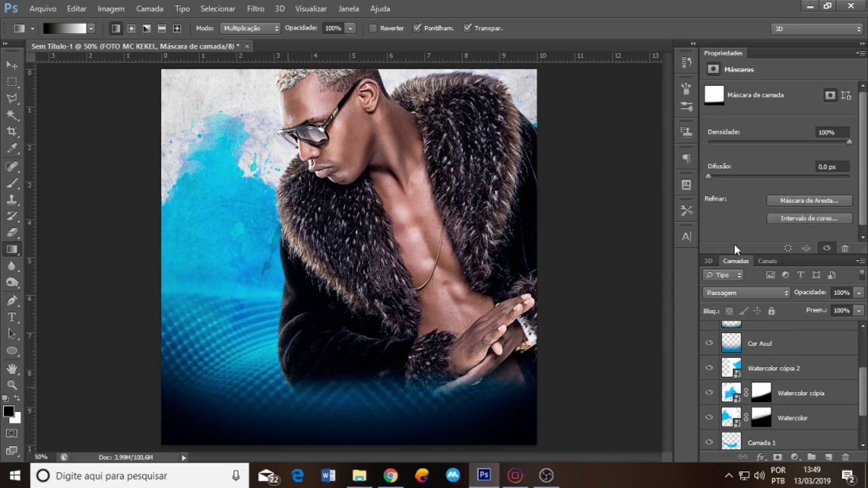
drag(734, 247, 436, 261)
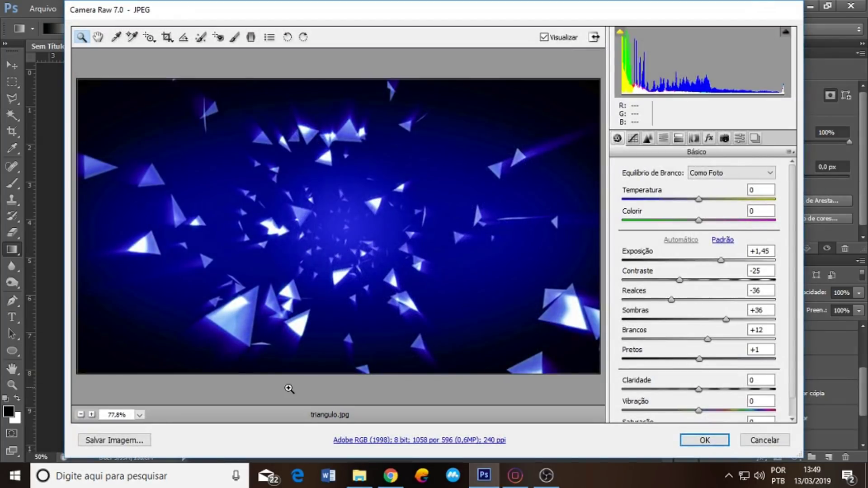
Accept triangulo.jpg in Camera Raw, place it and move it lower on the poster.
click(705, 440)
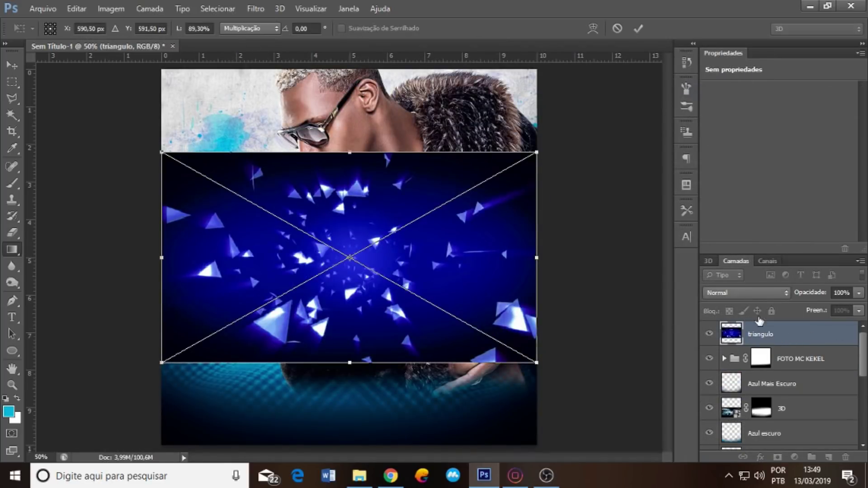
key(Return)
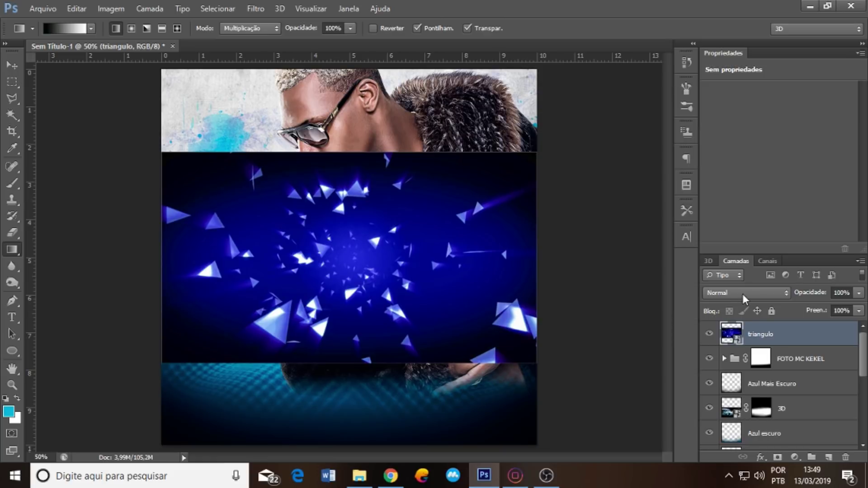
scroll(742, 294, down, 10)
drag(377, 248, 382, 335)
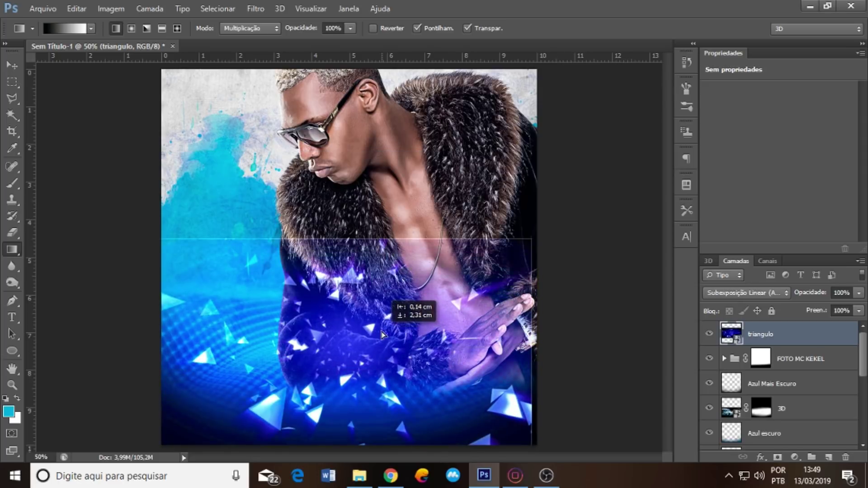
Scale the triangle image down into the poster's lower left.
key(ctrl+t)
drag(538, 239, 397, 294)
drag(330, 367, 339, 358)
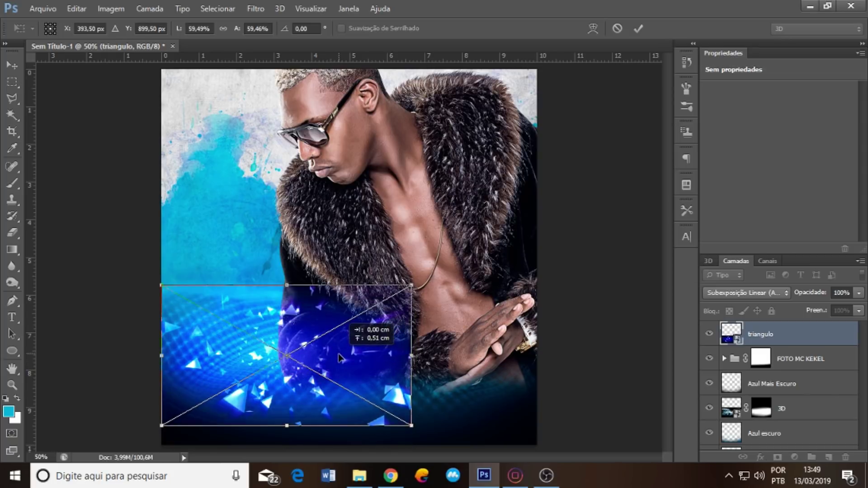
key(Return)
key(g)
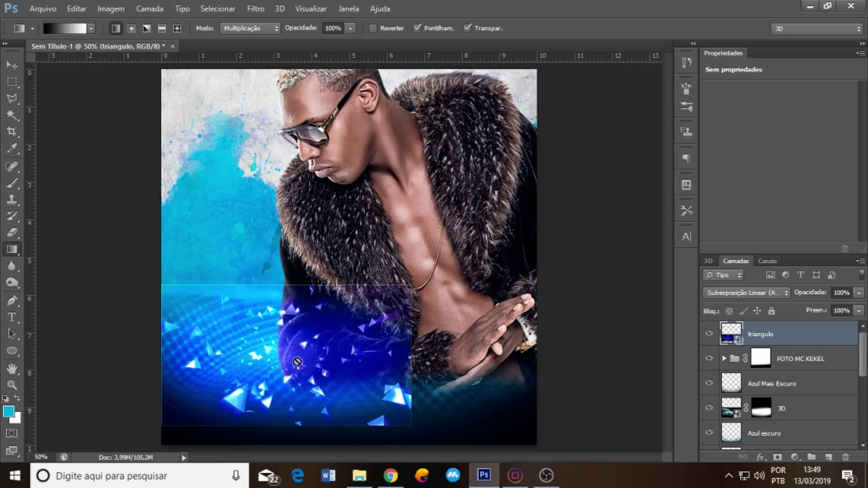
Mask the triangulo layer and fade its bottom, right edge and upper part with gradients.
click(777, 457)
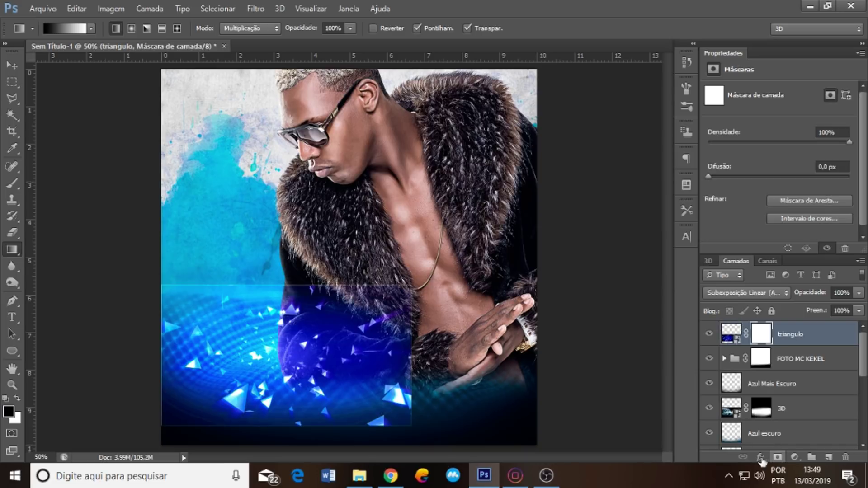
drag(282, 439, 276, 417)
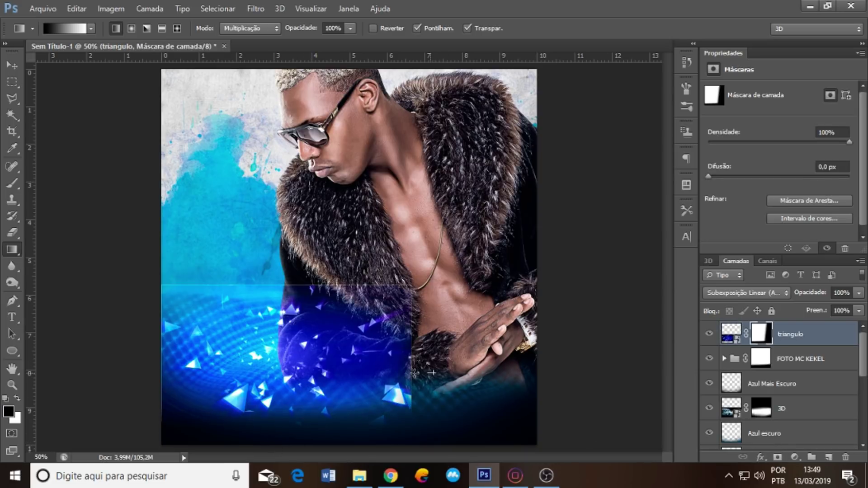
drag(392, 362, 438, 363)
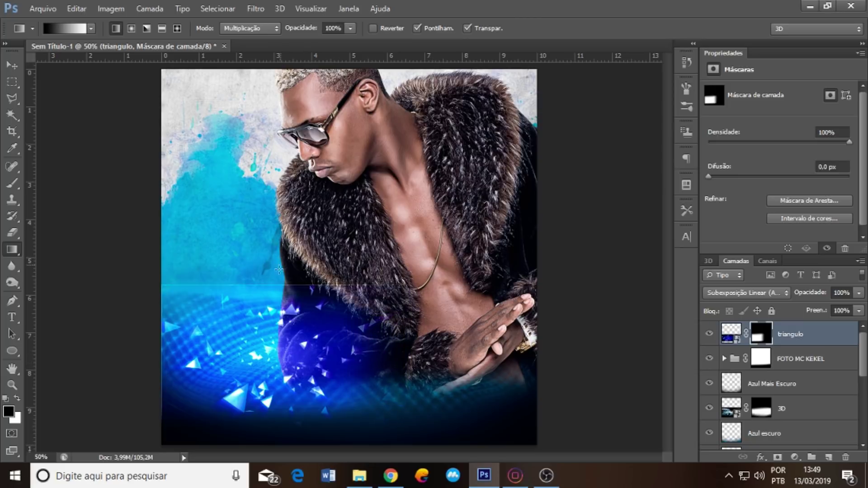
drag(276, 268, 277, 285)
drag(301, 361, 302, 343)
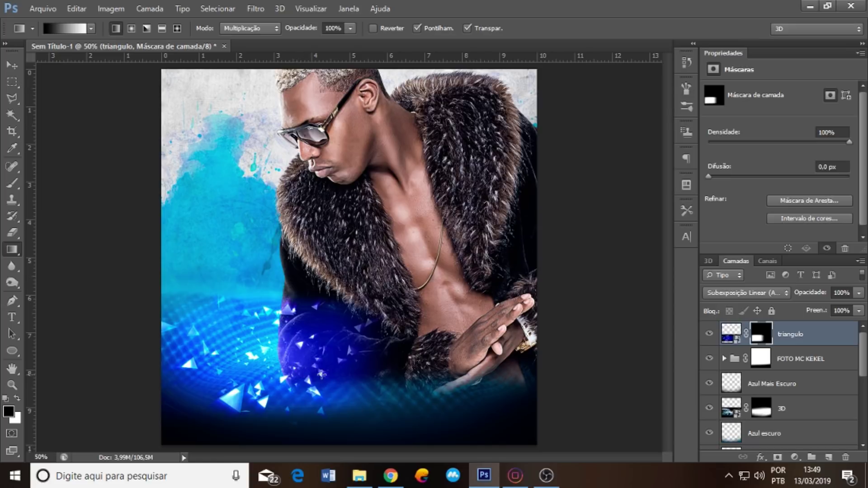
Duplicate the triangulo layer, flip the copy horizontally and move it to the right side.
key(ctrl+j)
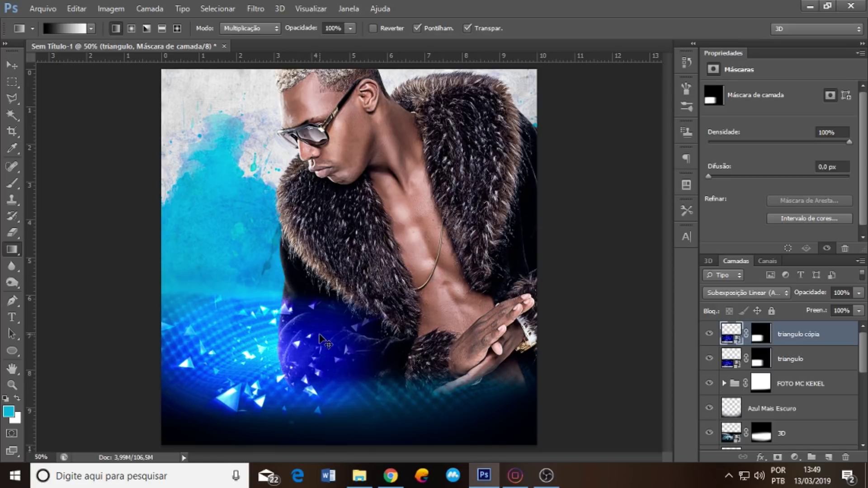
key(ctrl+t)
right_click(331, 353)
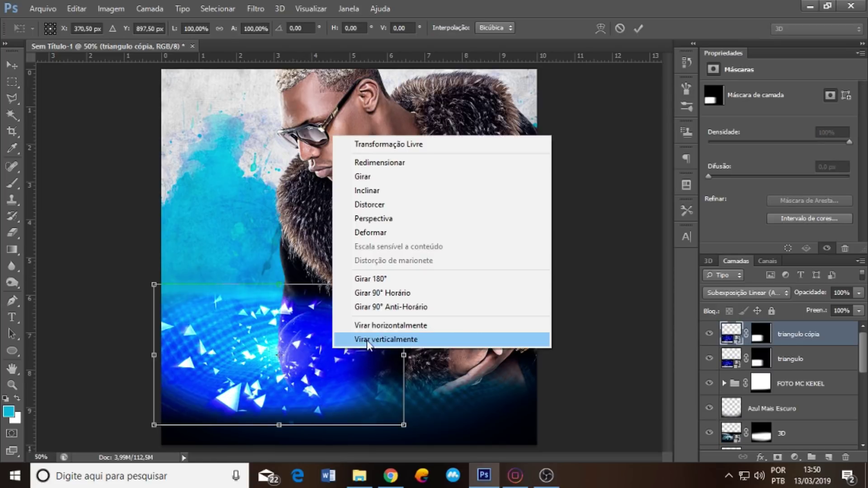
click(388, 326)
key(Return)
mouse_move(323, 361)
mouse_down()
mouse_move(518, 360)
mouse_move(502, 358)
mouse_up()
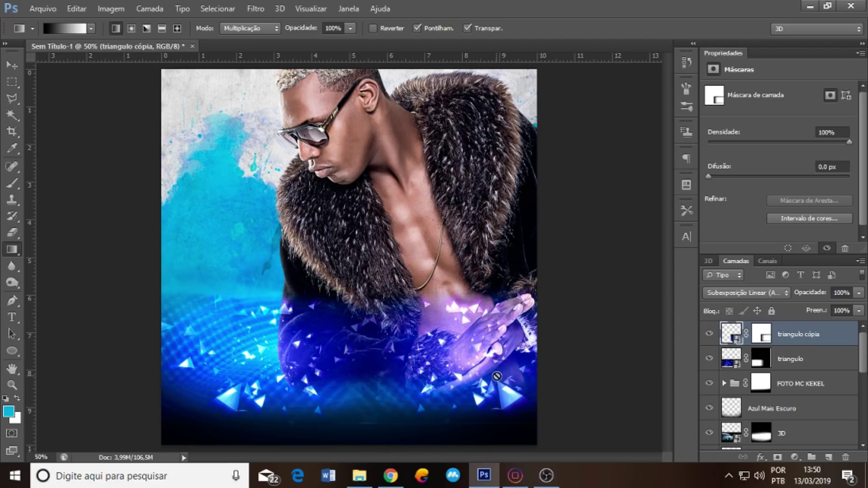
Select both triangle layers and nudge them slightly into place together.
click(768, 342)
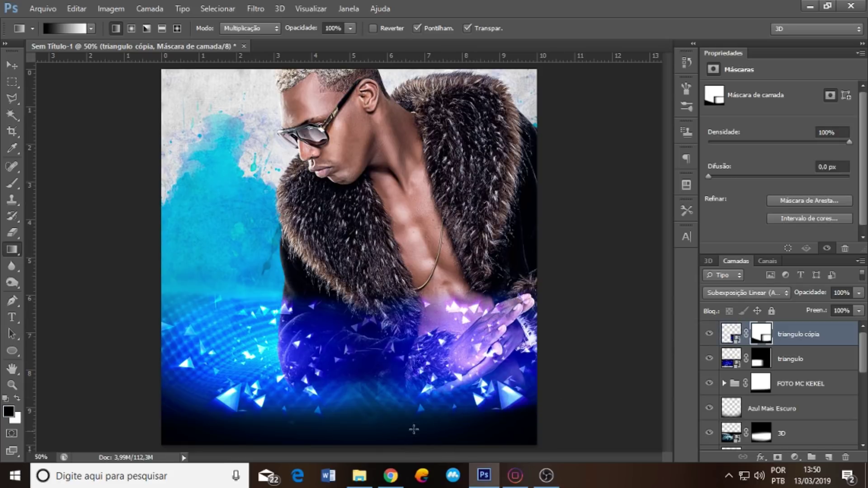
shift+click(791, 359)
mouse_move(441, 388)
mouse_down()
mouse_move(450, 389)
mouse_move(444, 379)
mouse_move(418, 372)
mouse_up()
key(ctrl+z)
key(ctrl+t)
key(Return)
Group both triangle layers and mask the group with a gradient fading the bottom triangles.
key(g)
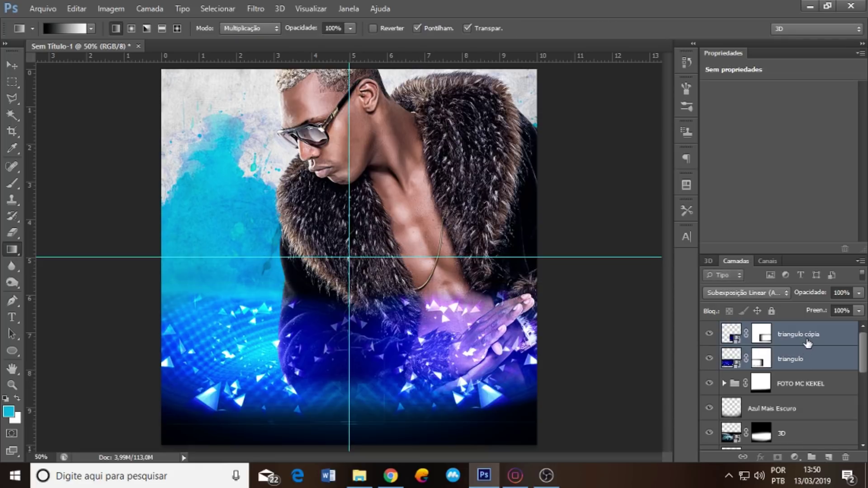
click(804, 336)
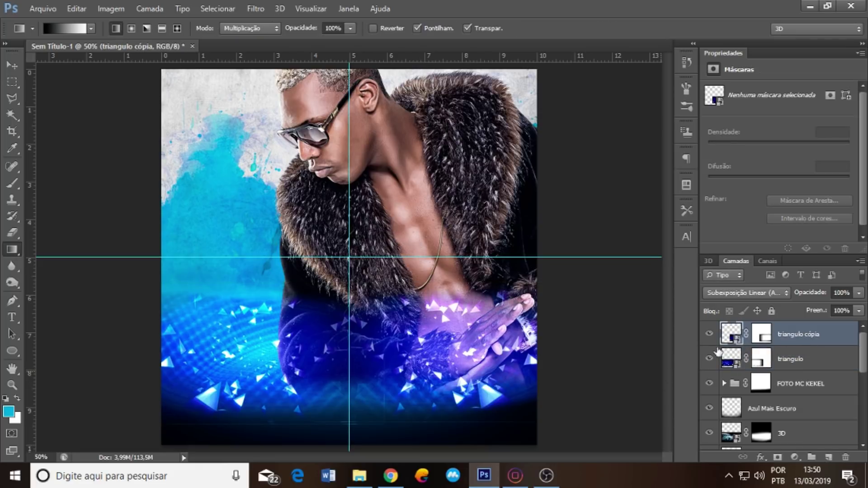
shift+click(794, 361)
key(ctrl+g)
click(777, 457)
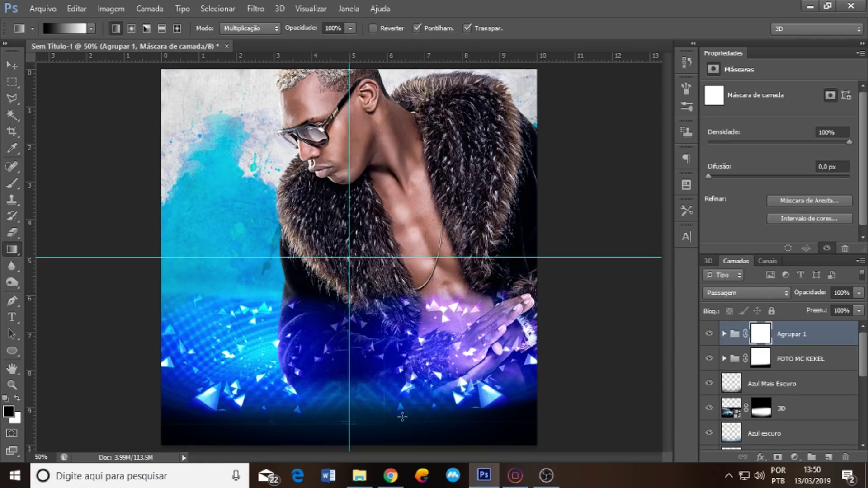
mouse_move(348, 443)
mouse_down()
mouse_move(368, 420)
mouse_move(345, 374)
mouse_up()
Refine the gradient fade on the triangulo layer's own mask inside the group.
click(724, 334)
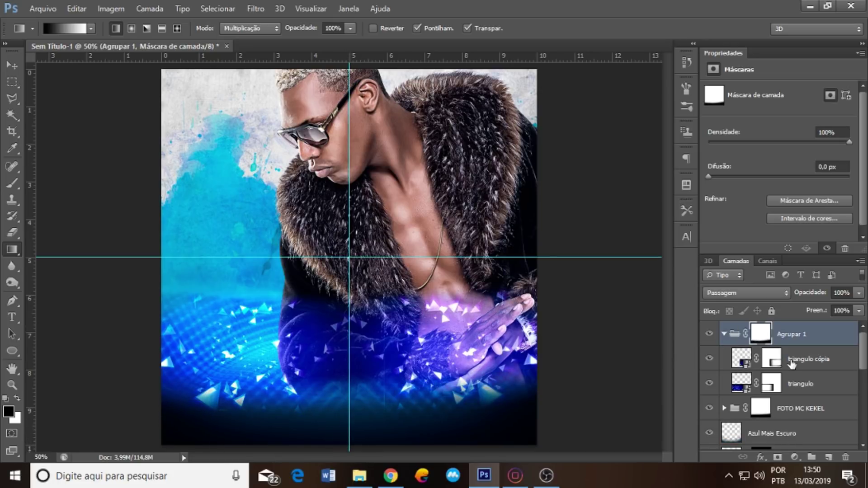
click(771, 361)
mouse_move(412, 384)
mouse_down()
mouse_move(434, 375)
mouse_move(318, 365)
mouse_up()
key(ctrl+z)
click(771, 384)
drag(444, 372, 376, 366)
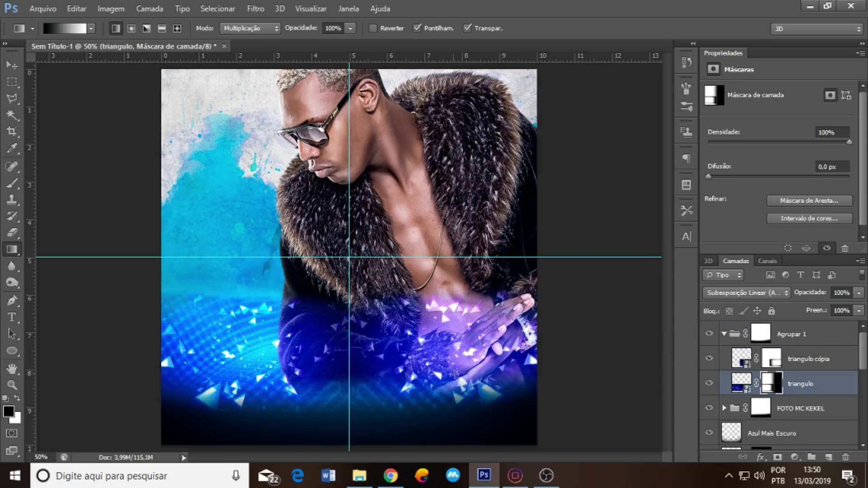
Rename the group 'Triangulo', compare it on and off, and hide the guides.
click(724, 334)
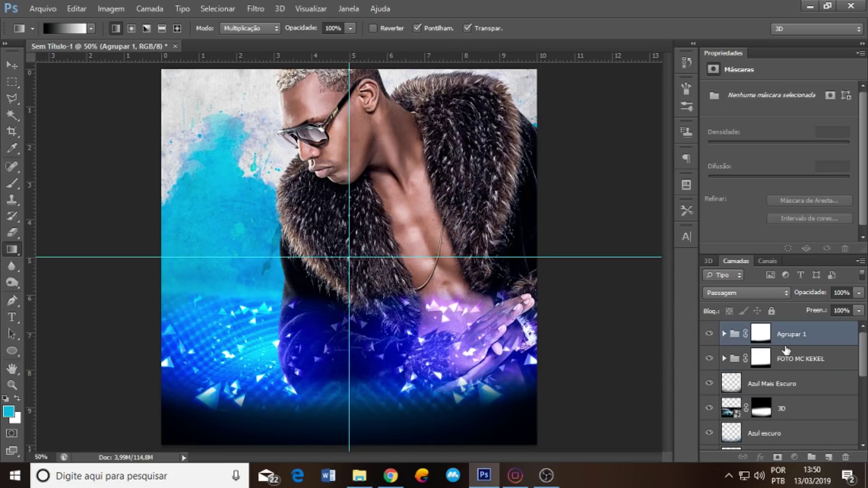
double_click(795, 335)
text(Triangulo)
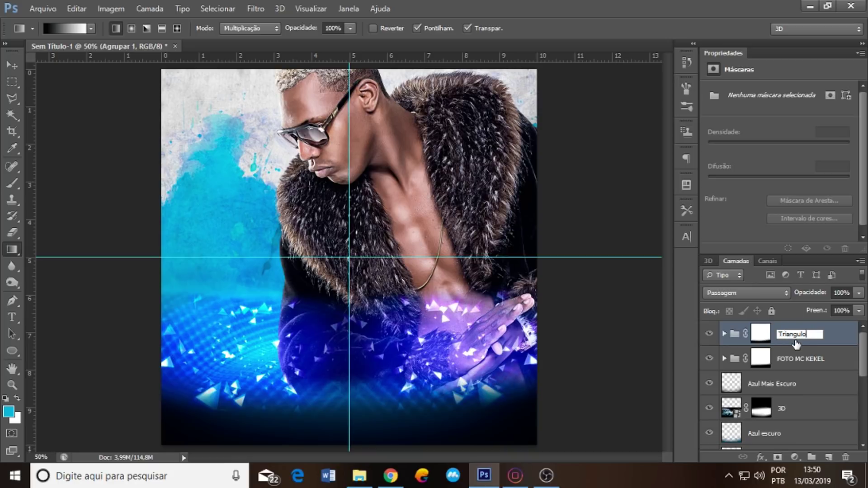
key(Return)
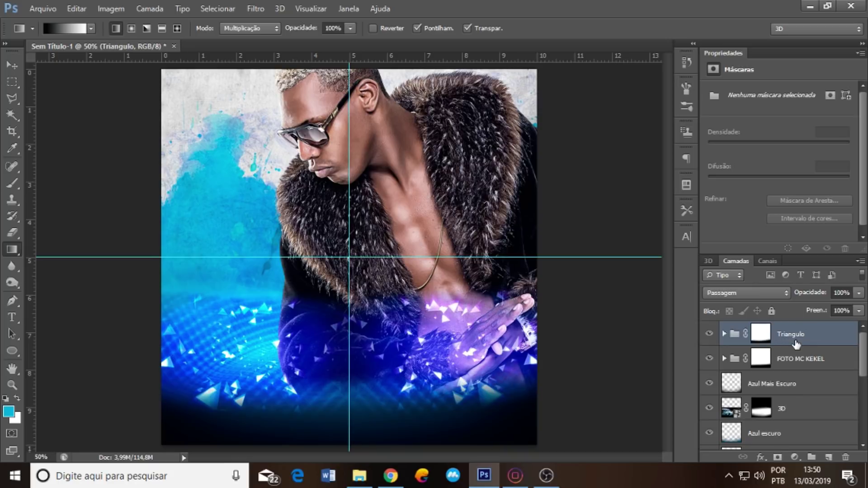
click(709, 334)
key(ctrl+semicolon)
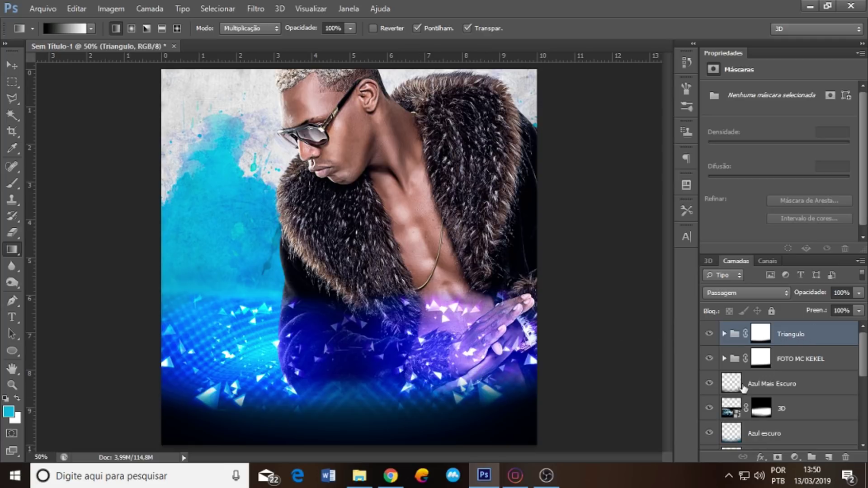
Add a cyan Solid Color fill layer clipped to the Triangulo group.
mouse_move(863, 358)
mouse_down()
mouse_move(863, 412)
mouse_move(864, 336)
mouse_up()
click(794, 457)
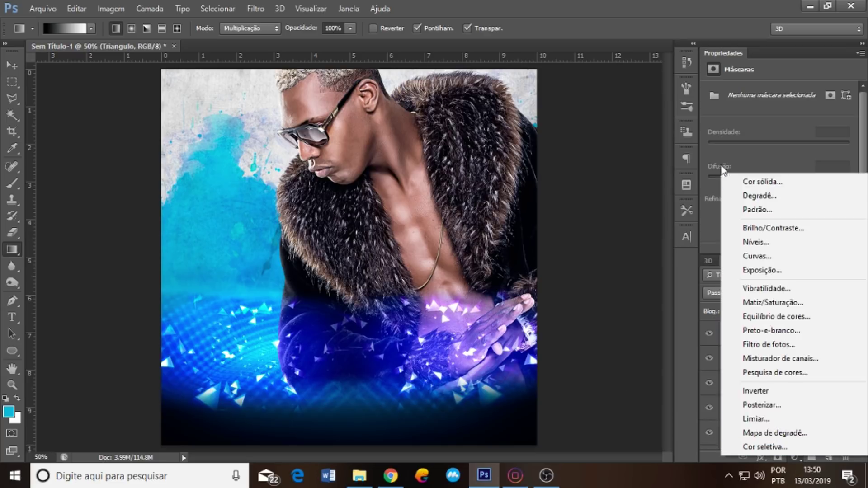
click(767, 181)
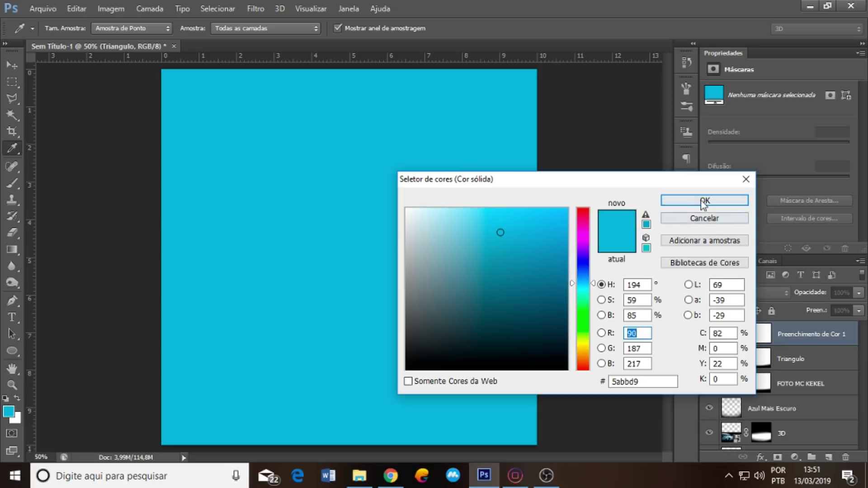
click(701, 201)
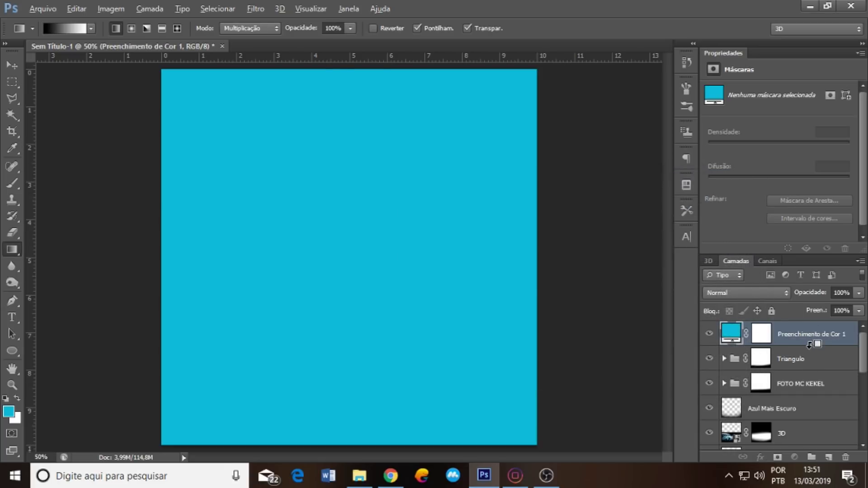
alt+click(806, 345)
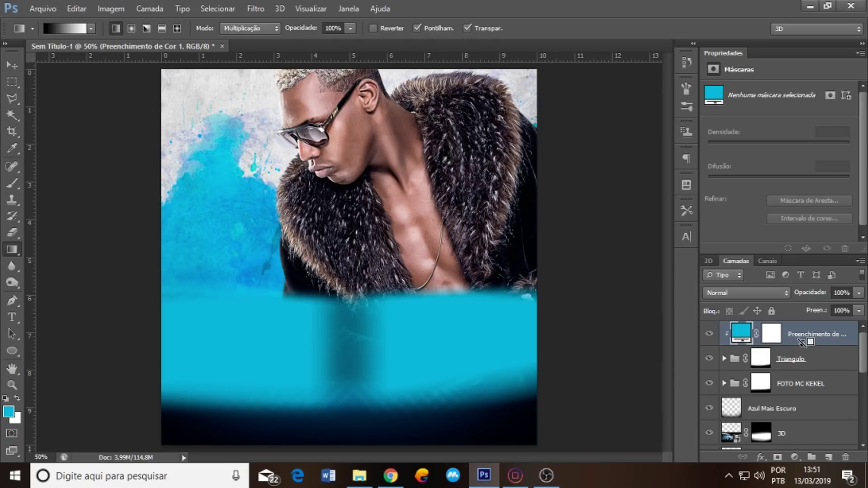
alt+click(800, 345)
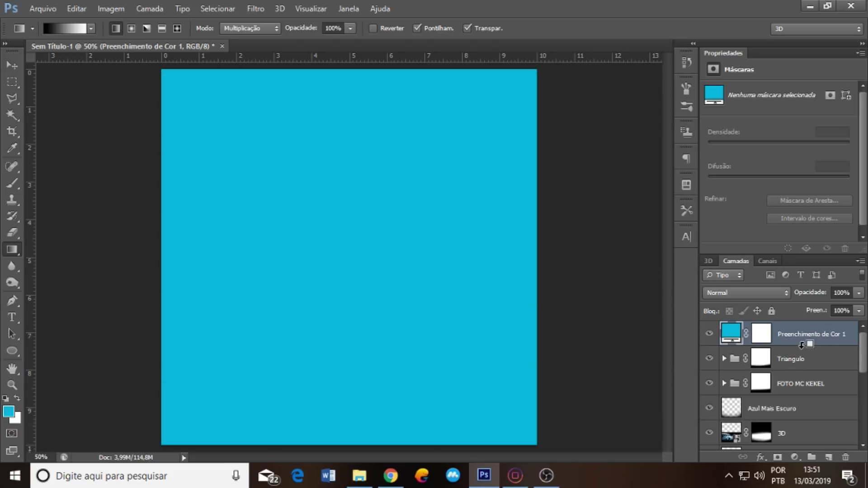
alt+click(793, 344)
Set the cyan fill to Cor blend at 55% fill, then move the triangle artwork down about 0.91 cm.
click(743, 293)
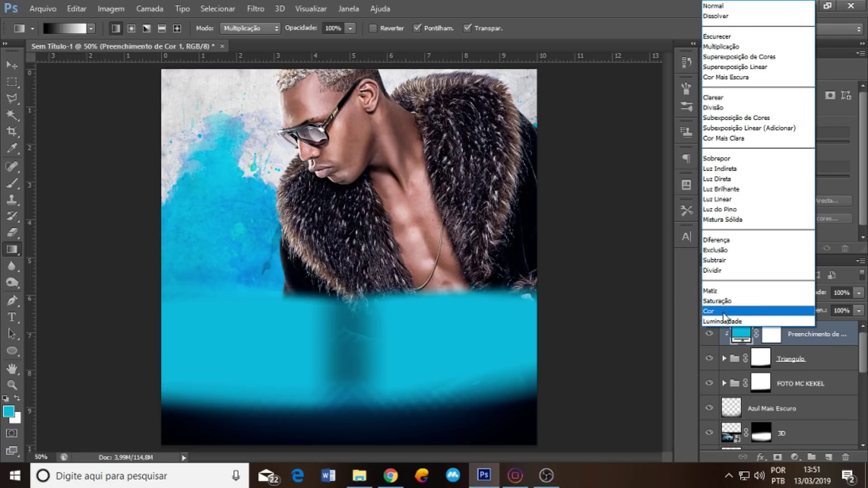
click(723, 304)
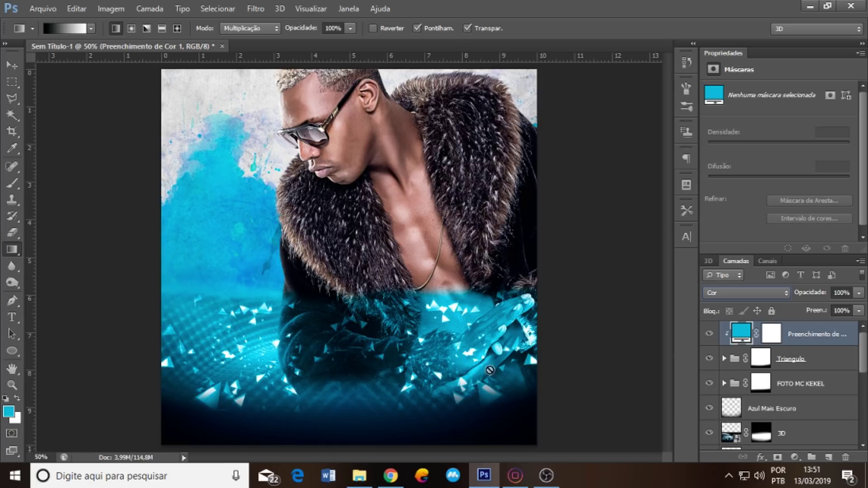
click(858, 310)
drag(858, 323, 834, 324)
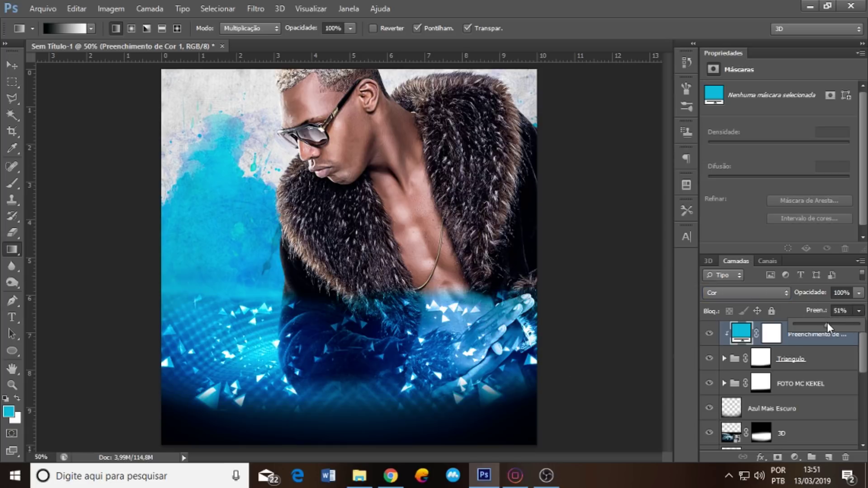
drag(845, 322, 835, 322)
click(816, 340)
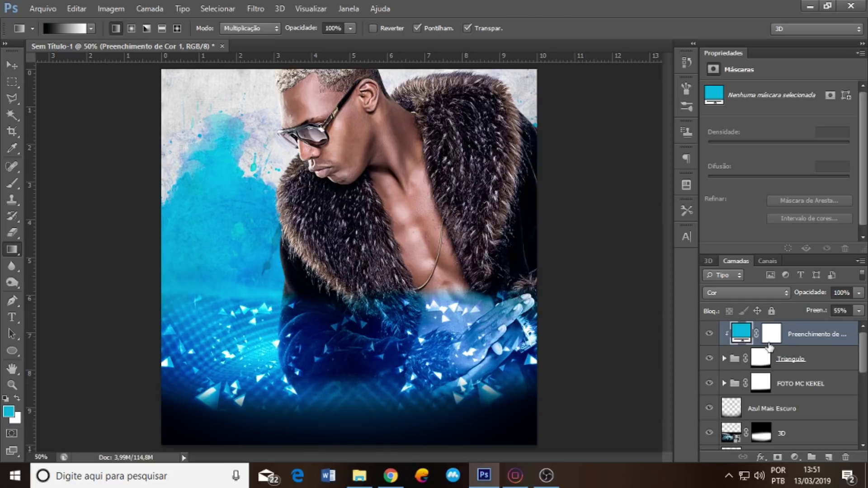
click(761, 358)
drag(458, 364, 457, 400)
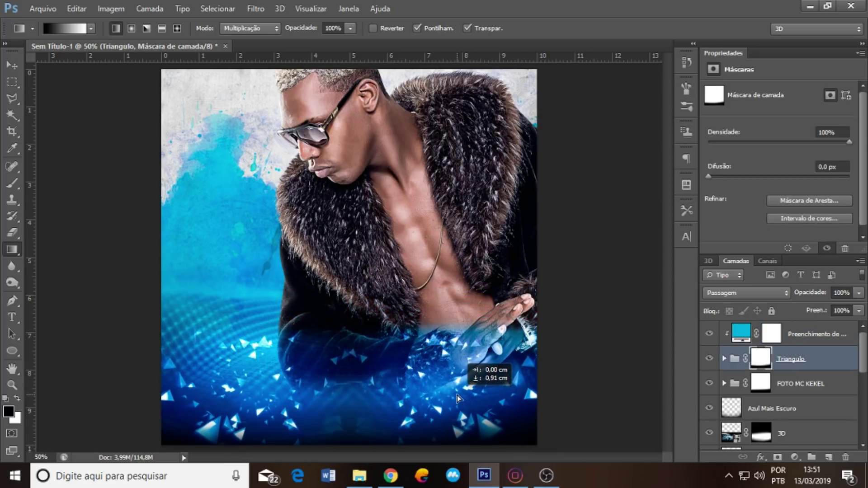
Enlarge the Triangulo artwork across the lower poster and shift it up and left.
key(ctrl+t)
drag(564, 97, 627, 52)
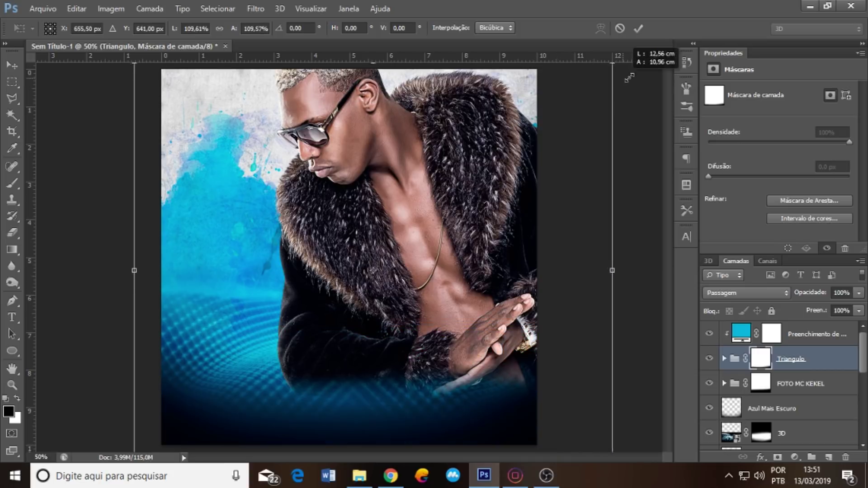
key(Return)
key(g)
drag(471, 357, 449, 347)
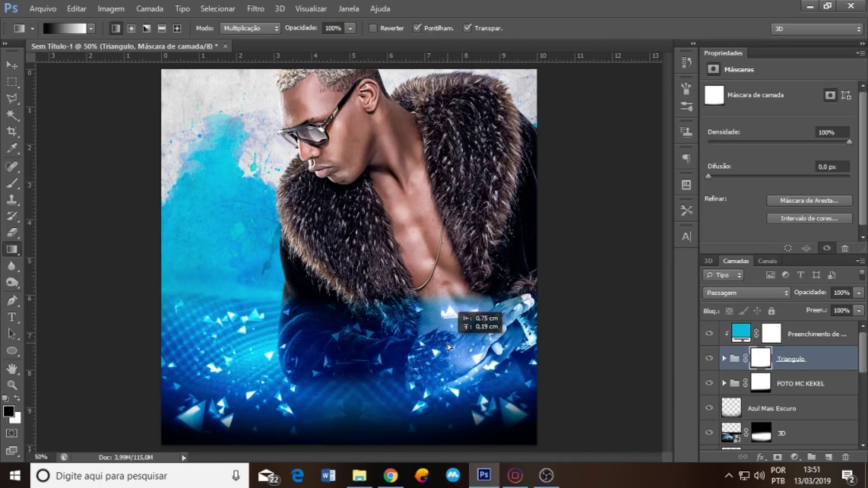
drag(449, 346, 441, 346)
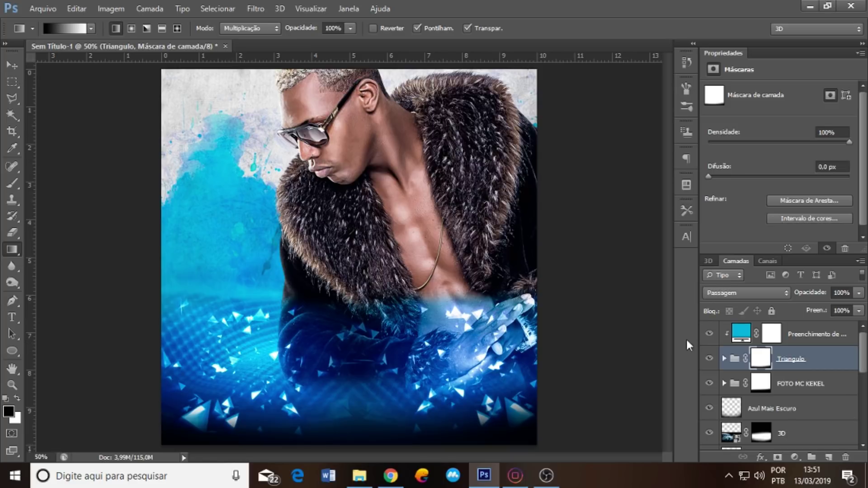
drag(864, 349, 864, 390)
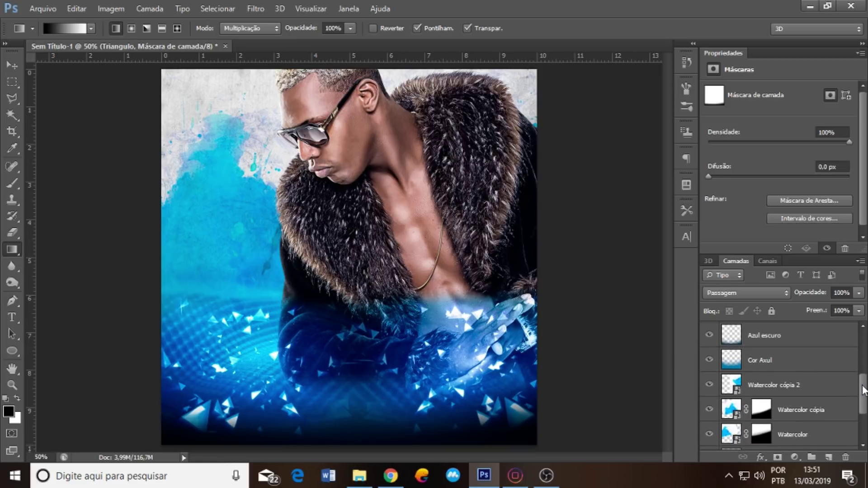
With Watercolor cópia 2 selected, drag Watercolor.jpg in from the MC KEKEL folder.
click(784, 388)
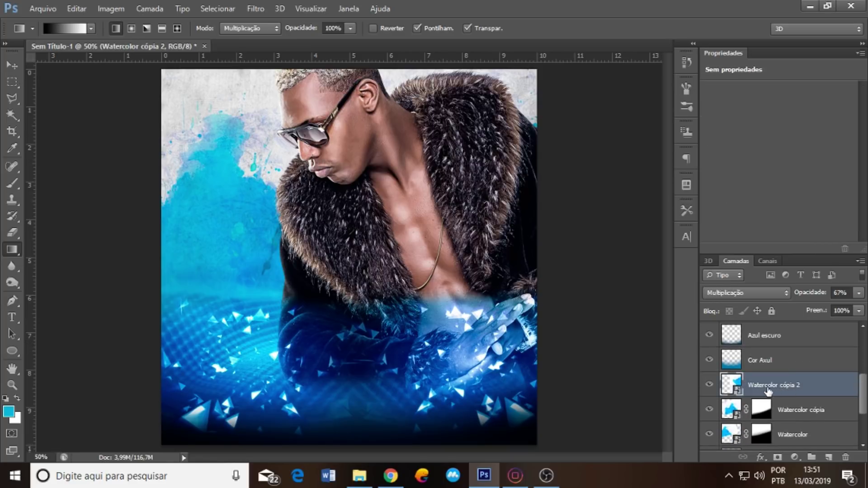
click(358, 476)
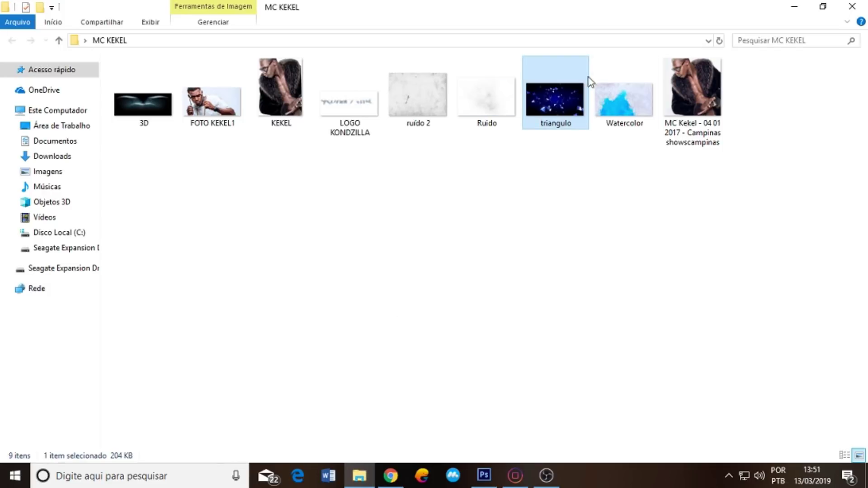
mouse_move(625, 105)
mouse_down()
mouse_move(420, 224)
mouse_move(476, 258)
mouse_up()
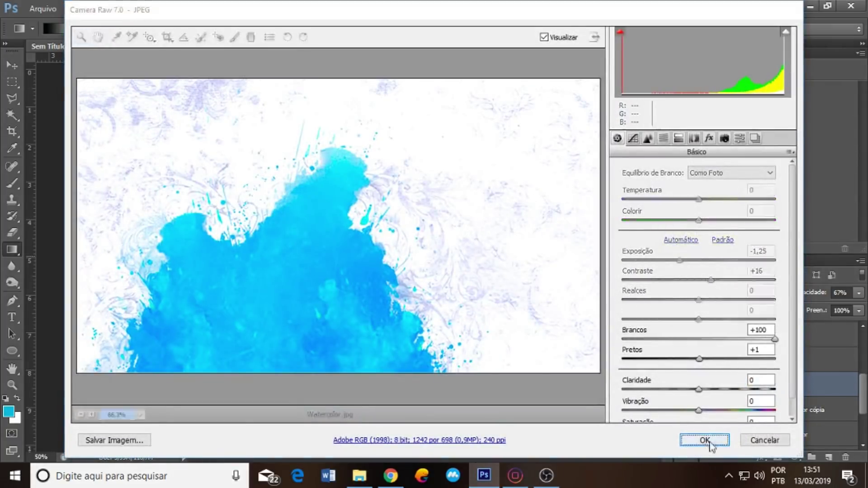
Place Watercolor.jpg between the Triangulo and FOTO MC KEKEL groups and move it right.
click(707, 442)
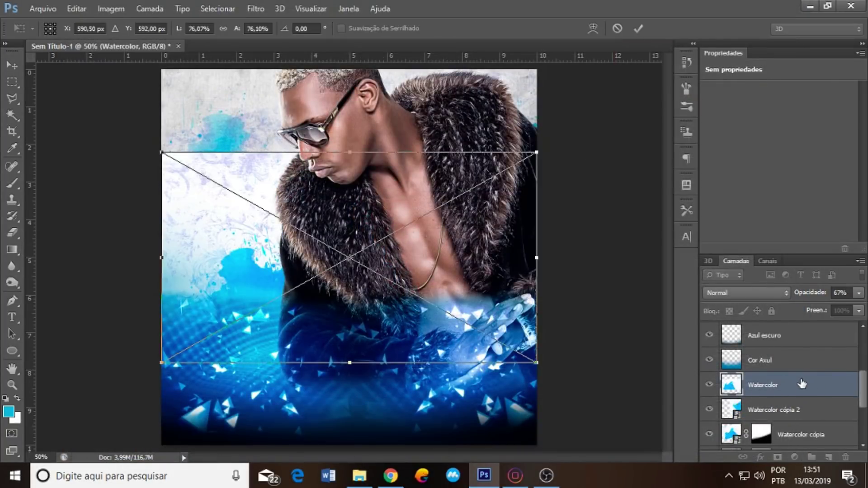
key(Return)
scroll(785, 361, up, 2)
drag(785, 278, 789, 365)
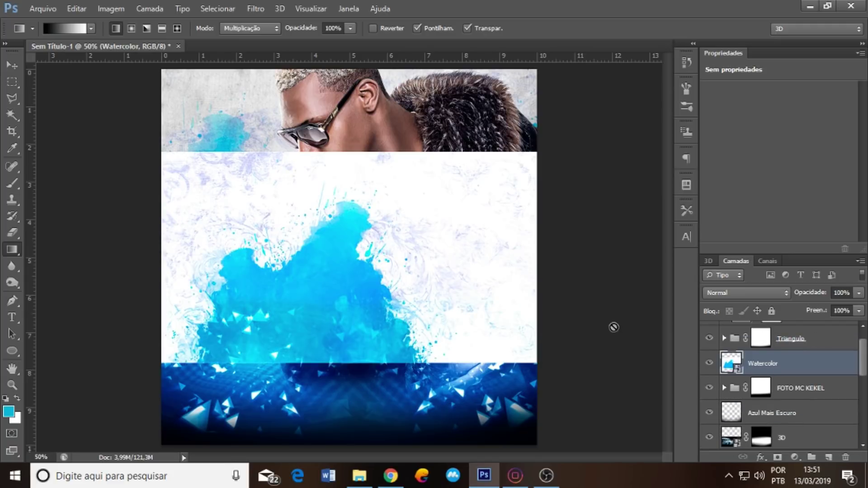
drag(405, 301, 542, 310)
Set the Watercolor layer to Multiplicação blend and reposition it over the chest.
click(751, 292)
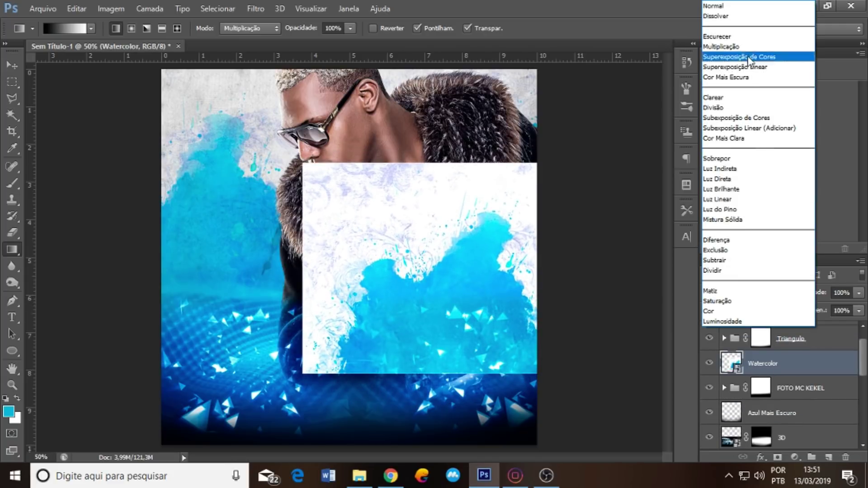
click(723, 45)
mouse_move(488, 302)
mouse_down()
mouse_move(499, 304)
mouse_move(507, 337)
mouse_move(475, 329)
mouse_up()
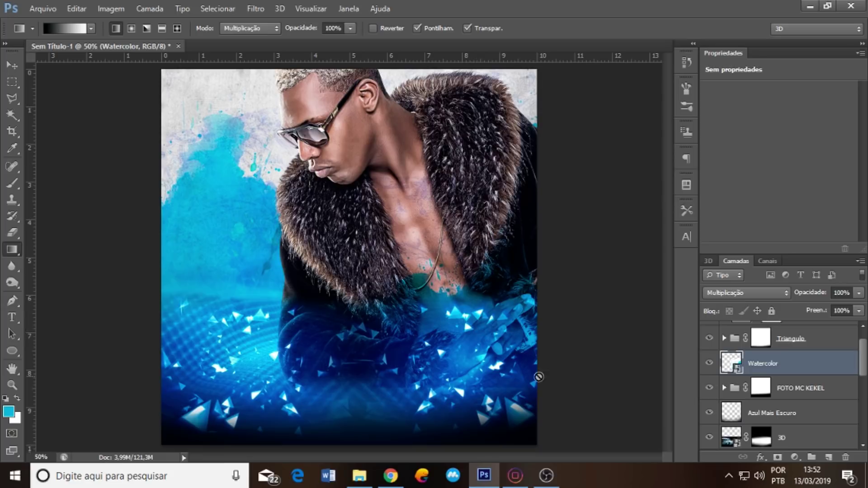
key(ctrl+t)
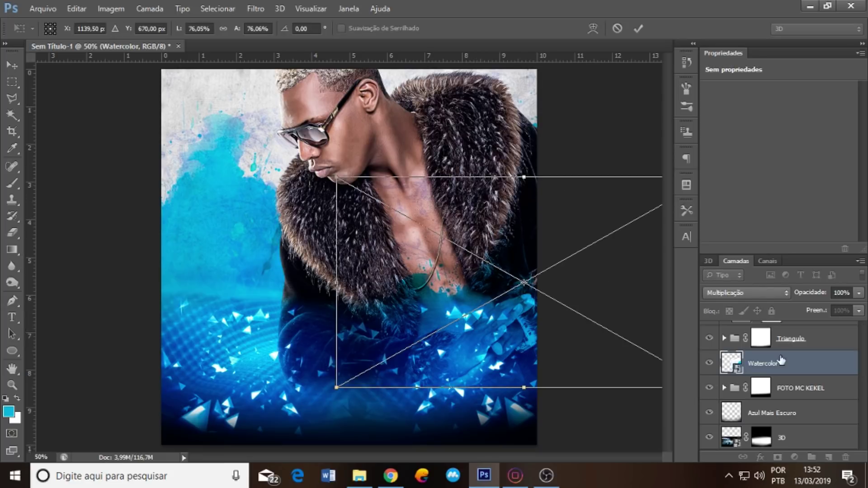
key(Return)
Mask the Watercolor layer with gradients so only a wedge of the splash remains.
key(g)
key(d)
click(777, 457)
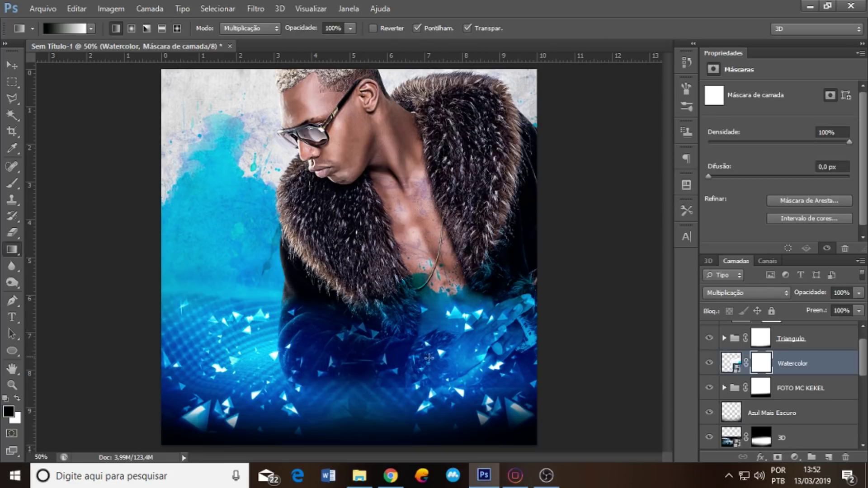
drag(453, 344, 470, 382)
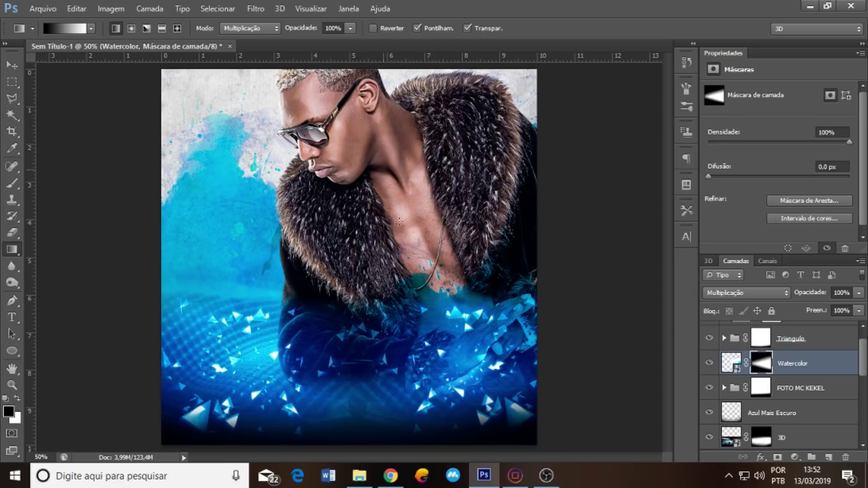
drag(397, 150, 432, 247)
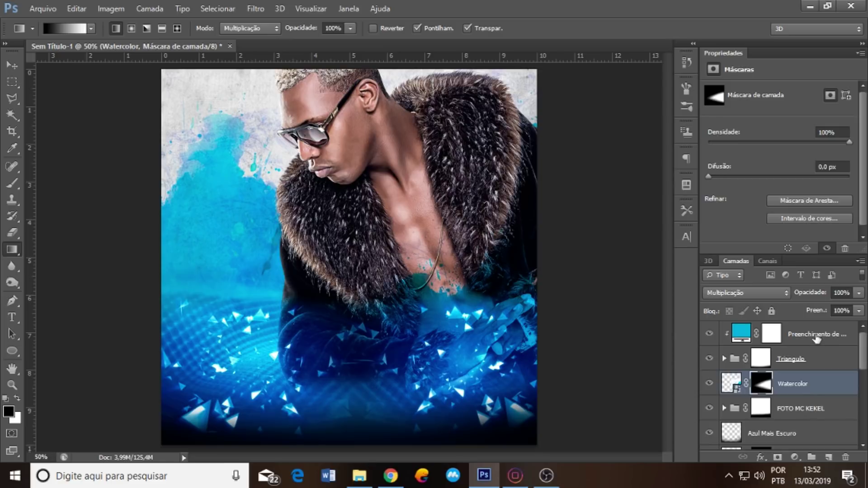
Add a Color Lookup adjustment layer and settle on the teal 2Strip 3DLUT preset.
click(794, 457)
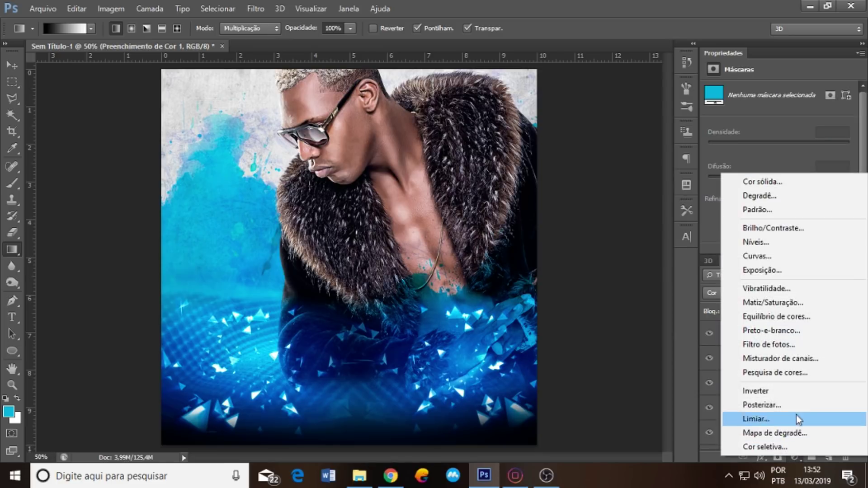
click(796, 375)
click(830, 92)
click(773, 147)
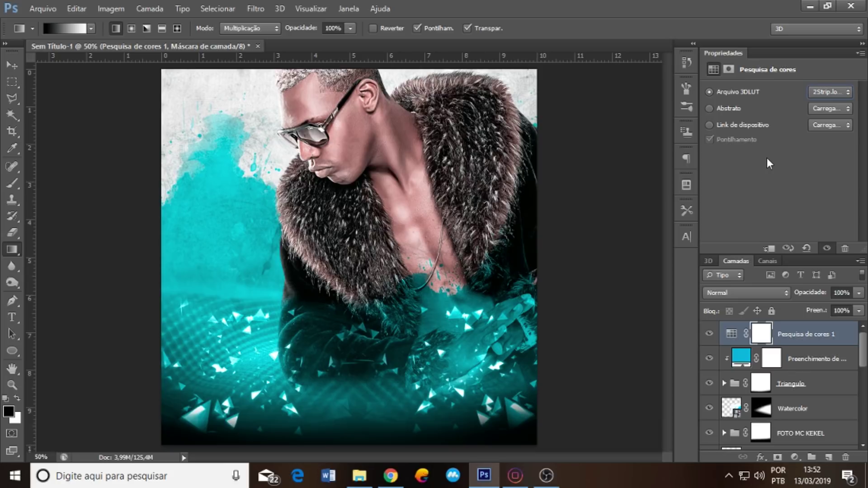
key(Down)
key(Down)
key(Down)
key(Down)
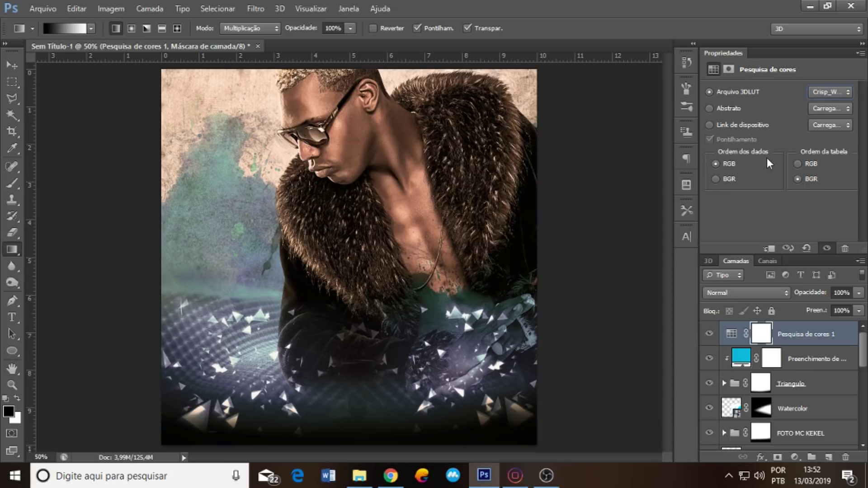
key(Down)
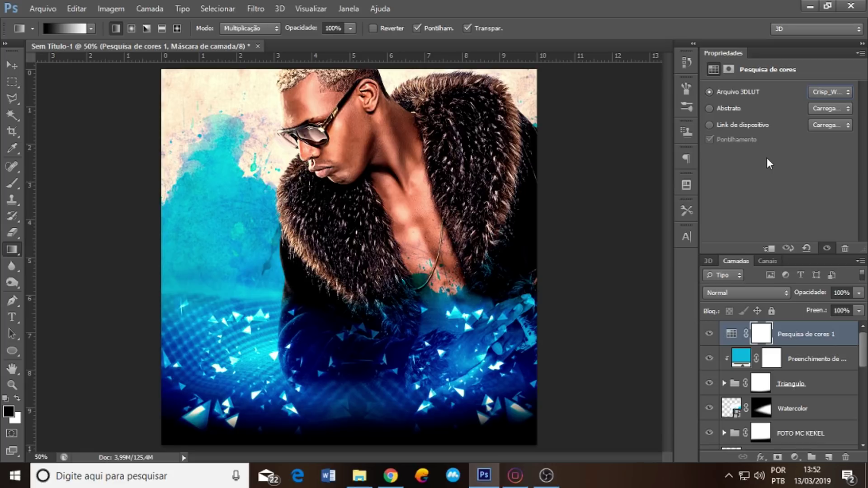
key(Down)
key(Down)
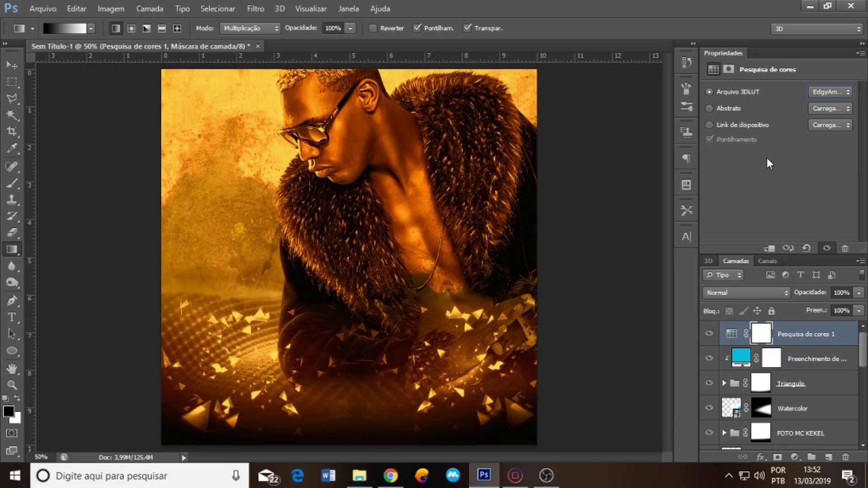
key(Down)
key(Down)
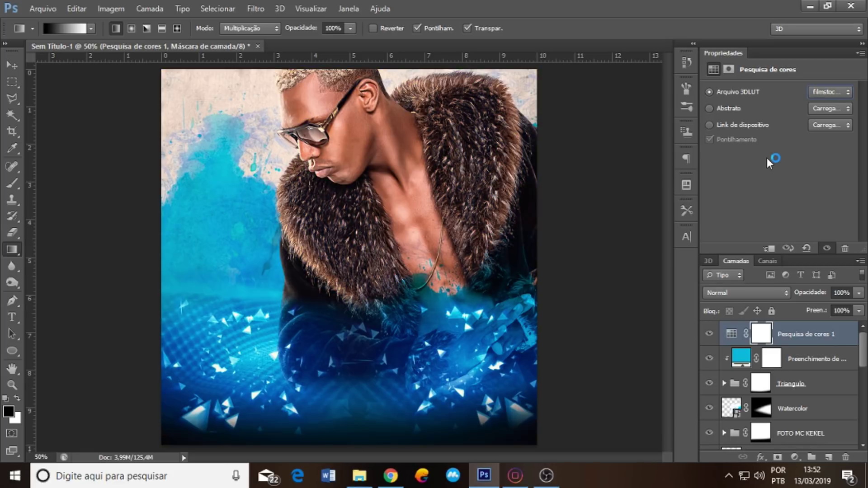
key(Down)
key(Down)
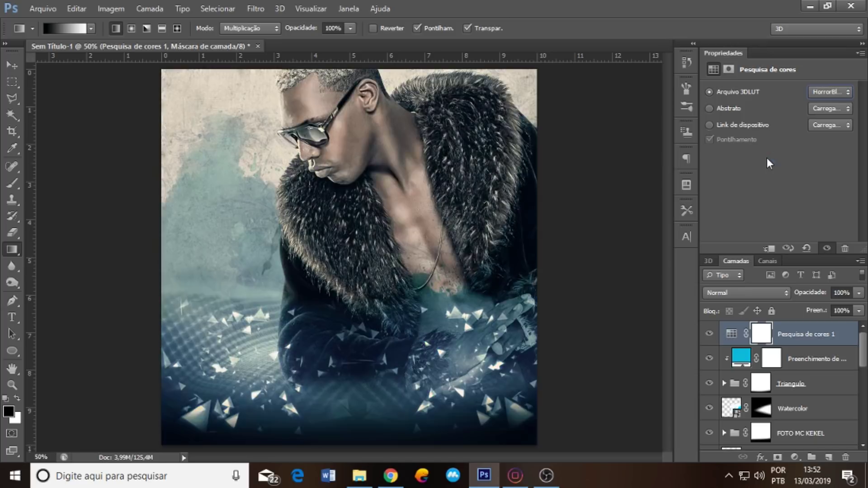
key(Down)
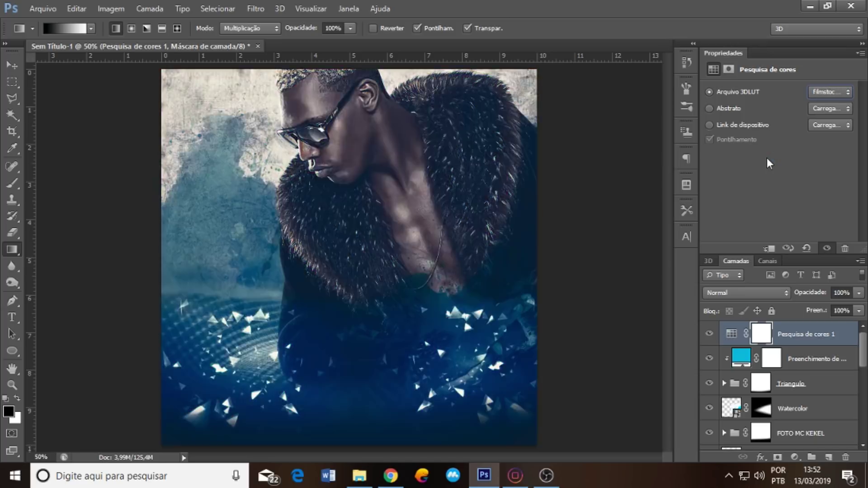
key(c)
key(c)
key(Up)
key(Up)
key(Up)
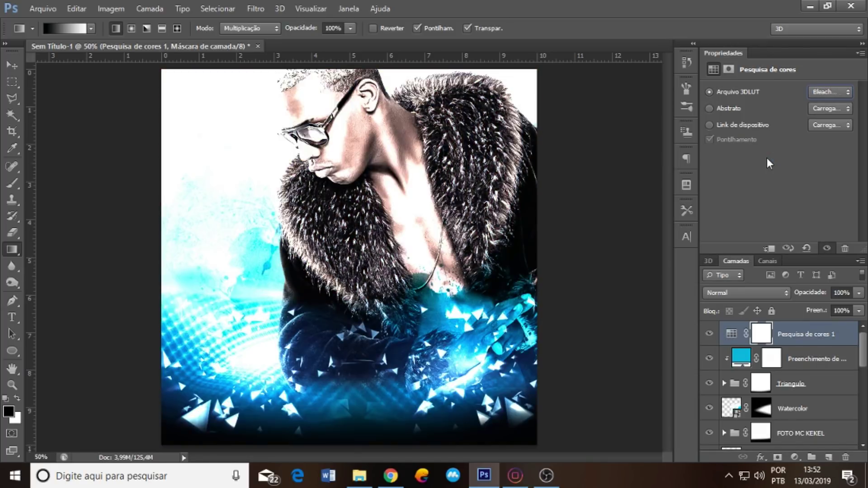
key(Up)
key(Up)
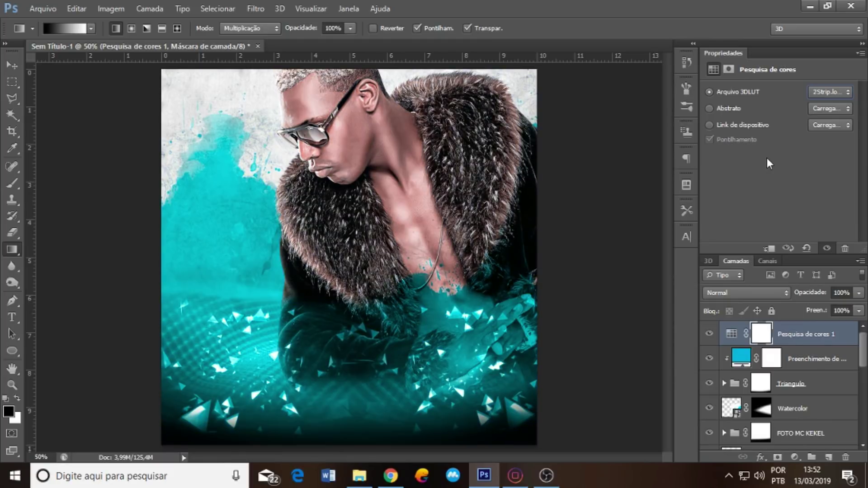
Lower the Color Lookup layer's fill to 69%.
drag(858, 310, 856, 328)
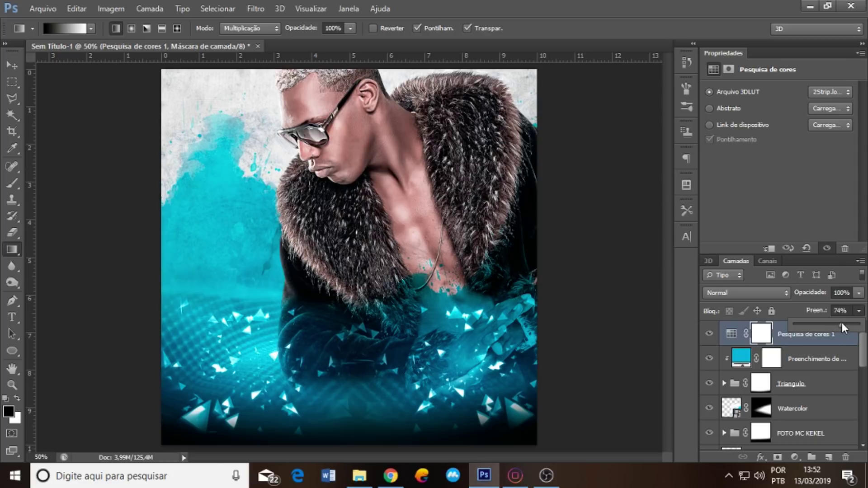
click(731, 333)
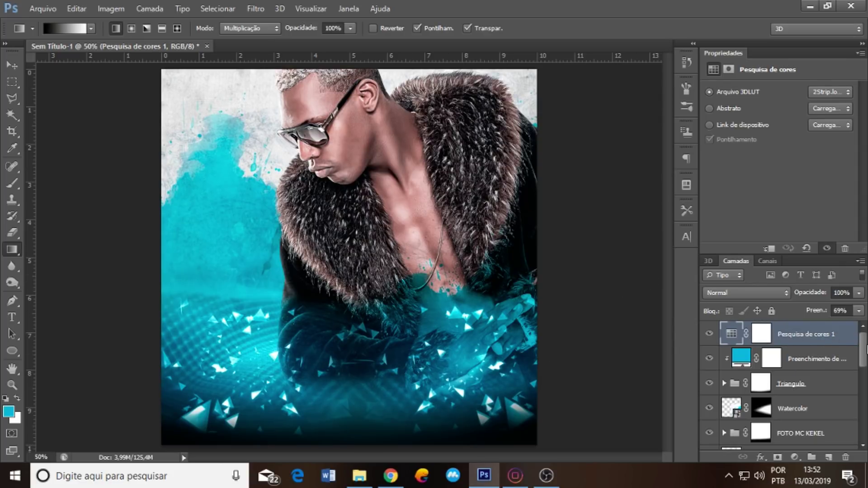
scroll(865, 348, down, 1)
click(814, 380)
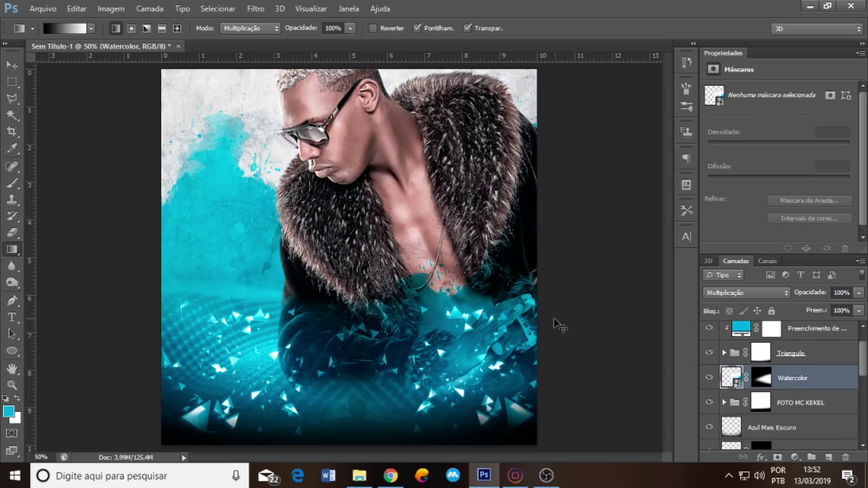
Duplicate the Watercolor splash, rotate it 180° and move it to the top of the poster.
key(ctrl+j)
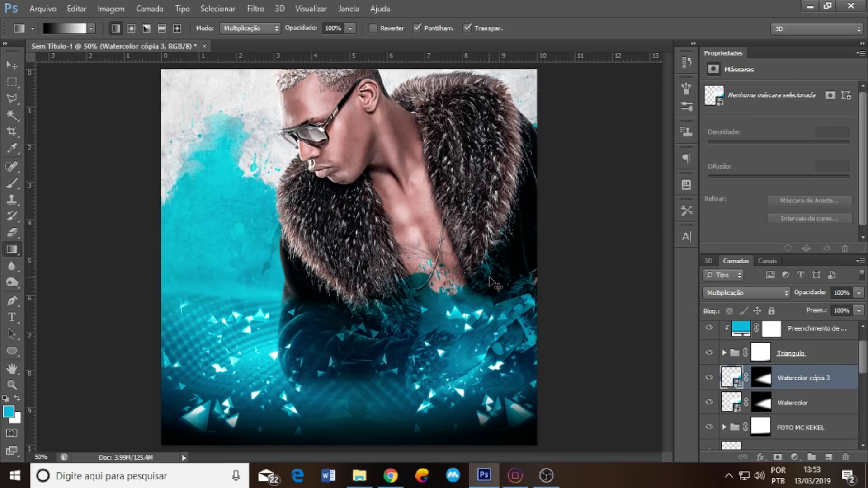
key(ctrl+t)
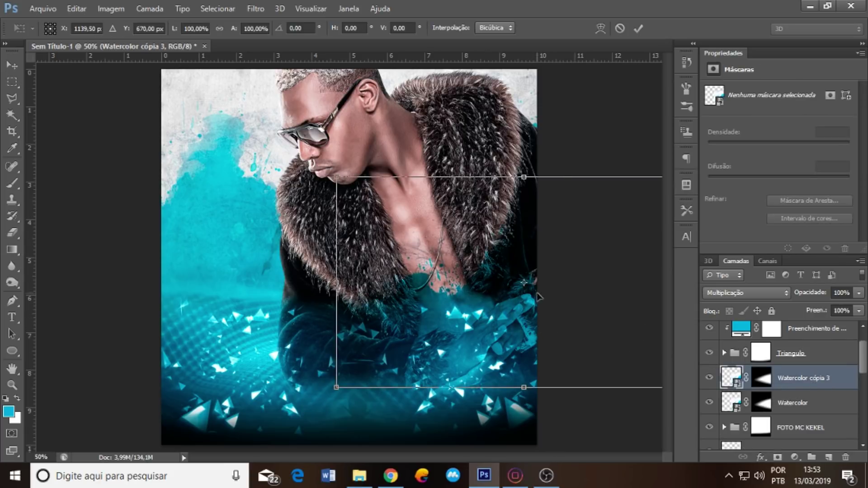
mouse_move(532, 154)
mouse_down()
mouse_move(587, 157)
mouse_move(533, 421)
mouse_up()
mouse_move(554, 289)
mouse_down()
mouse_move(562, 81)
mouse_move(554, 81)
mouse_up()
key(Return)
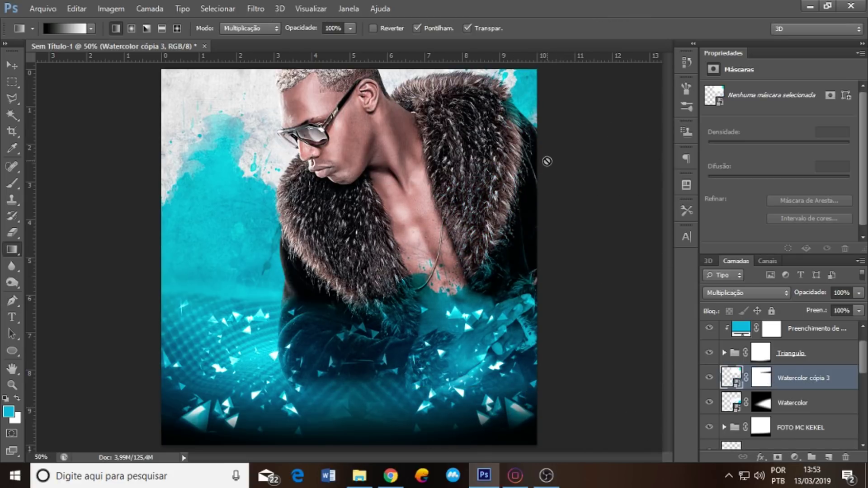
Duplicate the splash again, gradient its mask, then shrink, tilt and move it top-left.
key(ctrl+j)
key(ctrl+t)
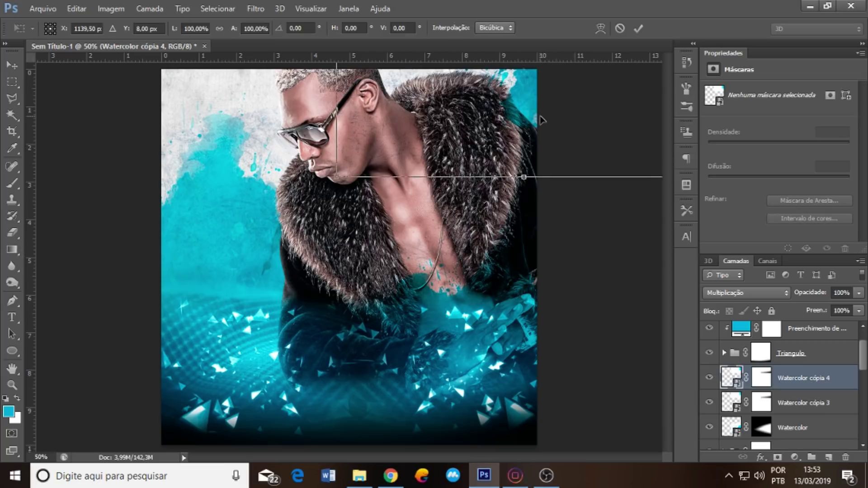
key(Escape)
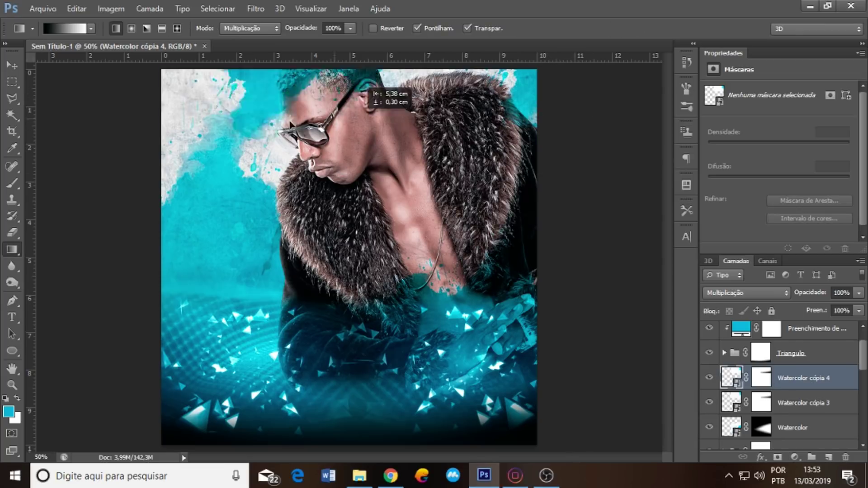
drag(360, 87, 200, 121)
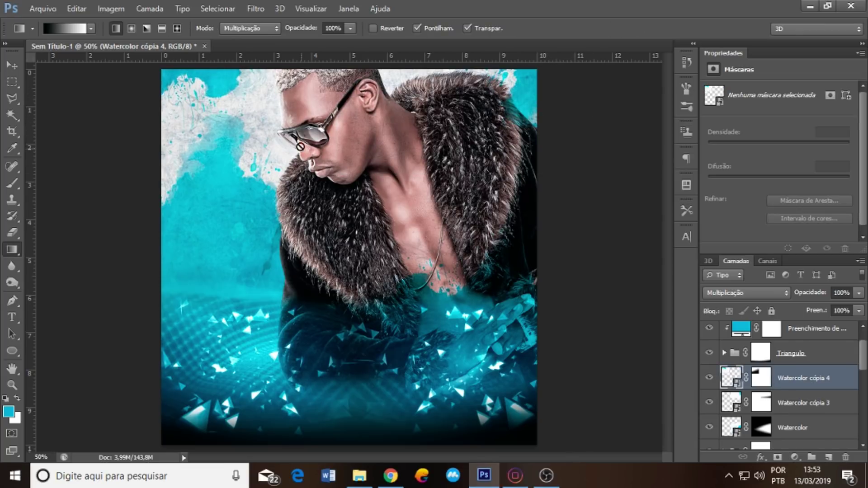
key(ctrl+t)
mouse_move(298, 193)
mouse_down()
mouse_move(186, 127)
mouse_move(67, 87)
mouse_up()
mouse_move(195, 90)
mouse_down()
mouse_move(227, 85)
mouse_move(162, 150)
mouse_up()
key(Return)
key(g)
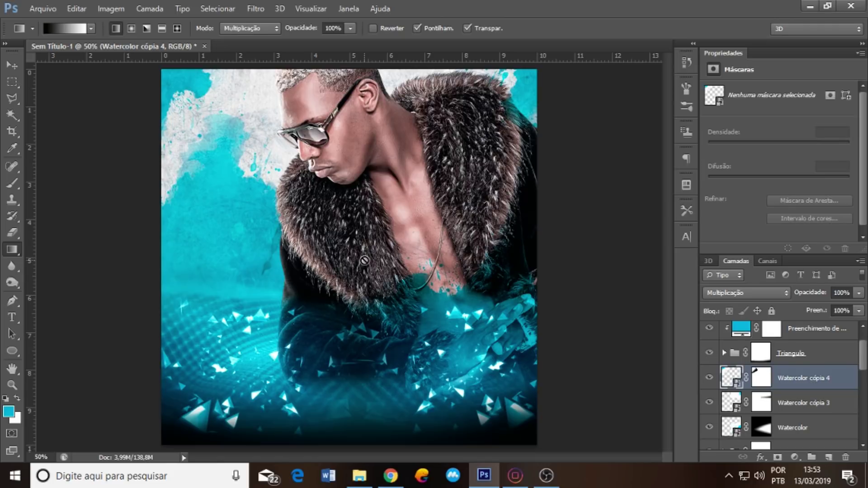
drag(865, 360, 864, 408)
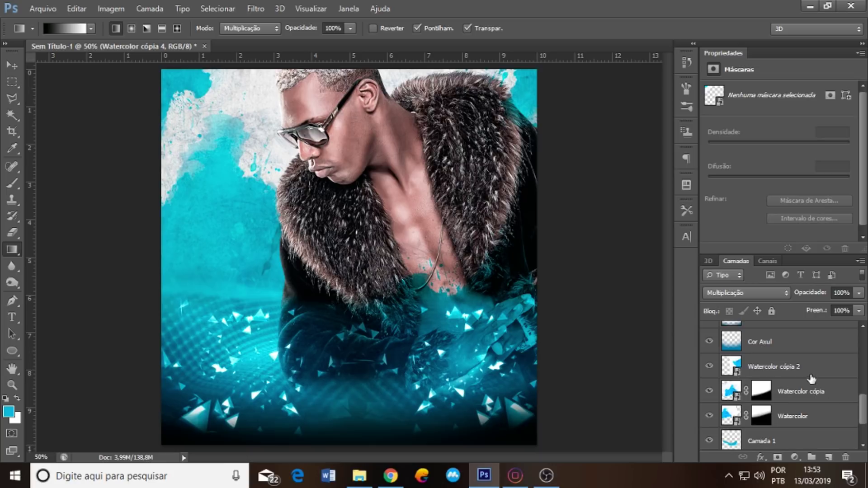
Place the FOTO KEKEL1 photo at the top-left of the poster, accepting Camera Raw defaults.
click(768, 365)
click(359, 475)
drag(212, 102, 443, 381)
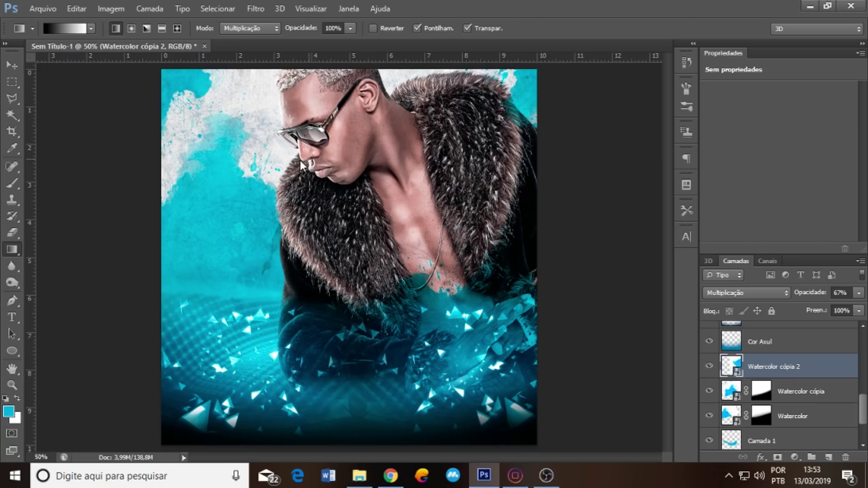
drag(443, 381, 323, 205)
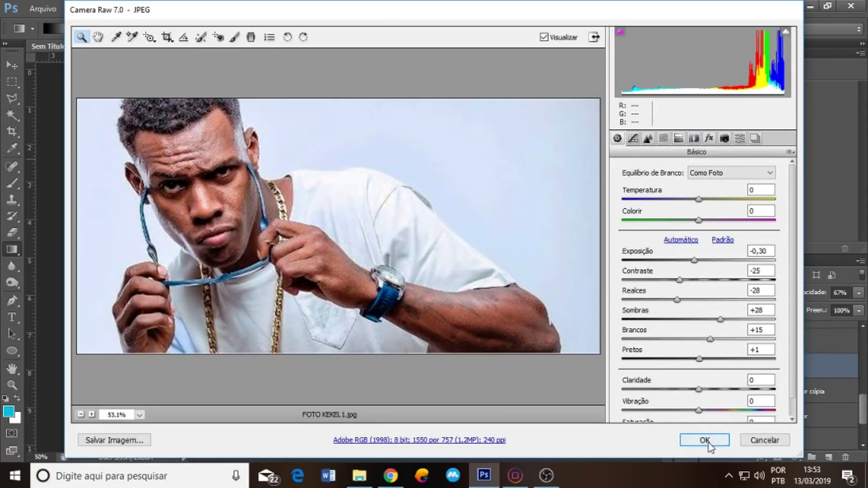
click(705, 441)
mouse_move(382, 253)
mouse_down()
mouse_move(362, 220)
mouse_move(350, 156)
mouse_up()
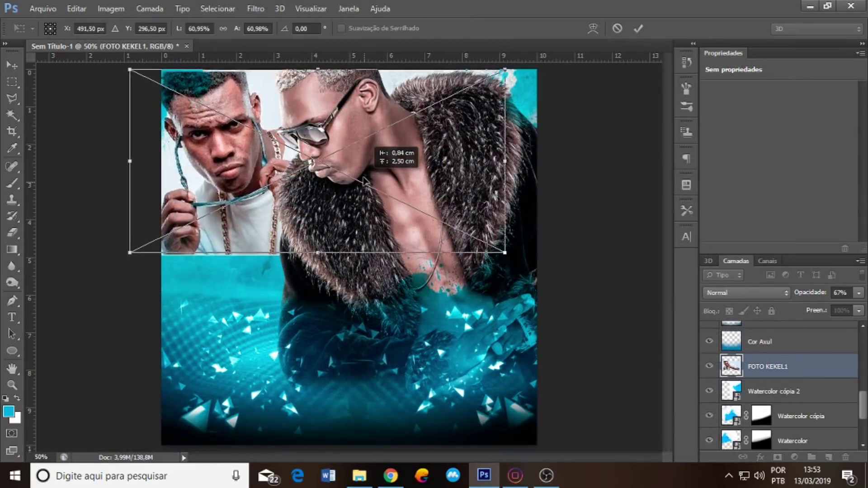
key(Return)
Gradient-mask the photo's lower edge and move its layer below the Watercolor layers.
key(g)
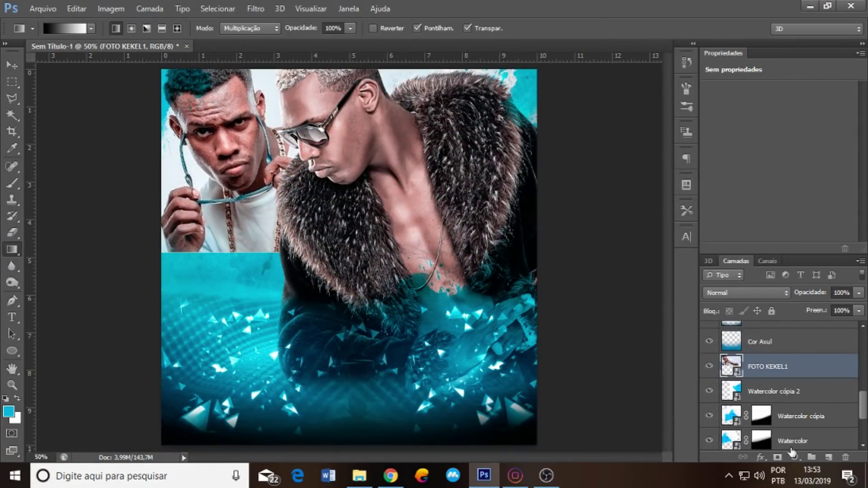
click(777, 457)
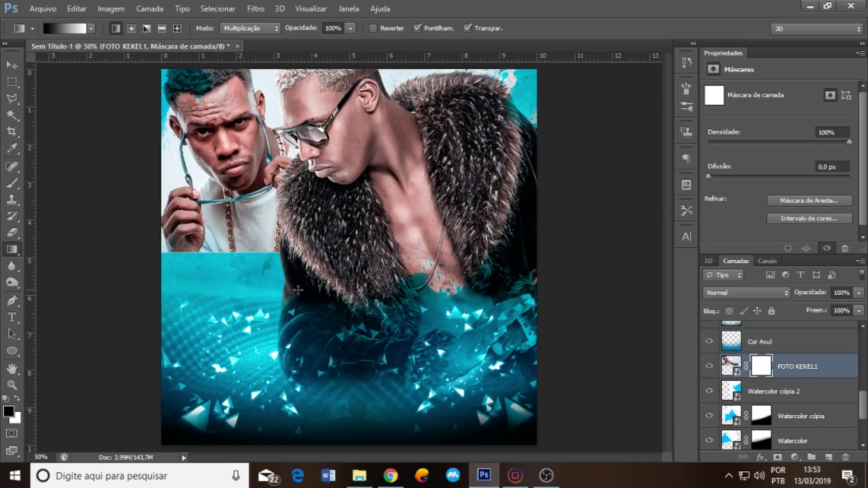
drag(223, 238, 218, 282)
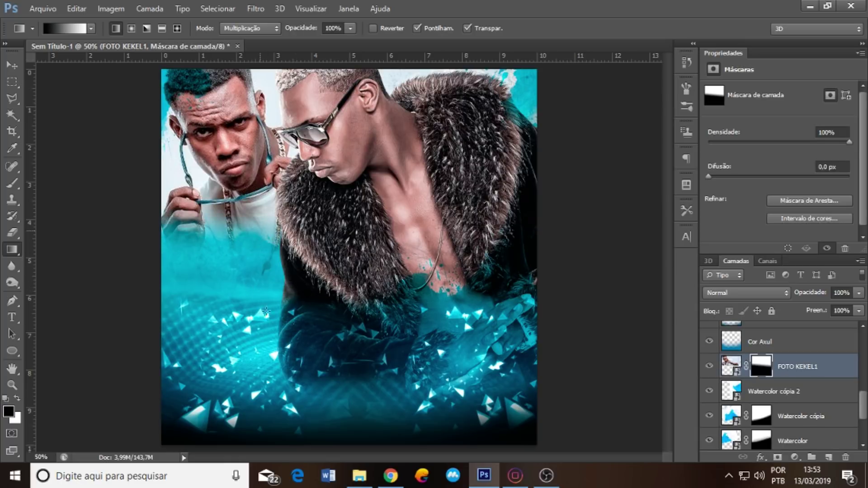
drag(799, 379, 809, 402)
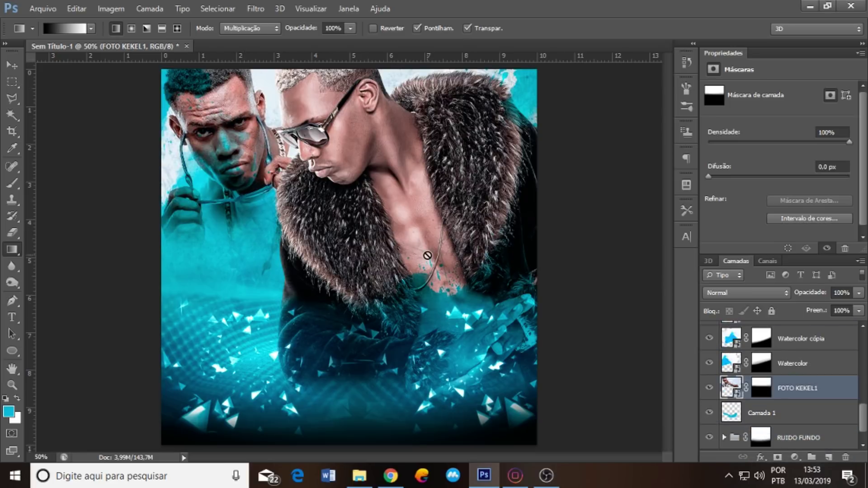
Rasterize the photo layer and desaturate it with Hue/Saturation at -100.
click(13, 233)
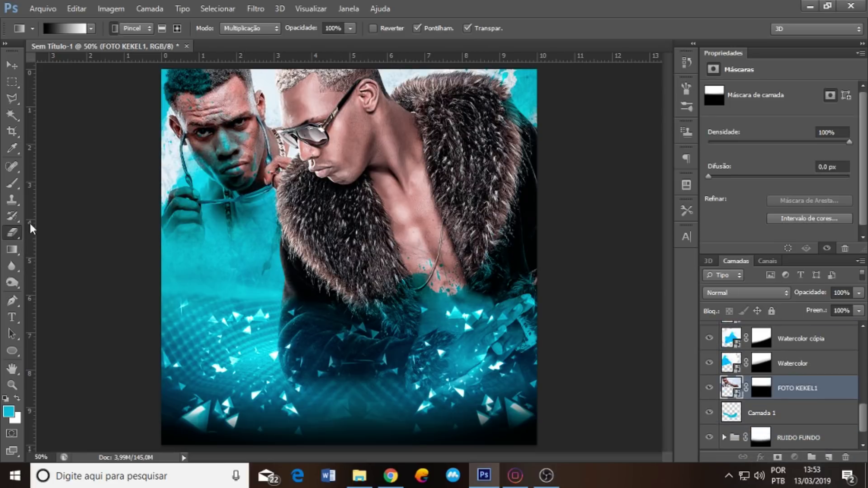
click(282, 221)
click(413, 194)
key(ctrl+u)
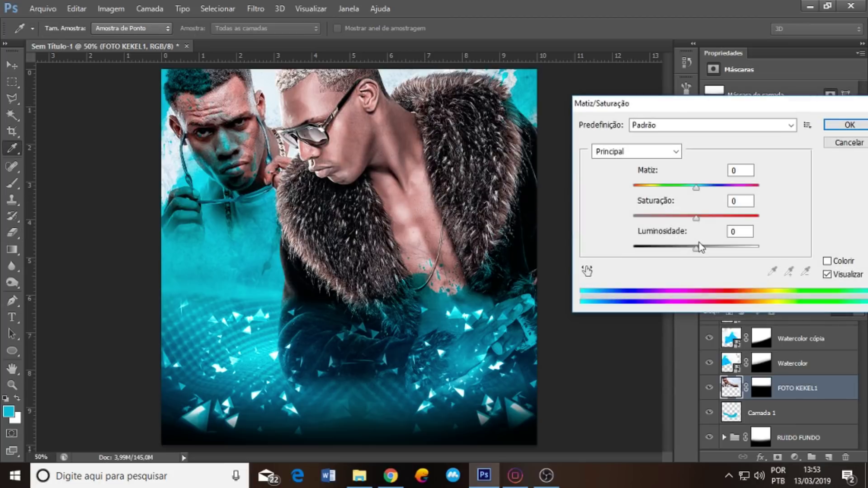
drag(695, 218, 543, 208)
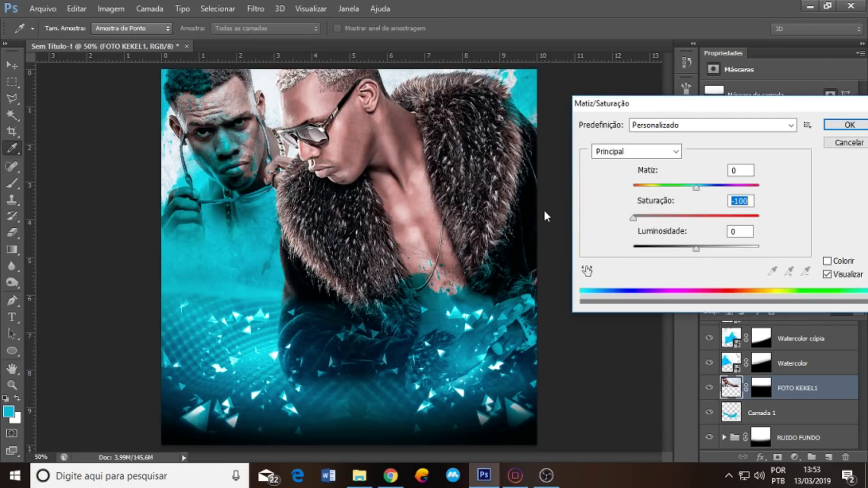
click(848, 142)
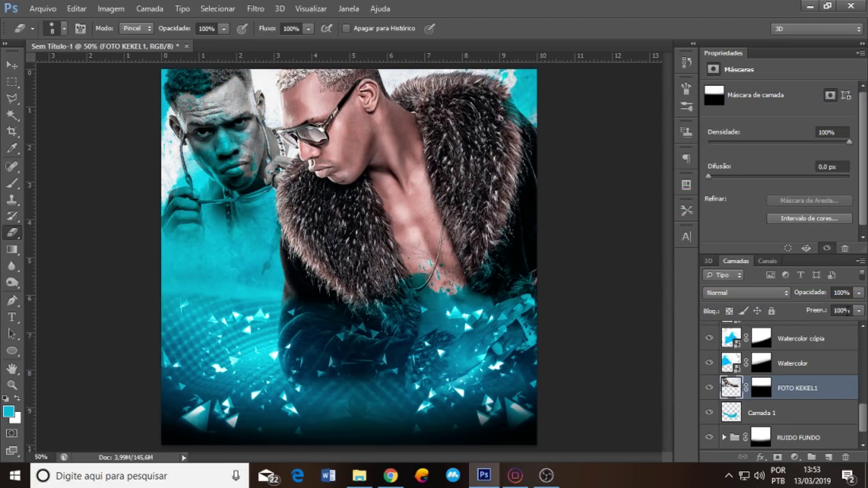
Lower the photo's Fill to about 38%, then target the Pesquisa de cores 1 lookup layer.
drag(839, 326, 811, 326)
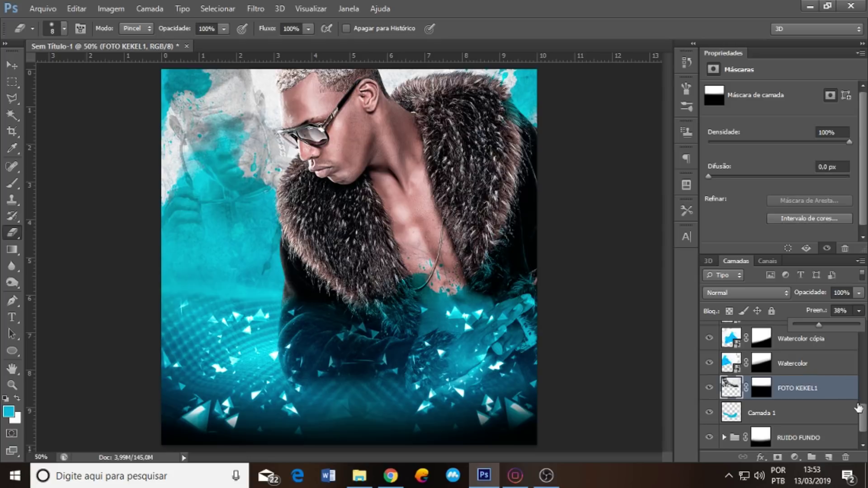
drag(858, 408, 864, 337)
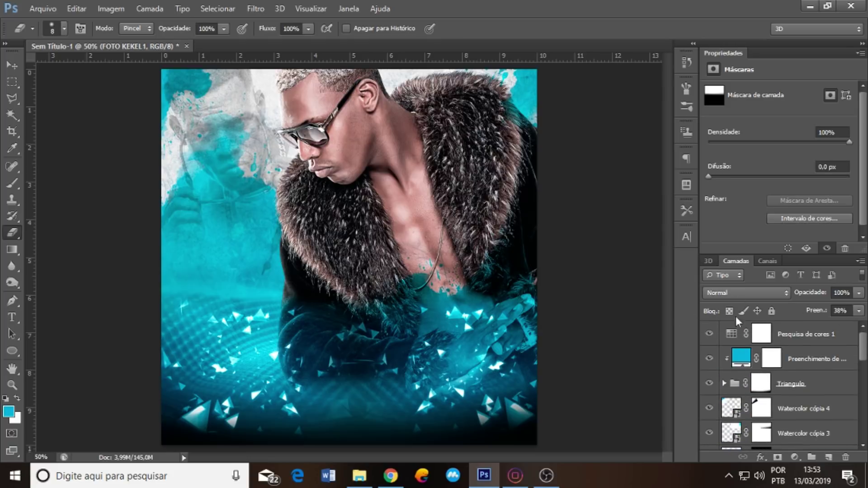
click(795, 334)
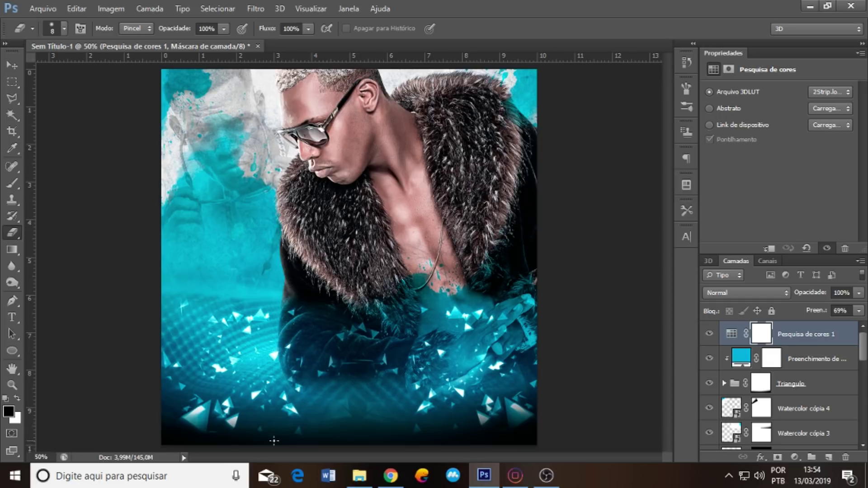
key(ctrl+2)
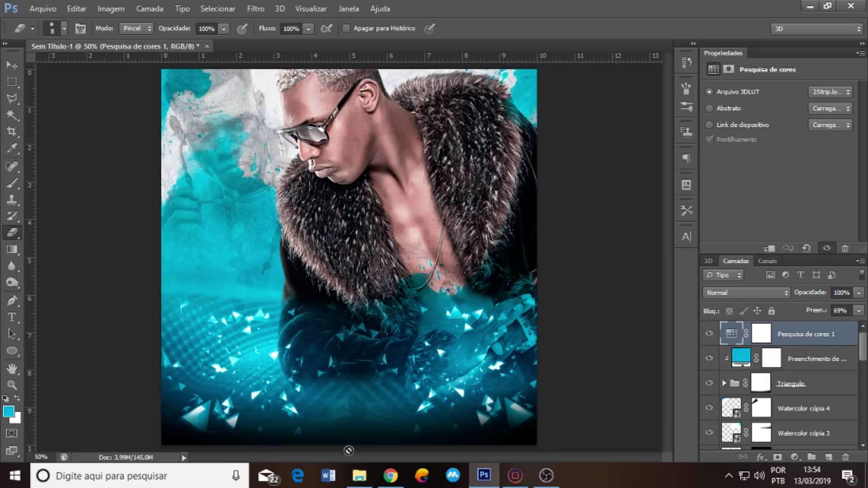
Bring in LOGO KONDZILLA from the MC KEKEL folder and centre it at the poster's bottom.
mouse_move(359, 476)
click(362, 429)
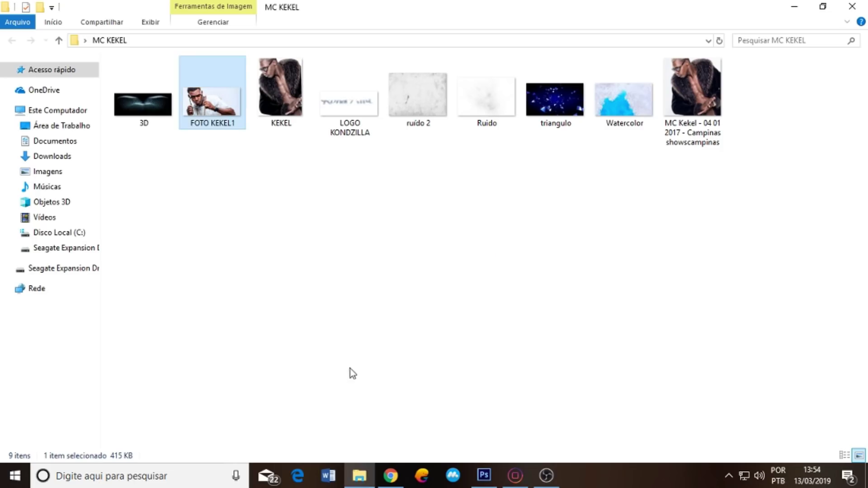
mouse_move(362, 109)
mouse_down()
mouse_move(450, 283)
mouse_move(487, 482)
mouse_move(357, 251)
mouse_move(382, 399)
mouse_up()
click(12, 233)
key(ctrl+semicolon)
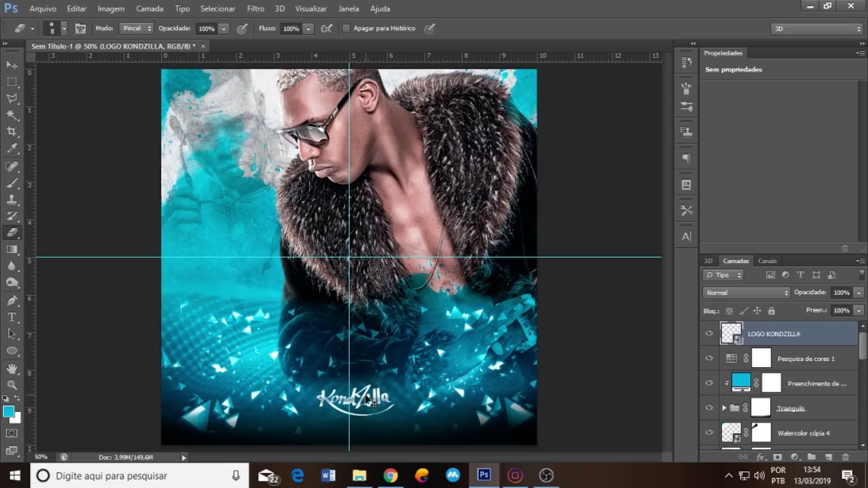
key(ctrl+t)
drag(367, 400, 369, 405)
key(Return)
key(e)
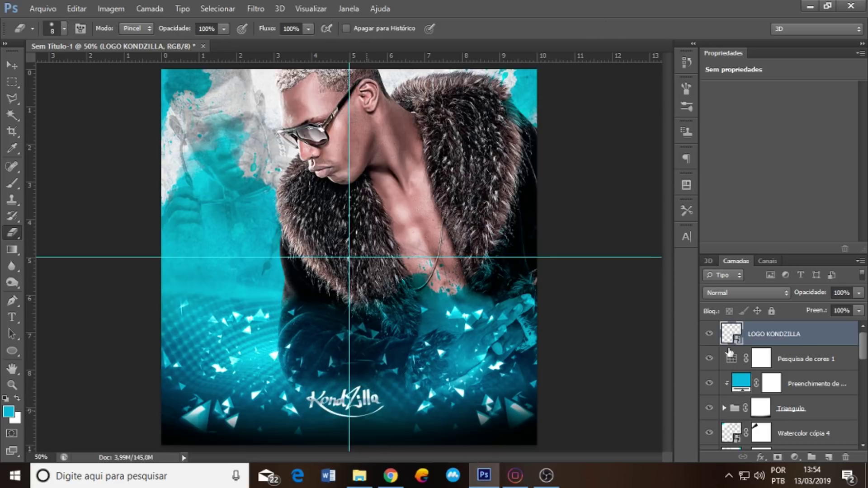
click(12, 317)
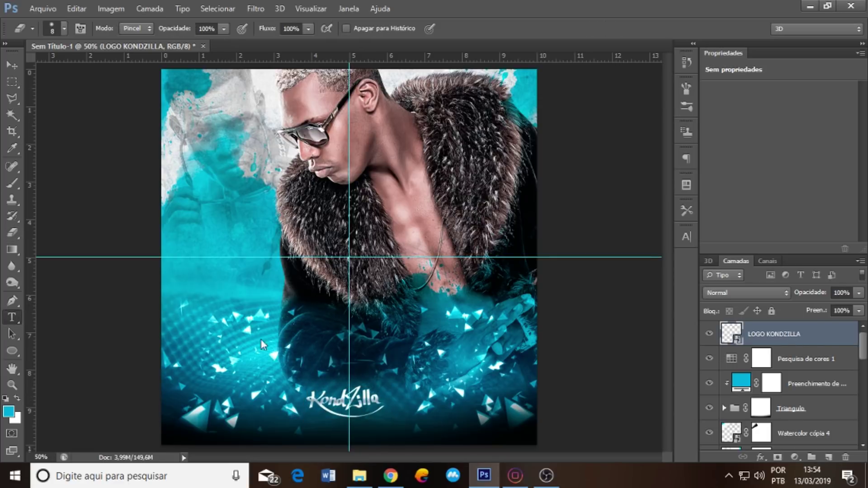
Add a 'kekel' text layer and scale it up across the poster's middle.
click(271, 353)
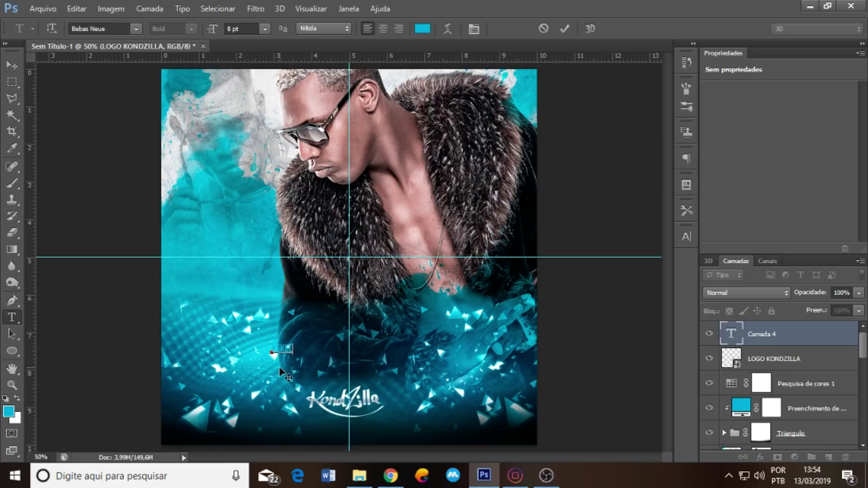
click(768, 339)
key(ctrl+t)
mouse_move(298, 339)
mouse_down()
mouse_move(339, 323)
mouse_move(420, 258)
mouse_up()
drag(356, 313, 377, 348)
key(Return)
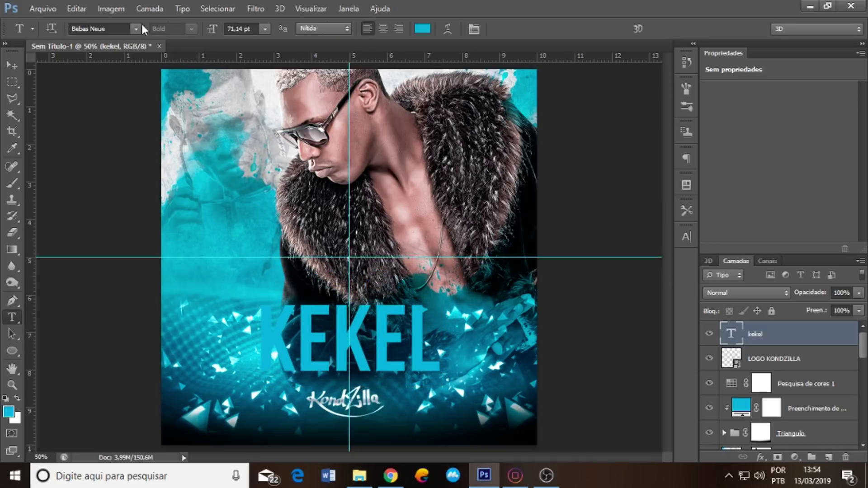
Make the kekel text white and set its font to Daredevil.
click(422, 29)
click(406, 209)
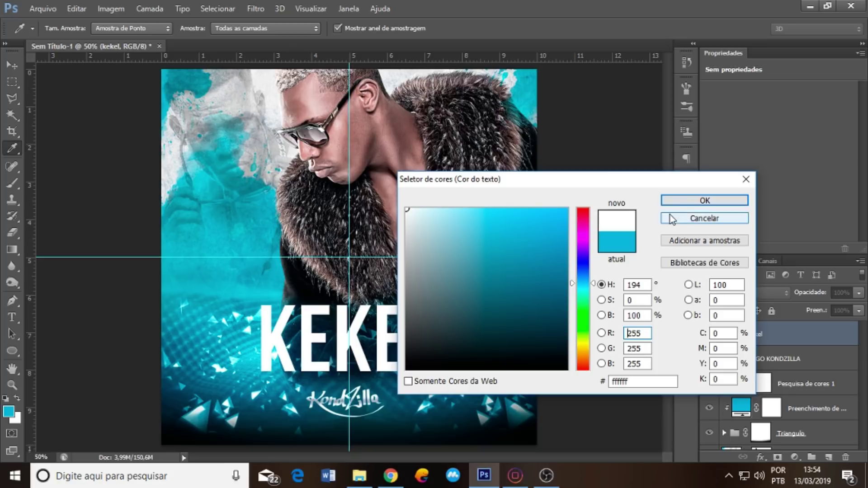
click(705, 200)
click(136, 28)
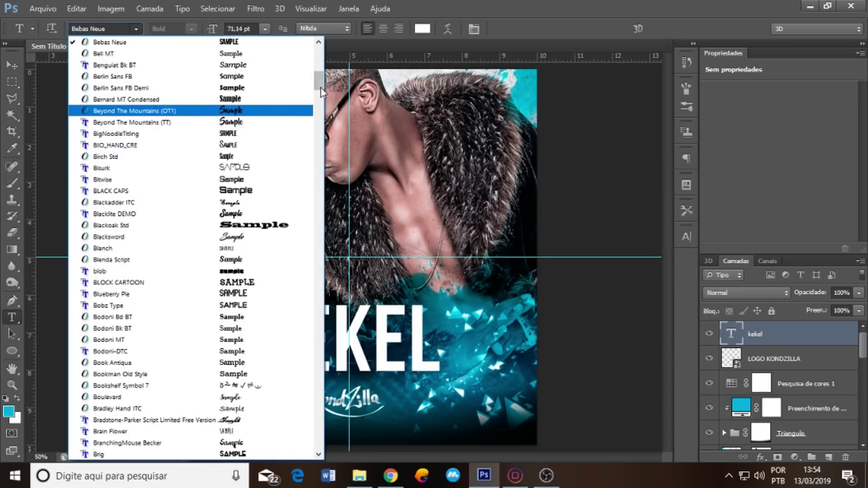
drag(321, 82, 321, 89)
drag(321, 93, 320, 144)
click(266, 203)
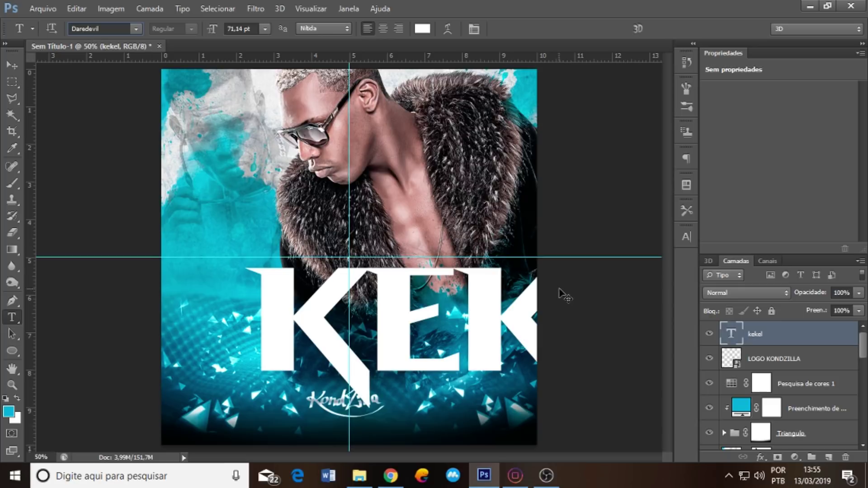
Shrink the KEKEL title to about 51% and position it above the logo.
key(ctrl+t)
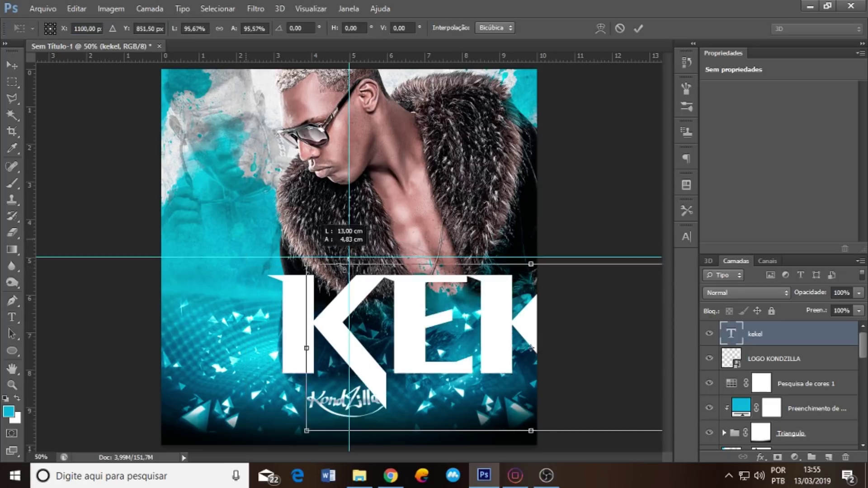
drag(239, 239, 460, 322)
mouse_move(597, 379)
mouse_down()
mouse_move(332, 322)
mouse_move(333, 333)
mouse_up()
drag(507, 279, 477, 290)
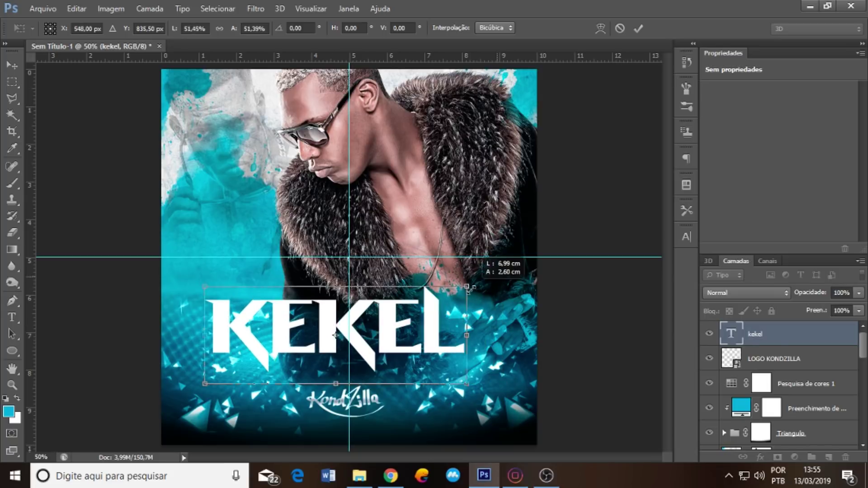
drag(411, 326, 425, 327)
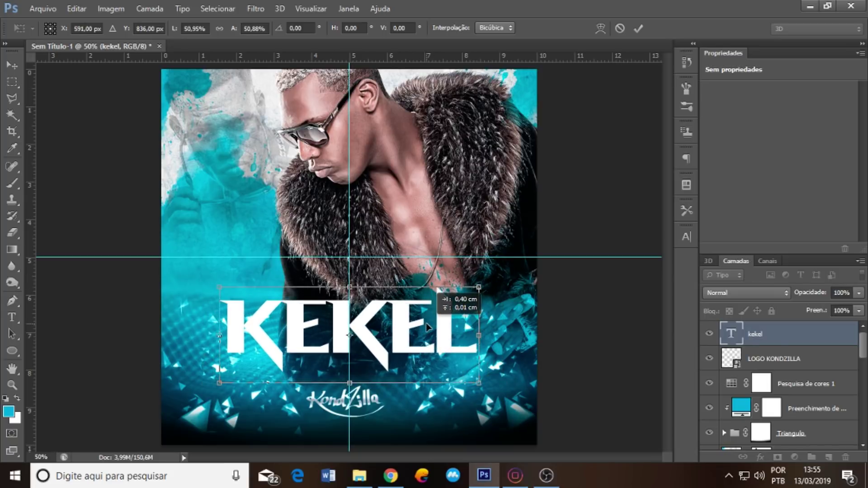
key(Return)
Set the first K of KEKEL to 46 pt.
key(t)
drag(282, 334, 213, 346)
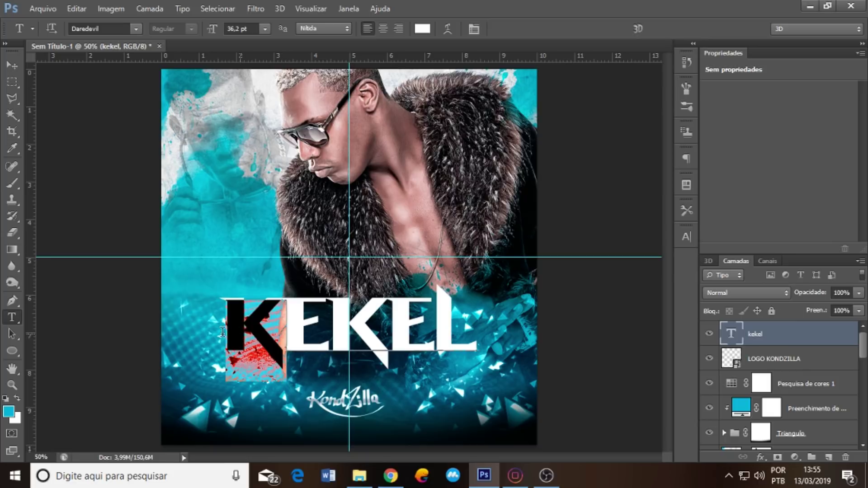
click(267, 30)
click(264, 219)
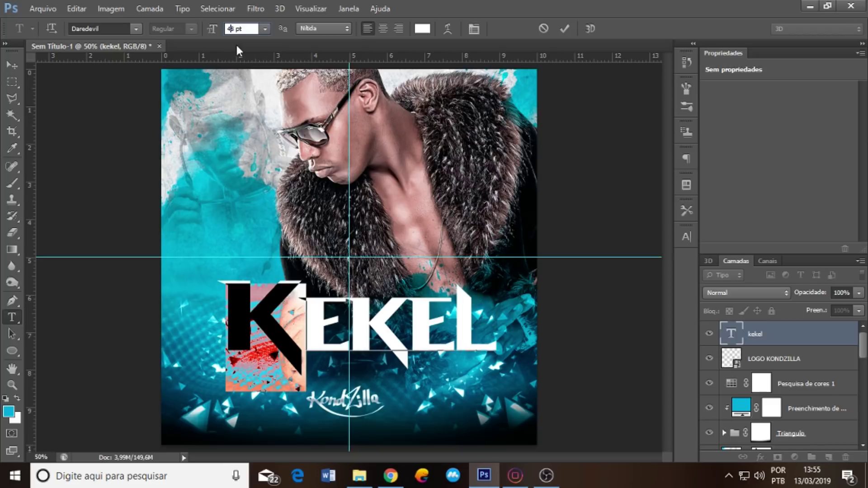
text(46)
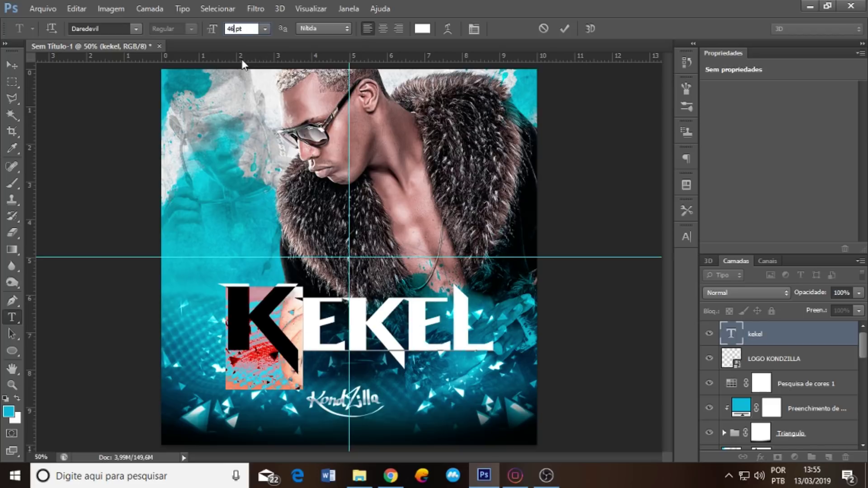
key(Return)
click(780, 339)
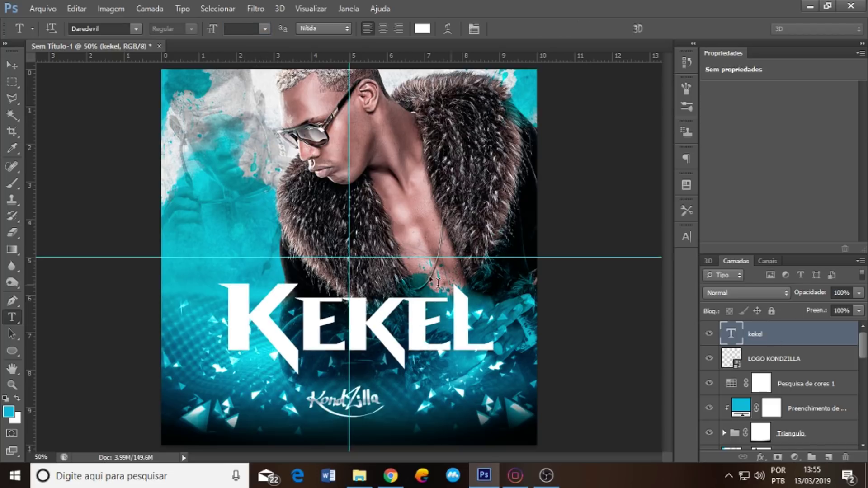
Scale the KEKEL title to about 82% and nudge it slightly right and up.
key(ctrl+t)
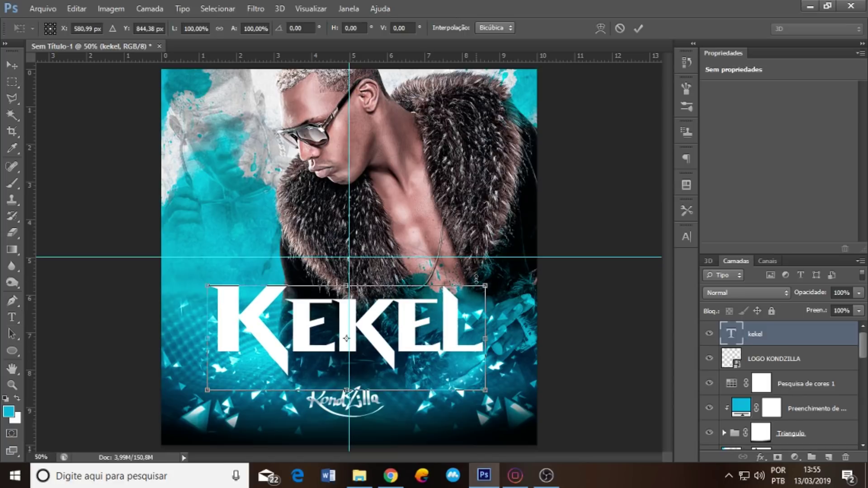
drag(481, 289, 434, 304)
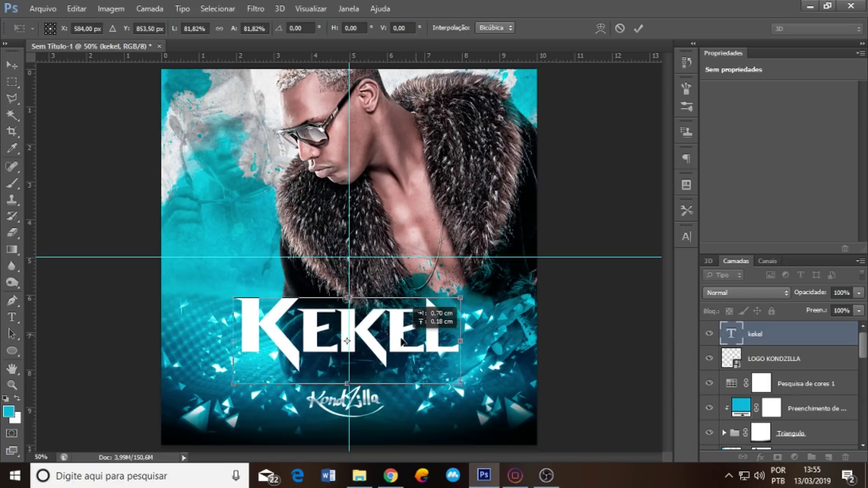
drag(382, 347, 411, 342)
key(Return)
key(t)
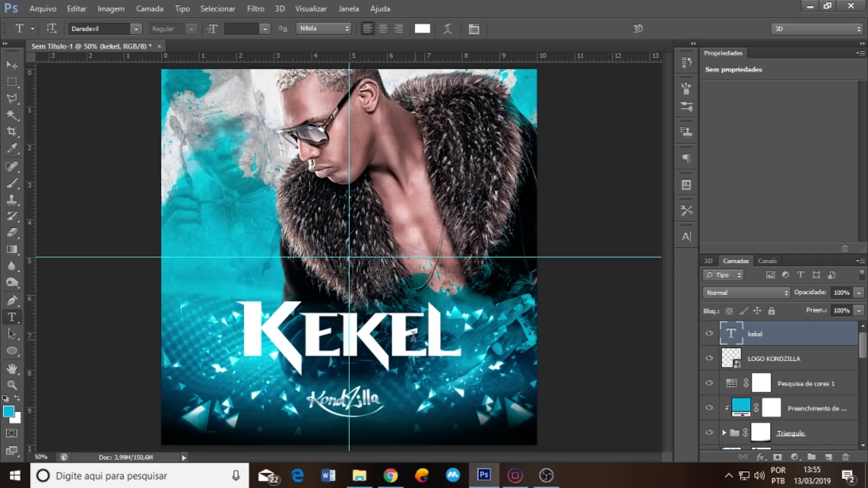
Apply the chrome style preset to KEKEL with Stroke, Drop Shadow and Outer Glow disabled.
click(761, 458)
click(773, 303)
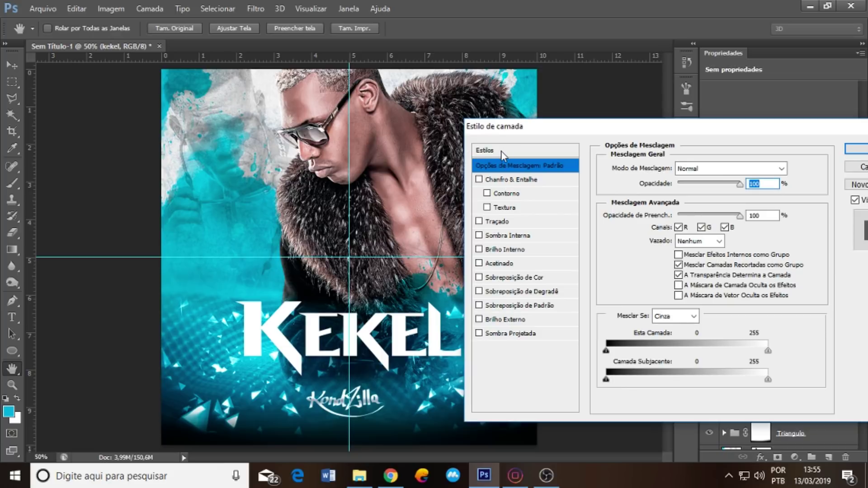
click(499, 152)
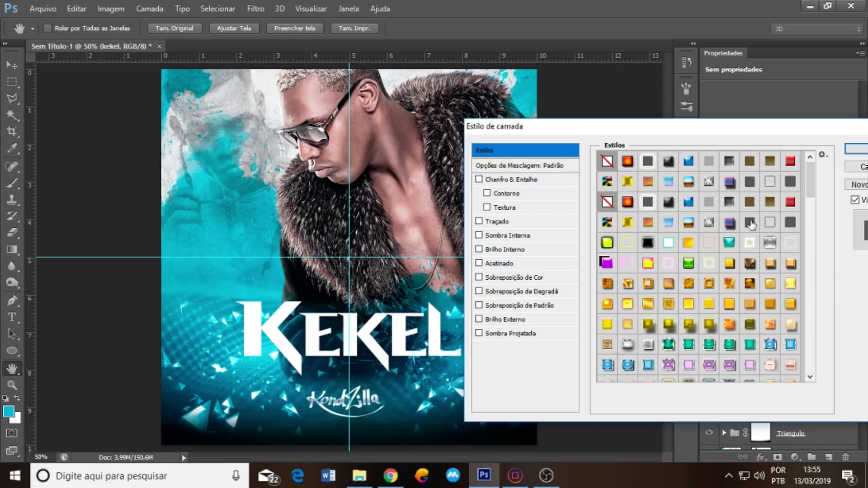
click(770, 244)
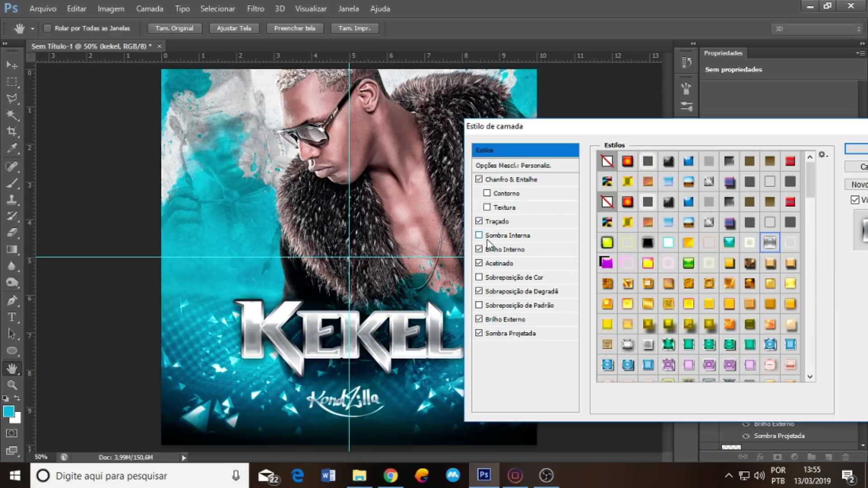
click(478, 221)
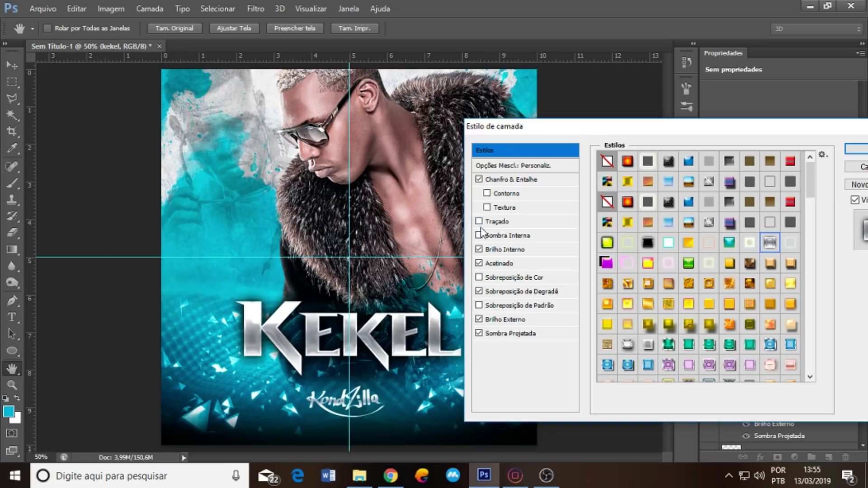
click(478, 333)
click(479, 319)
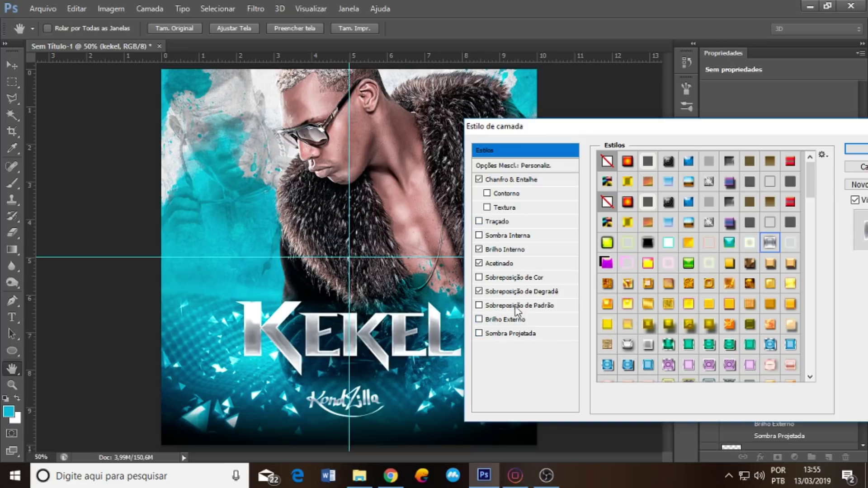
click(855, 150)
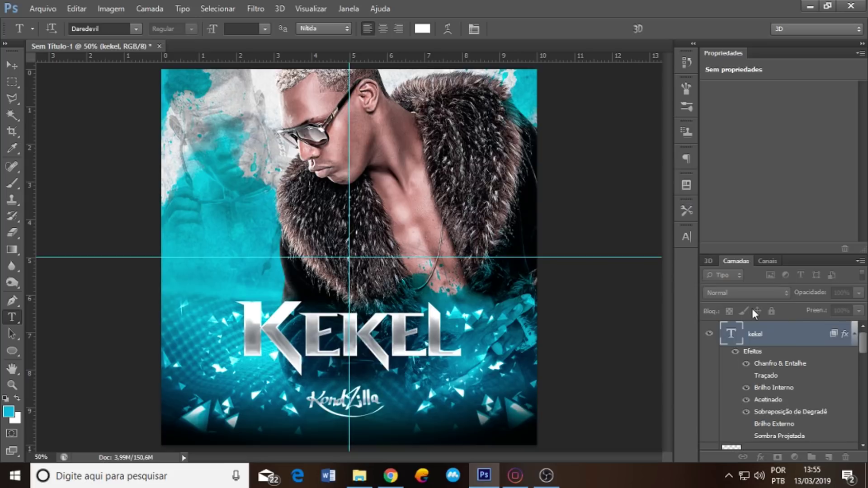
Duplicate the kekel title layer and reselect the original kekel layer.
key(ctrl+t)
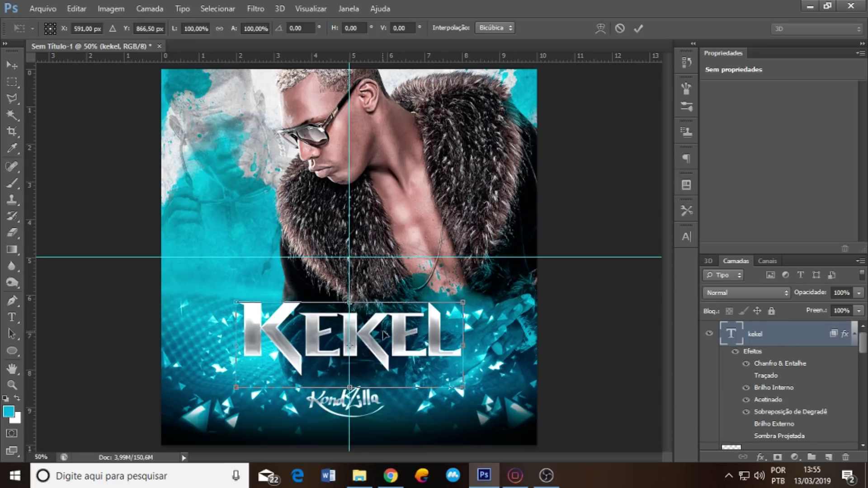
key(Return)
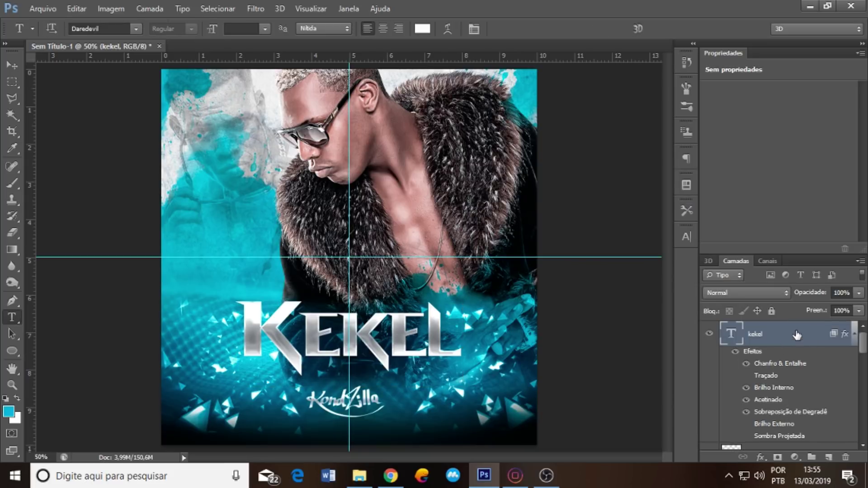
key(ctrl+j)
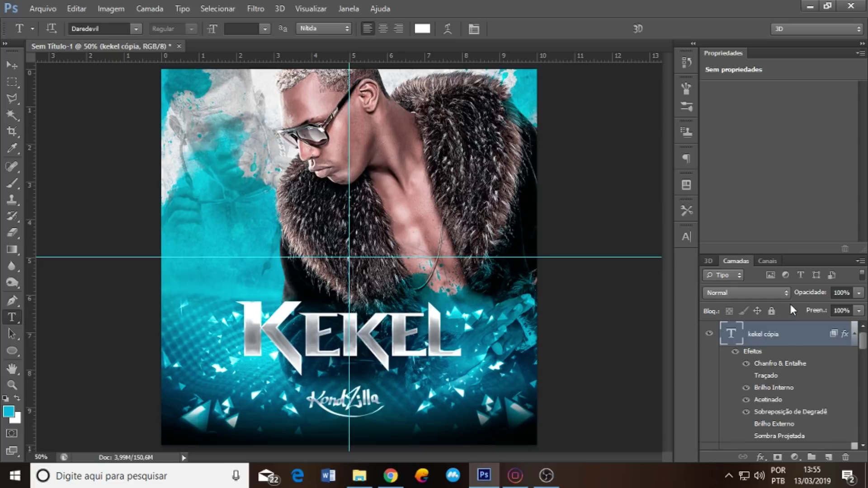
scroll(859, 348, down, 3)
scroll(779, 398, down, 2)
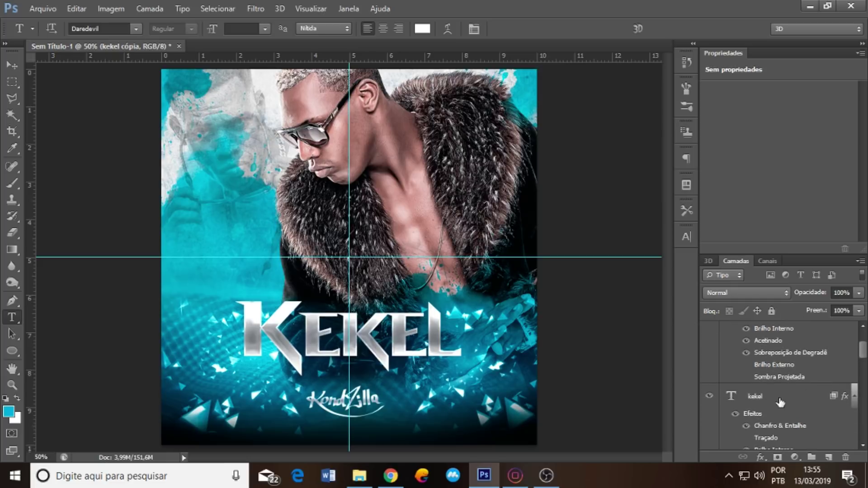
click(781, 401)
Rescale the original kekel title slightly, to about 98%.
key(ctrl+t)
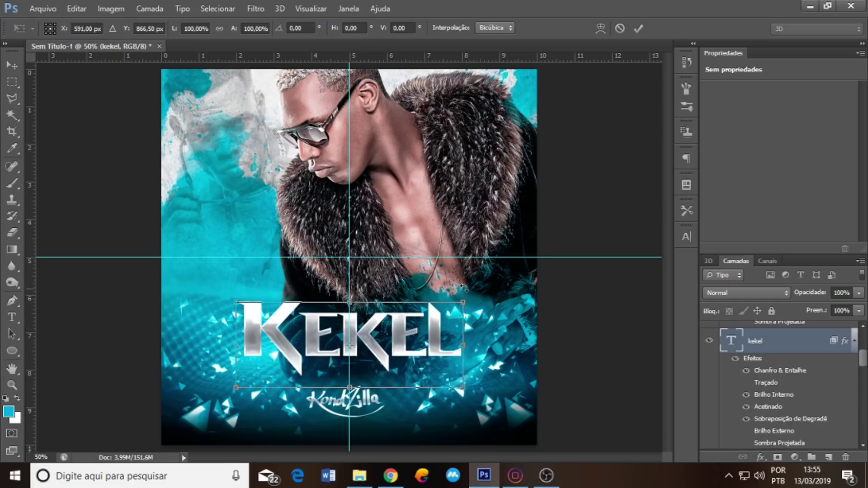
drag(464, 300, 460, 301)
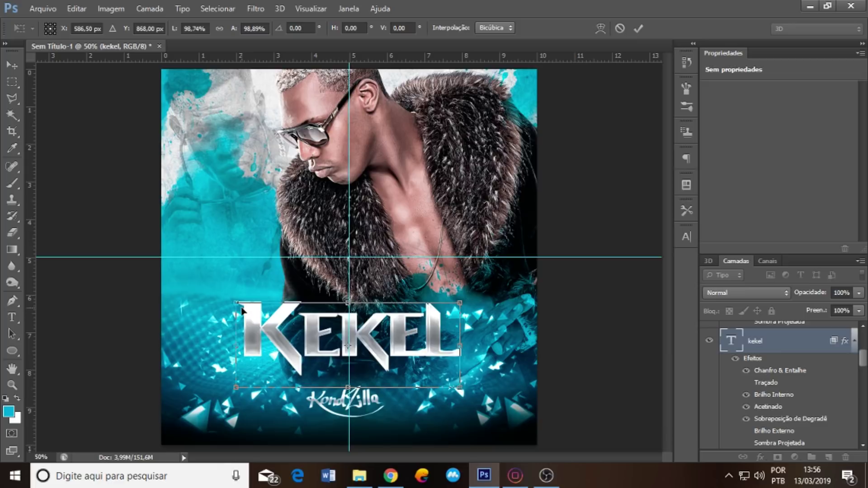
drag(235, 302, 236, 301)
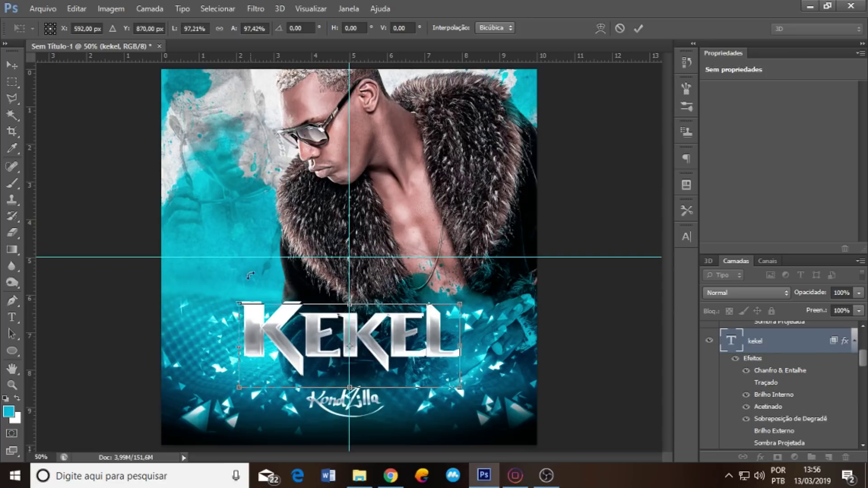
drag(236, 302, 231, 298)
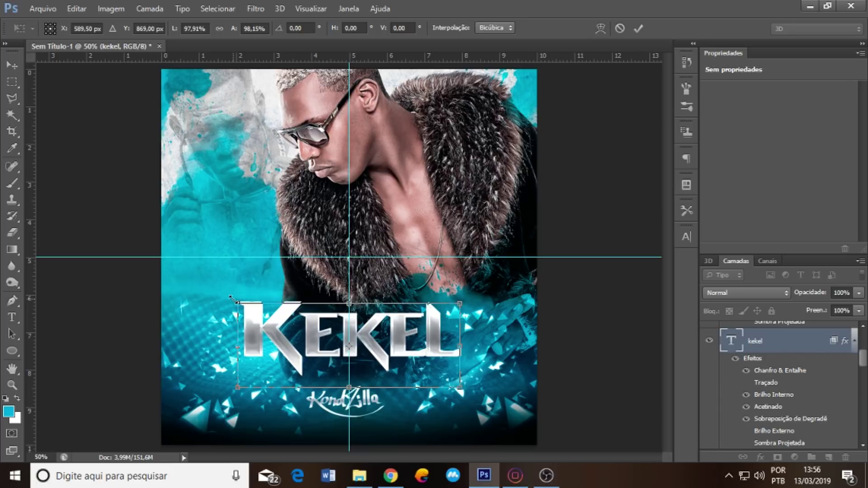
key(Return)
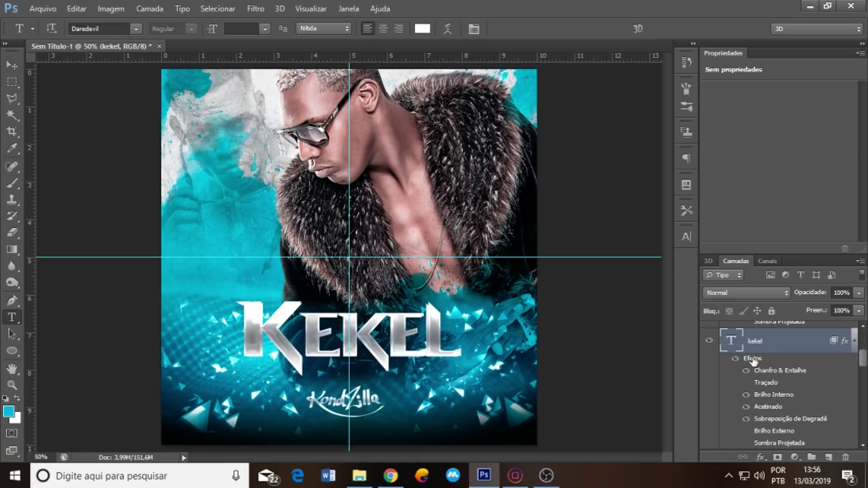
Apply the gold-edged chrome preset from Estilos to the kekel layer.
double_click(752, 359)
click(524, 150)
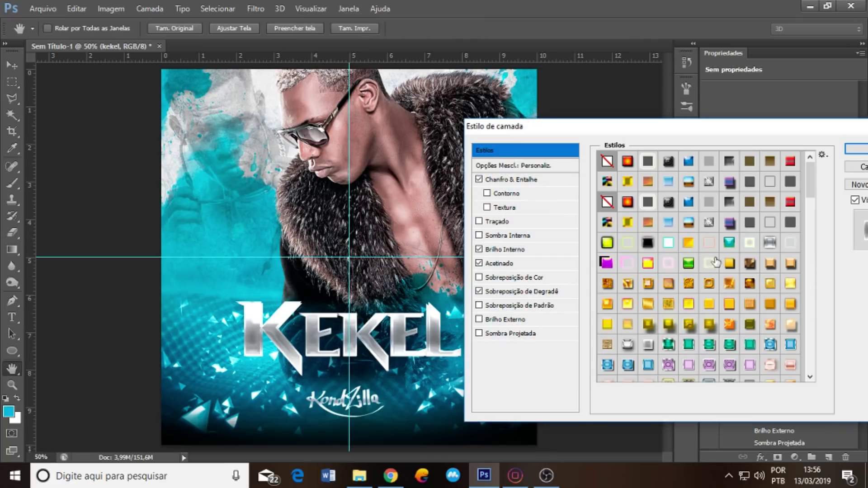
click(729, 242)
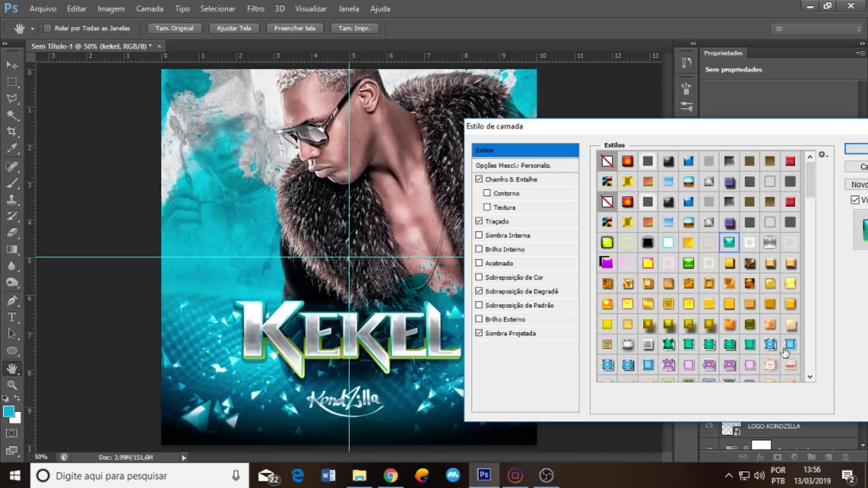
click(730, 305)
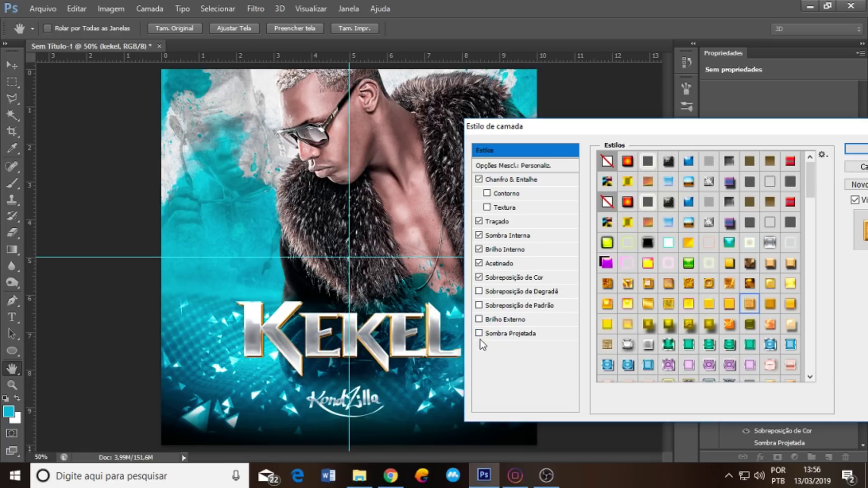
click(855, 150)
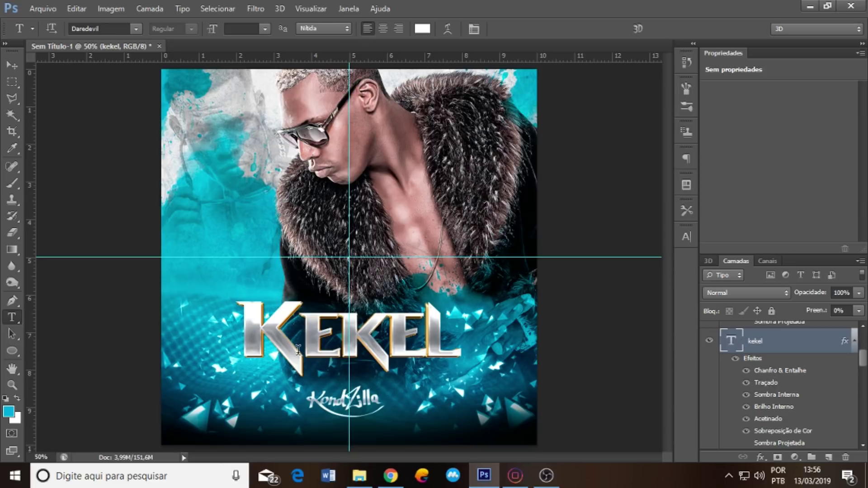
Change the kekel Traçado (stroke) colour to teal sampled from the poster.
double_click(775, 373)
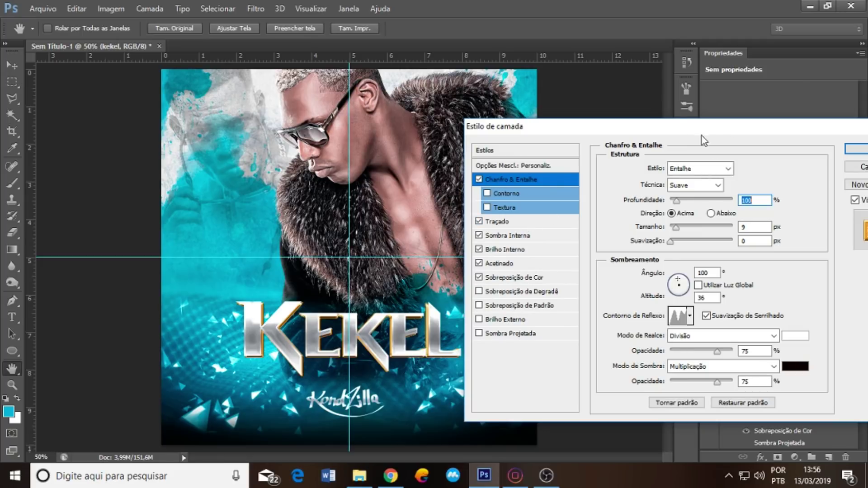
drag(653, 135, 625, 105)
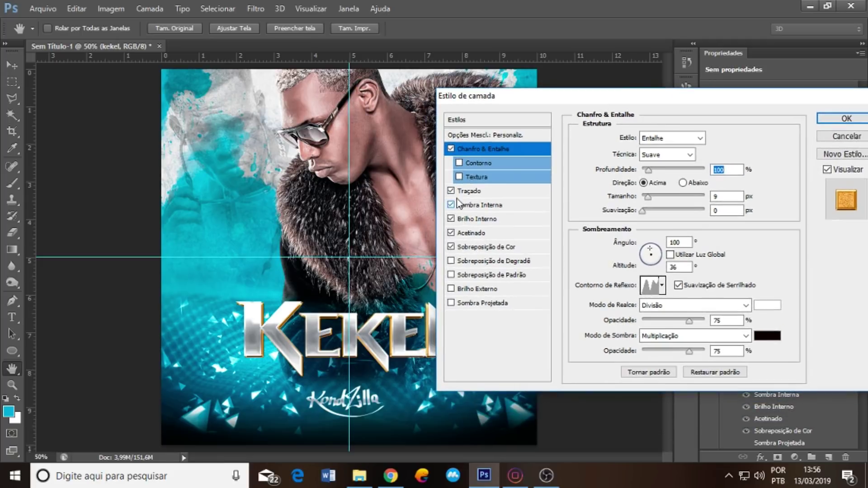
click(501, 195)
click(604, 226)
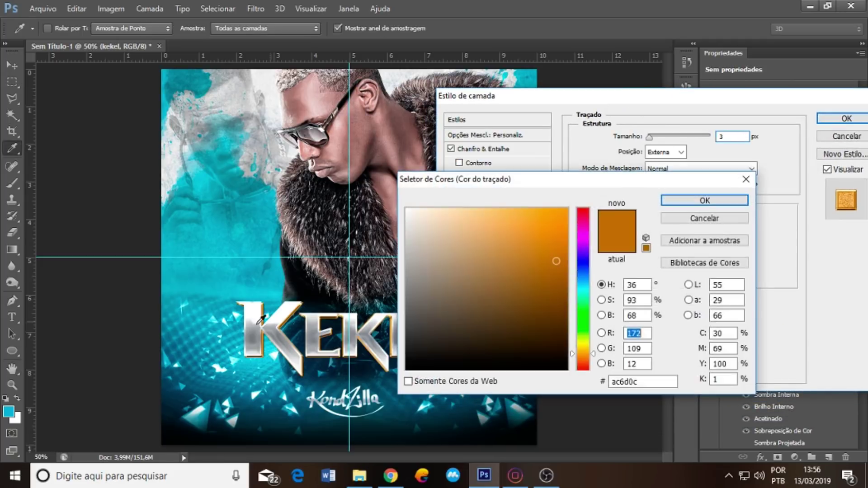
click(244, 287)
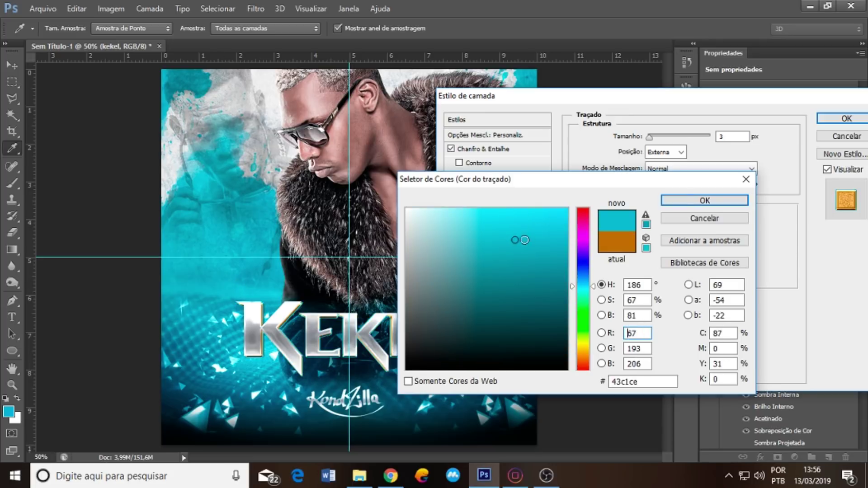
click(696, 200)
Change the Brilho Interno (inner glow) colour to teal sampled from the poster.
click(483, 205)
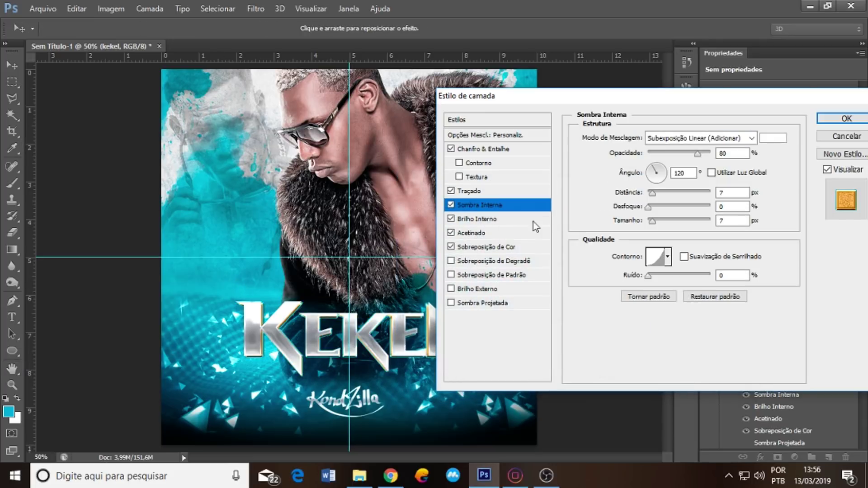
click(483, 220)
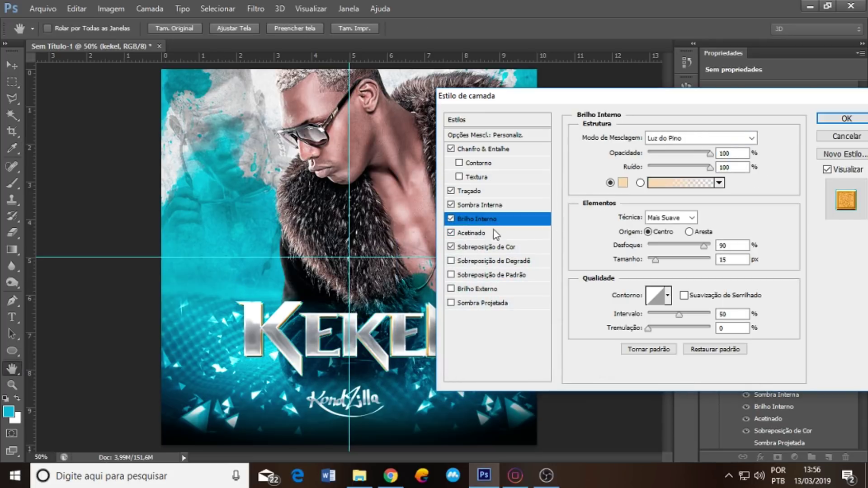
click(623, 182)
click(258, 262)
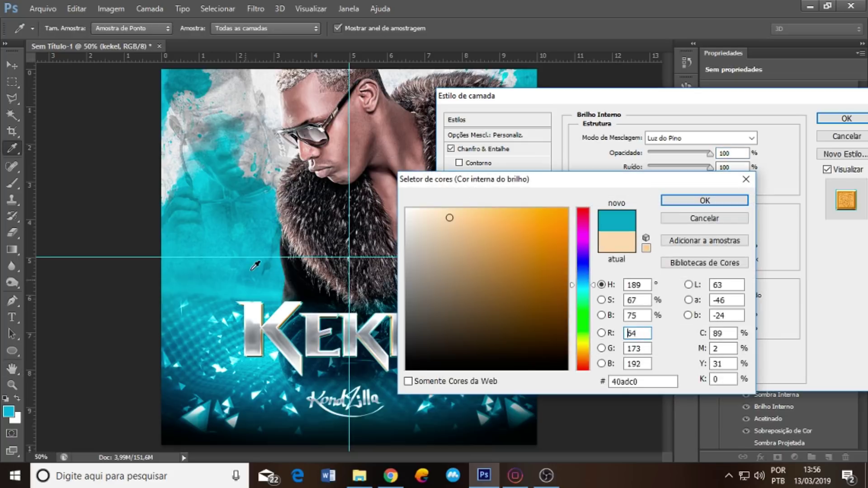
click(694, 202)
Change the Sobreposição de Cor overlay to sampled teal and apply the style.
click(479, 232)
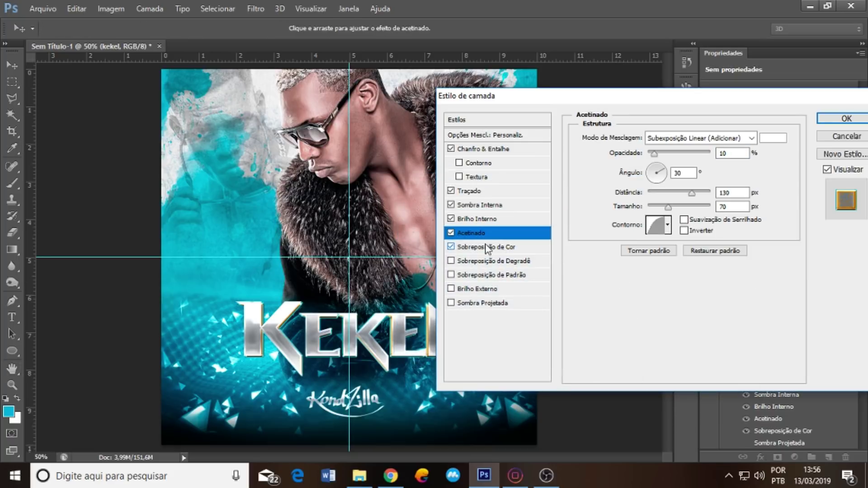
click(543, 247)
click(777, 144)
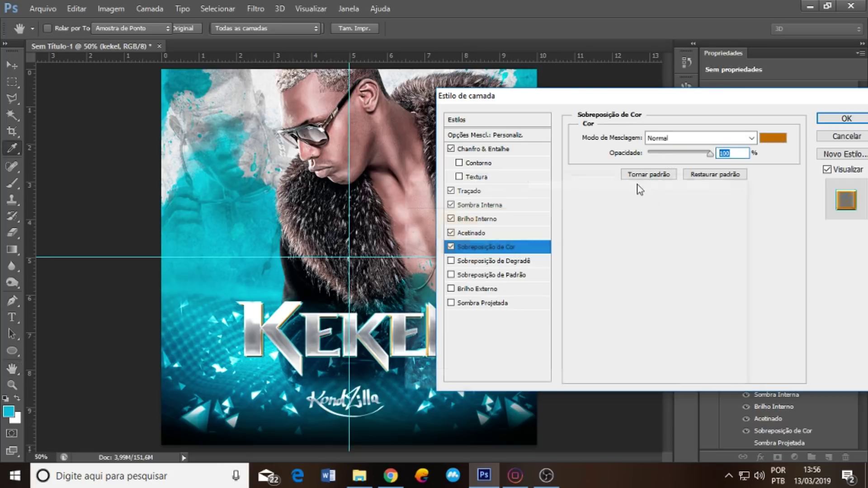
click(253, 267)
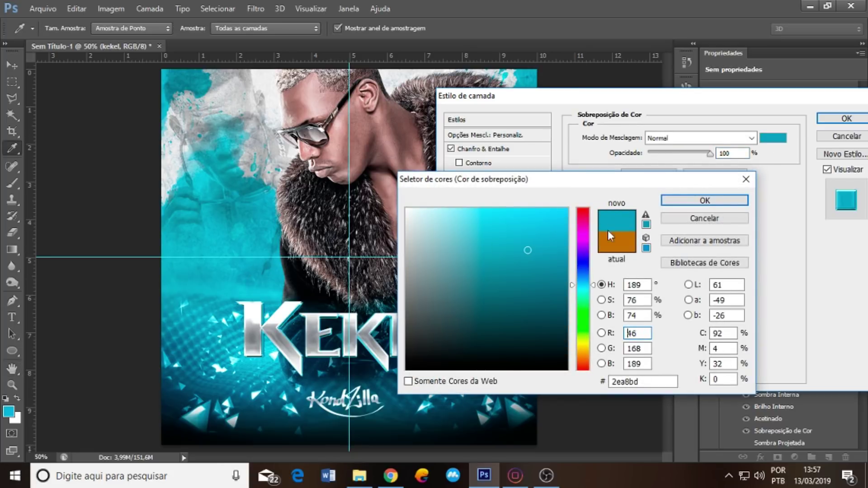
click(707, 201)
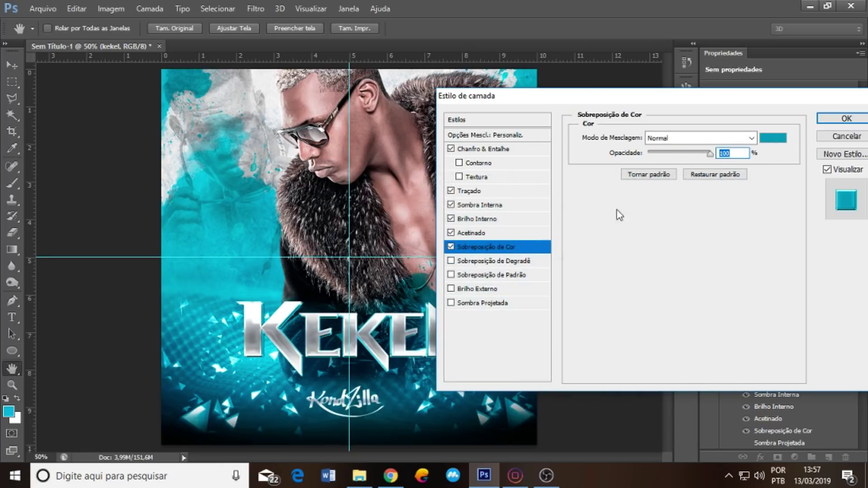
click(843, 118)
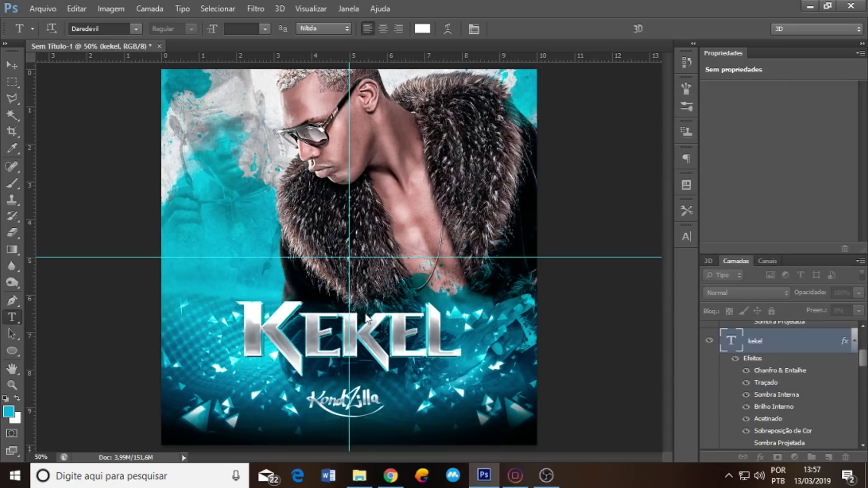
scroll(850, 355, up, 2)
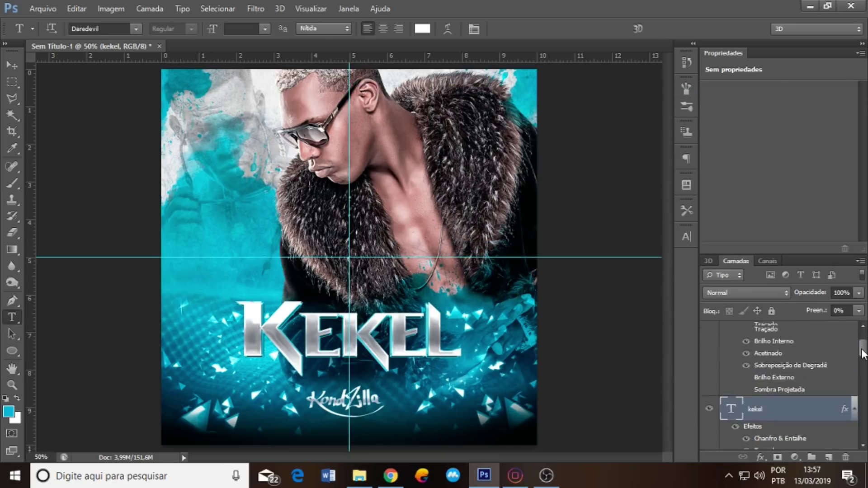
scroll(850, 356, up, 1)
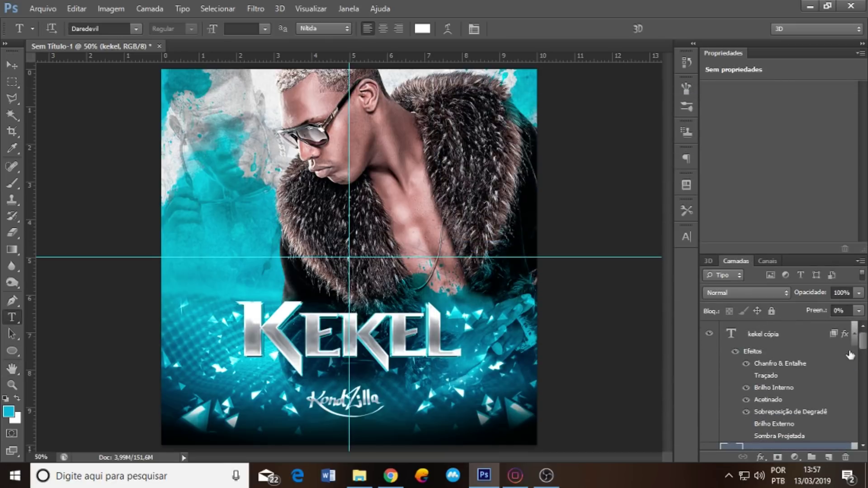
Set kekel cópia's drop shadow to Multiplicação, about 44% opacity, 15 spread.
double_click(769, 436)
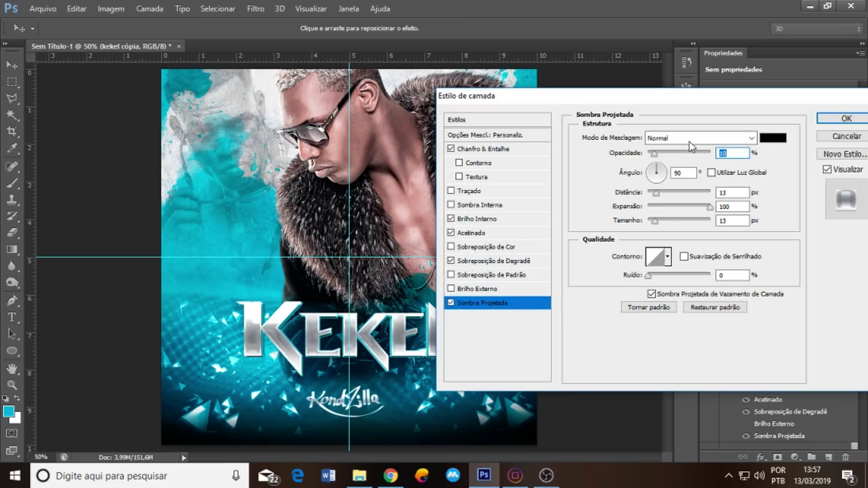
click(698, 138)
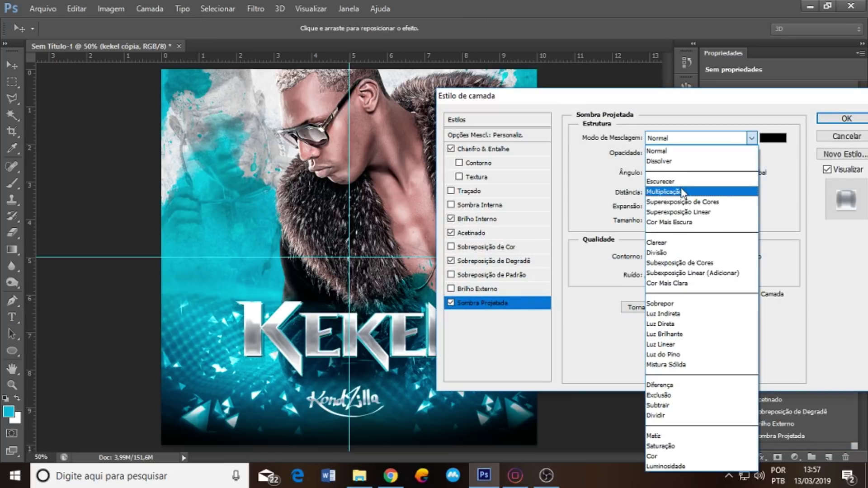
click(680, 192)
click(675, 152)
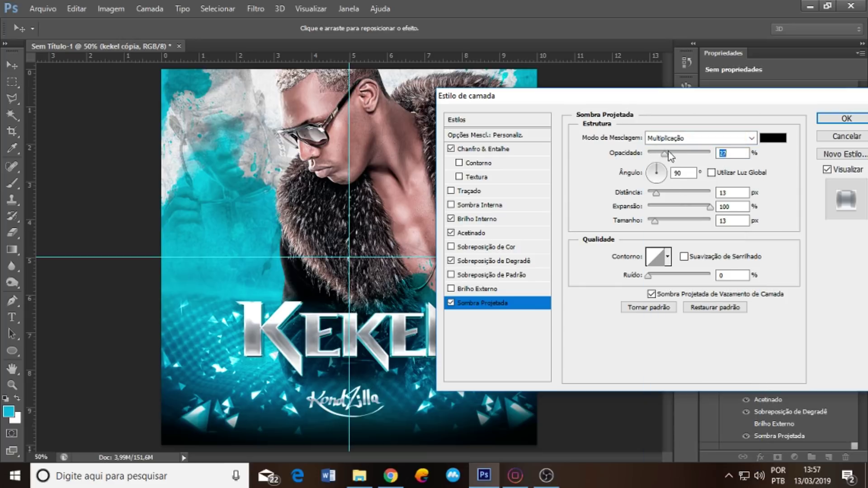
drag(710, 206, 655, 206)
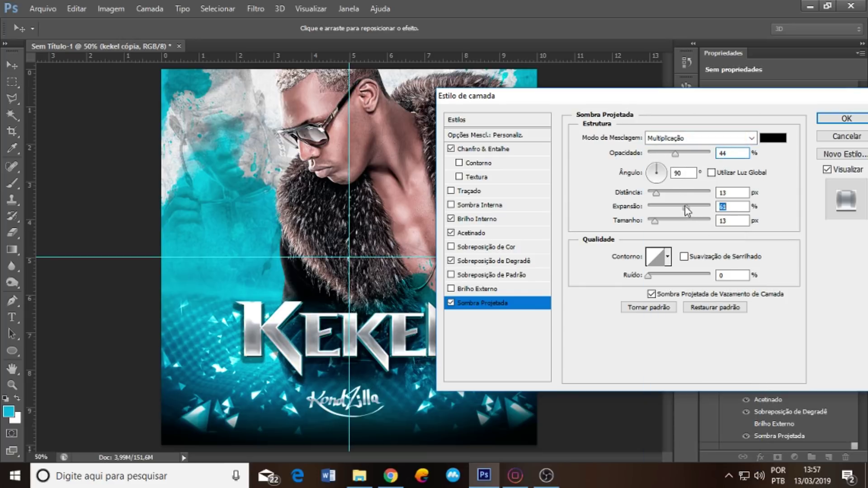
click(657, 206)
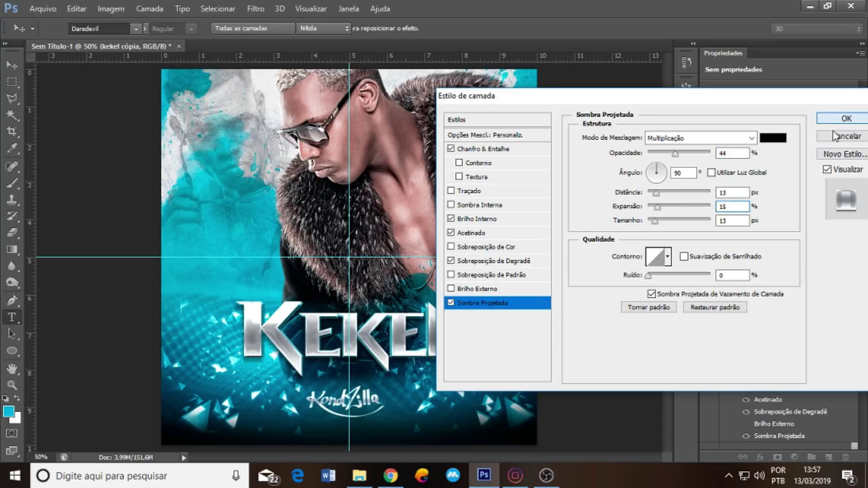
click(846, 116)
drag(863, 344, 863, 362)
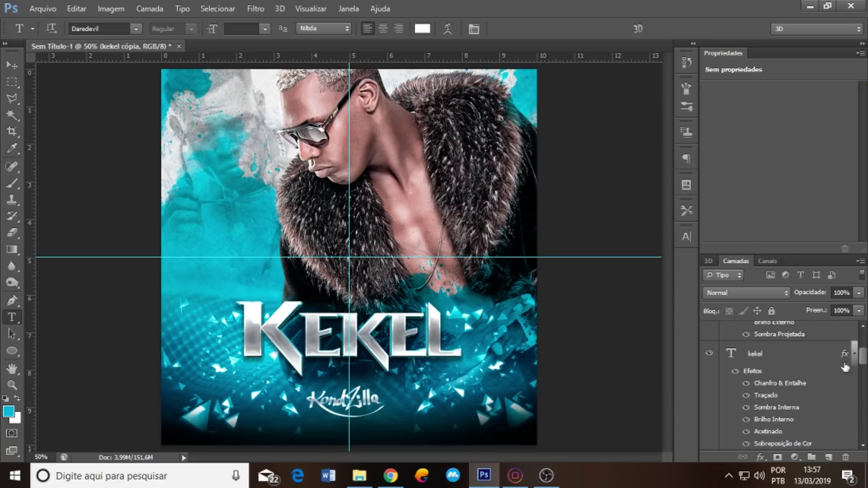
Set the kekel layer's drop shadow to Multiplicação with size reduced to about 1 px.
click(777, 395)
double_click(775, 444)
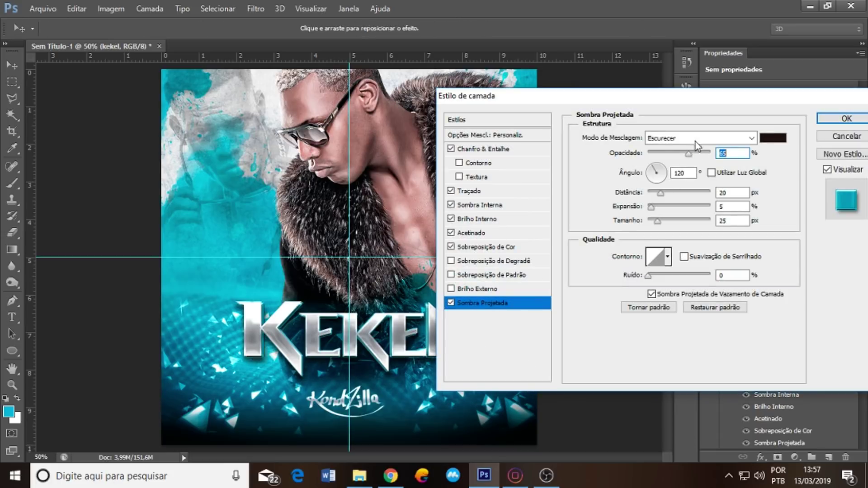
click(695, 142)
click(671, 190)
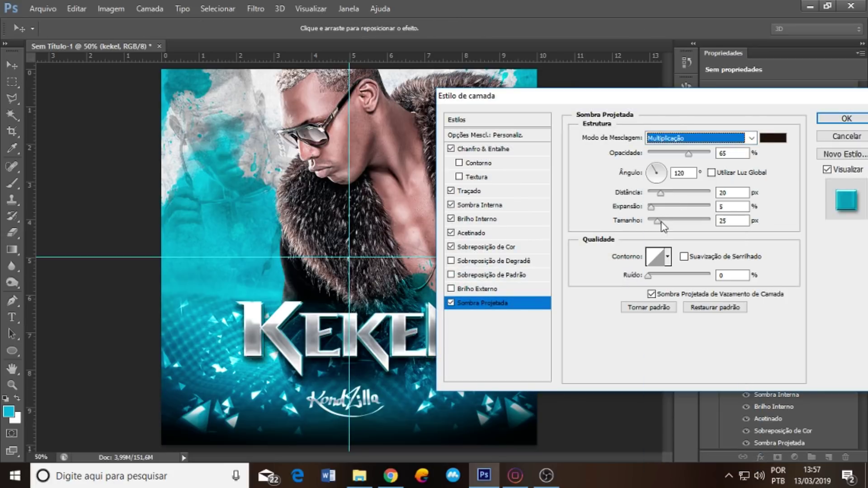
mouse_move(661, 223)
mouse_down()
mouse_move(647, 221)
mouse_move(655, 193)
mouse_up()
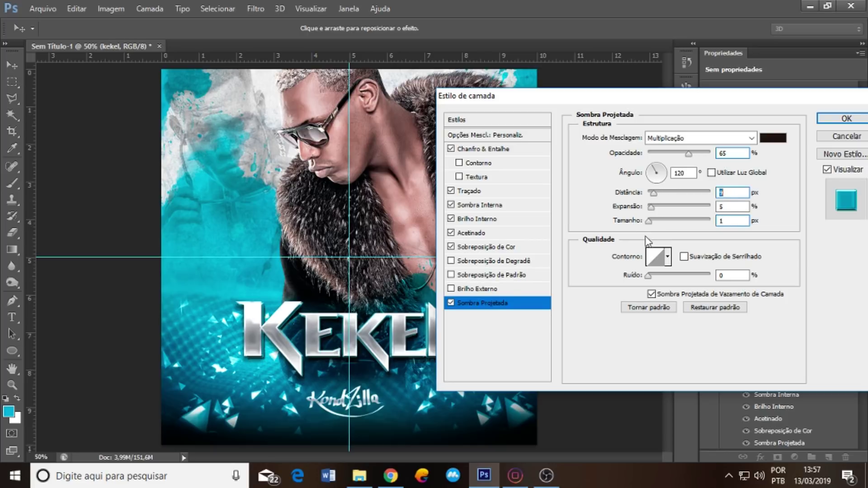
click(450, 303)
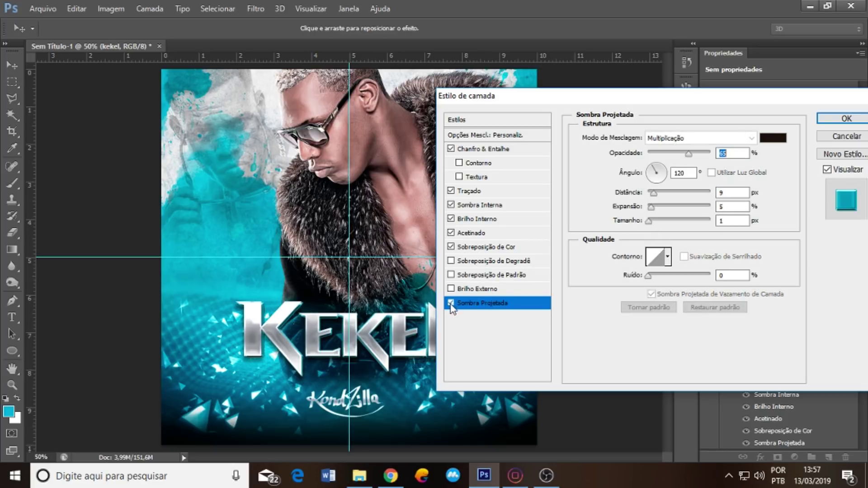
click(451, 303)
click(450, 304)
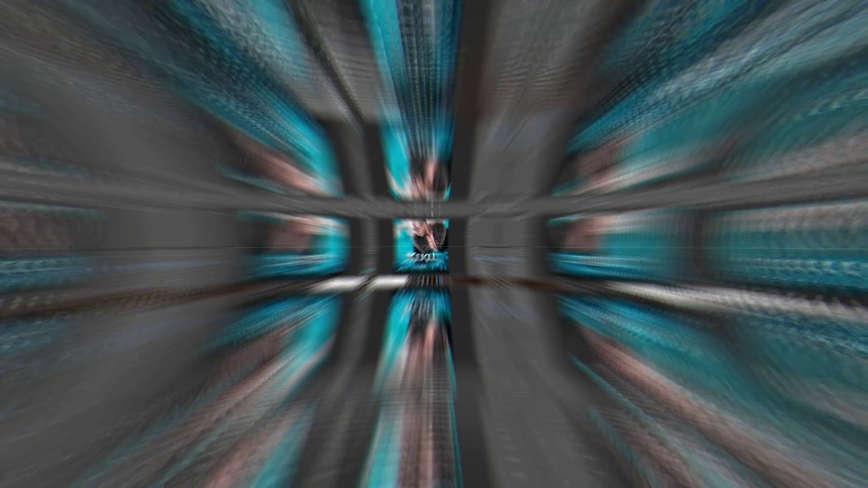
Paste the Flare (9) image into the MC KEKEL folder and drag it toward Photoshop.
key(ctrl+v)
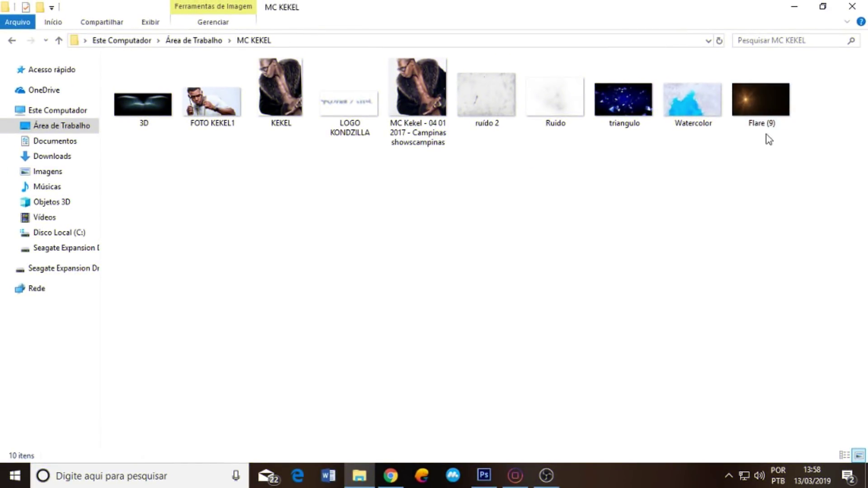
drag(767, 98, 435, 366)
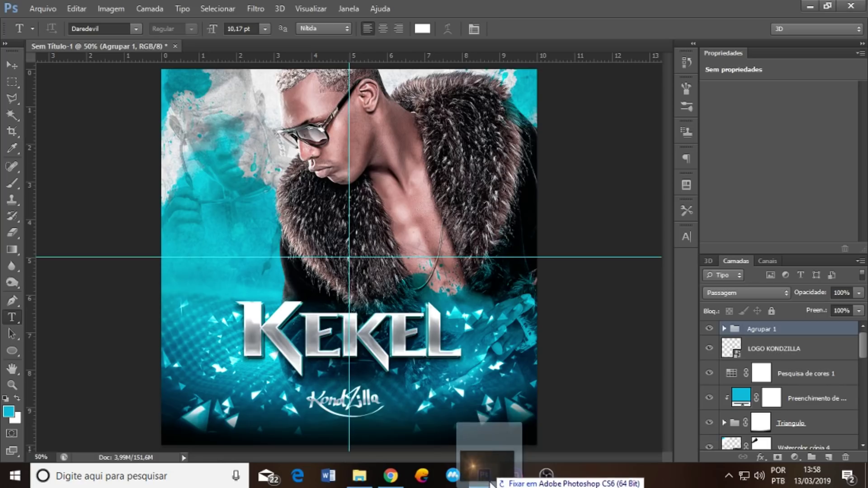
Place the Flare (9) image on the poster and rasterize its layer.
drag(436, 366, 447, 332)
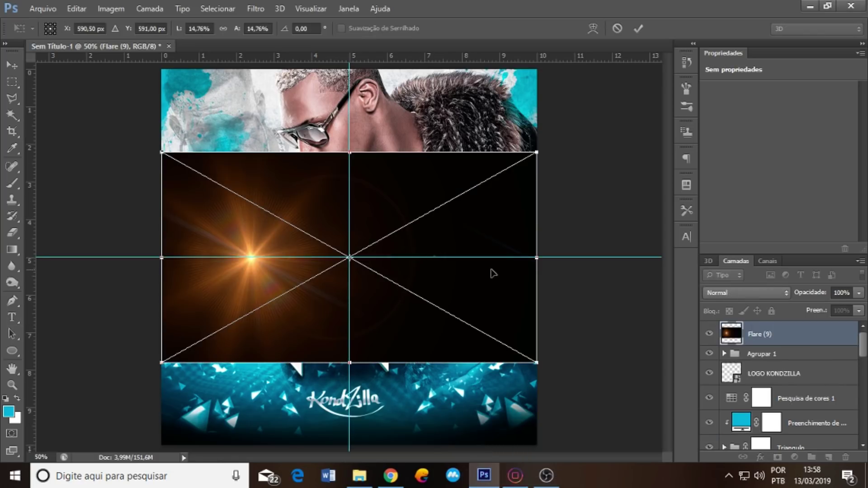
key(Return)
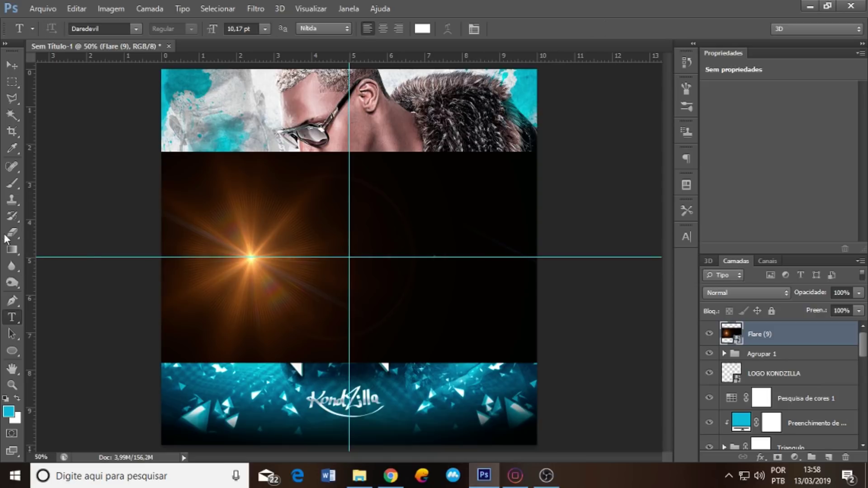
click(12, 233)
click(335, 227)
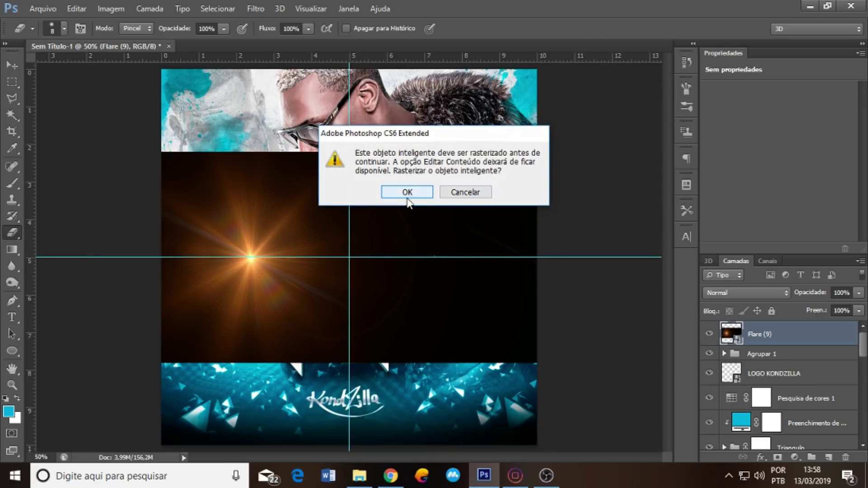
click(407, 197)
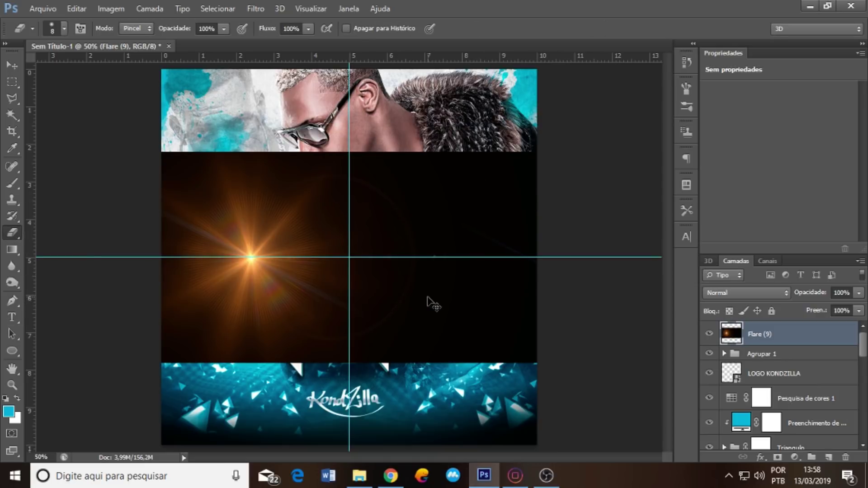
Shift the flare's hue by +175 to turn it from orange to blue.
key(ctrl+u)
mouse_move(697, 185)
mouse_down()
mouse_move(763, 186)
mouse_move(641, 187)
mouse_move(759, 186)
mouse_up()
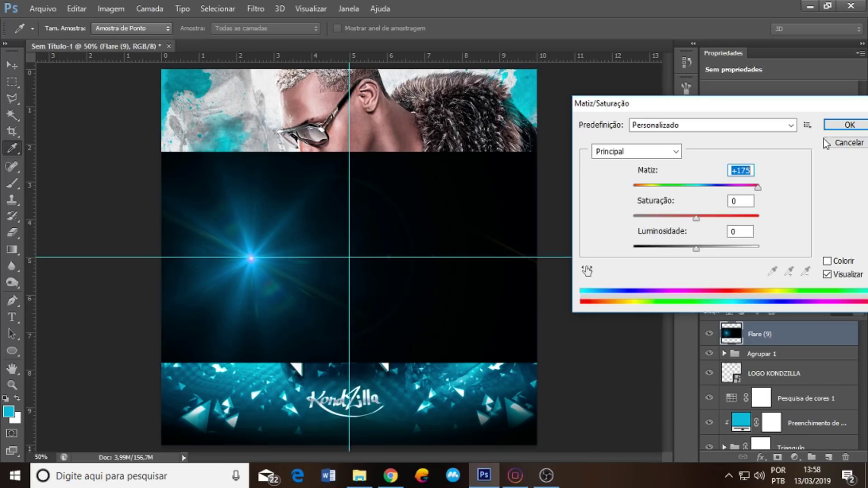
click(847, 125)
Hide guides, blend the flare in Linear Dodge (Add), and shrink it onto KEKEL's K.
key(ctrl+semicolon)
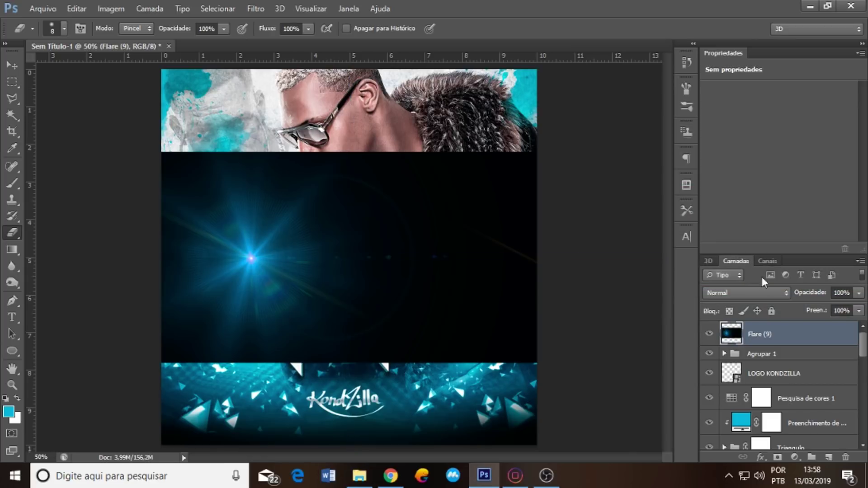
click(736, 293)
click(753, 129)
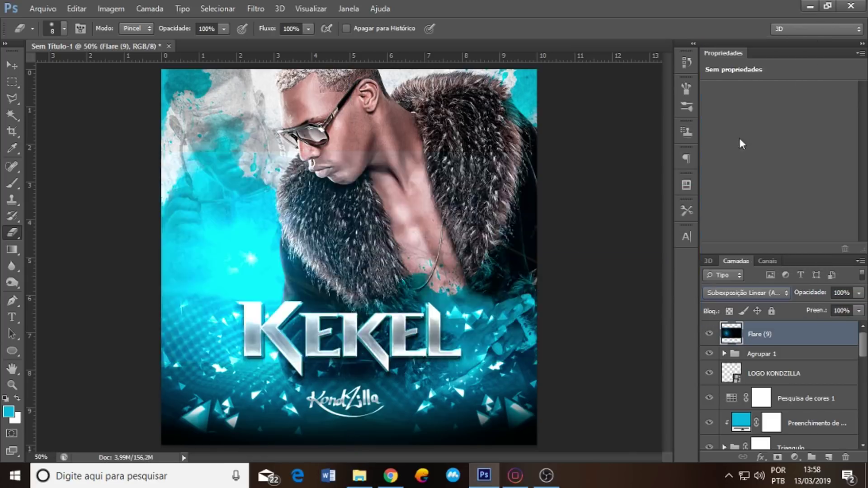
drag(272, 270, 276, 322)
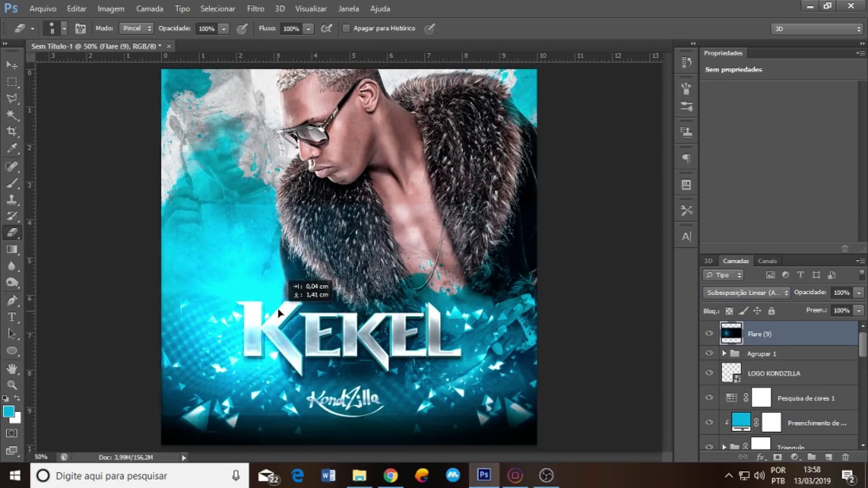
key(ctrl+t)
drag(545, 206, 283, 348)
mouse_move(231, 379)
mouse_down()
mouse_move(299, 302)
mouse_move(336, 300)
mouse_up()
key(Return)
Add a gradient layer mask so only a small flare spot remains.
key(e)
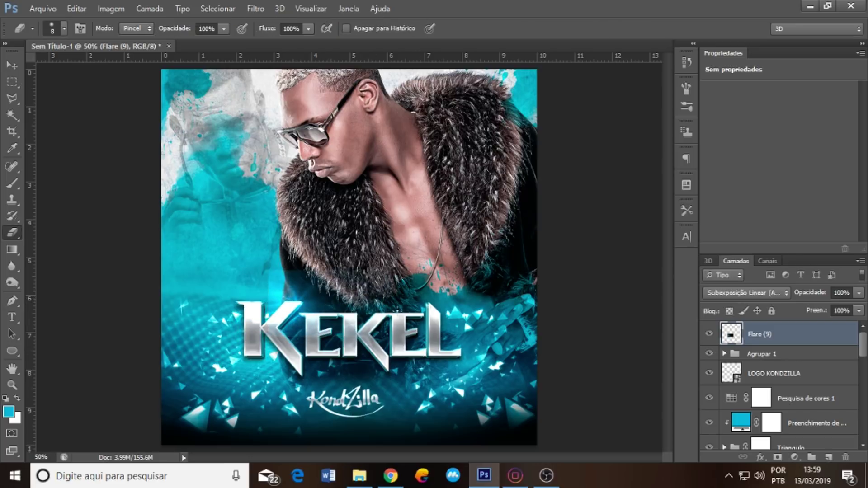
click(777, 458)
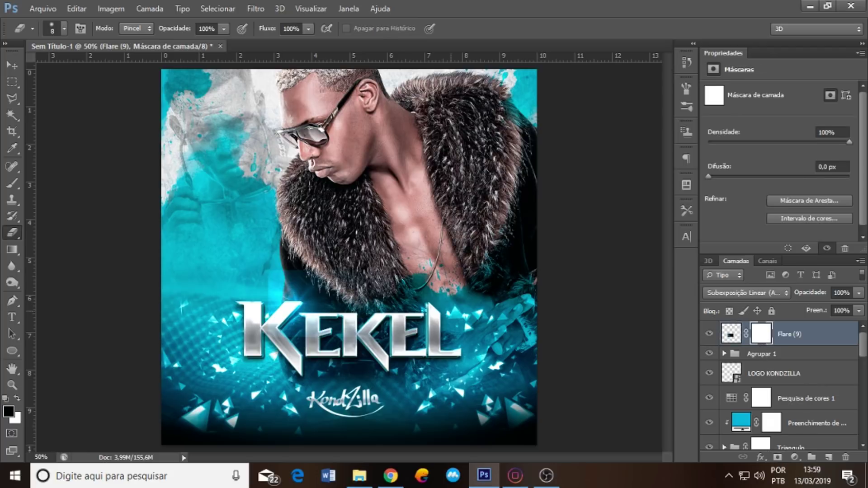
key(g)
drag(281, 252, 266, 288)
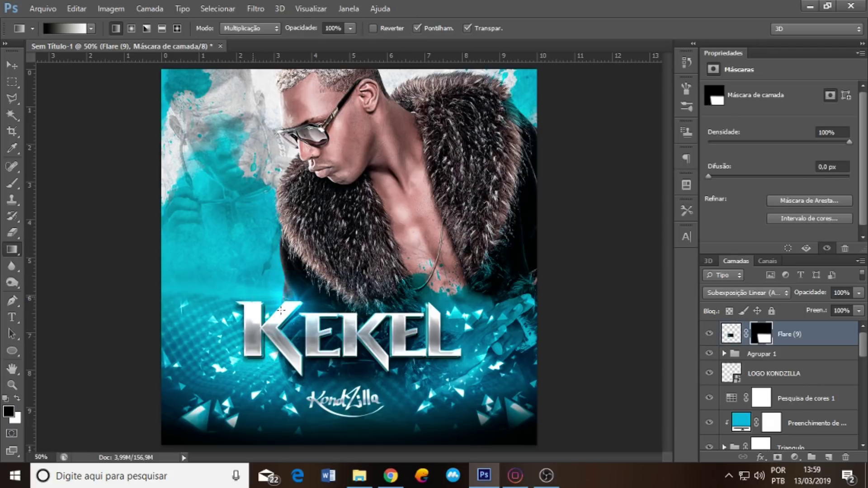
drag(307, 345, 353, 316)
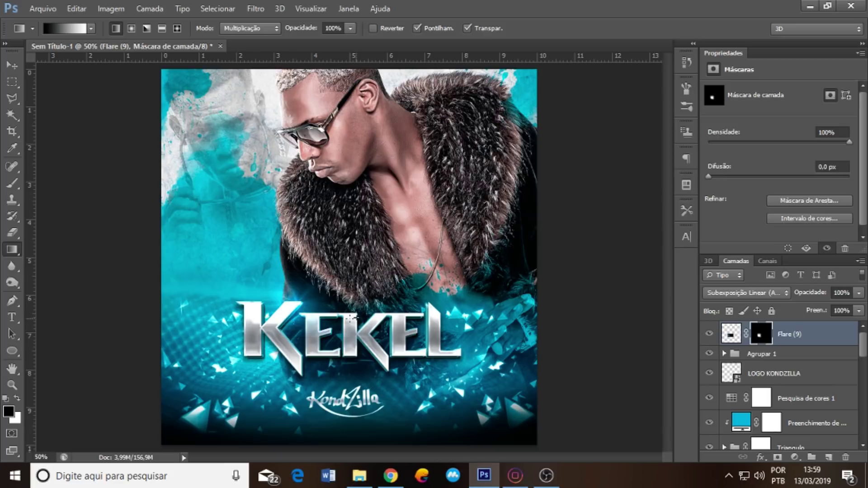
click(709, 336)
Alt-drag copies of the masked flare along the KEKEL lettering.
mouse_move(371, 303)
mouse_down()
mouse_move(316, 304)
mouse_move(319, 352)
mouse_move(360, 308)
mouse_move(413, 312)
mouse_move(472, 360)
mouse_up()
ctrl+alt+click(310, 335)
ctrl+alt+click(396, 320)
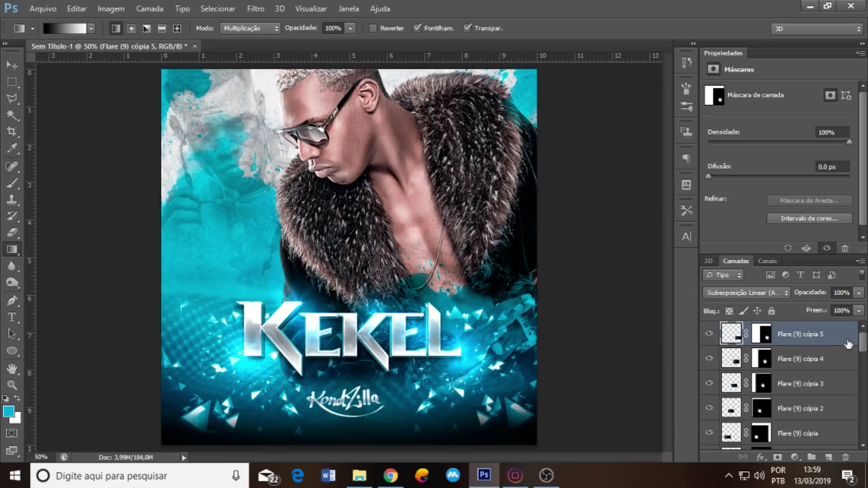
Give LOGO KONDZILLA a Multiply drop shadow at 75%, 120°, and nudge it up.
scroll(864, 344, down, 2)
scroll(864, 345, down, 1)
click(709, 395)
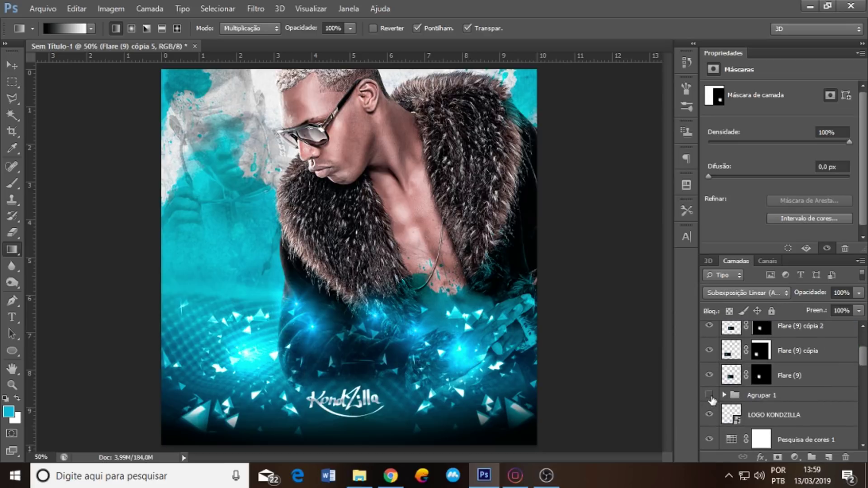
click(709, 415)
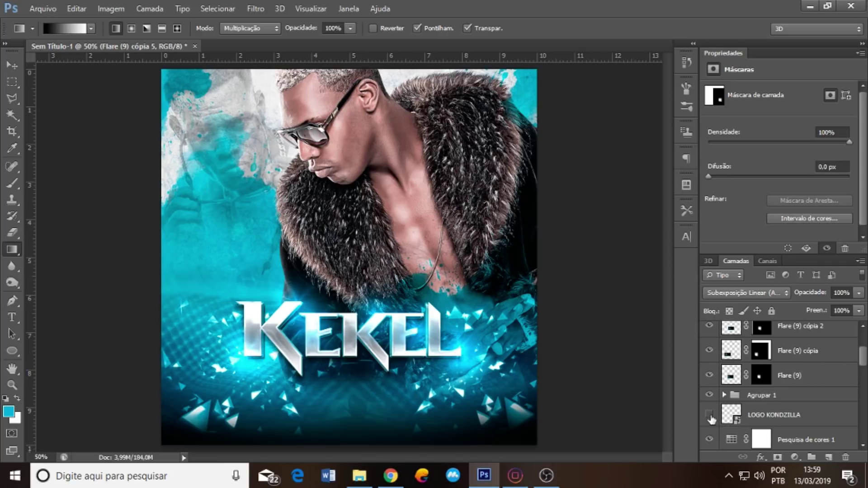
click(773, 415)
click(761, 457)
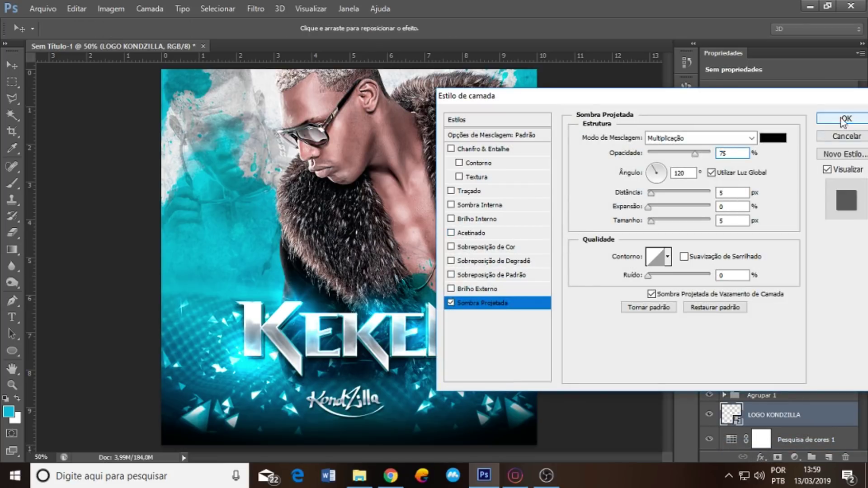
click(841, 119)
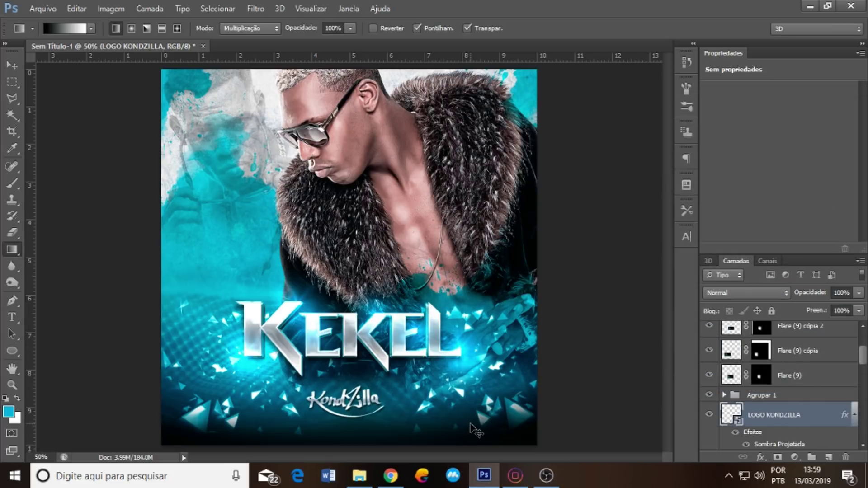
key(Up)
key(Up)
key(Up)
key(Up)
key(Up)
key(Up)
key(Up)
key(Up)
key(Up)
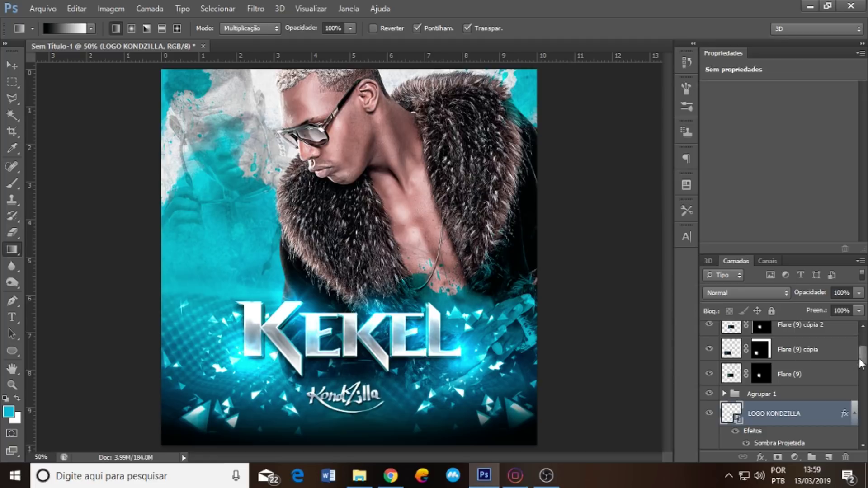
Show the Agrupar 1 group again and expand it to reach kekel cópia.
scroll(796, 375, down, 2)
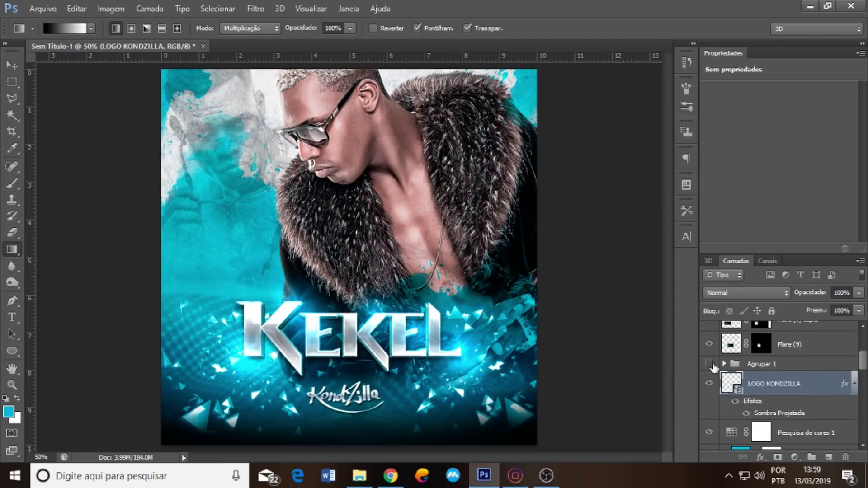
click(709, 363)
click(779, 385)
scroll(843, 367, down, 2)
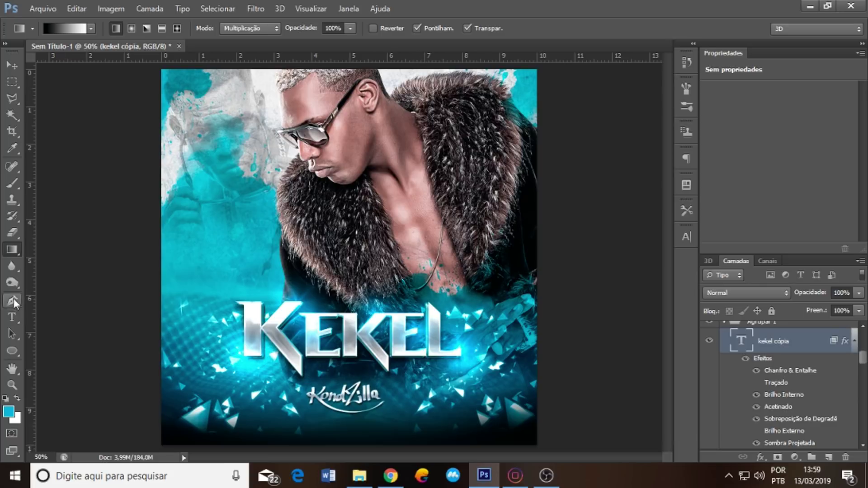
Type the MC text and move it centred above the KEKEL title.
click(12, 83)
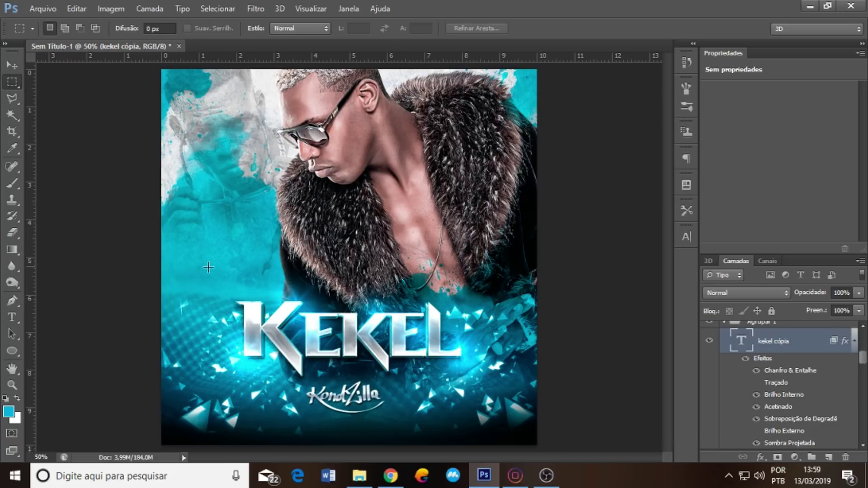
click(13, 317)
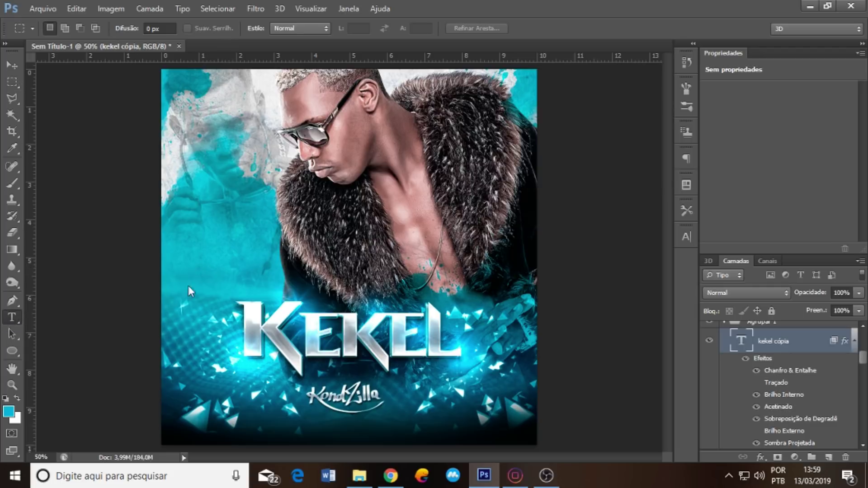
click(252, 272)
text(MC)
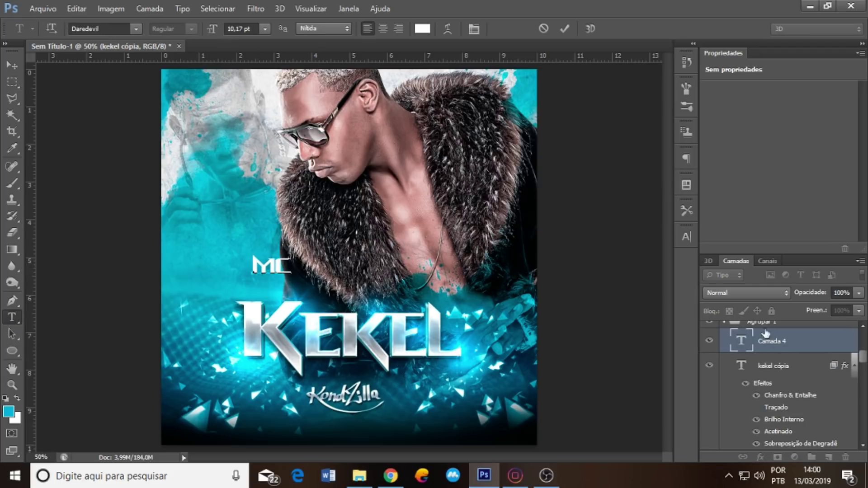
click(765, 333)
drag(289, 272, 383, 306)
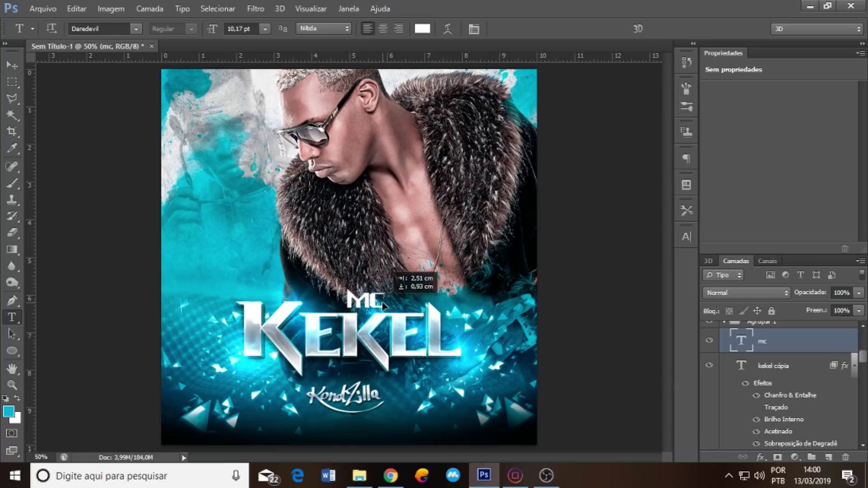
drag(383, 306, 366, 306)
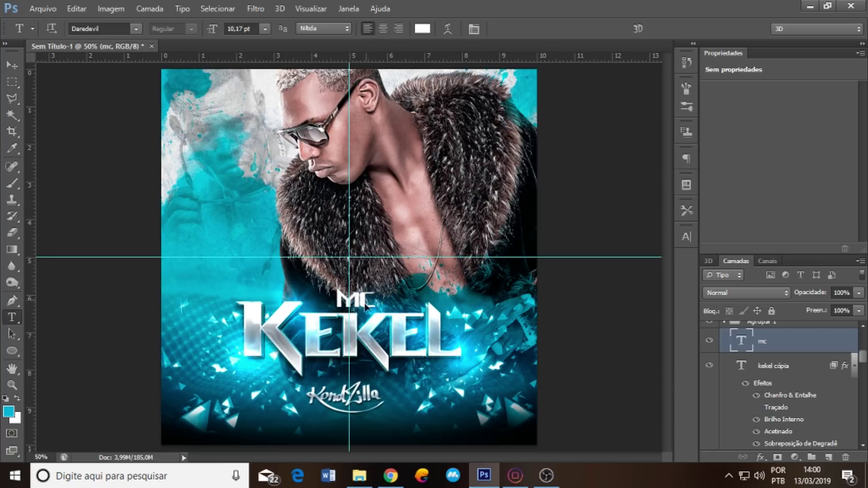
Fine-tune MC's position above KEKEL and set its font size to 6 pt.
key(ctrl+t)
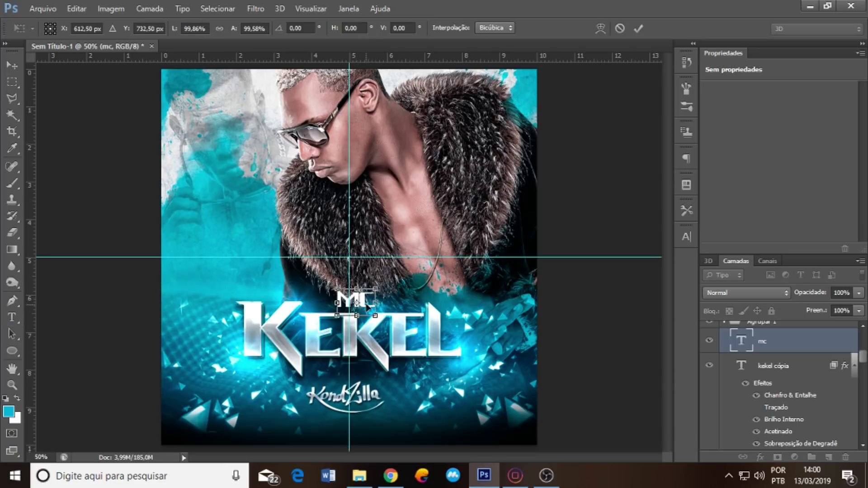
key(Return)
drag(367, 307, 390, 309)
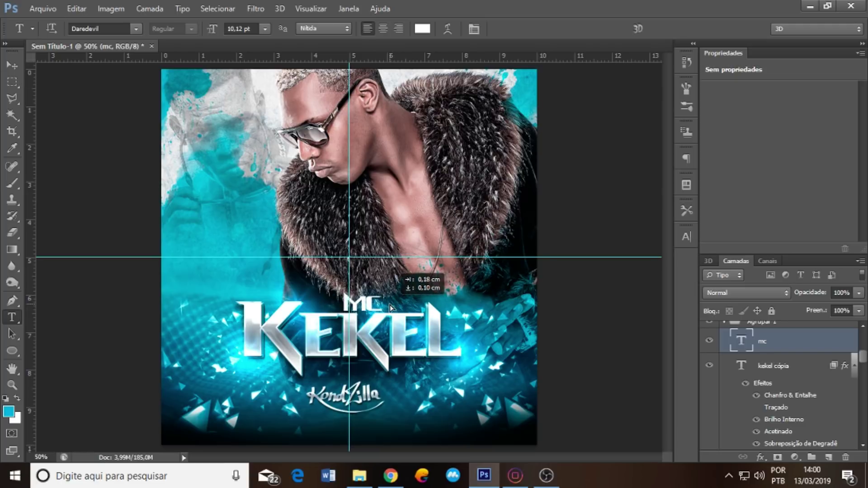
drag(390, 308, 391, 309)
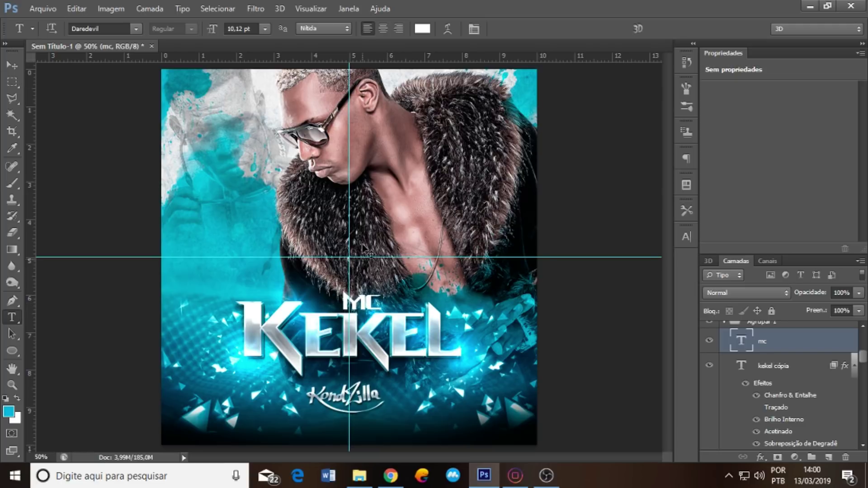
click(265, 28)
click(253, 60)
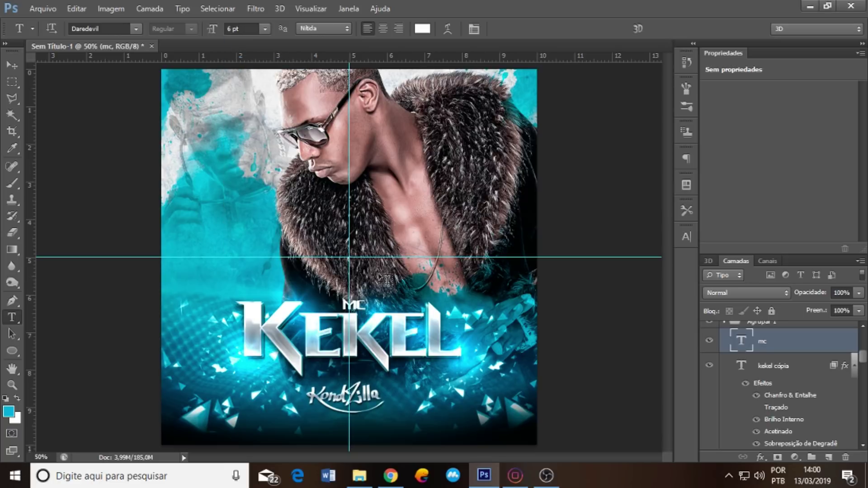
Copy the kekel cópia layer style and paste it onto the mc text layer.
drag(375, 309, 388, 287)
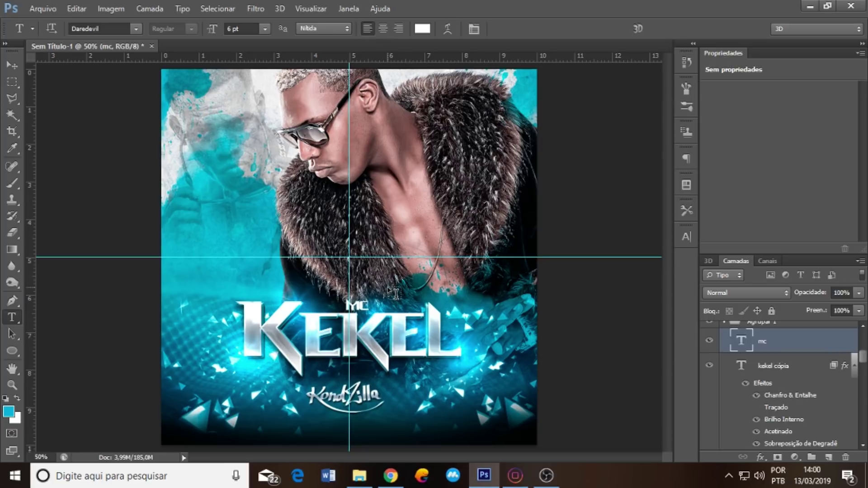
right_click(780, 372)
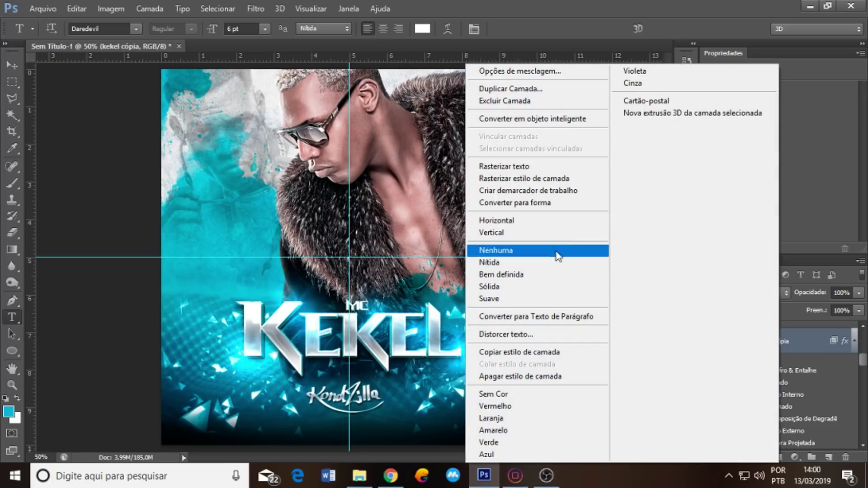
click(548, 352)
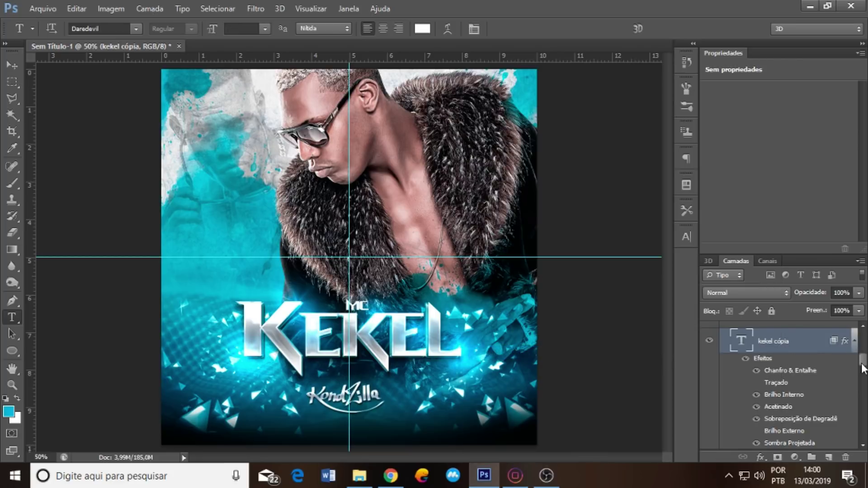
scroll(864, 368, up, 2)
right_click(759, 370)
click(555, 363)
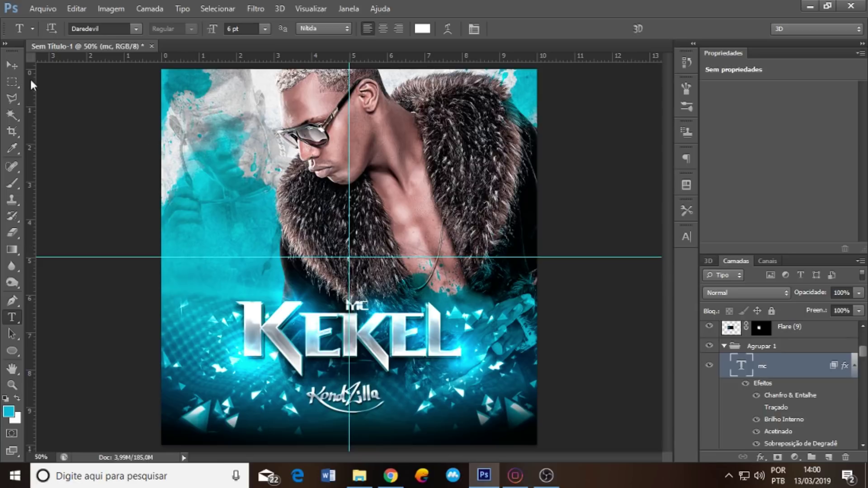
click(12, 82)
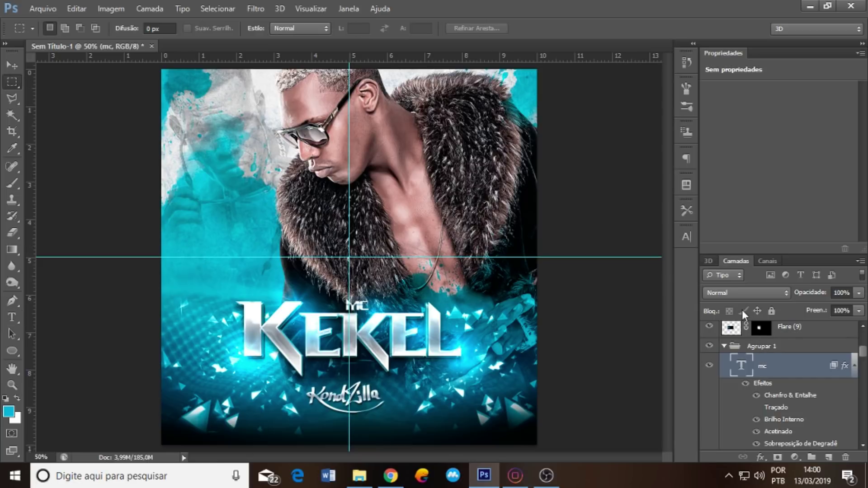
On a new layer, paint a thin white line strip and move it beside MC.
key(ctrl+shift+n)
key(Return)
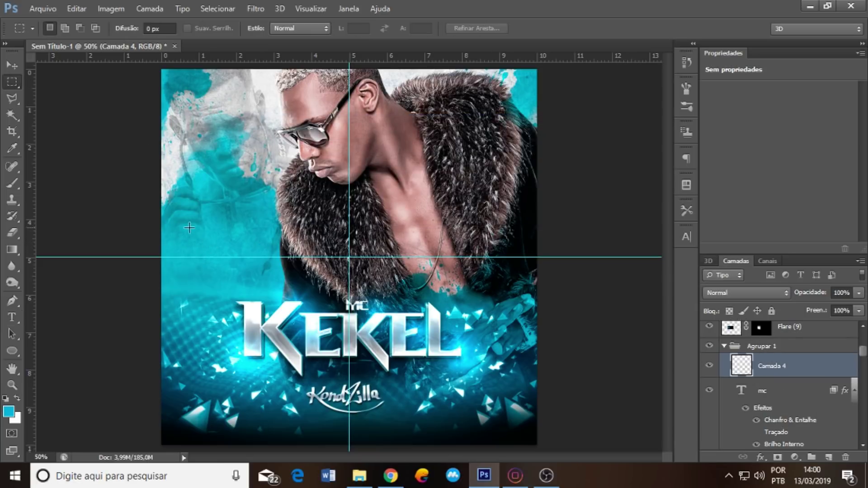
drag(177, 227, 284, 226)
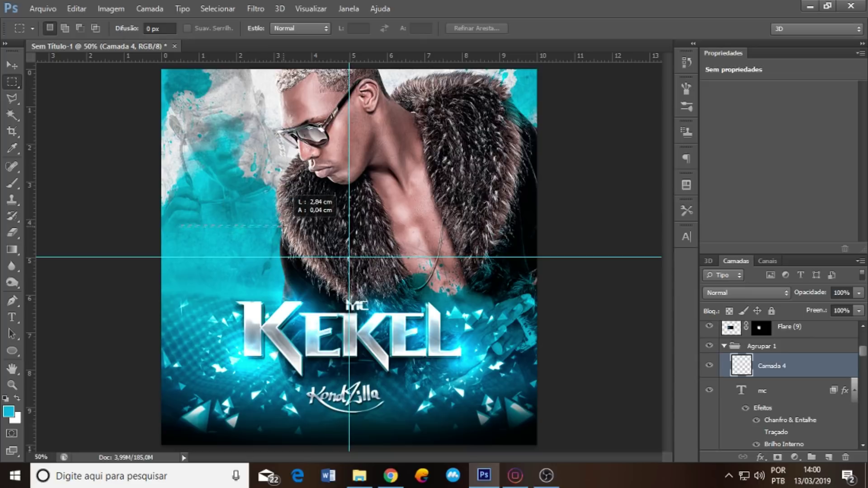
click(12, 183)
click(64, 29)
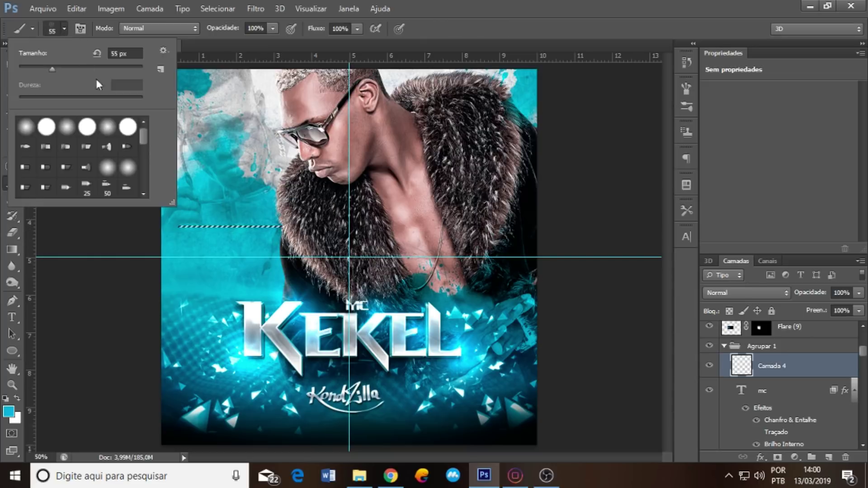
click(240, 197)
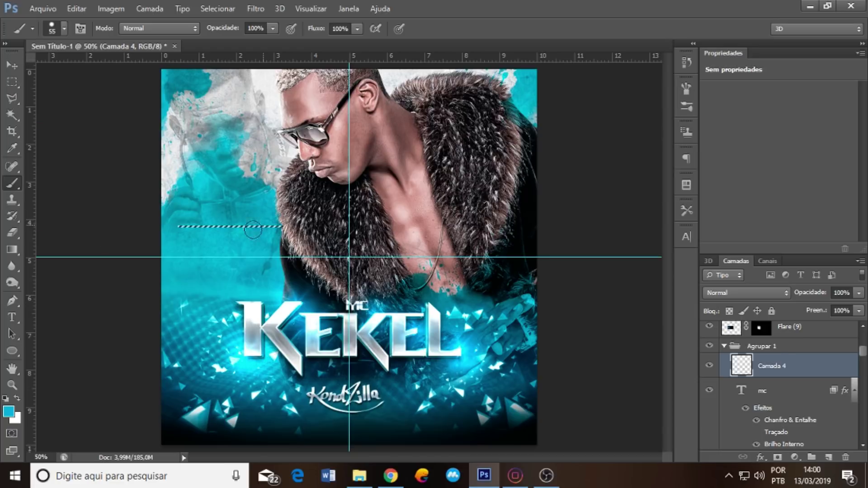
click(17, 398)
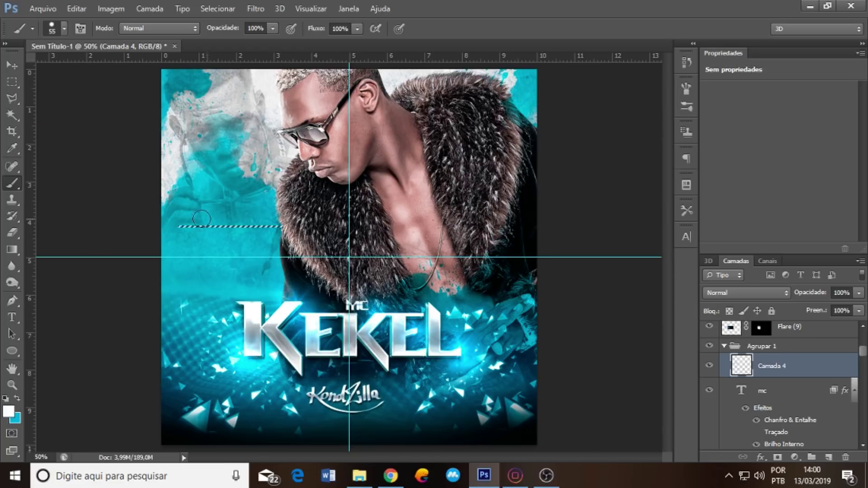
click(12, 81)
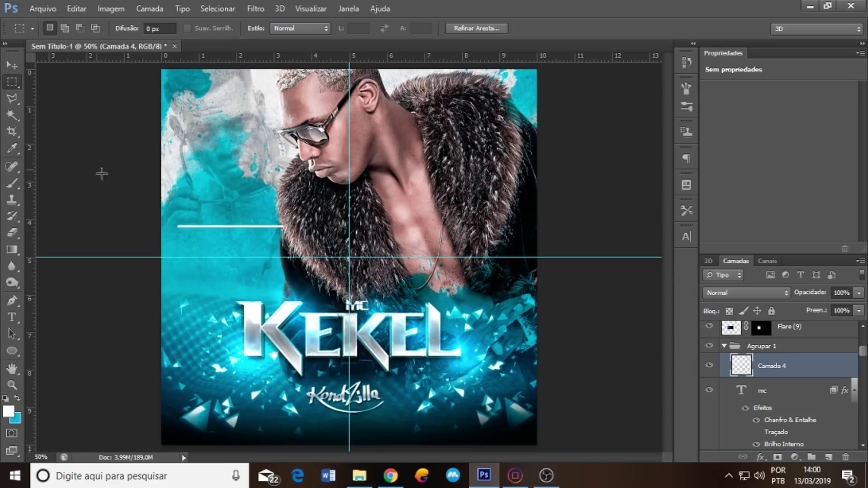
drag(315, 253, 353, 327)
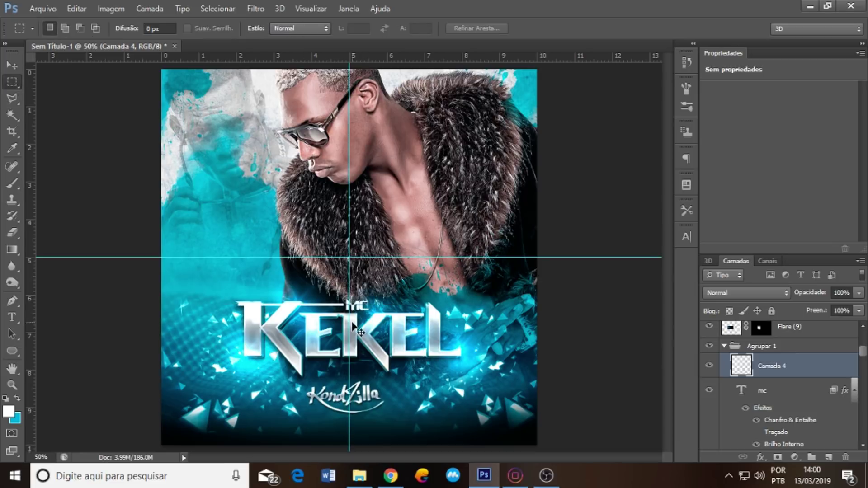
Duplicate the line to the right of MC and merge the line layers into one.
key(ctrl+j)
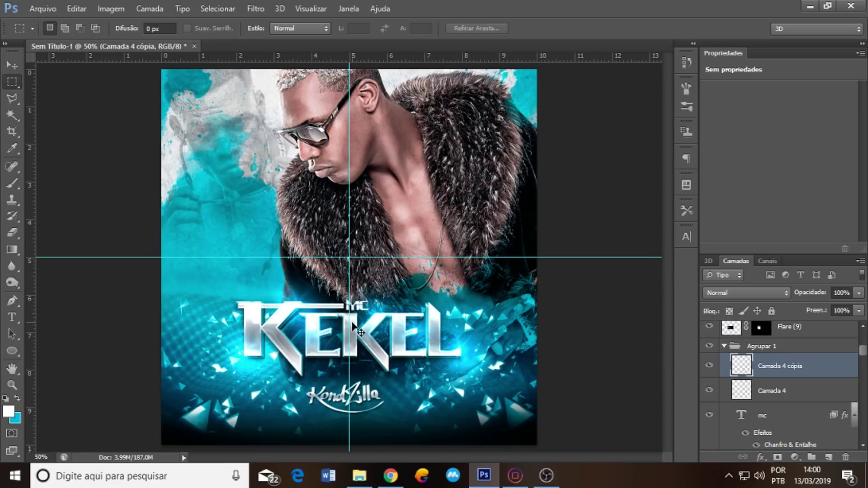
shift+click(774, 391)
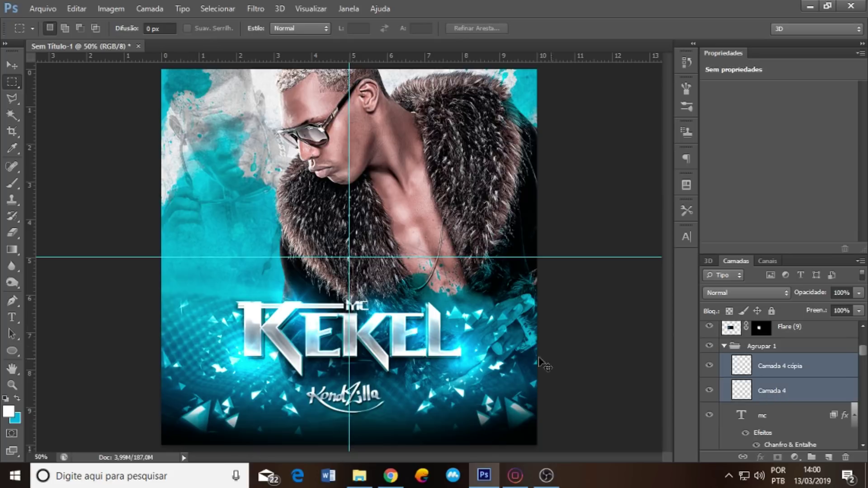
key(ctrl+j)
mouse_move(315, 332)
mouse_down()
mouse_move(445, 332)
mouse_move(434, 335)
mouse_up()
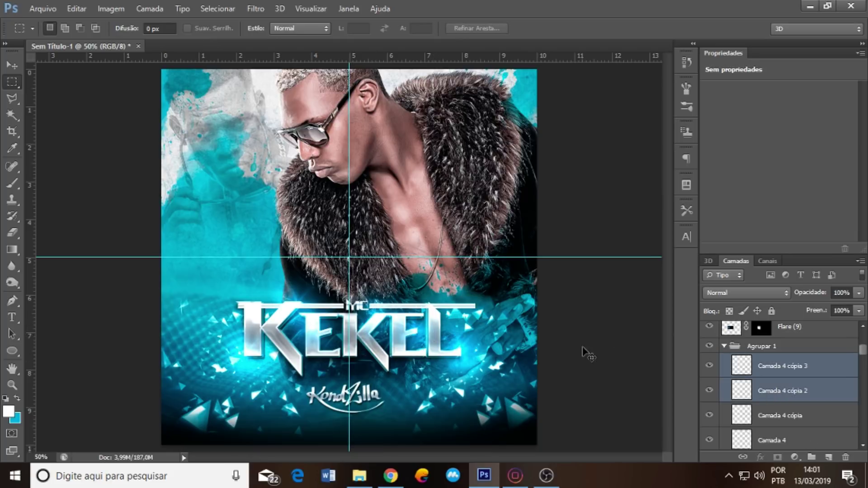
shift+click(793, 446)
right_click(803, 369)
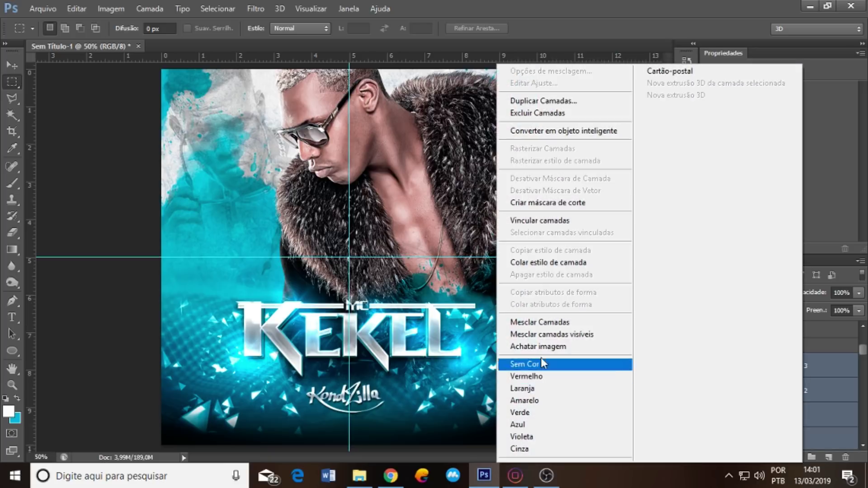
click(568, 322)
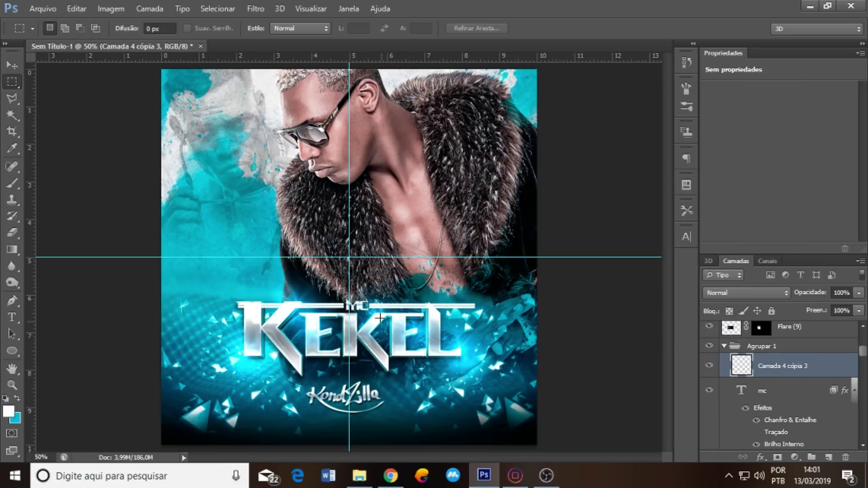
Paste the title's chrome layer style onto the merged lines and hide the guides.
drag(425, 295, 492, 369)
click(420, 315)
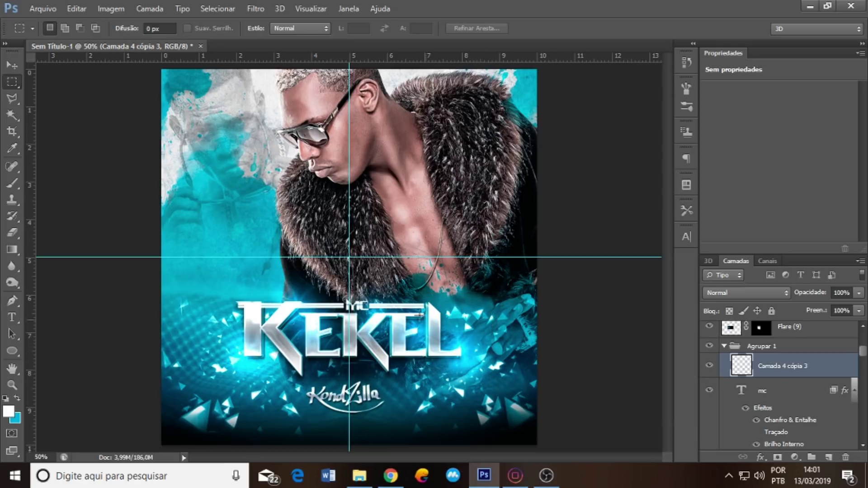
drag(218, 264, 305, 388)
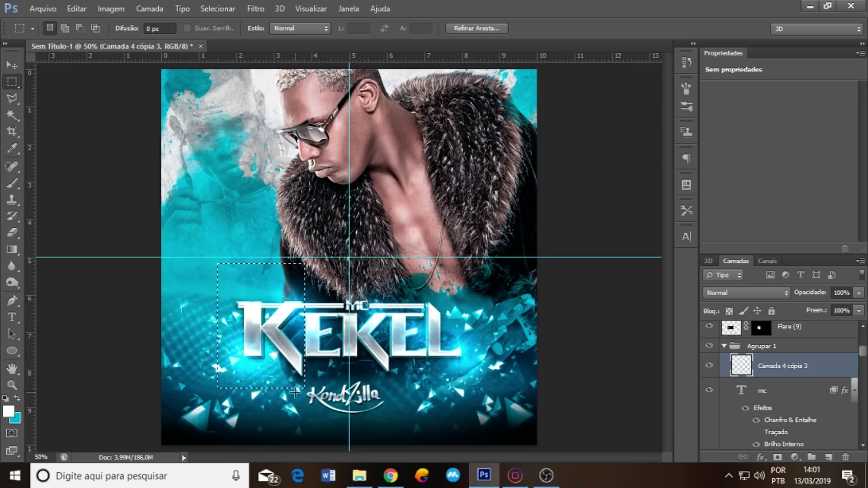
click(509, 332)
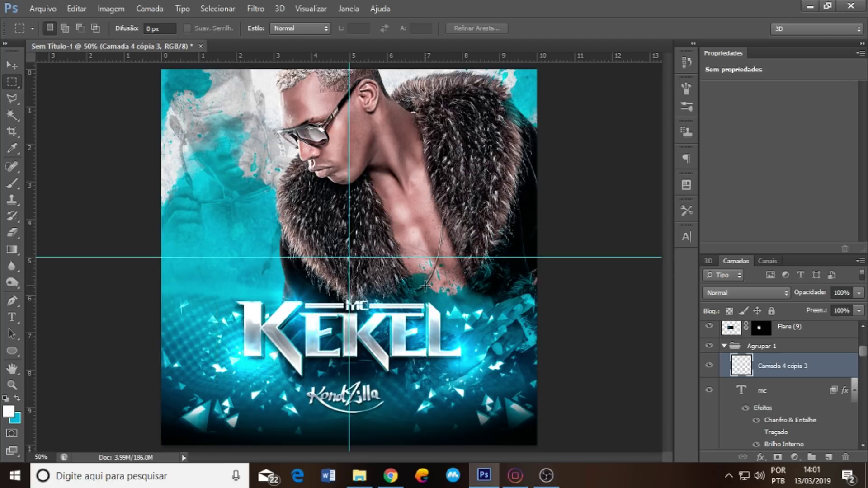
drag(424, 286, 480, 362)
click(524, 364)
right_click(774, 369)
click(581, 262)
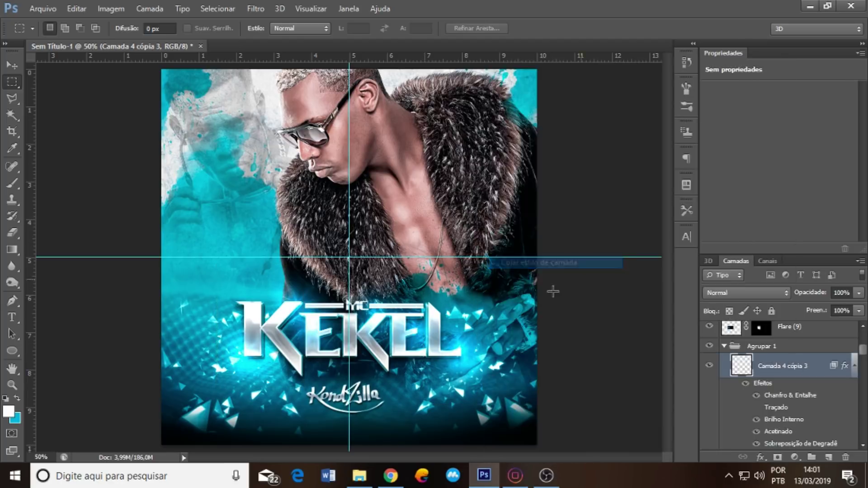
key(ctrl+semicolon)
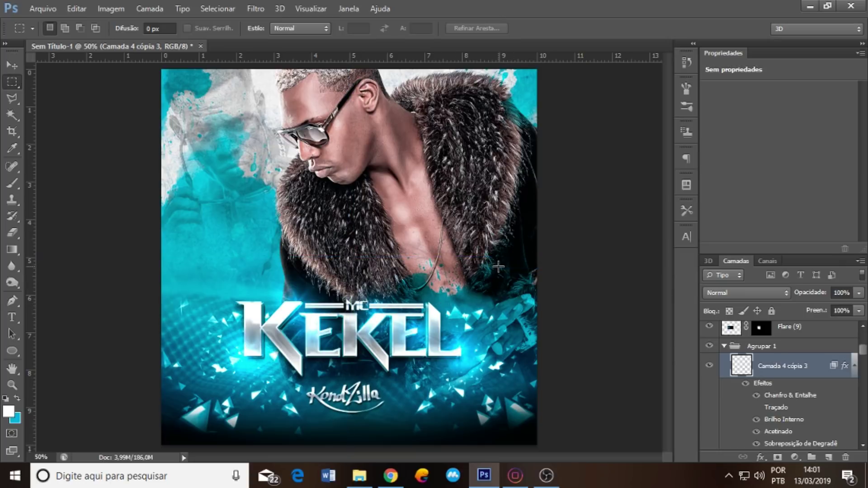
click(12, 317)
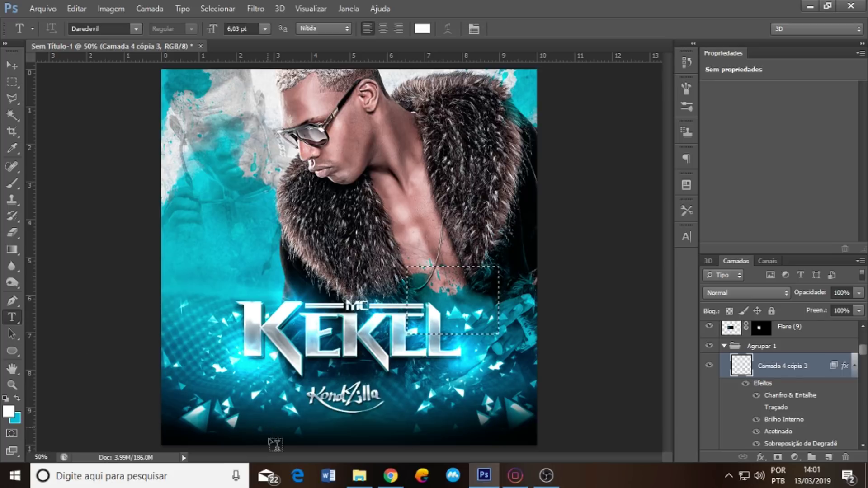
Add the ENDEREÇO DO SHOW text at the poster bottom in Bebas Neue.
click(267, 430)
text(ENDERECO DO SHOW)
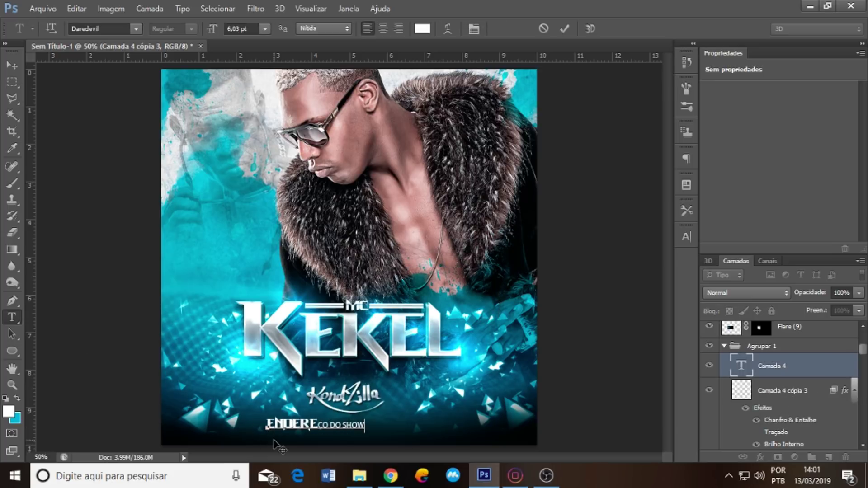
key(ctrl+a)
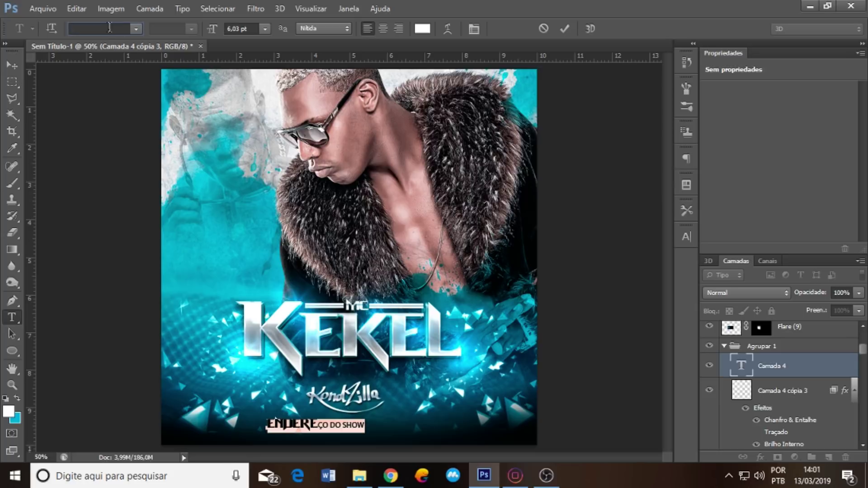
text(Bebas)
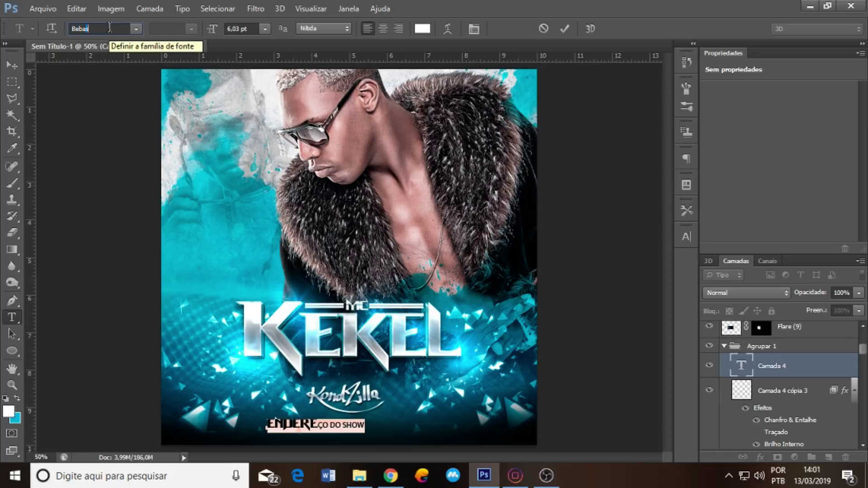
click(136, 29)
click(124, 53)
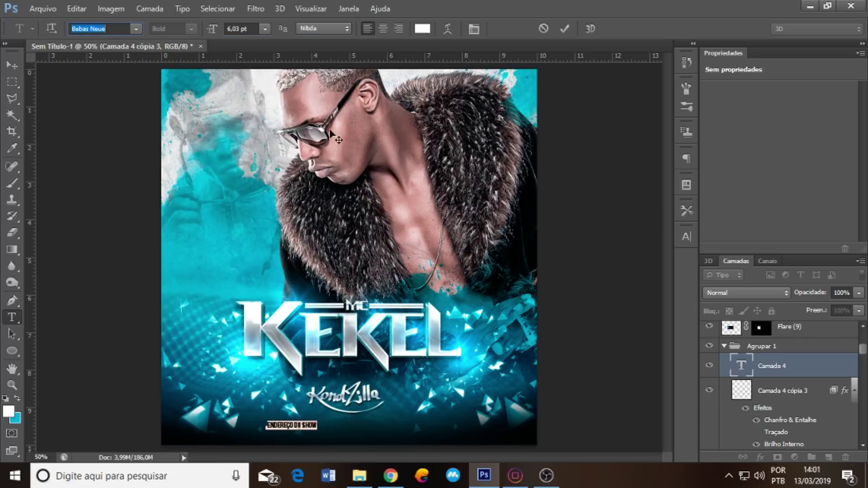
click(685, 237)
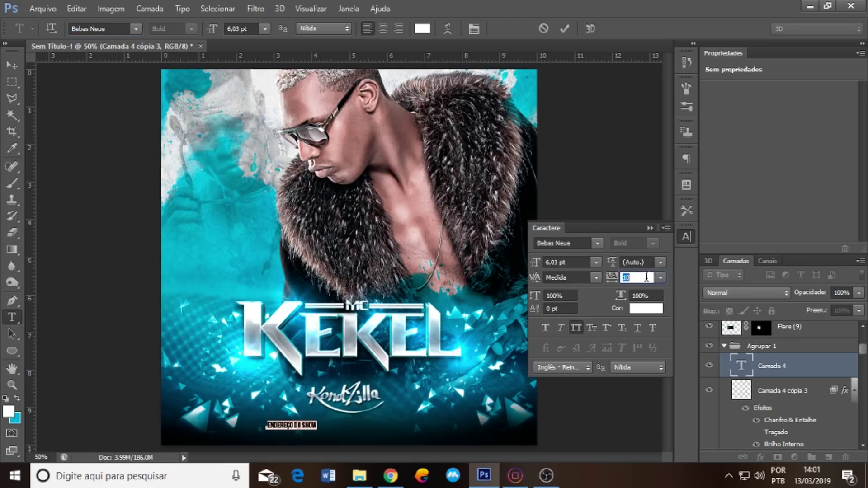
text(77)
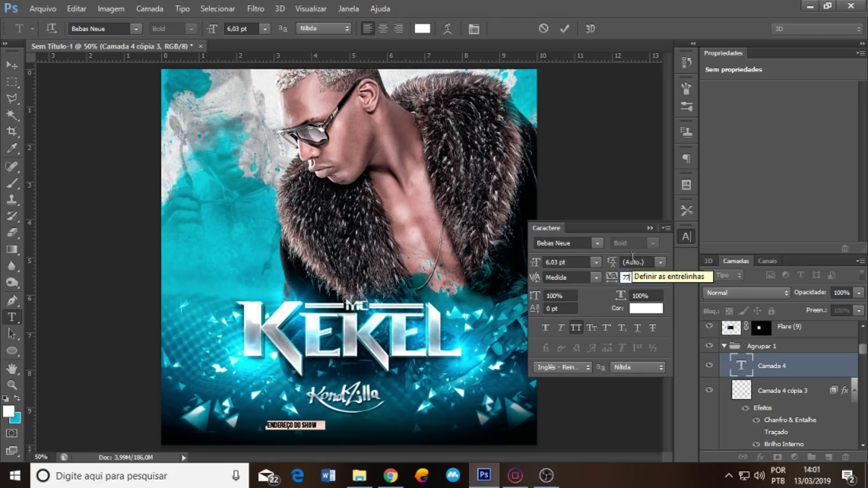
text(7)
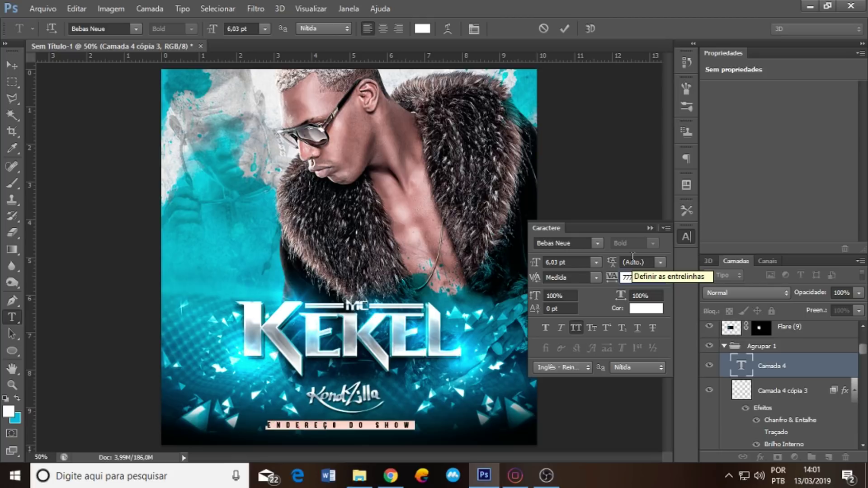
key(ctrl+Return)
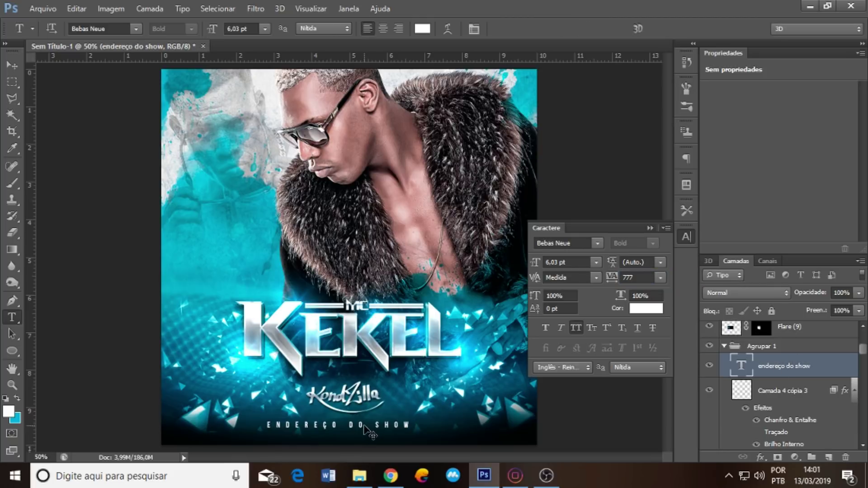
Nudge the address text slightly lower and colour it cyan 8adeea.
key(ctrl+t)
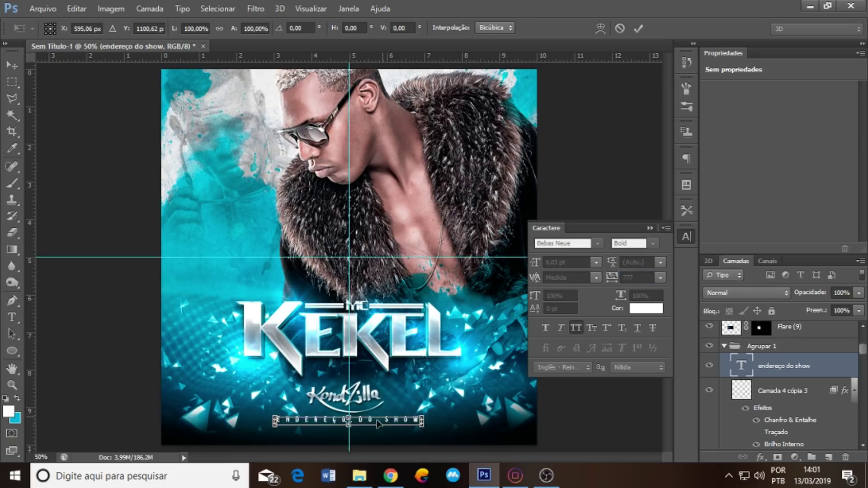
drag(380, 419, 377, 433)
click(646, 308)
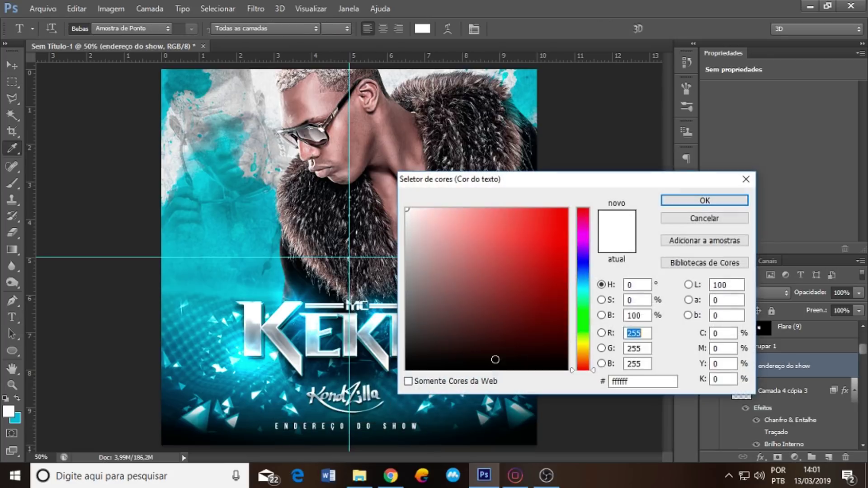
click(435, 399)
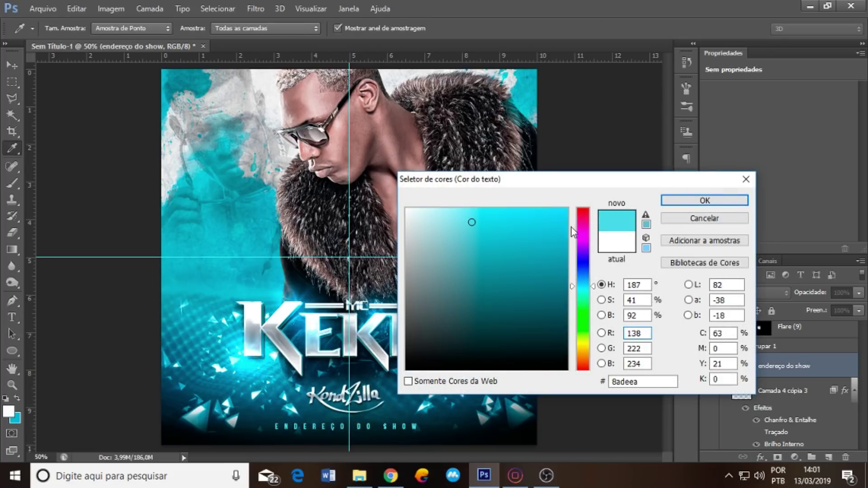
click(678, 201)
Blend the address text with Subexposição Linear (Adicionar) and hide the guides.
click(767, 296)
click(796, 139)
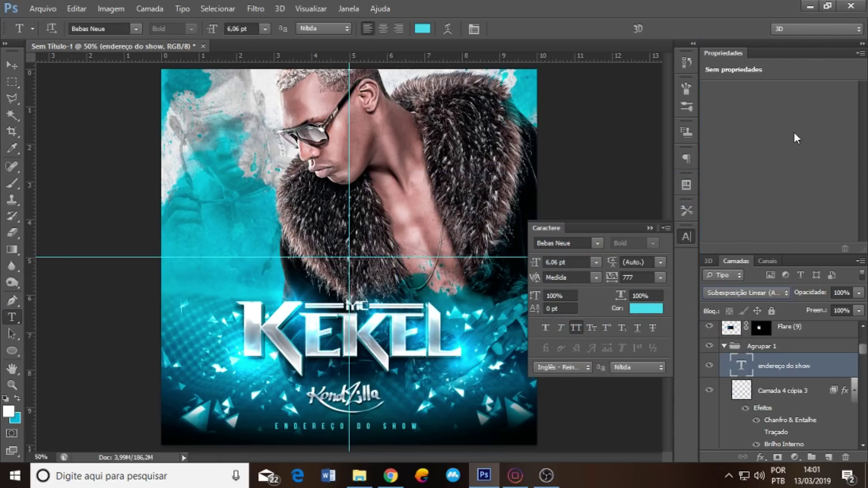
click(650, 228)
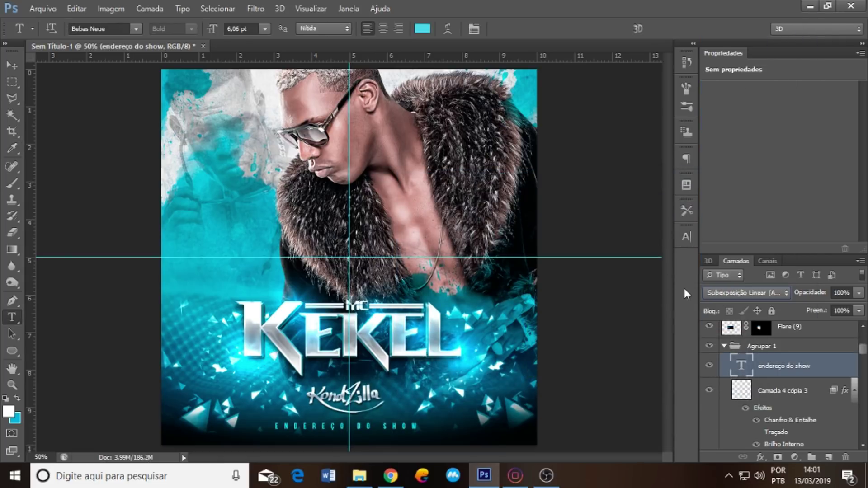
key(ctrl+h)
click(816, 338)
Type 09 in the poster's upper left and enlarge it greatly.
scroll(816, 339, up, 3)
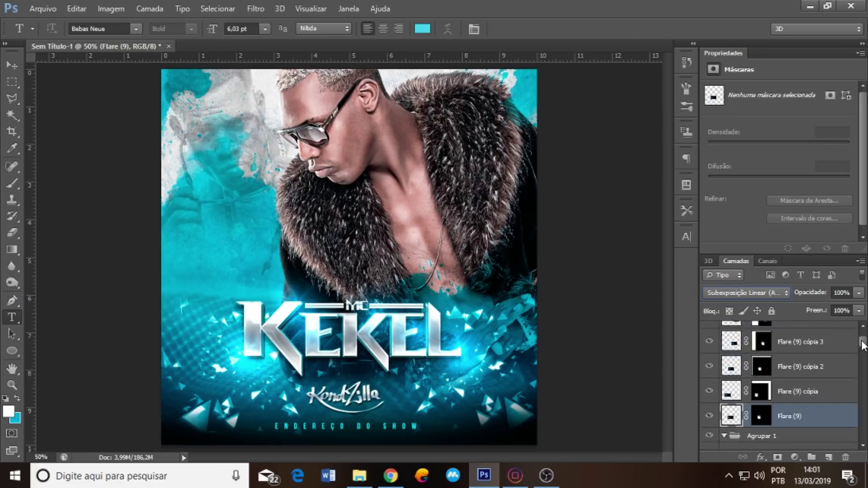
click(800, 339)
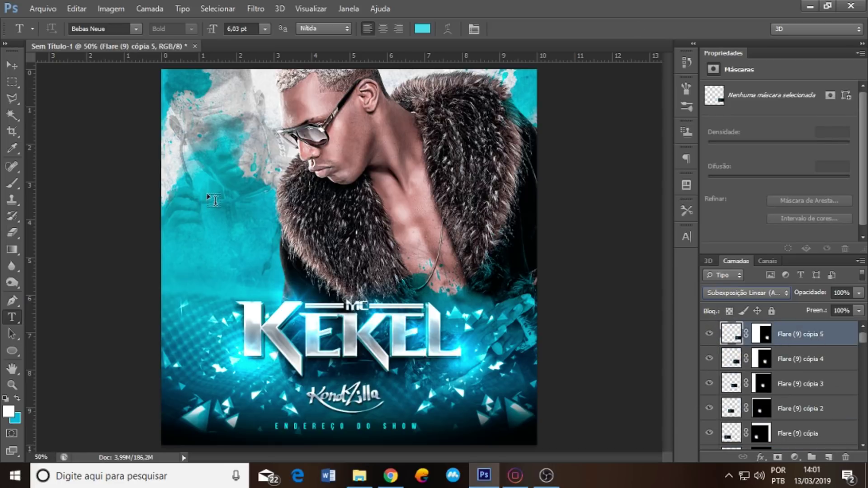
click(215, 184)
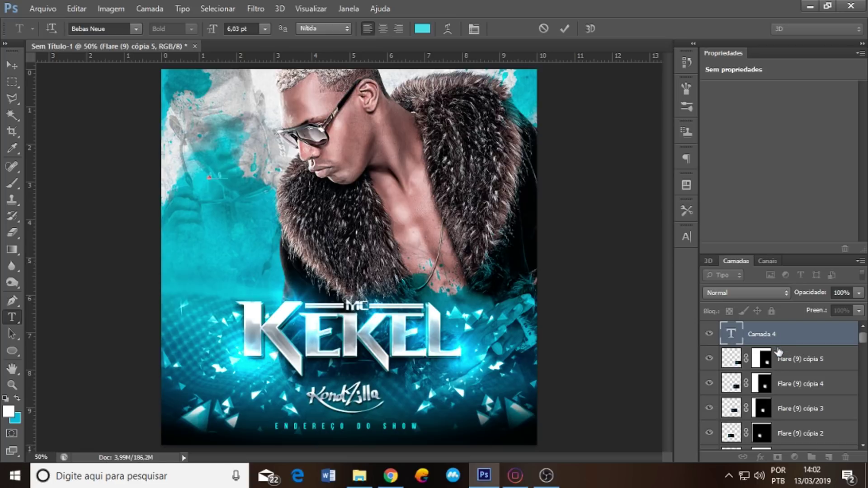
key(ctrl+Return)
key(ctrl+t)
drag(233, 165, 371, 109)
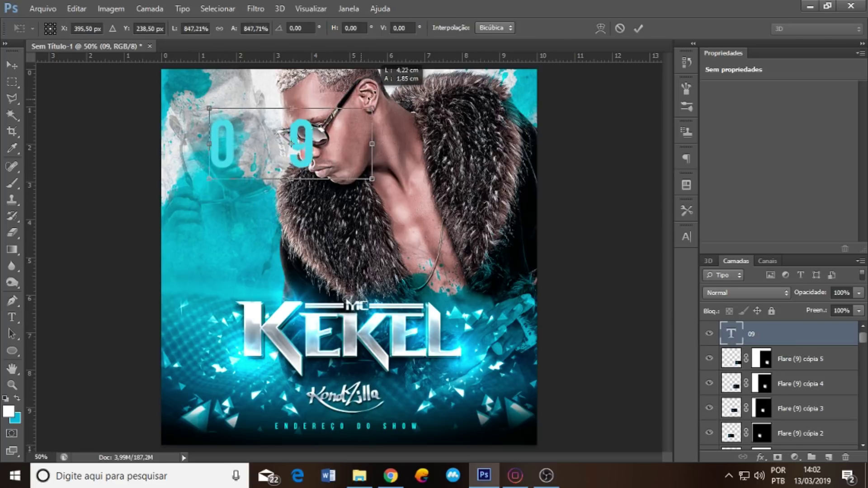
key(Return)
Set the 09 to tracking 0, dark teal 014352, and Multiplicação blending.
click(687, 237)
click(660, 277)
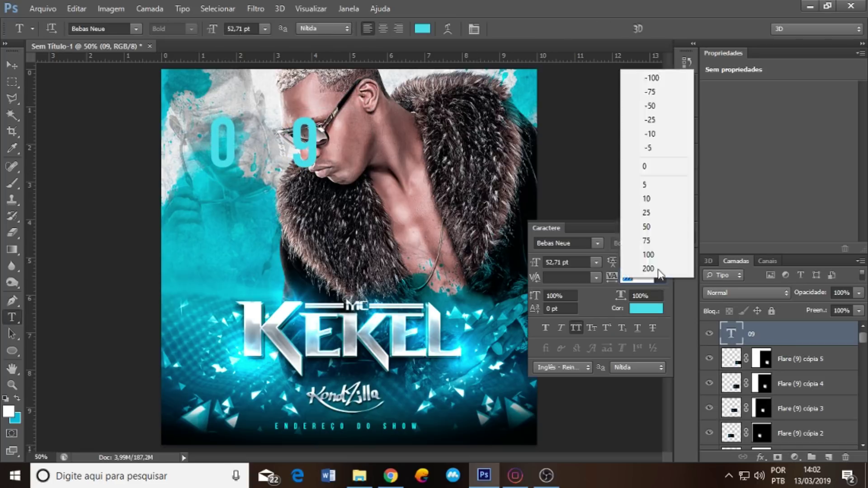
click(651, 166)
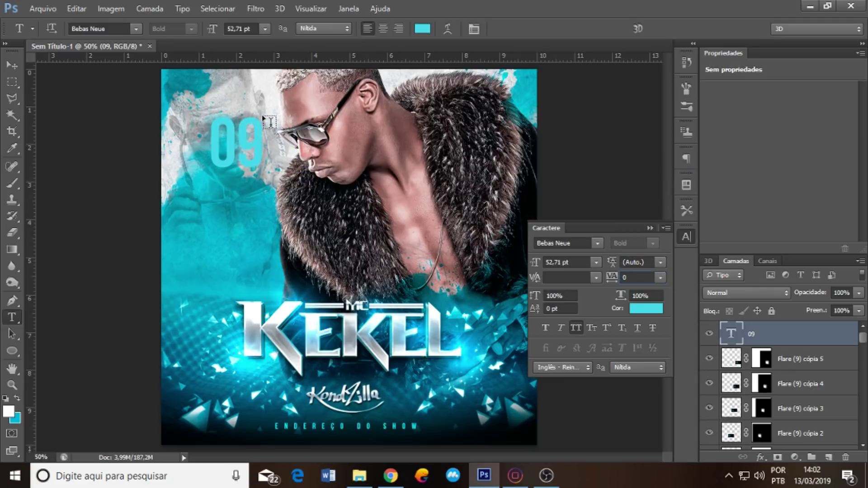
click(646, 309)
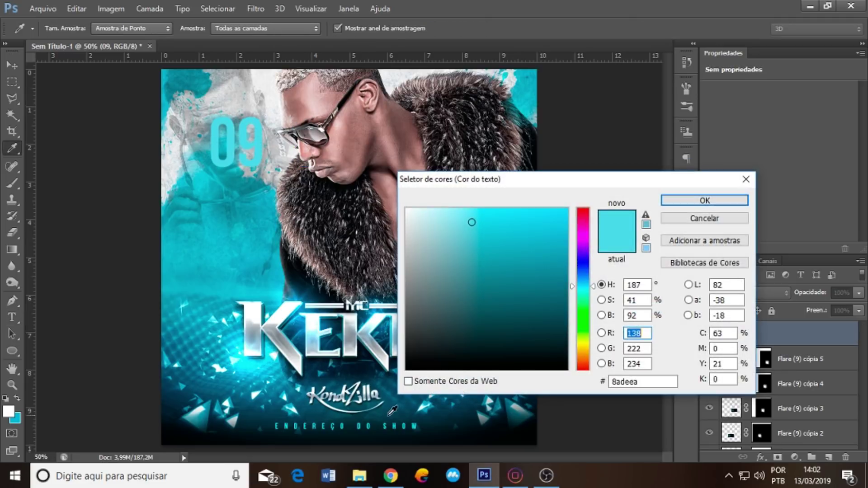
click(392, 411)
click(702, 202)
click(761, 293)
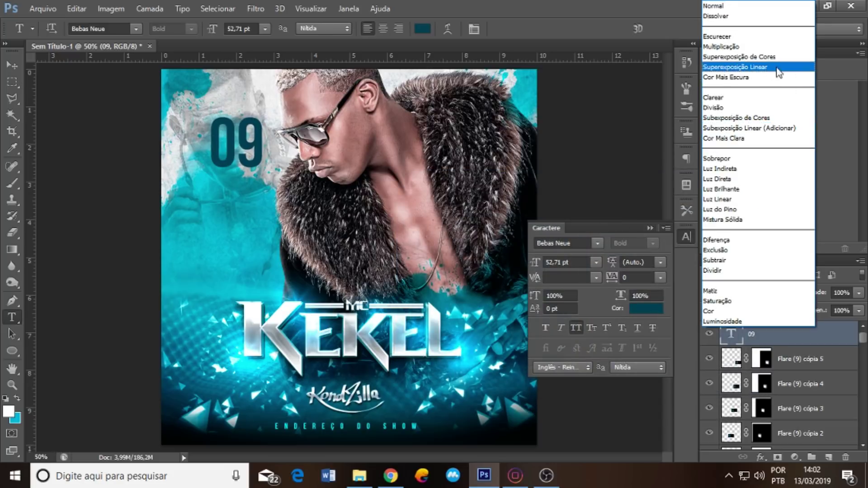
click(741, 50)
Enlarge the 09 to about 120% and change its font to American Captain.
drag(250, 156, 244, 165)
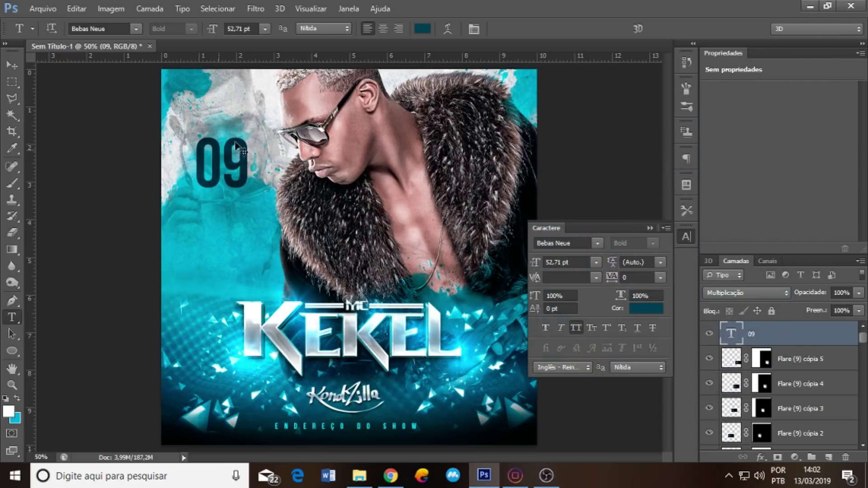
key(ctrl+t)
drag(250, 128, 256, 121)
key(Return)
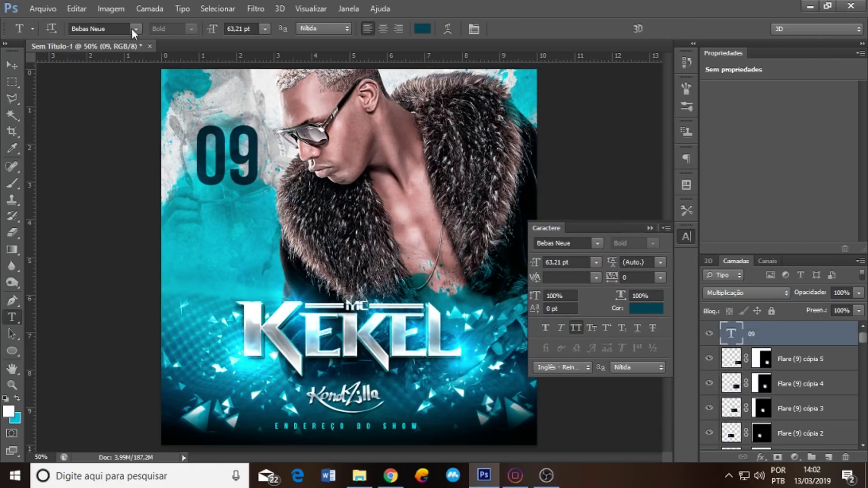
click(135, 28)
scroll(320, 77, up, 6)
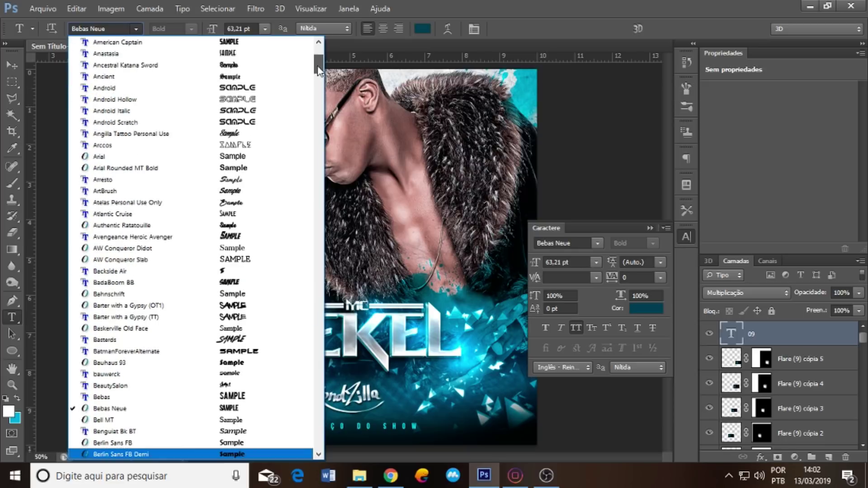
drag(320, 77, 319, 58)
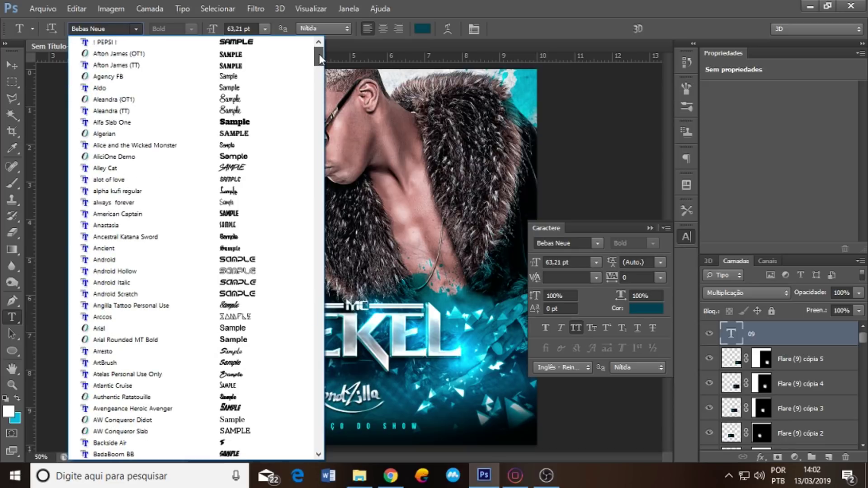
drag(319, 54, 312, 66)
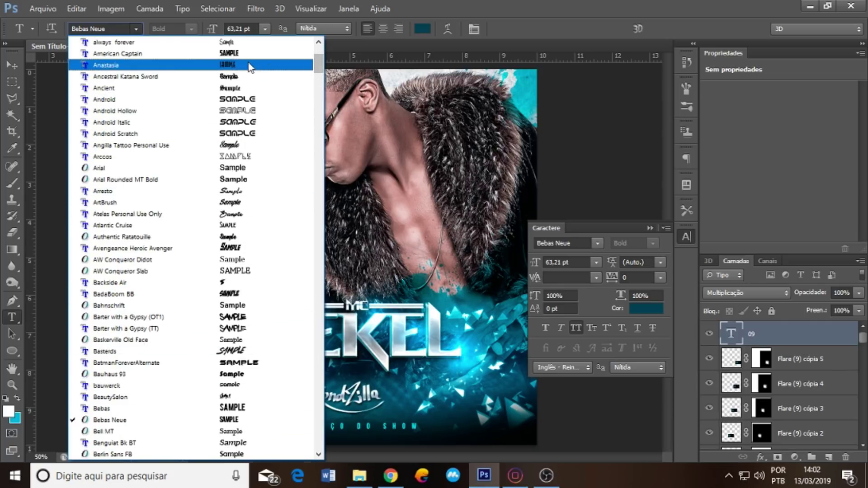
click(227, 53)
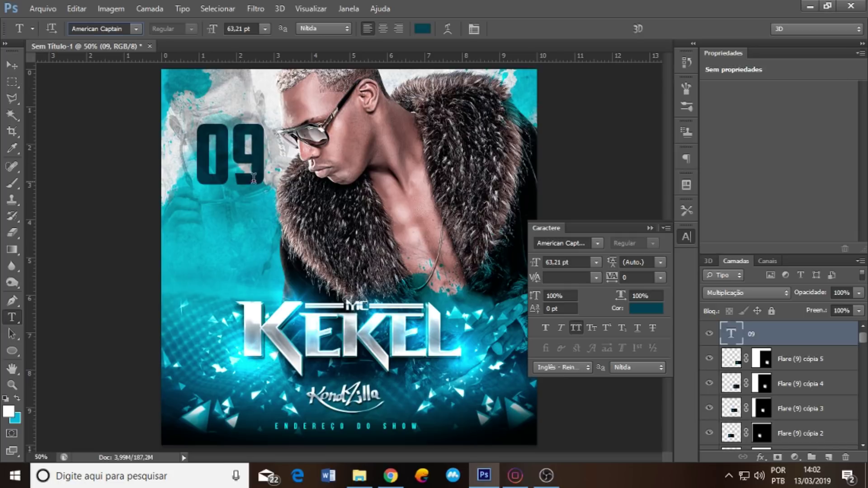
Move the 09 slightly down-left and skew it vertically about -9°.
drag(241, 169, 236, 184)
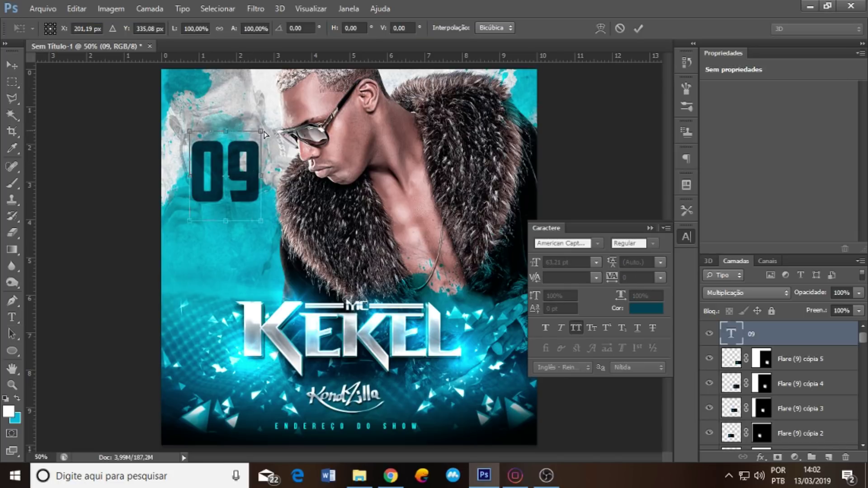
drag(261, 133, 256, 114)
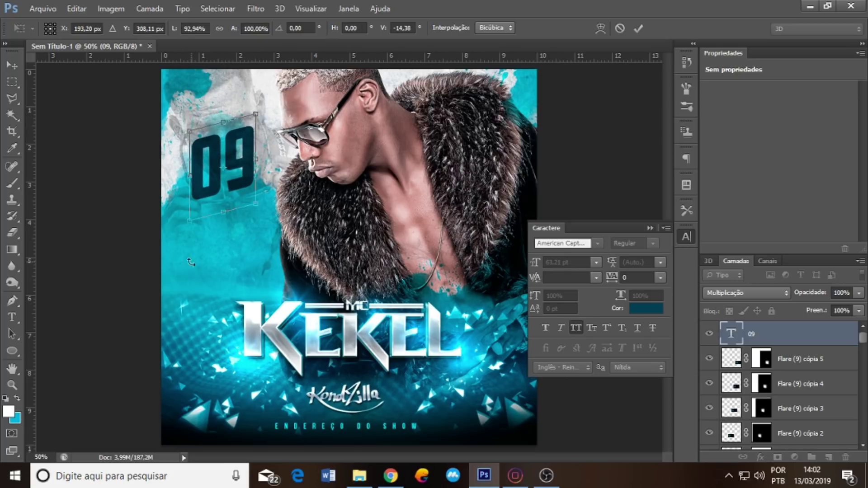
key(Return)
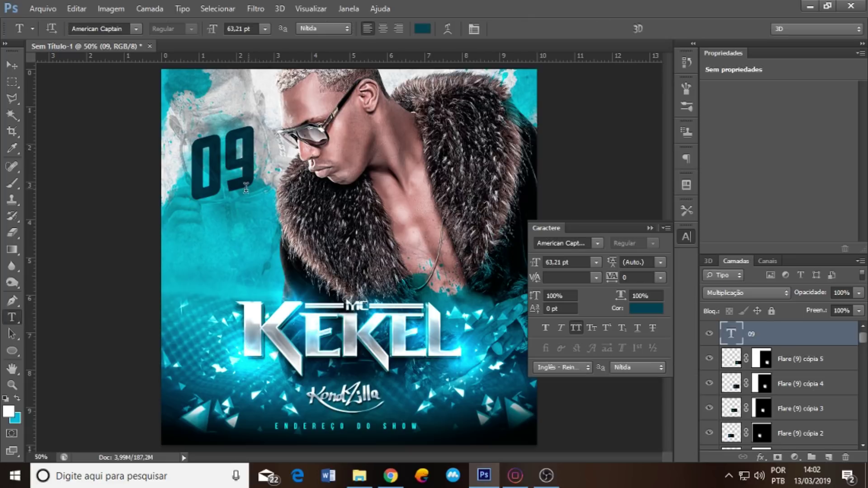
Nudge the 09 slightly right and enlarge it a little.
mouse_move(246, 198)
mouse_down()
mouse_move(243, 167)
mouse_move(245, 231)
mouse_up()
key(ctrl+t)
key(Return)
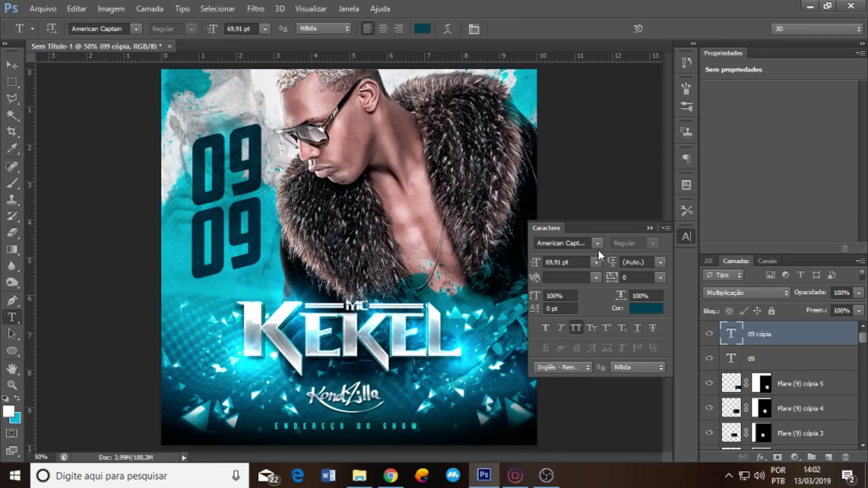
Retype the copied 09 as white MAR (ffffff) with Subexposição Linear (Adicionar) blending.
click(247, 235)
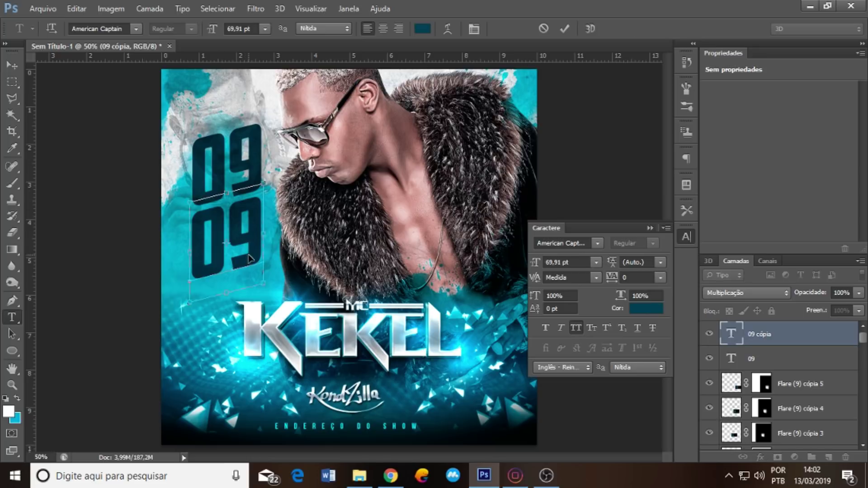
key(ctrl+a)
text(MAR)
key(ctrl+a)
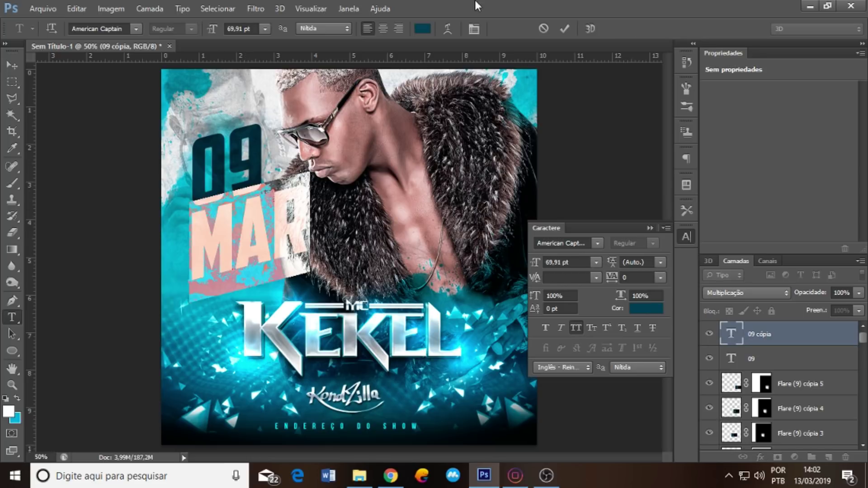
click(422, 28)
text(ffffff)
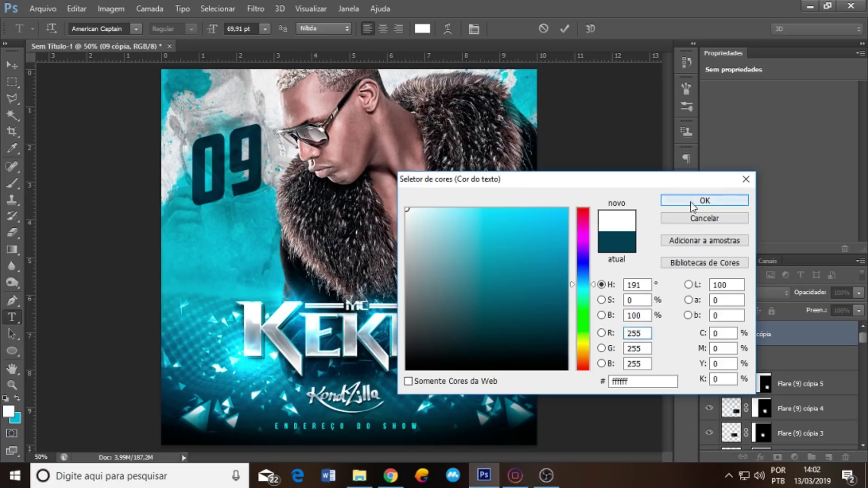
click(705, 200)
click(746, 293)
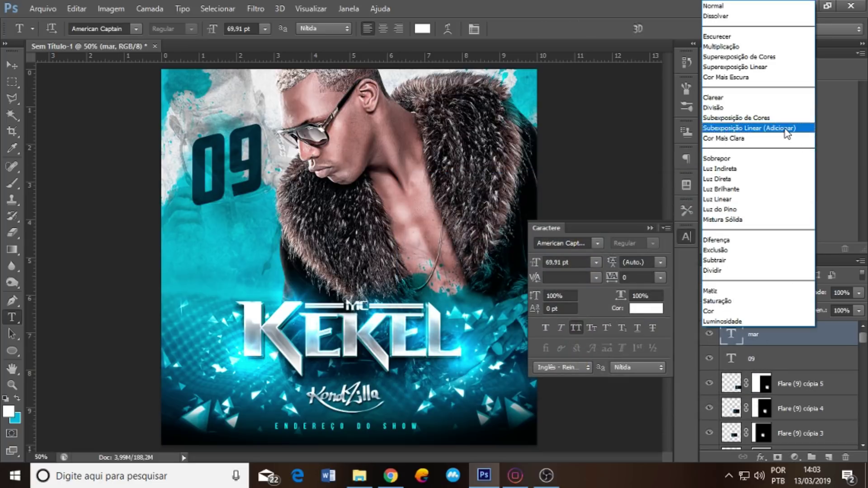
click(750, 130)
Shrink the MAR text and position it just beneath the 09.
key(ctrl+t)
drag(311, 181, 258, 228)
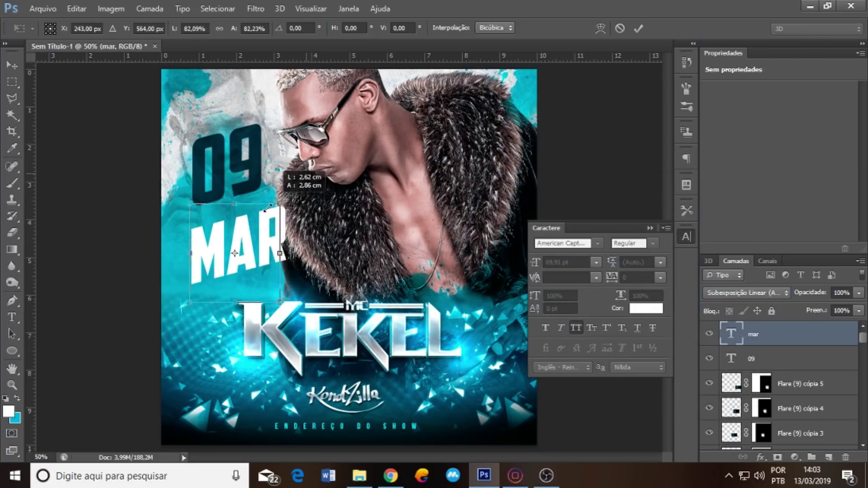
drag(244, 271, 260, 216)
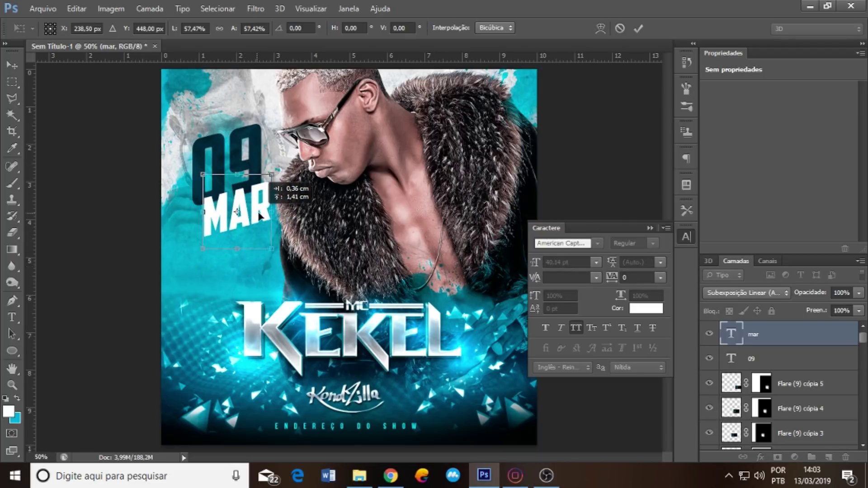
drag(282, 176, 264, 204)
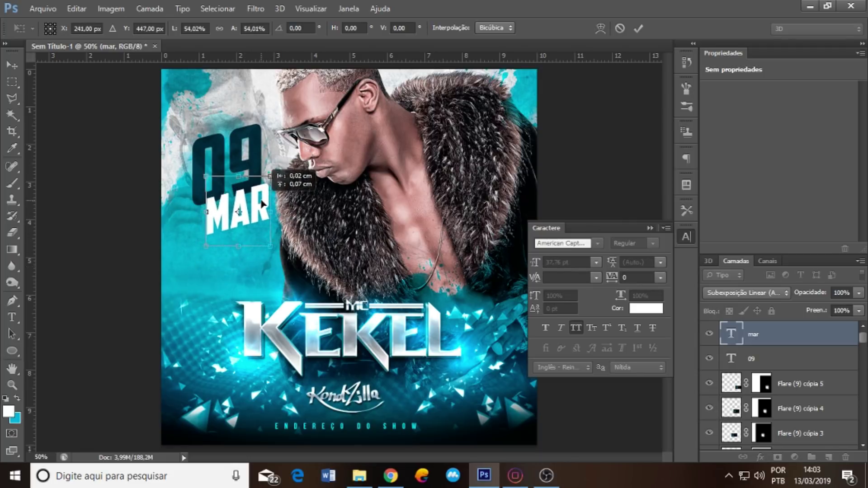
key(Return)
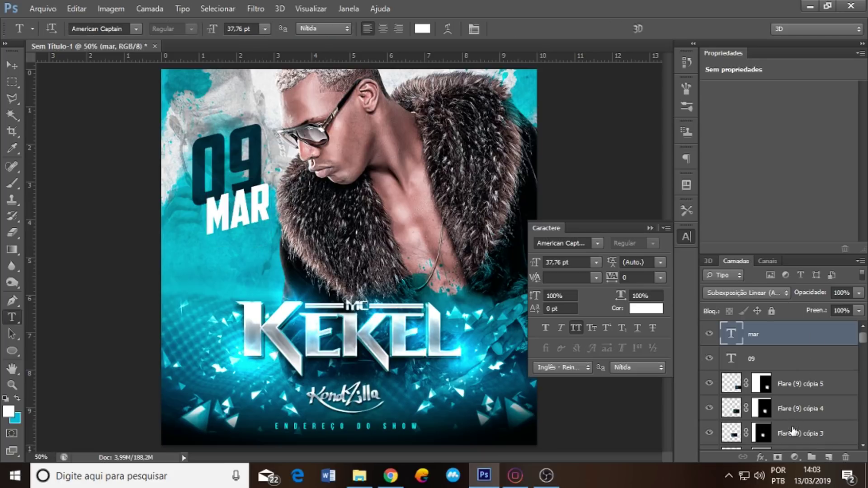
Add a drop shadow to MAR with lowered opacity and a larger, softer size.
click(762, 458)
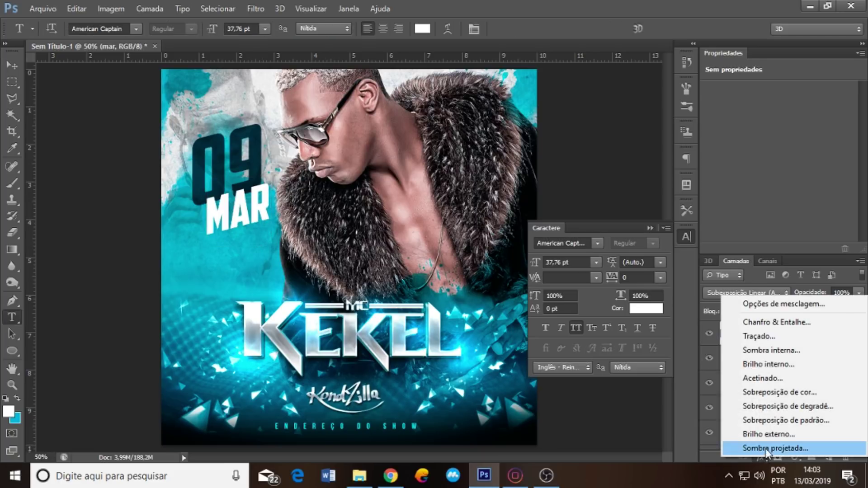
click(766, 447)
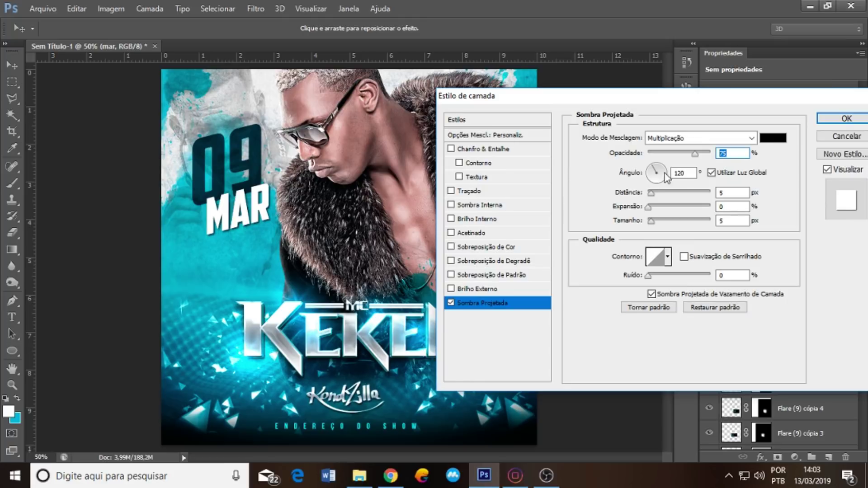
drag(695, 154, 661, 155)
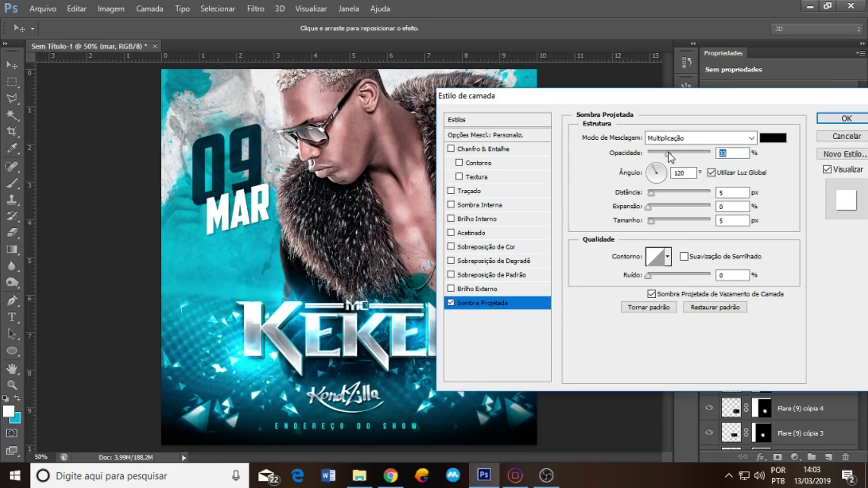
drag(654, 222, 659, 222)
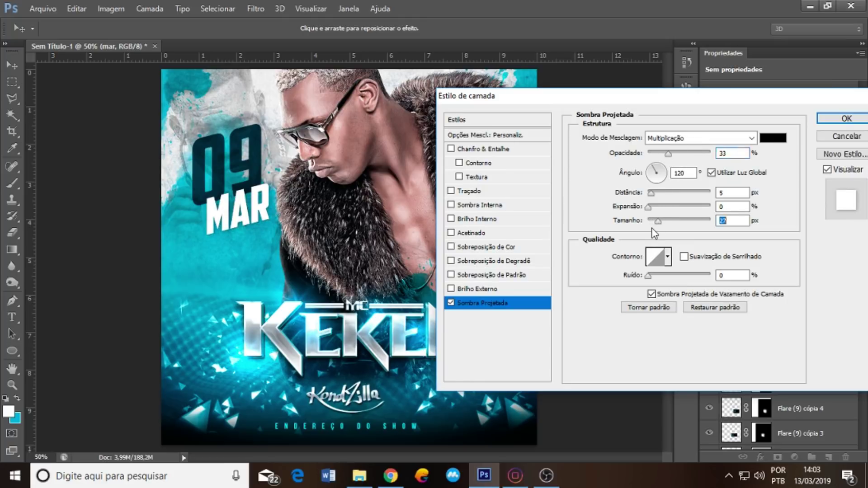
click(845, 121)
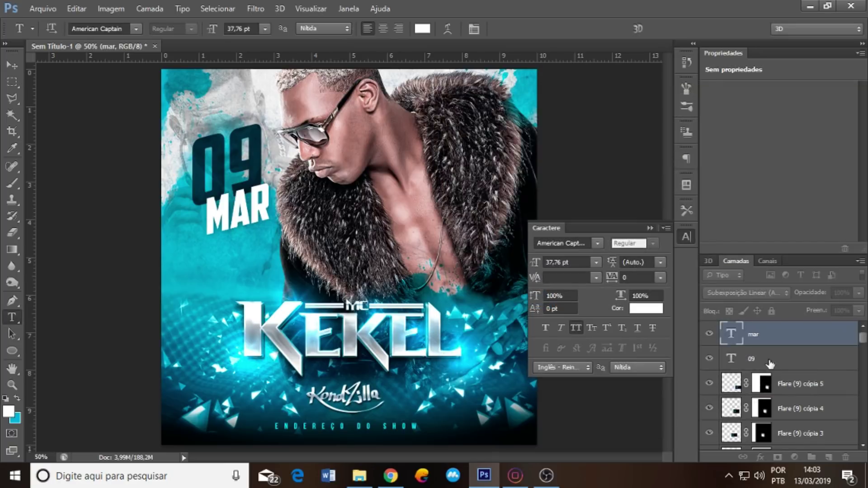
Duplicate the 09 layer and retype it as Aguardem in Angilla Tattoo Personal Use, all caps off.
click(757, 387)
key(ctrl+j)
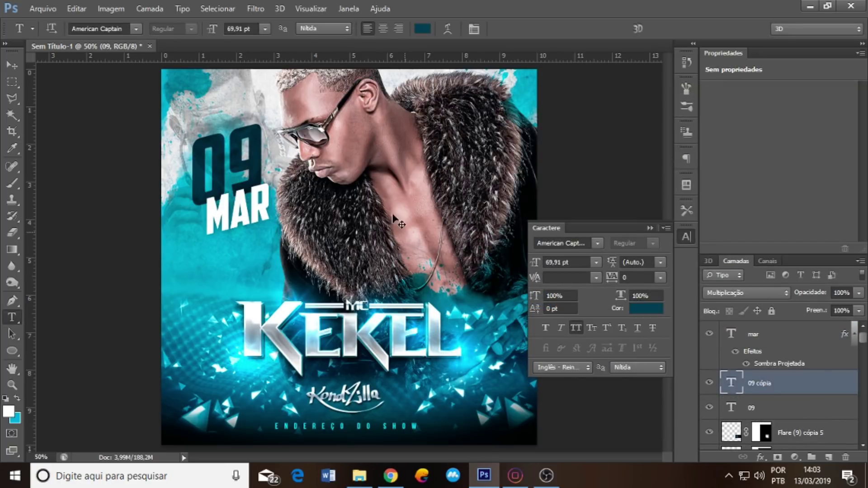
mouse_move(266, 155)
mouse_down()
mouse_move(266, 290)
mouse_move(267, 261)
mouse_up()
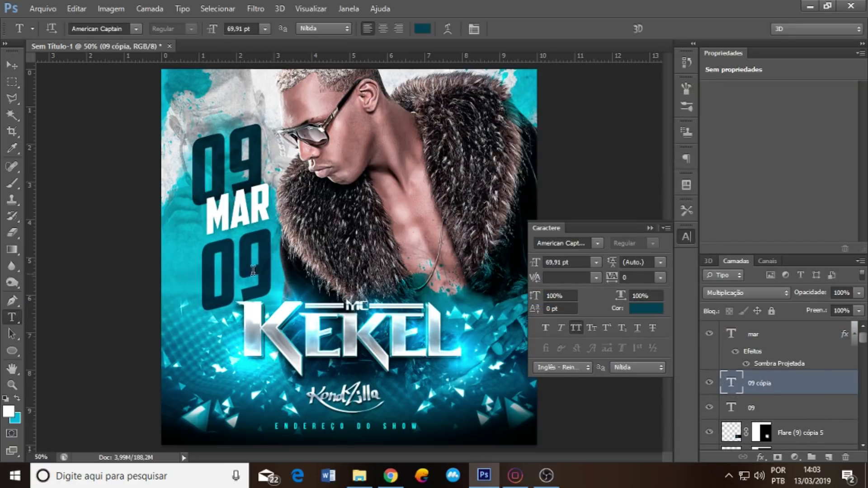
double_click(254, 276)
text(A)
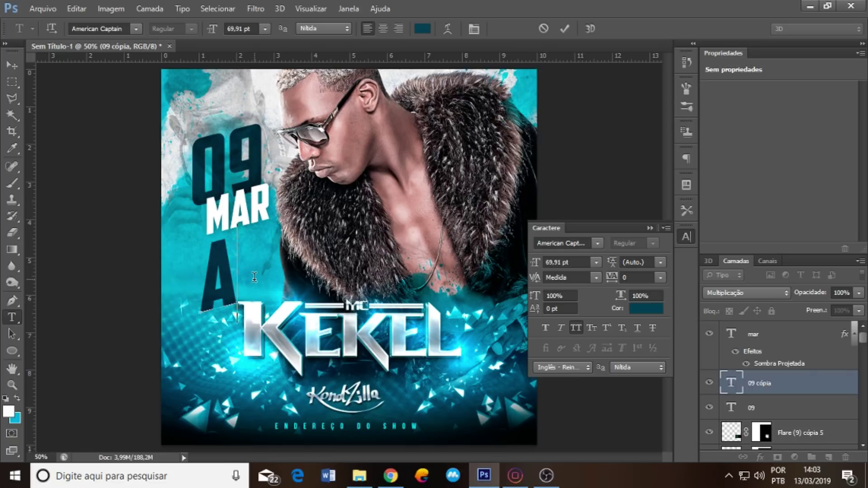
text(GUARDEM)
key(ctrl+a)
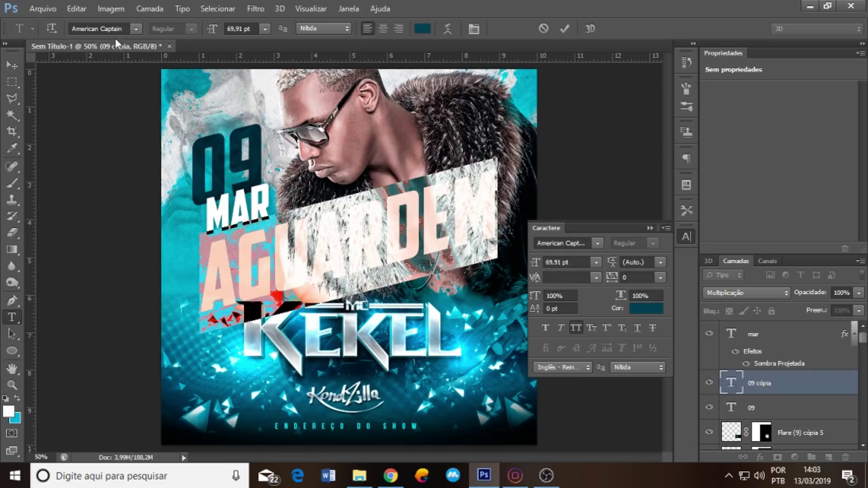
click(136, 29)
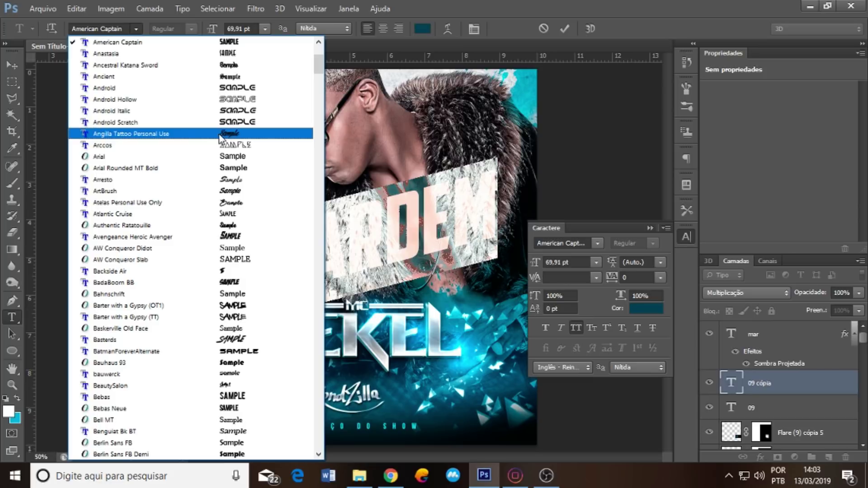
click(218, 136)
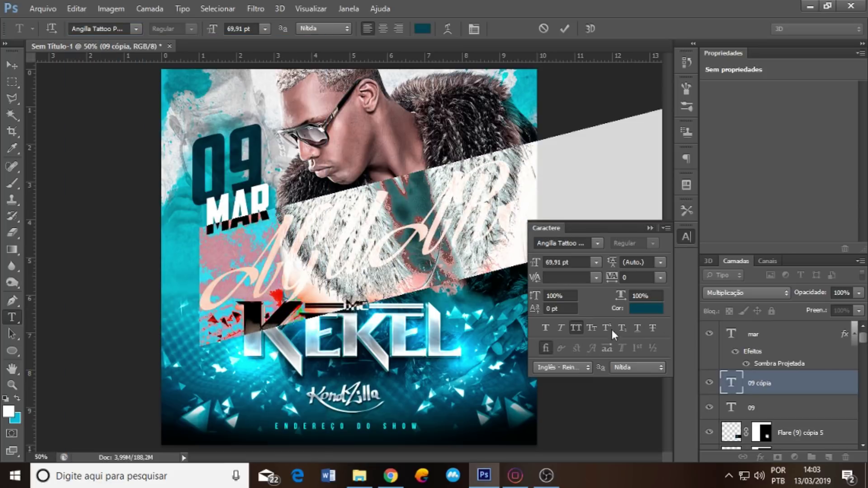
click(576, 329)
click(744, 391)
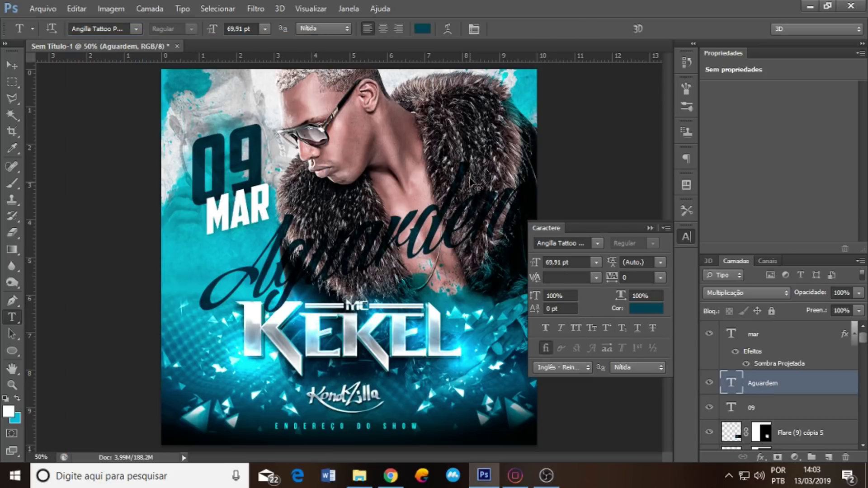
Shrink the Aguardem script and place it slanted above the 09.
key(ctrl+t)
drag(526, 145, 302, 285)
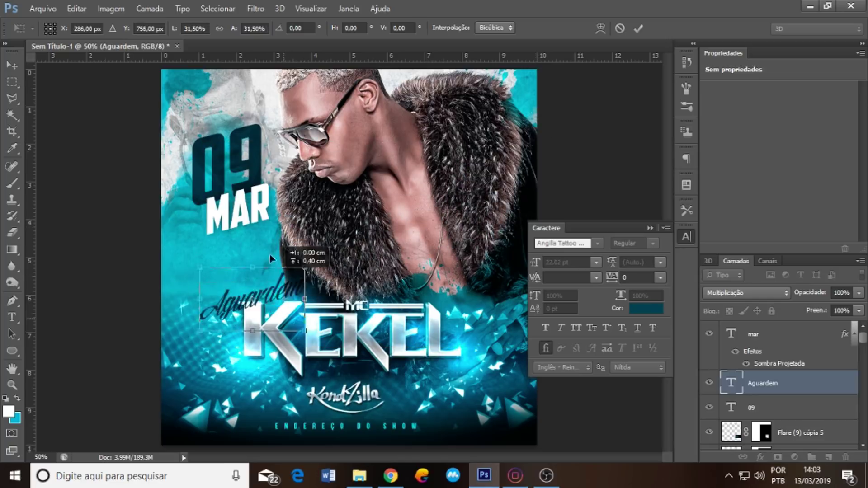
drag(253, 316, 231, 126)
drag(283, 92, 247, 125)
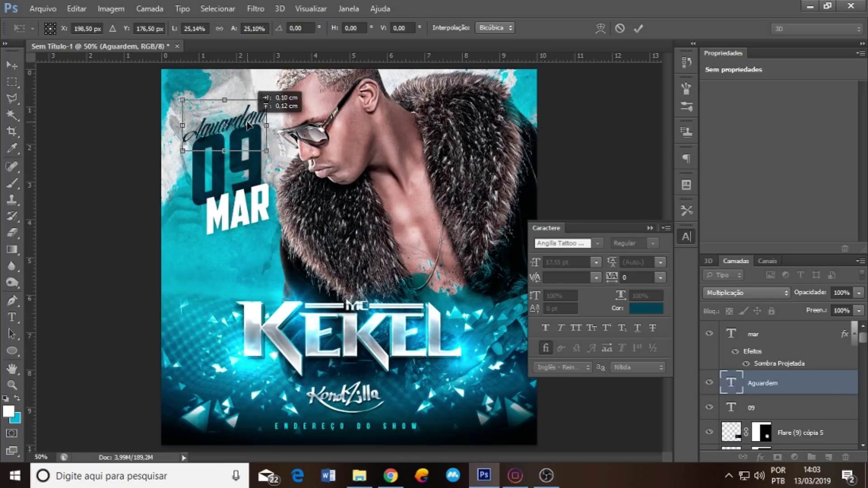
key(Return)
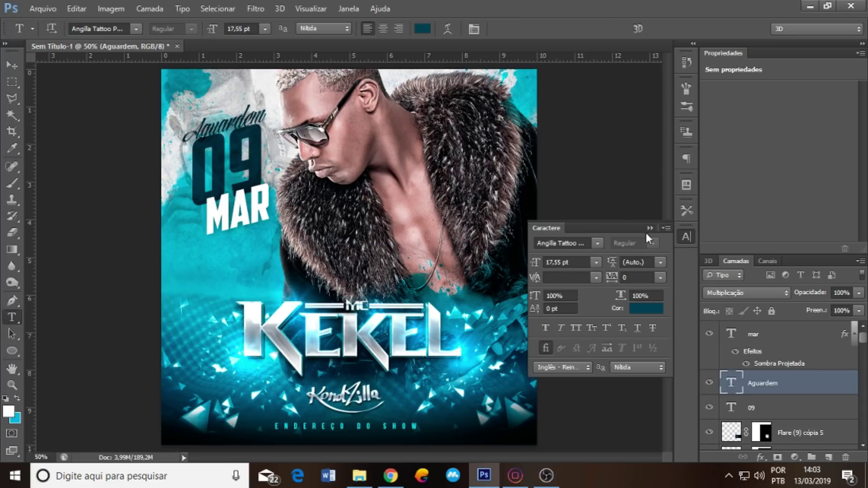
click(798, 413)
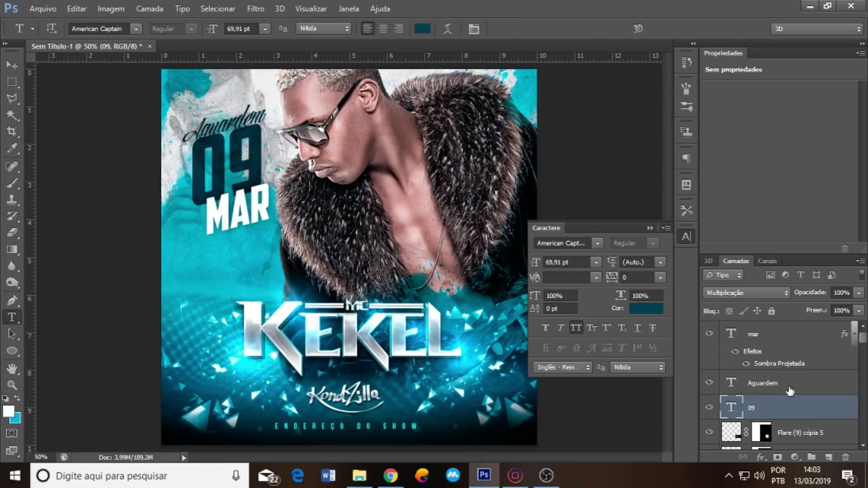
key(ctrl+shift+n)
Paint a cyan brush stroke over the top of the 09 on the new layer.
key(Return)
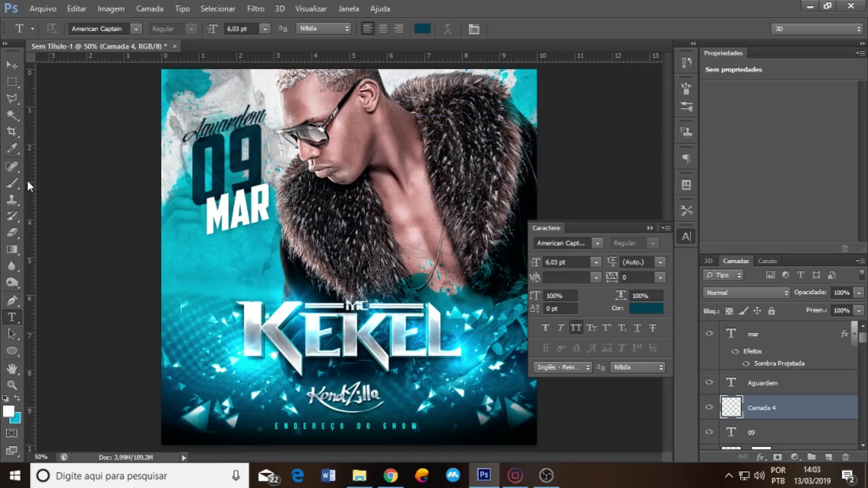
click(12, 183)
click(18, 400)
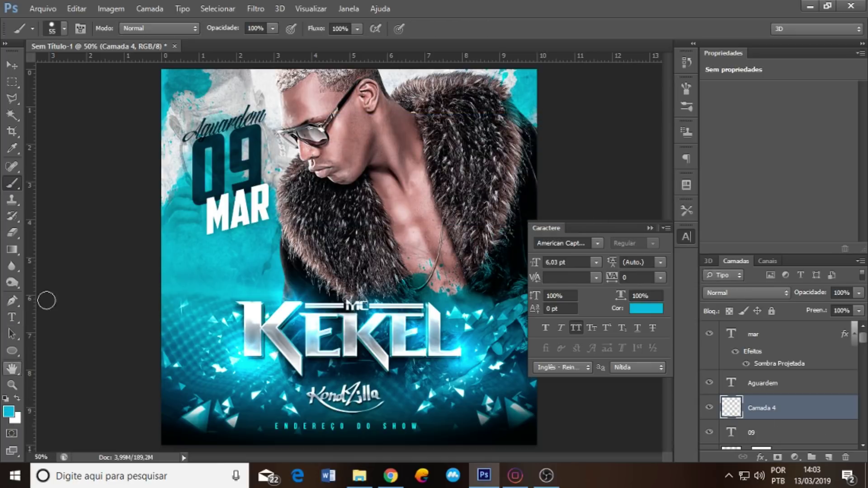
drag(201, 132, 246, 128)
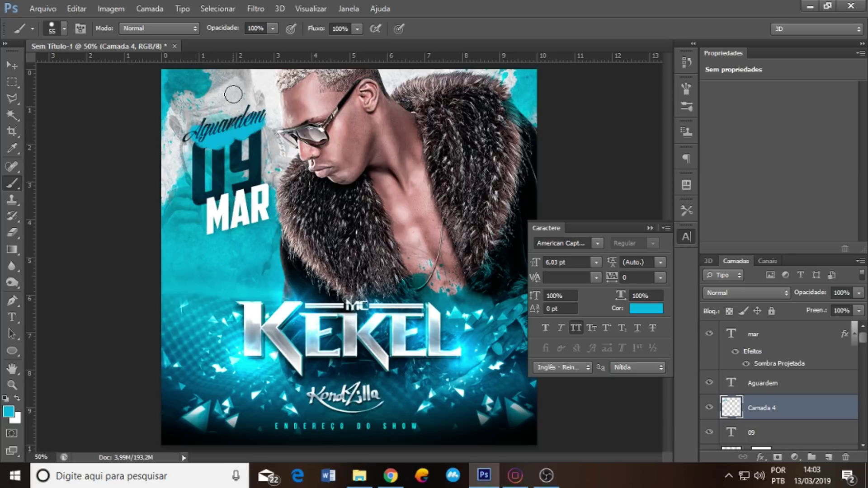
key(ctrl+alt+z)
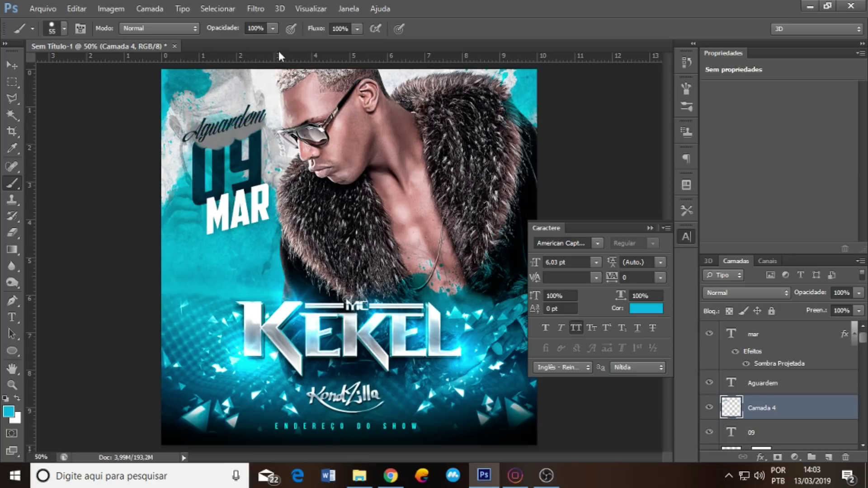
Gaussian-blur the cyan glow and blend it with Subexposição Linear (Adicionar).
click(257, 9)
mouse_move(270, 148)
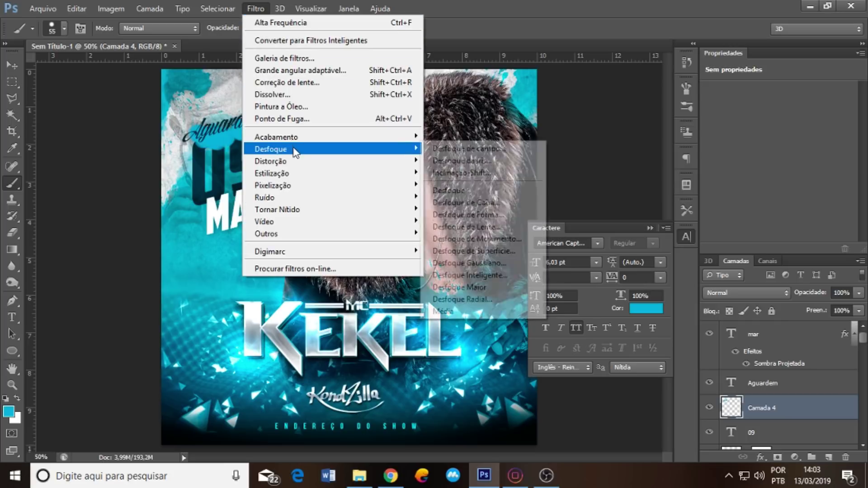
click(492, 263)
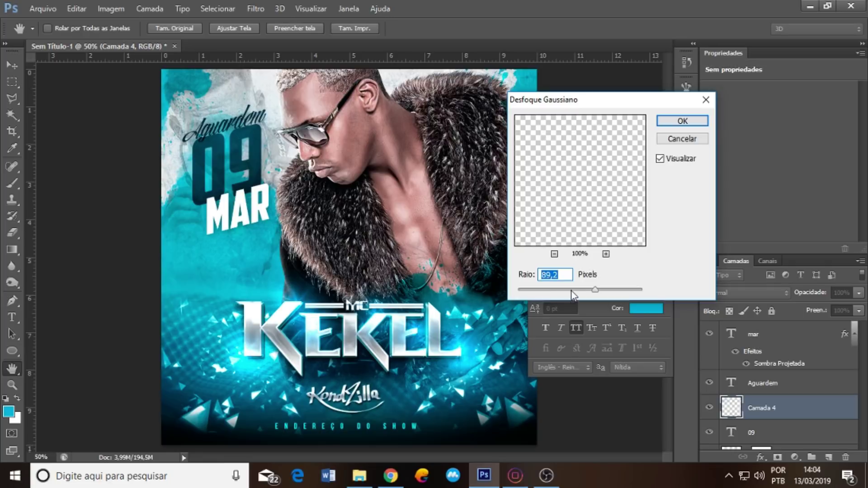
drag(571, 291, 582, 289)
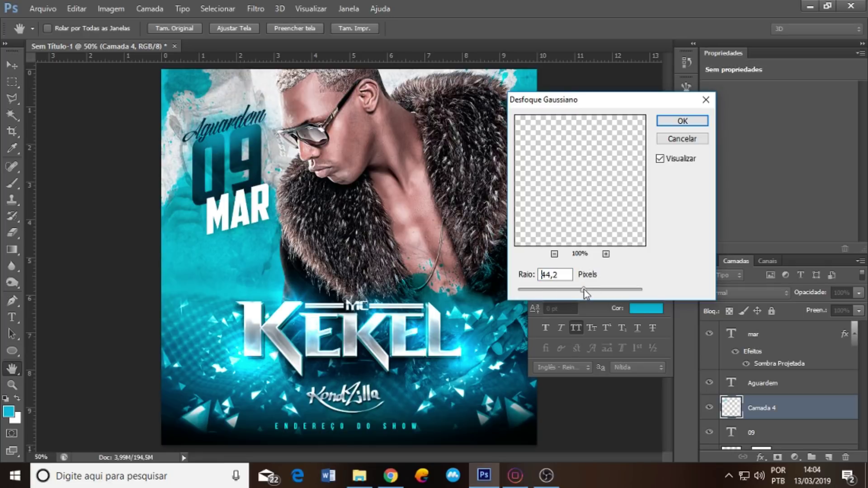
click(682, 138)
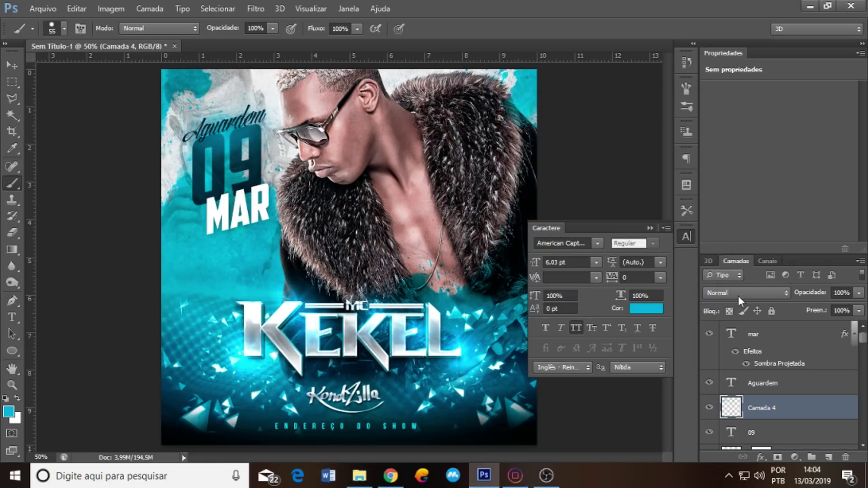
click(741, 293)
click(774, 129)
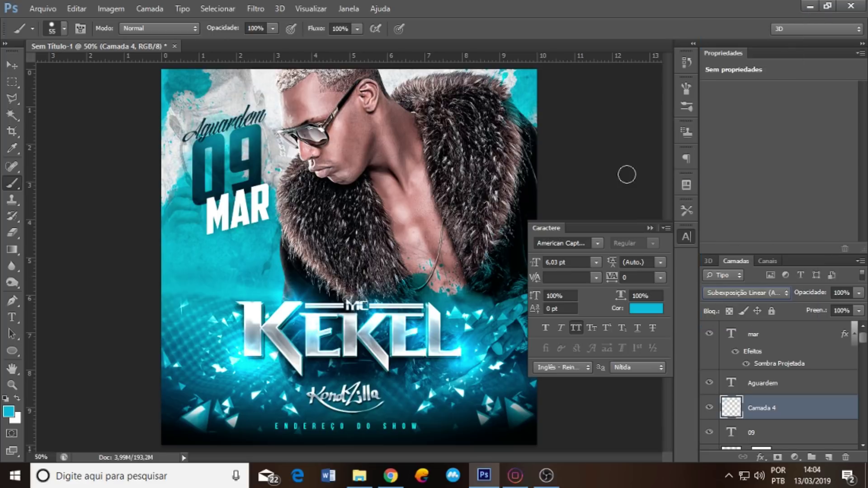
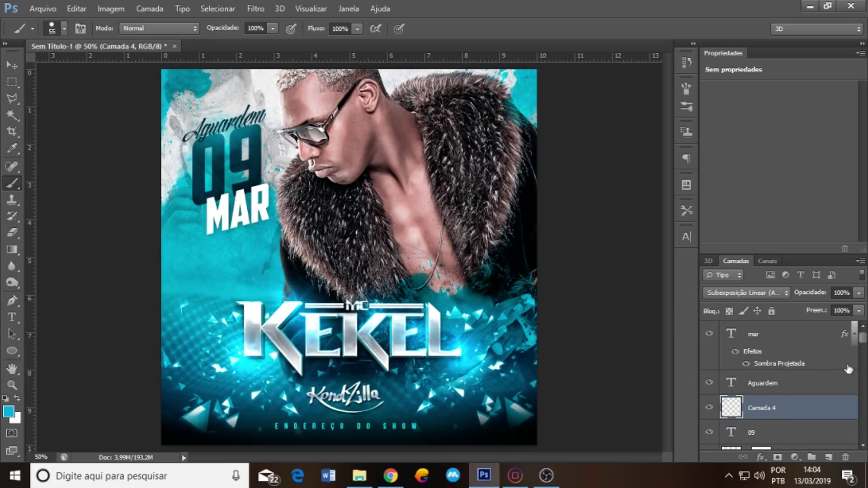
Place triangulo.jpg as a new layer above the mar text, positioned at the flyer's upper right.
click(763, 347)
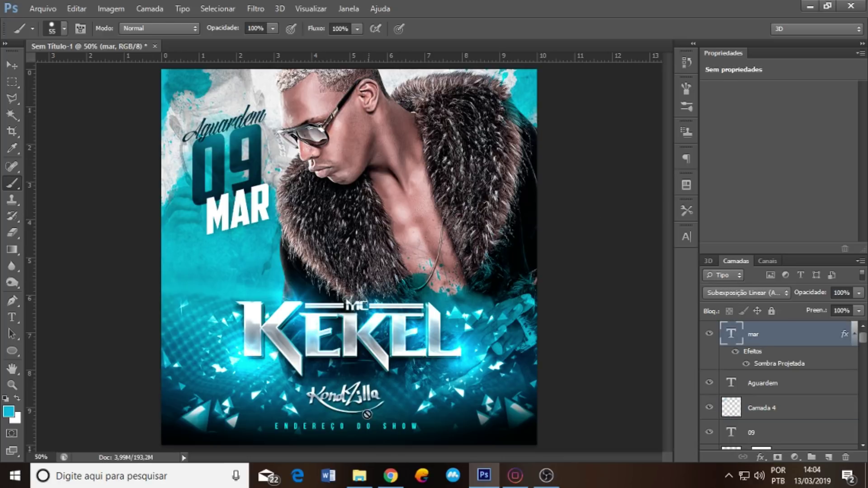
click(359, 475)
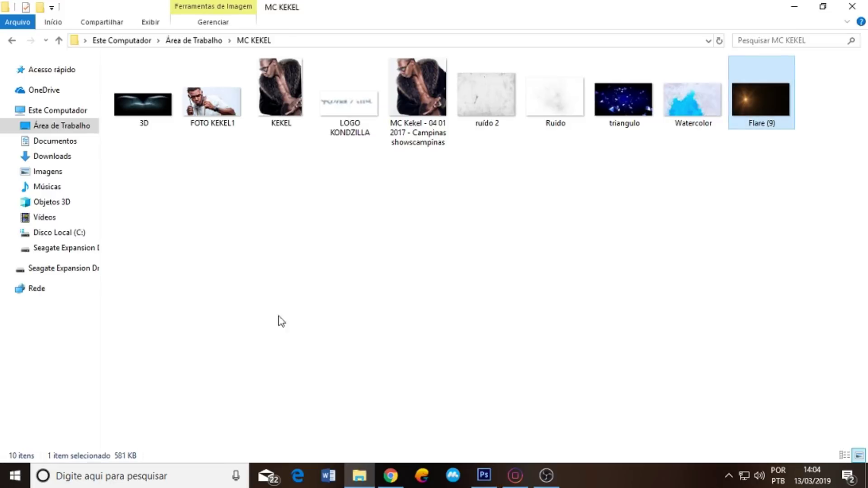
click(623, 100)
drag(561, 130, 373, 226)
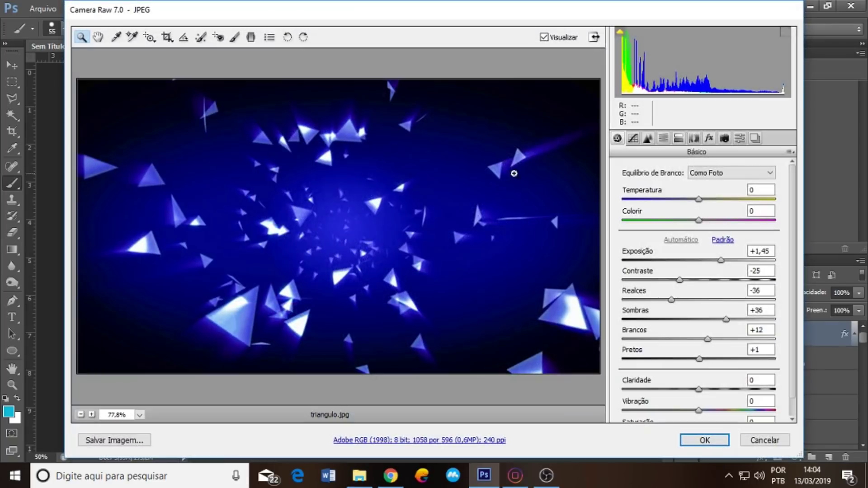
click(707, 438)
key(Return)
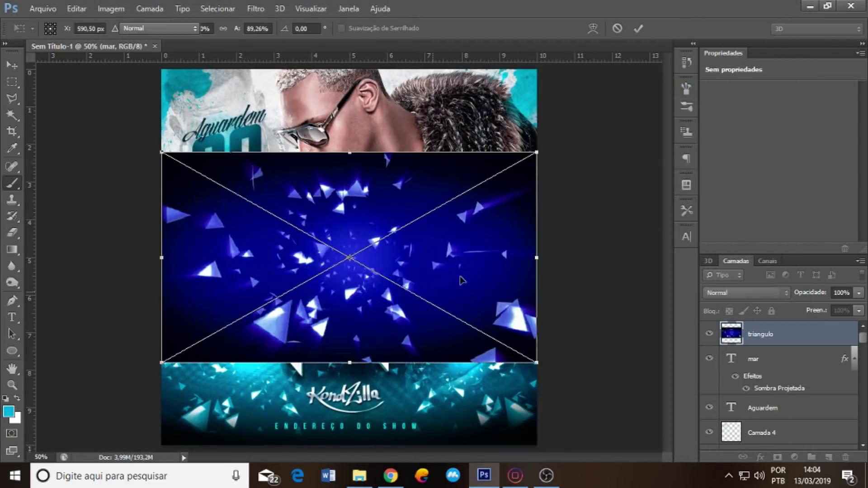
mouse_move(428, 292)
mouse_down()
mouse_move(561, 163)
mouse_move(566, 174)
mouse_up()
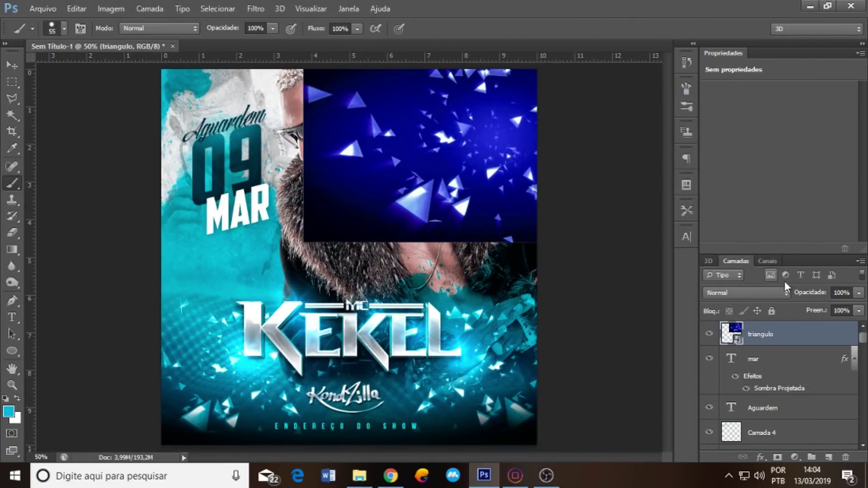
Rasterize the triangulo layer and shift its hue by −41 to make the particles cyan.
click(12, 232)
click(398, 200)
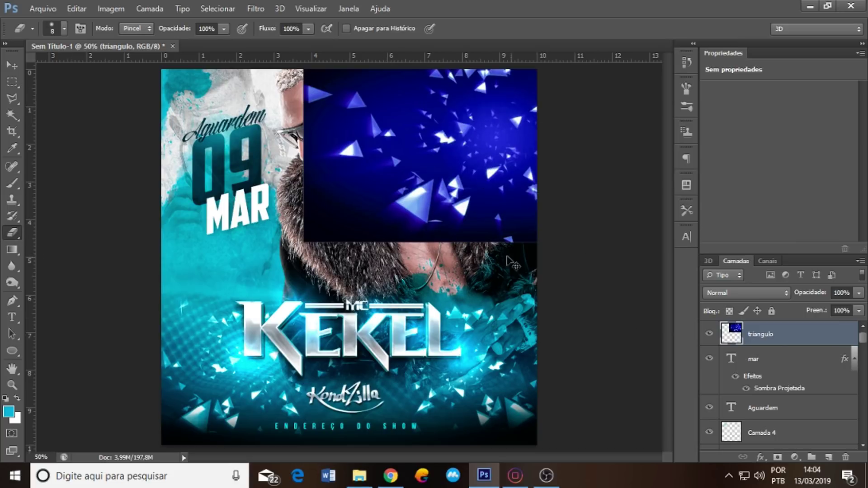
key(ctrl+u)
mouse_move(697, 187)
mouse_down()
mouse_move(736, 187)
mouse_move(672, 183)
mouse_up()
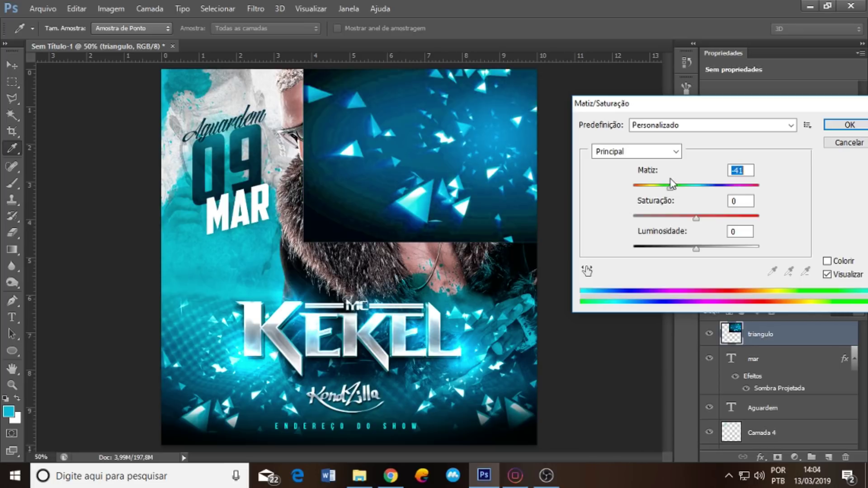
click(834, 123)
Set the triangulo layer's blend mode to Linear Dodge (Add).
key(e)
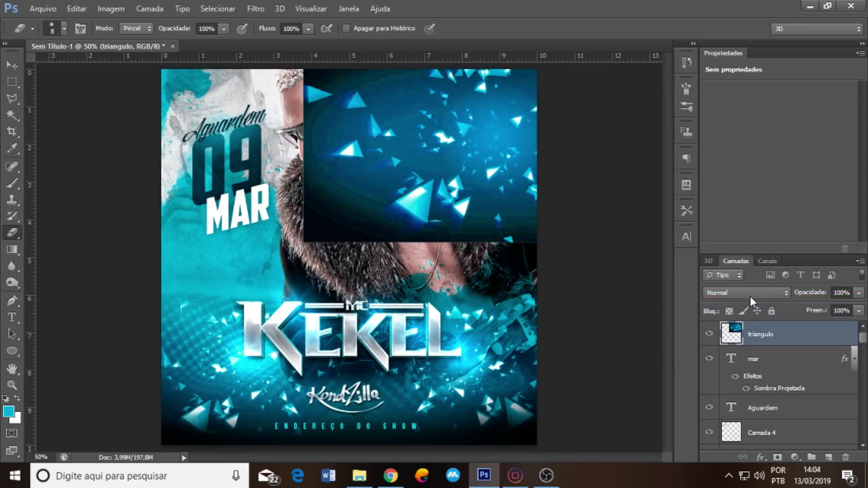
click(746, 292)
click(770, 135)
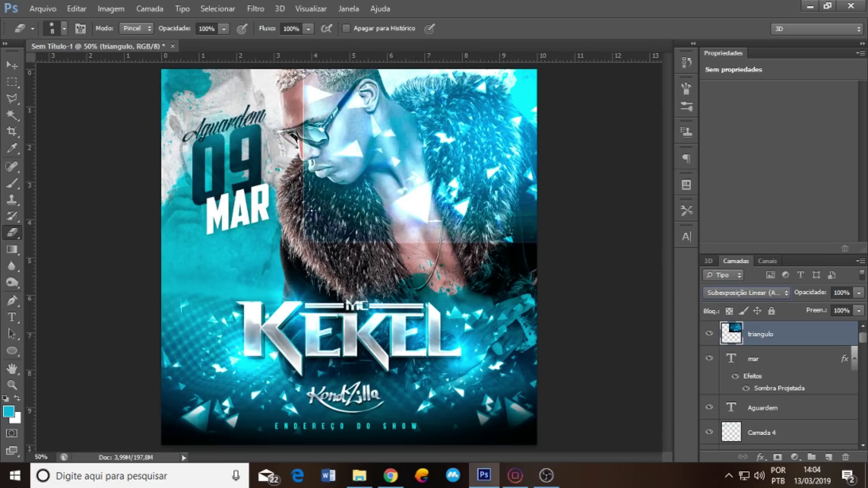
Apply a 27°, 39-pixel Motion Blur to the particles and move them onto the fur.
click(255, 9)
mouse_move(270, 148)
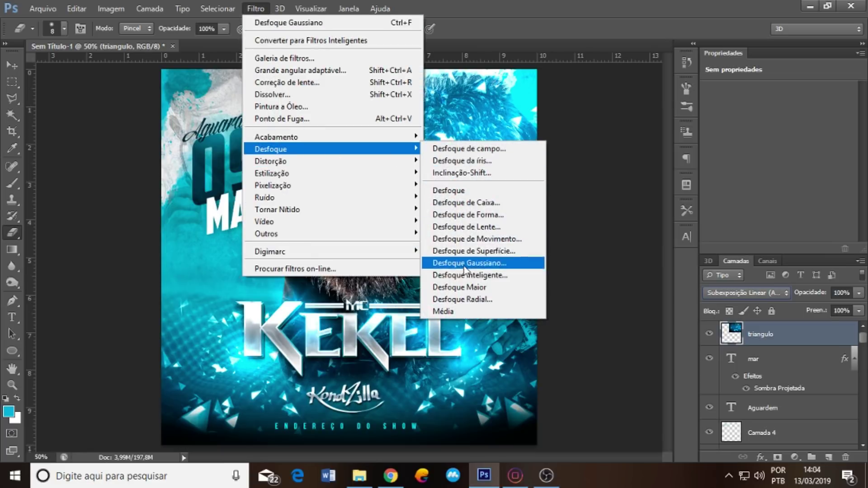
click(479, 243)
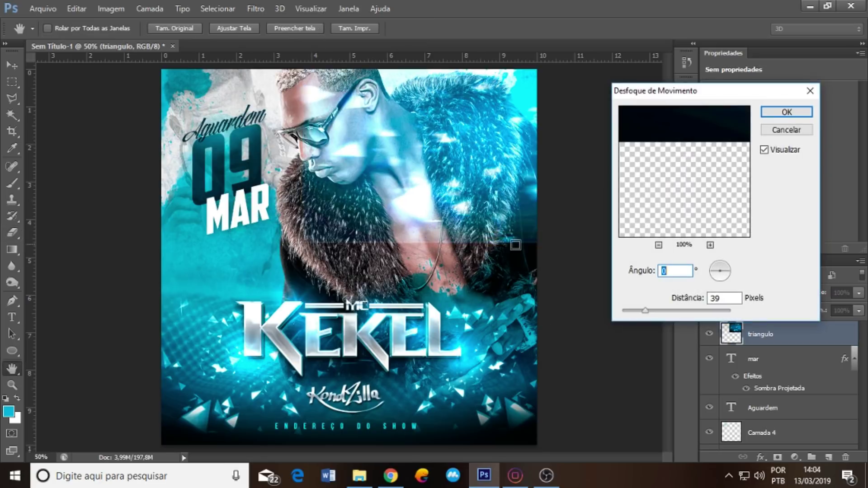
drag(713, 277, 715, 280)
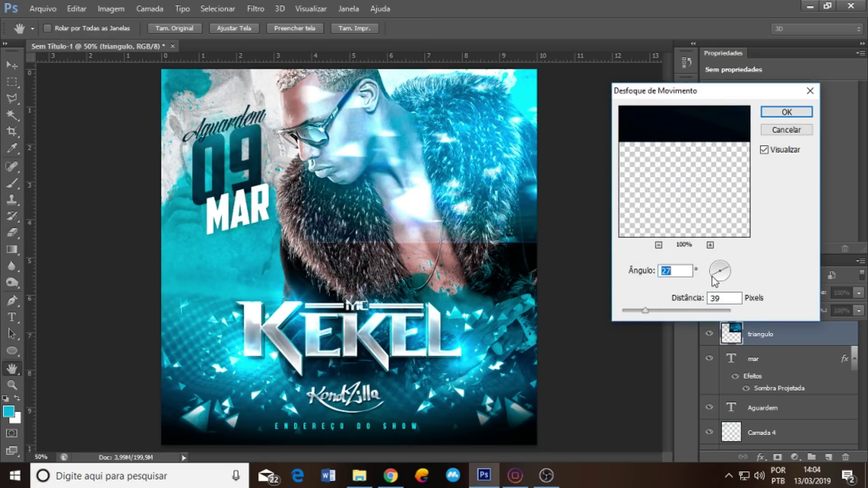
click(789, 114)
drag(396, 161, 496, 167)
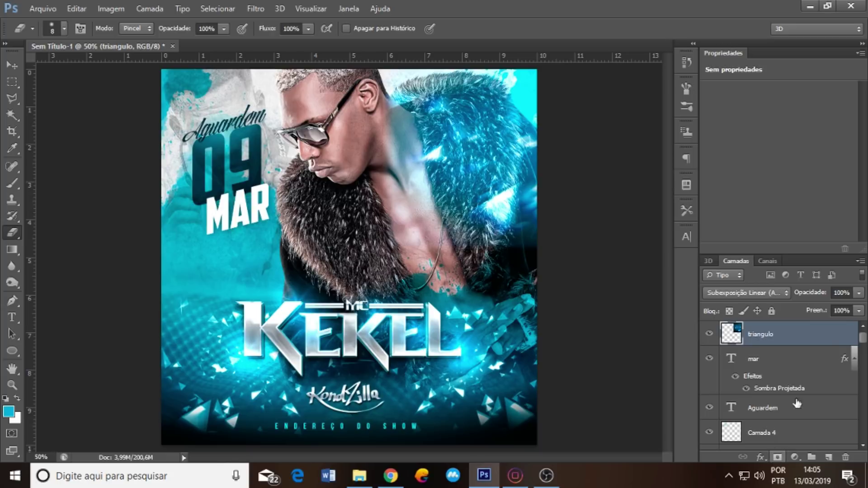
Darken the particles' shadows with Levels, black input at 63.
key(ctrl+l)
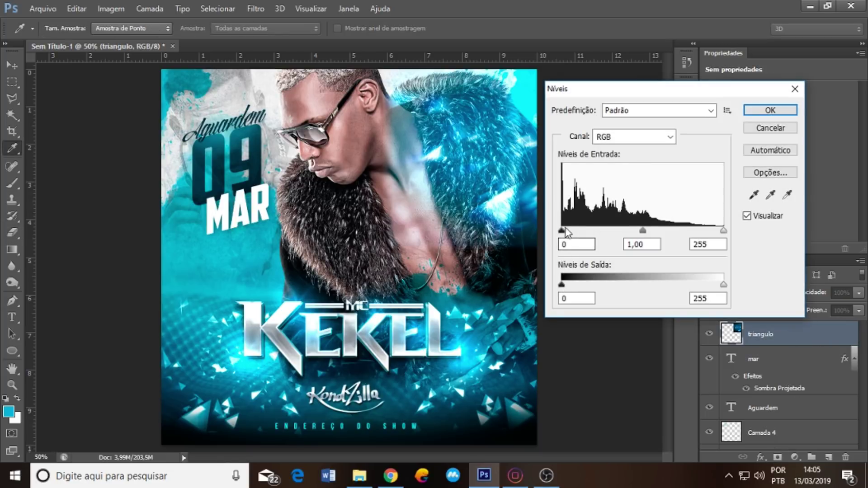
drag(562, 230, 588, 230)
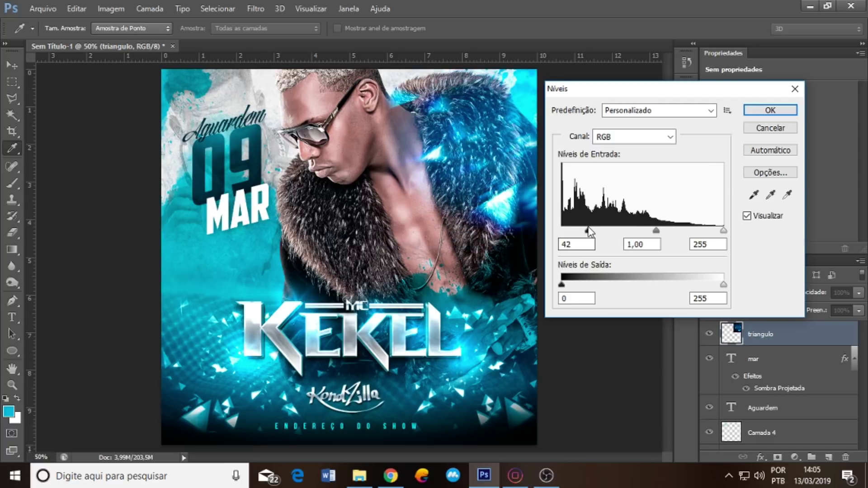
drag(594, 232, 603, 232)
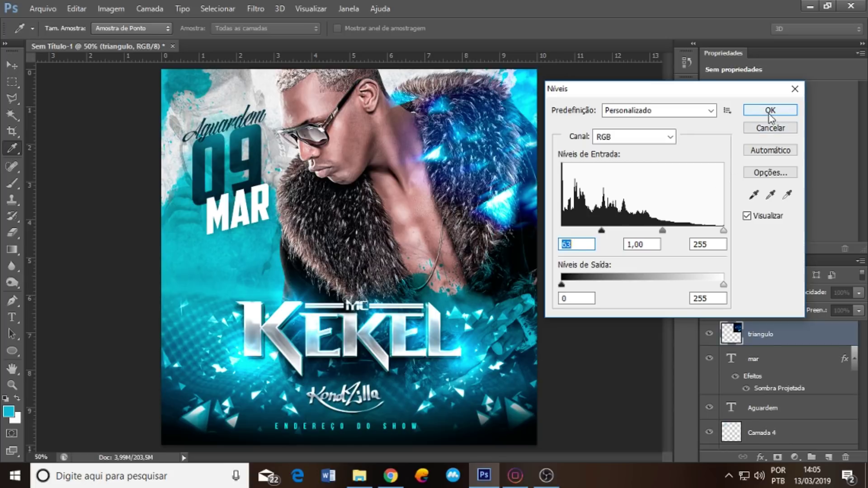
click(771, 110)
key(e)
Scale the particle layer to about 75% and rotate it about −14.6°.
key(ctrl+t)
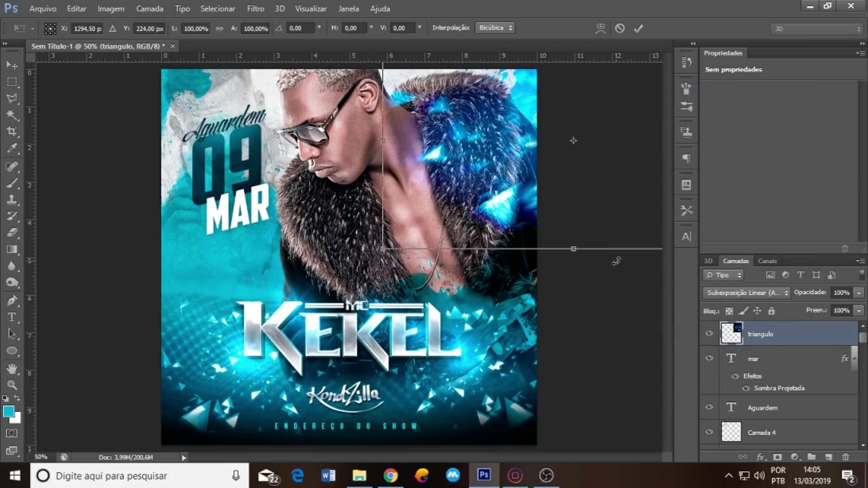
drag(385, 249, 547, 244)
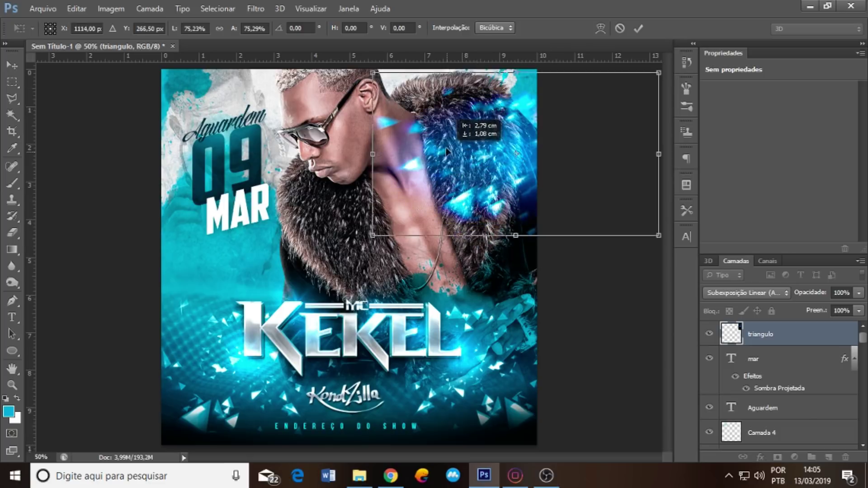
drag(583, 297, 581, 183)
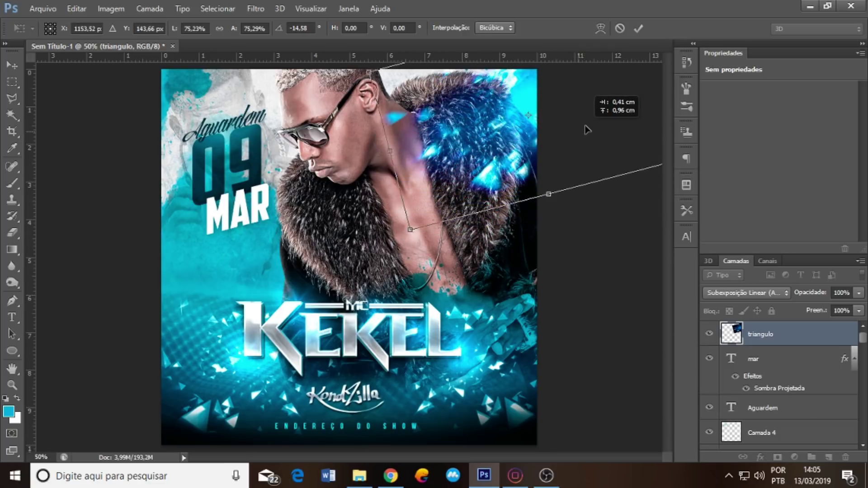
key(Return)
key(e)
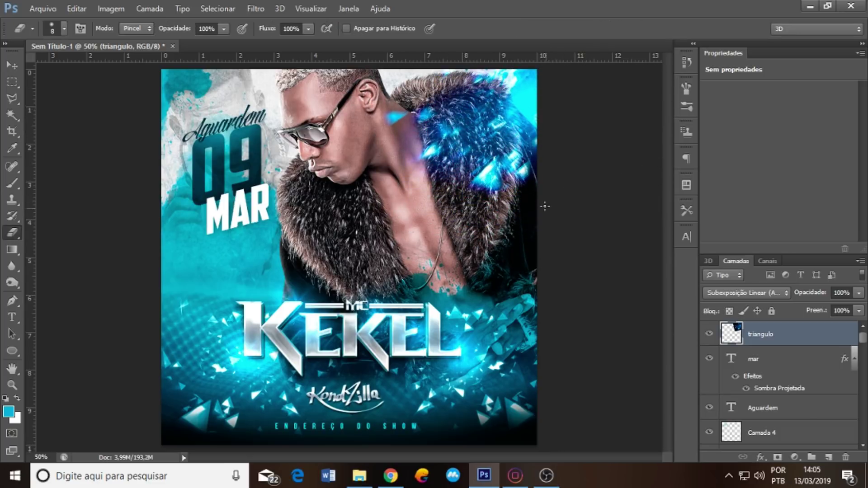
Duplicate the particles lower over the fur and rotate the copy about −15°.
mouse_move(557, 176)
mouse_down()
mouse_move(592, 286)
mouse_move(554, 300)
mouse_up()
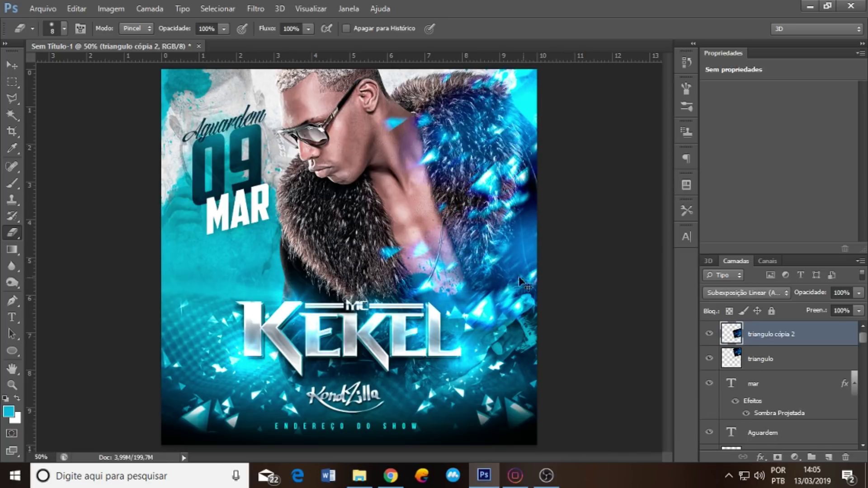
key(ctrl+t)
drag(534, 224, 514, 238)
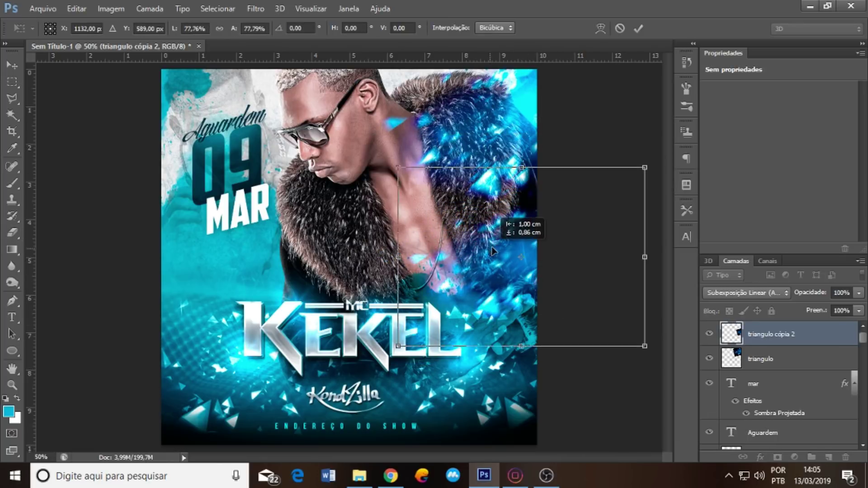
drag(580, 127, 620, 217)
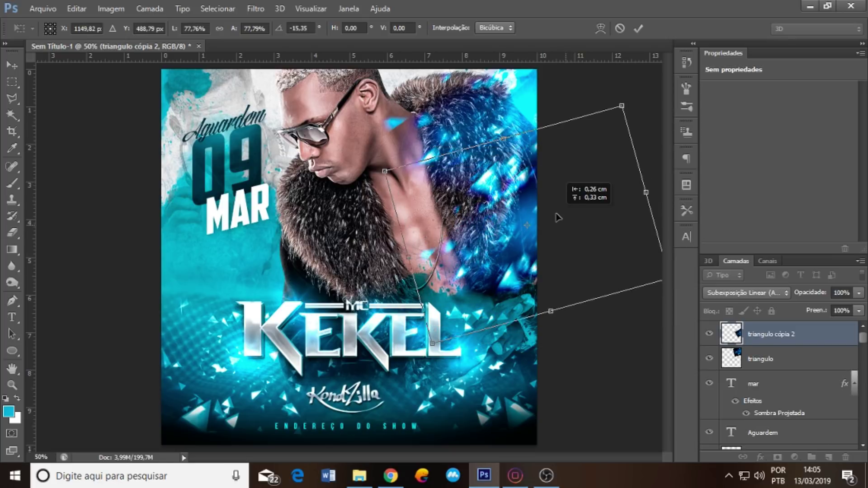
key(Return)
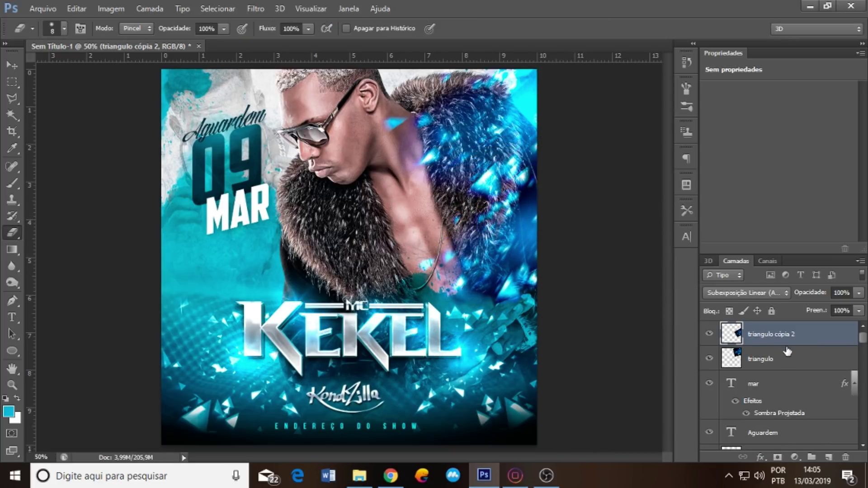
Add a Color Lookup adjustment layer and try the 2Strip and 3Strip 3DLUT looks.
click(795, 457)
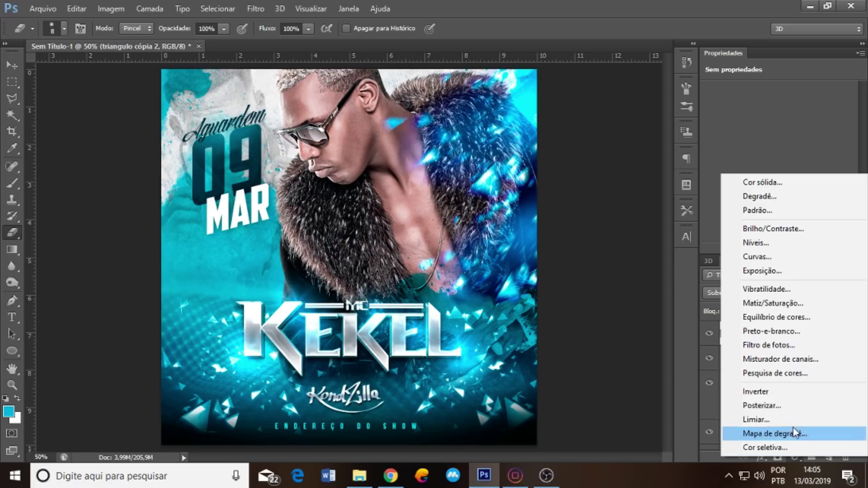
click(781, 376)
click(830, 92)
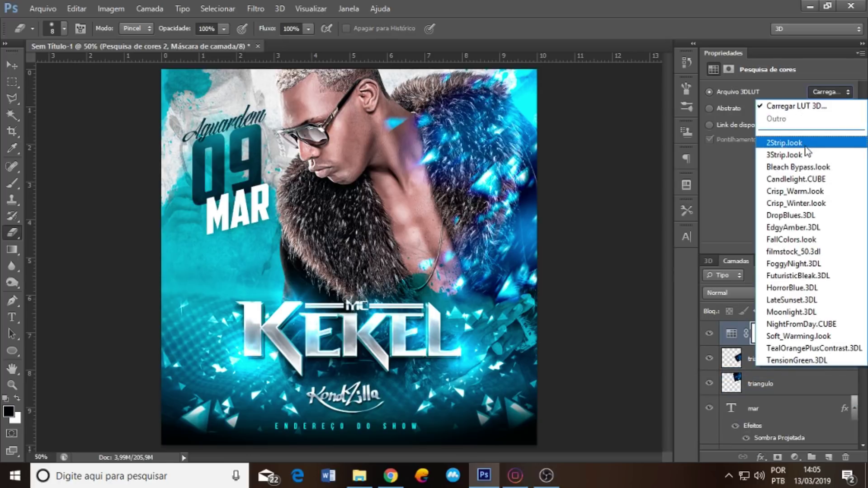
click(809, 140)
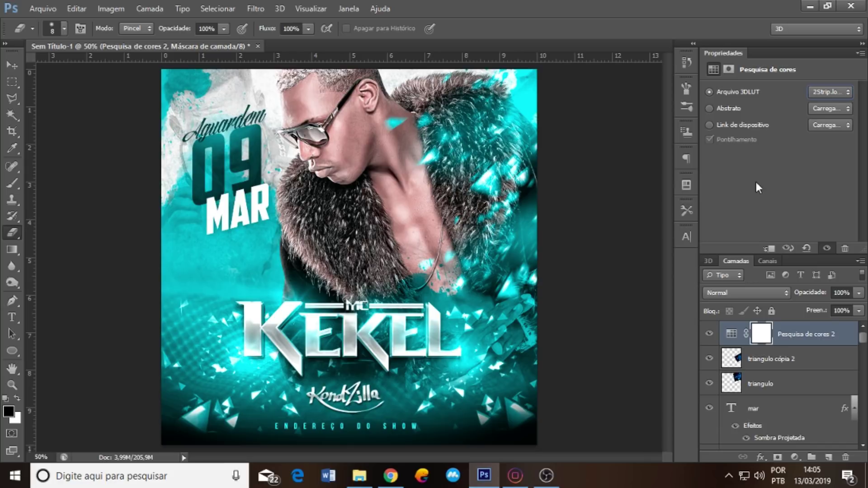
click(827, 92)
click(796, 155)
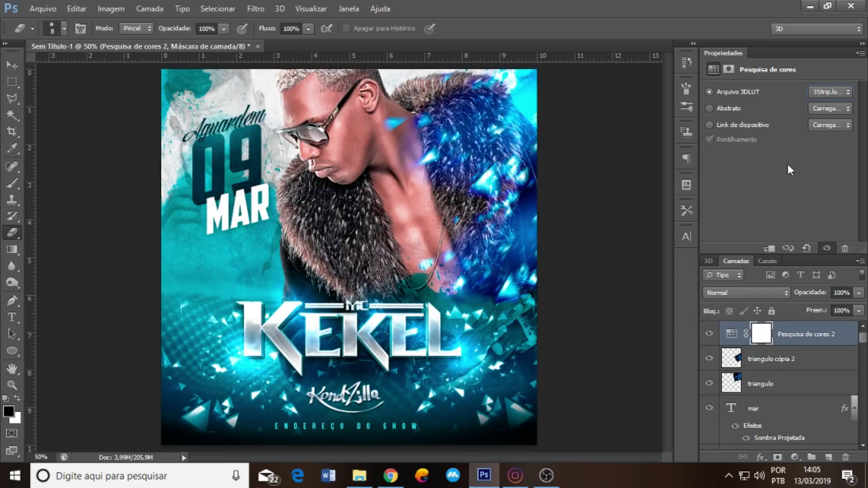
Step through further 3DLUT presets, then close the Load dialog without loading a file.
key(Down)
key(Down)
key(Down)
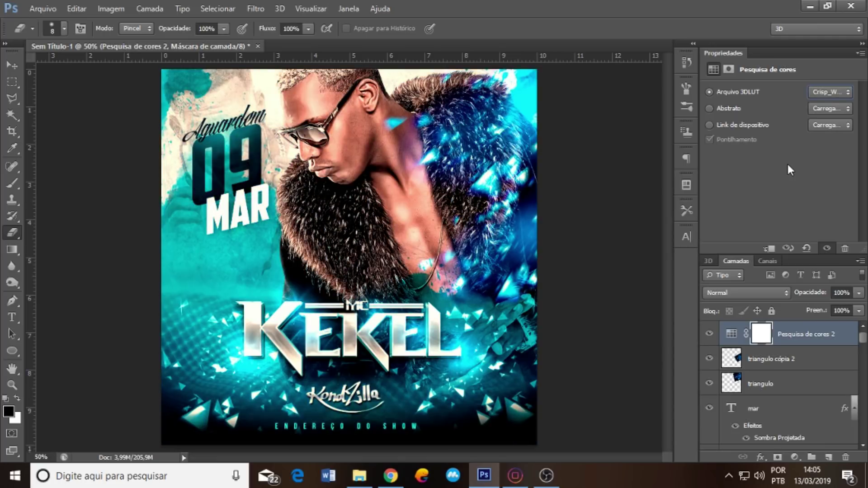
key(Down)
key(Down)
key(Down)
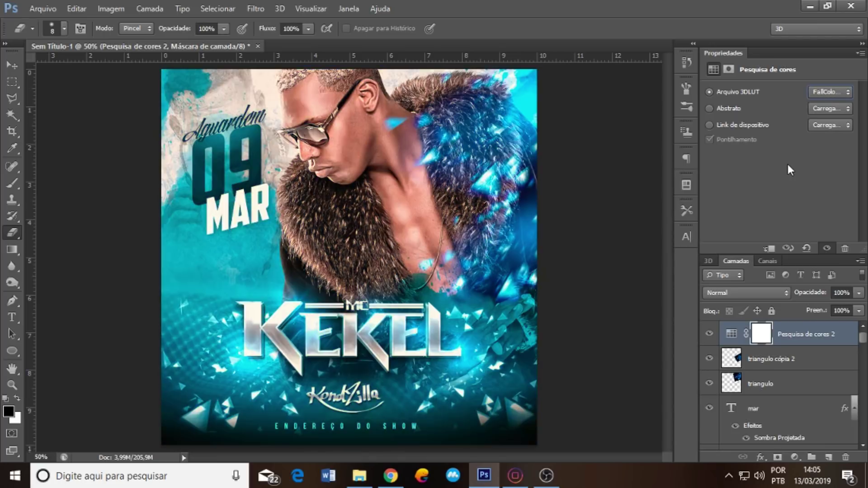
key(Down)
key(Down)
key(Down)
key(Down)
key(Down)
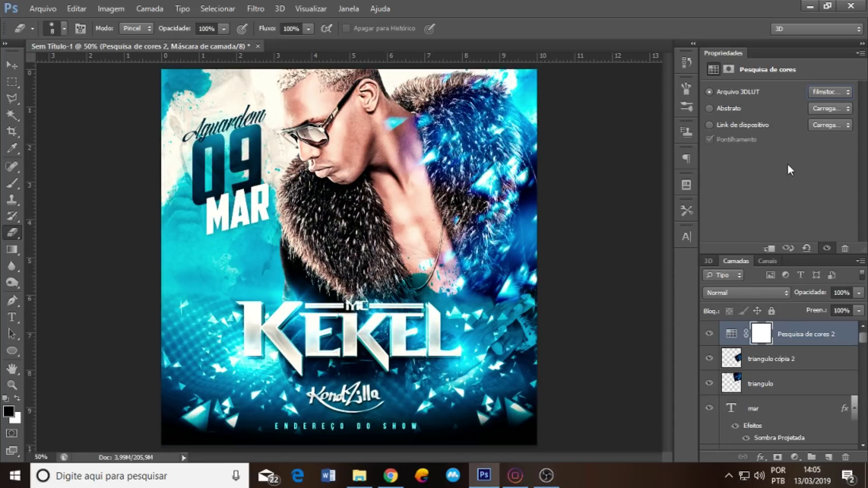
key(Down)
key(Down)
key(Down)
key(Up)
key(Up)
key(Up)
key(Up)
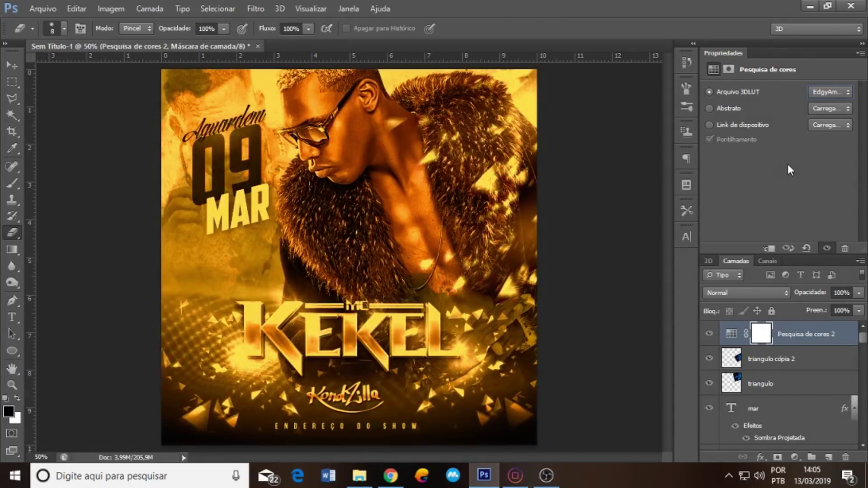
key(Up)
key(Up)
key(Up)
key(Up)
key(Up)
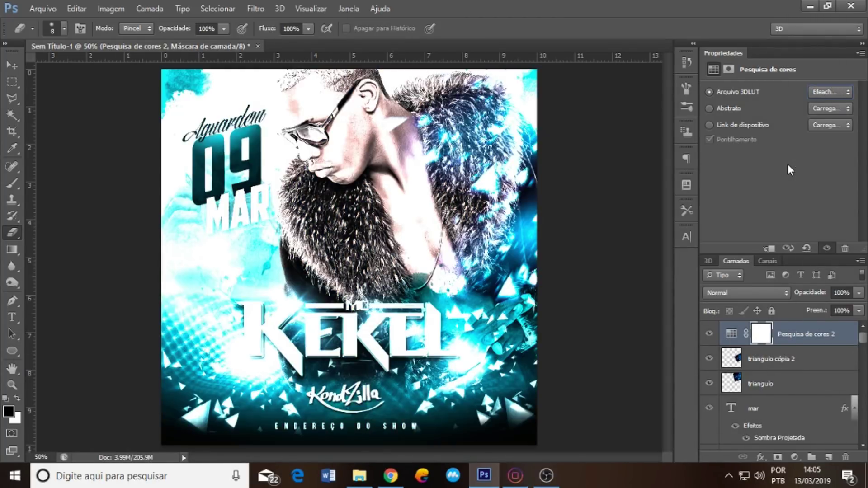
key(Up)
key(Up)
key(Up)
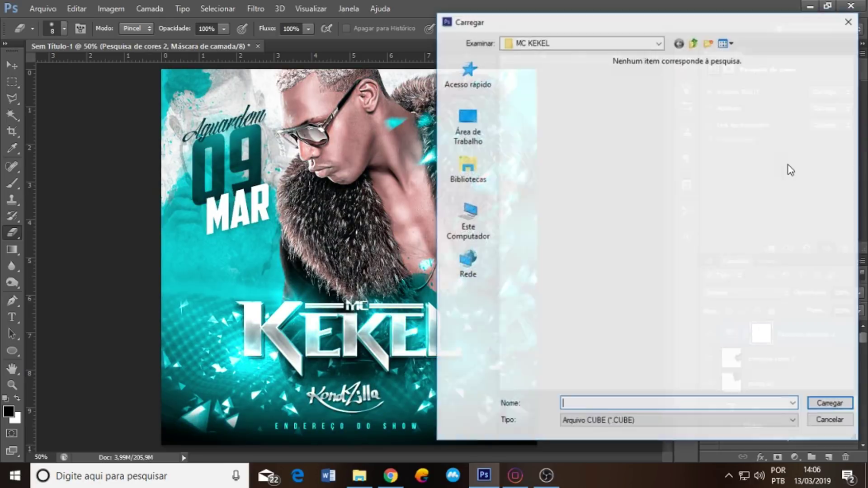
click(849, 21)
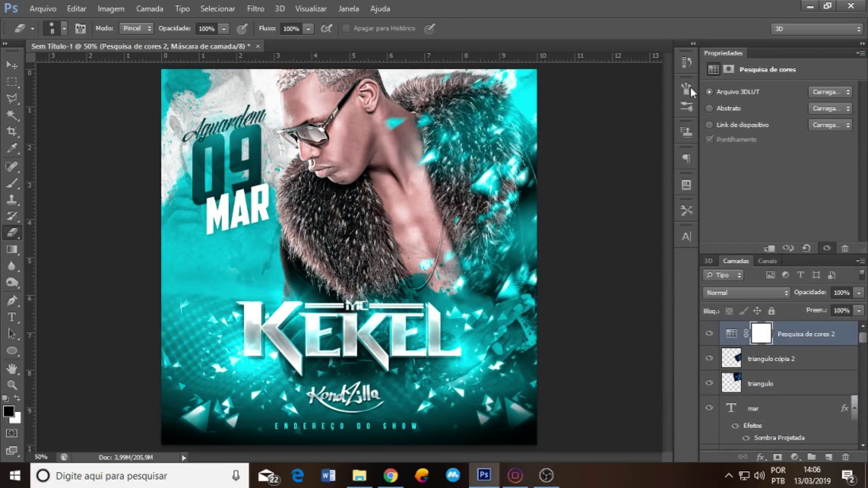
Add a Levels adjustment layer with the black input raised to 29.
click(808, 335)
click(794, 457)
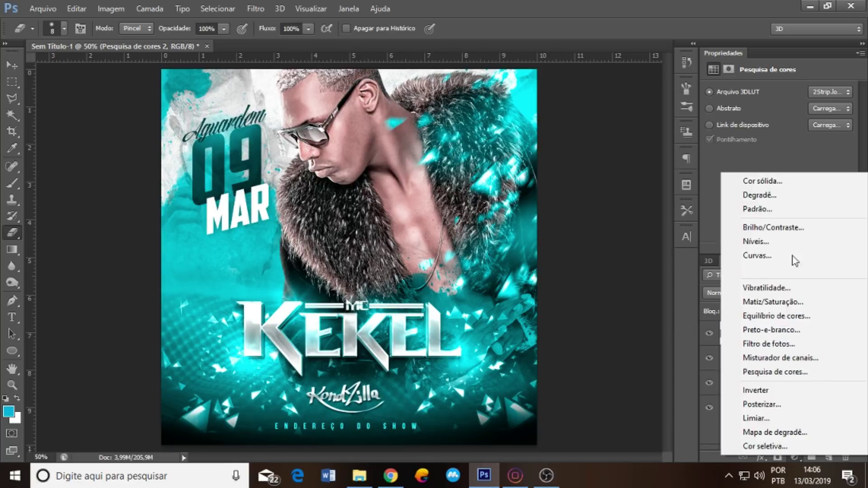
click(780, 244)
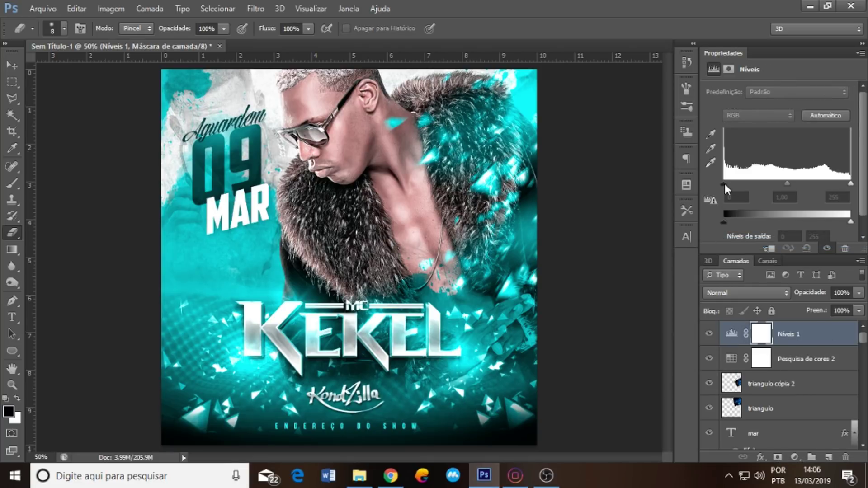
drag(724, 185, 737, 184)
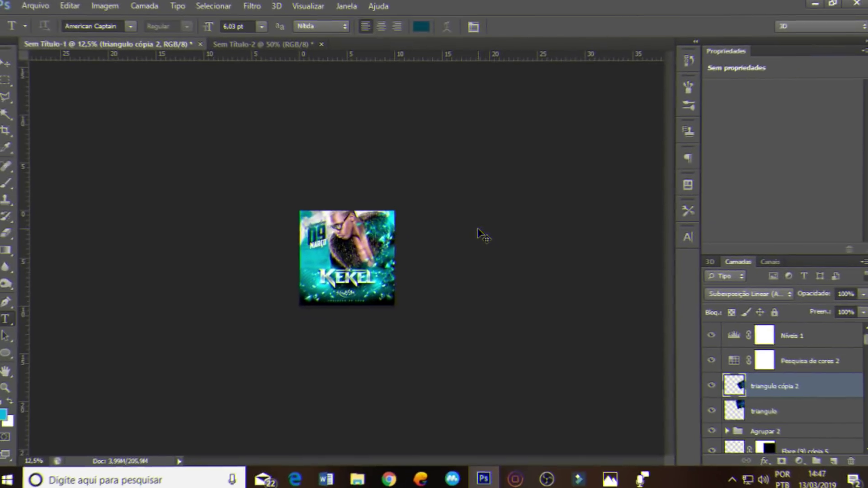
Fit the flyer on screen and save it as mc kekell.psd with Maximize Compatibility.
key(ctrl+0)
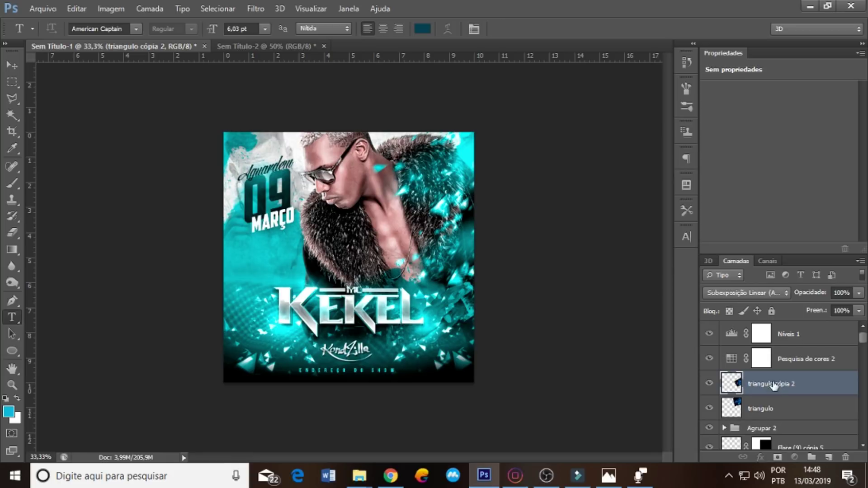
drag(861, 338, 863, 417)
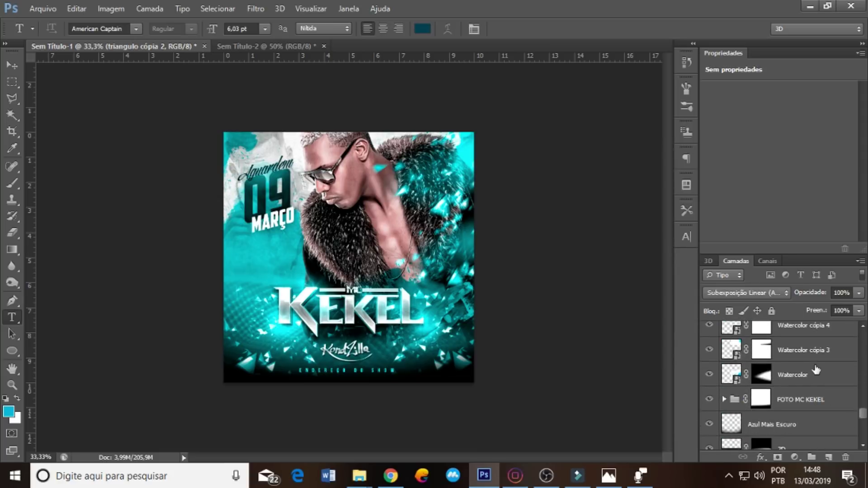
click(43, 9)
click(61, 161)
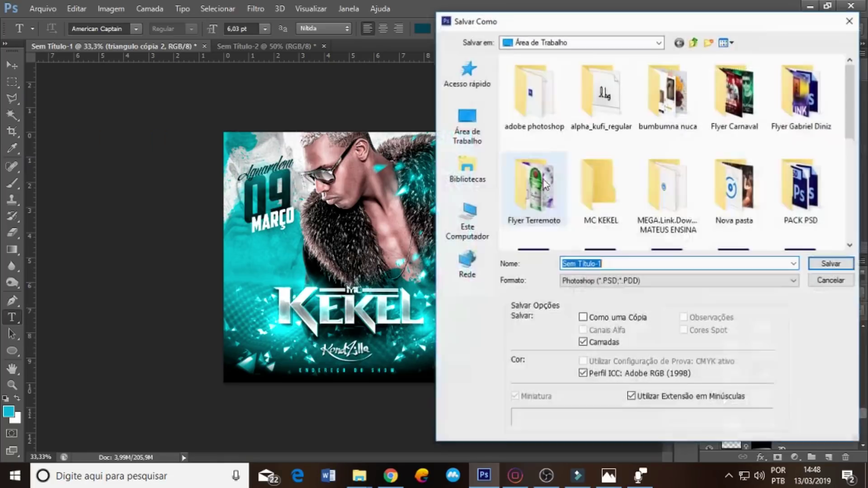
text(mc )
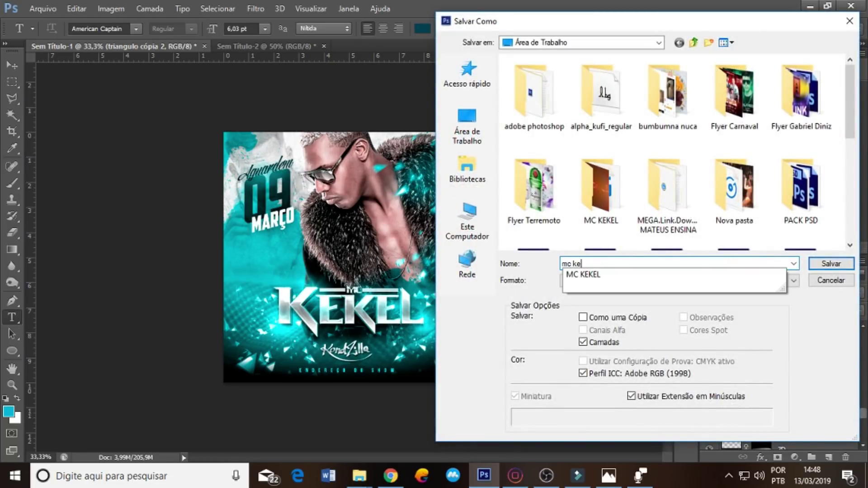
text(kekell)
key(Return)
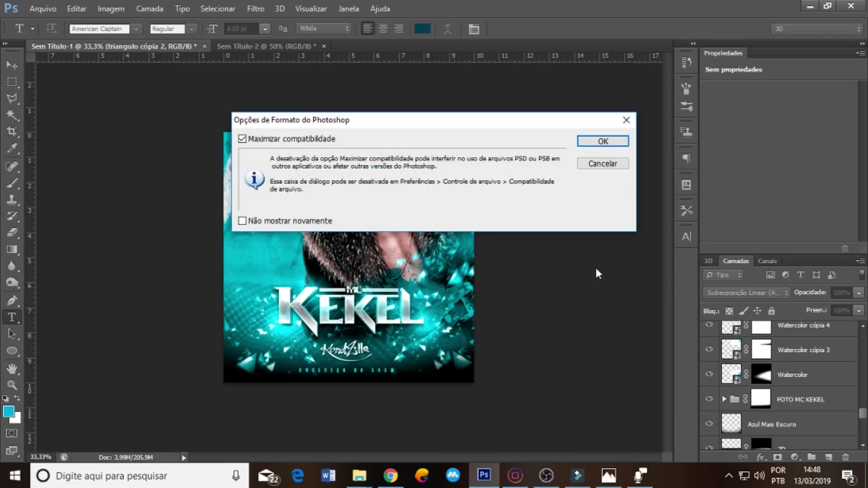
key(Return)
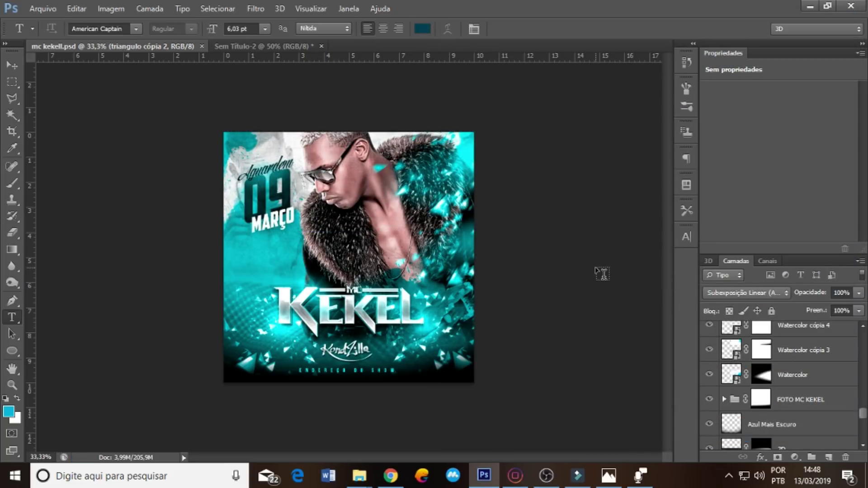
drag(865, 418, 865, 438)
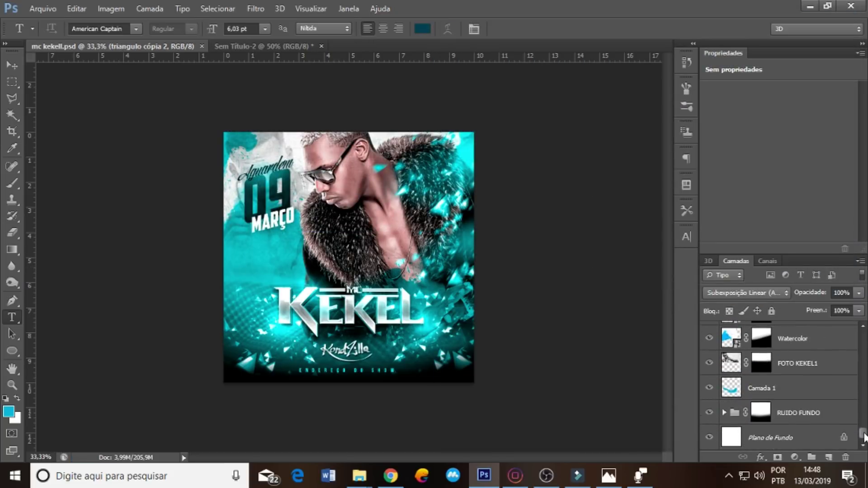
Select the RUIDO FUNDO group, compare it hidden and shown, and browse its blend modes.
click(708, 413)
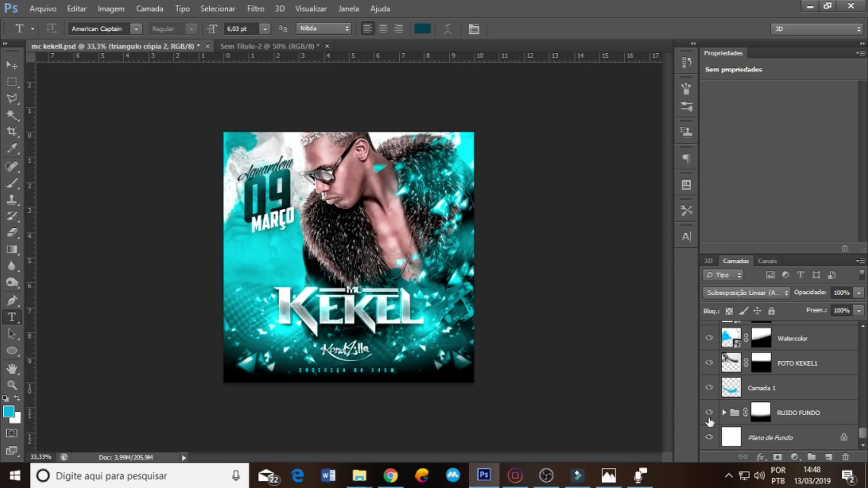
click(813, 414)
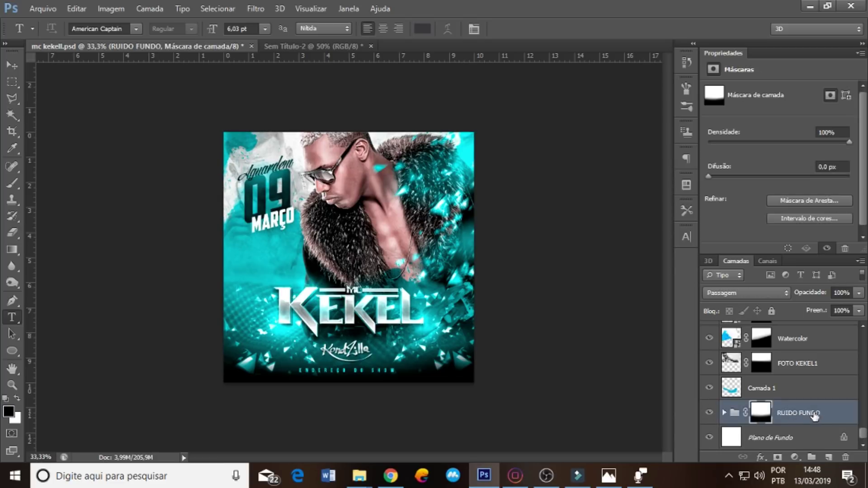
right_click(799, 413)
key(Escape)
click(746, 293)
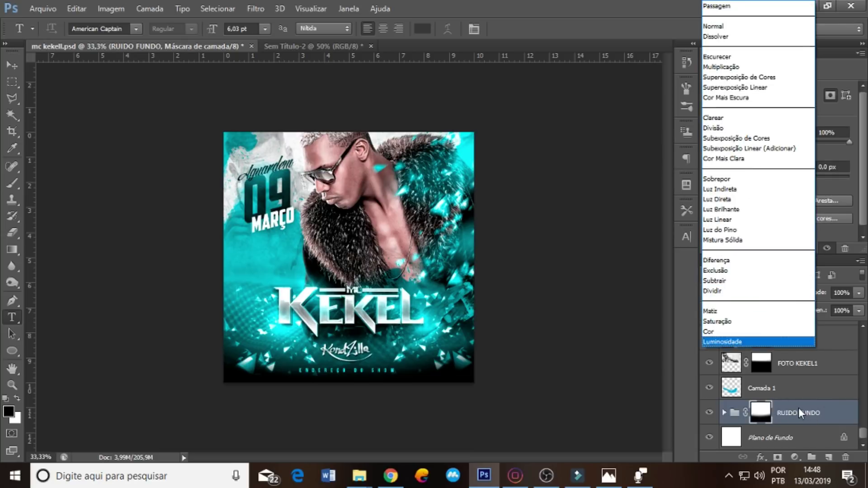
key(Escape)
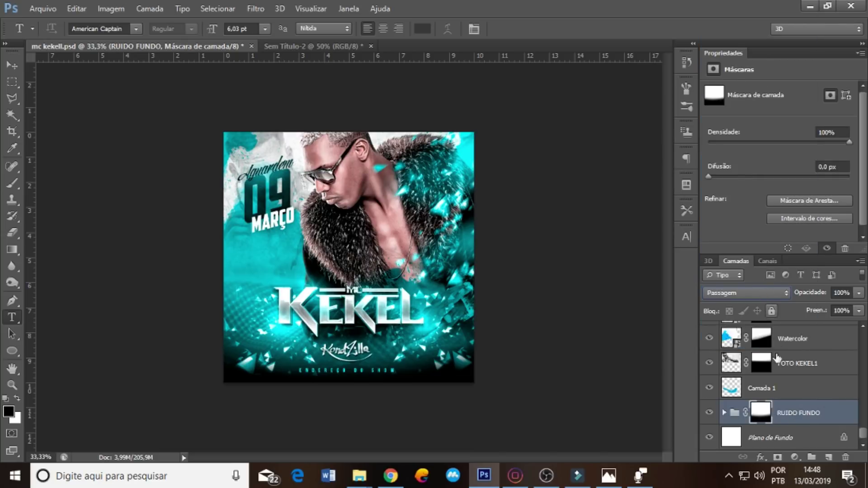
click(752, 292)
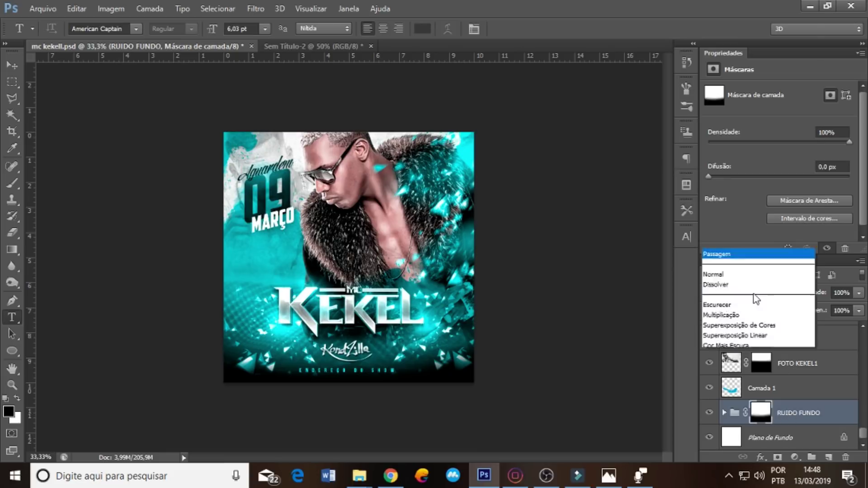
click(798, 417)
Convert RUIDO FUNDO to a smart object and toggle its visibility to compare.
right_click(801, 415)
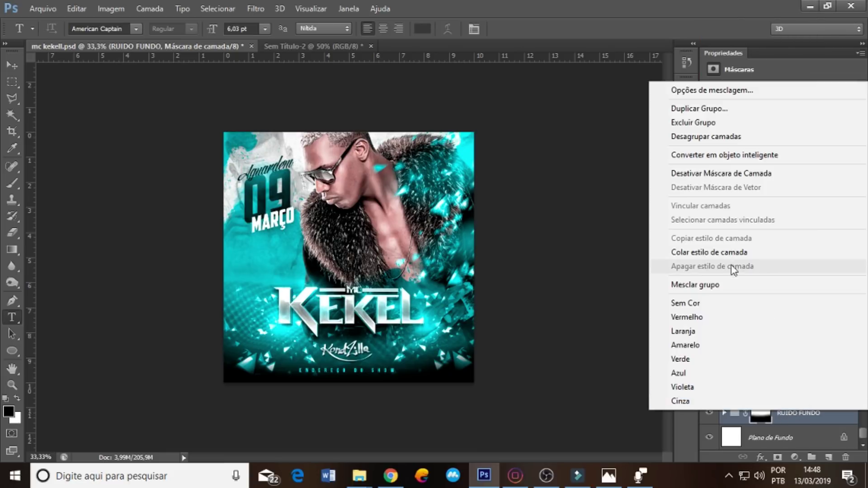
click(743, 156)
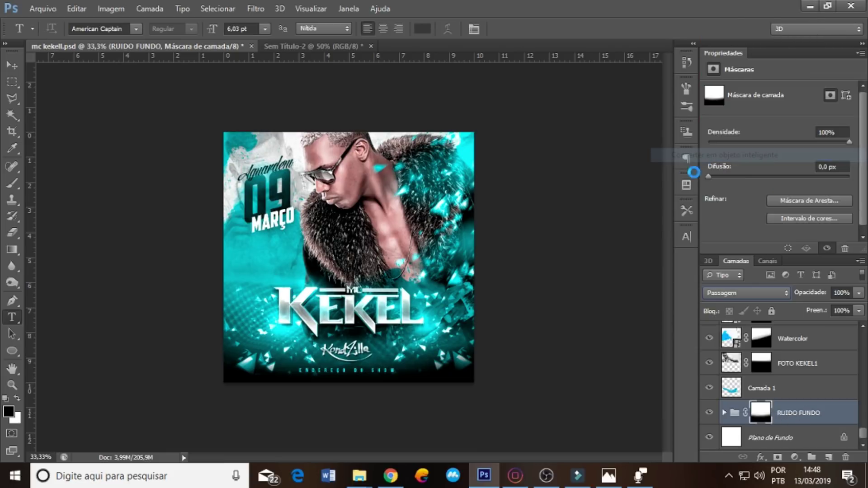
click(709, 412)
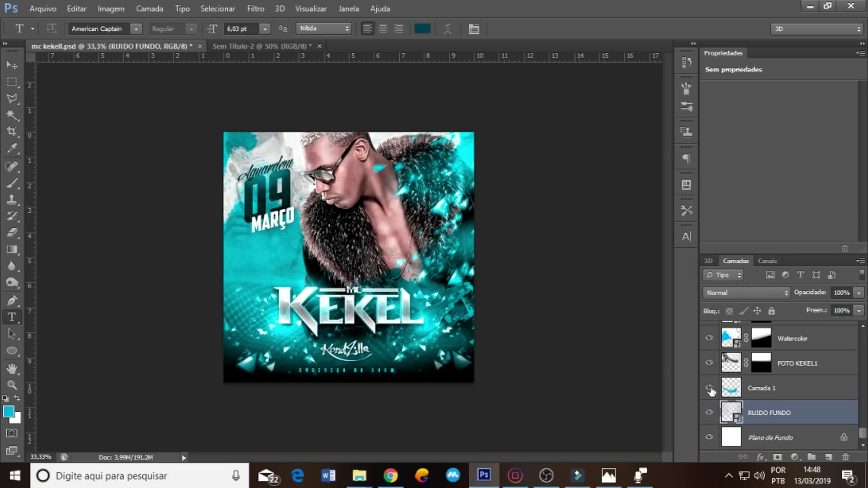
Merge the layers from Watercolor cópia 2 downward into one layer.
click(762, 393)
click(803, 403)
scroll(862, 434, up, 2)
scroll(863, 433, up, 1)
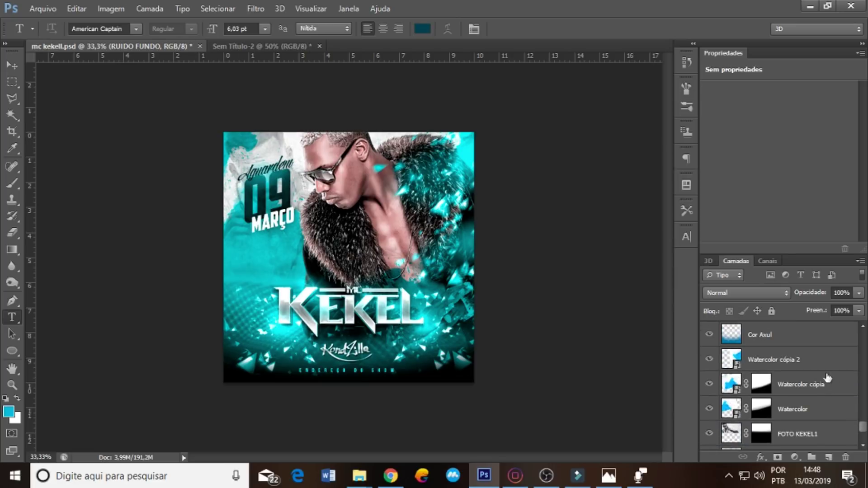
shift+click(802, 361)
right_click(798, 364)
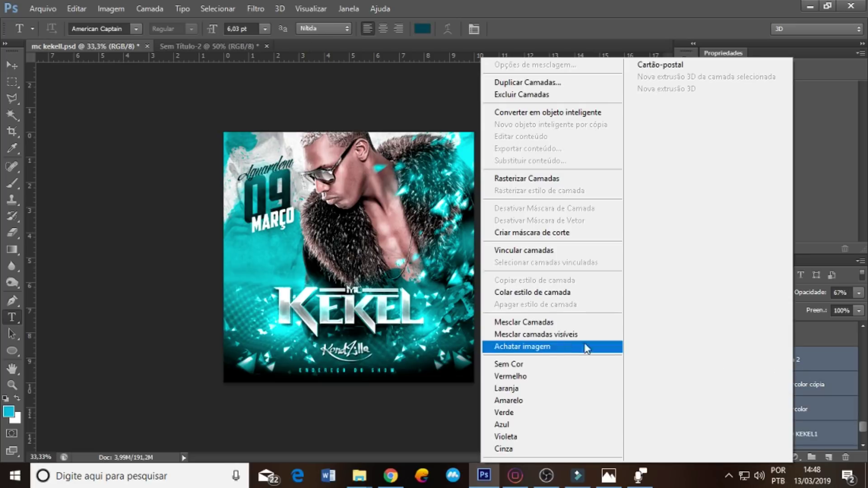
click(567, 324)
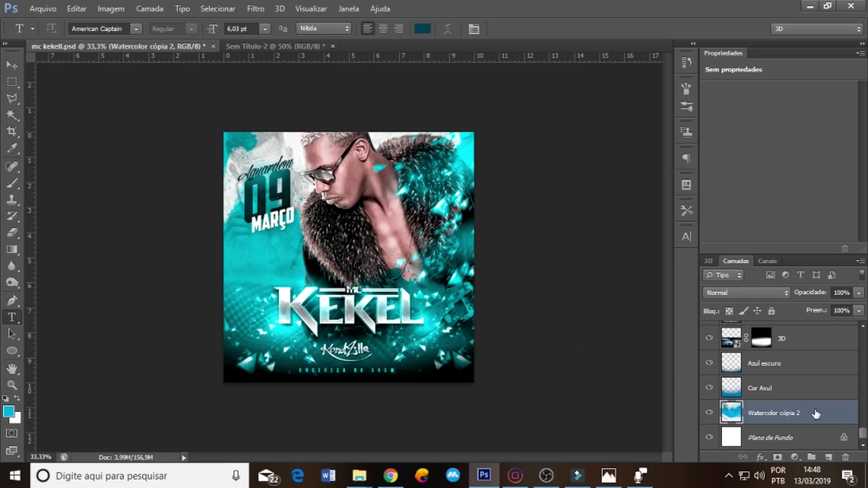
Merge Azul Mais Escuro through Azul escuro into one layer and check it by toggling visibility.
scroll(865, 437, up, 3)
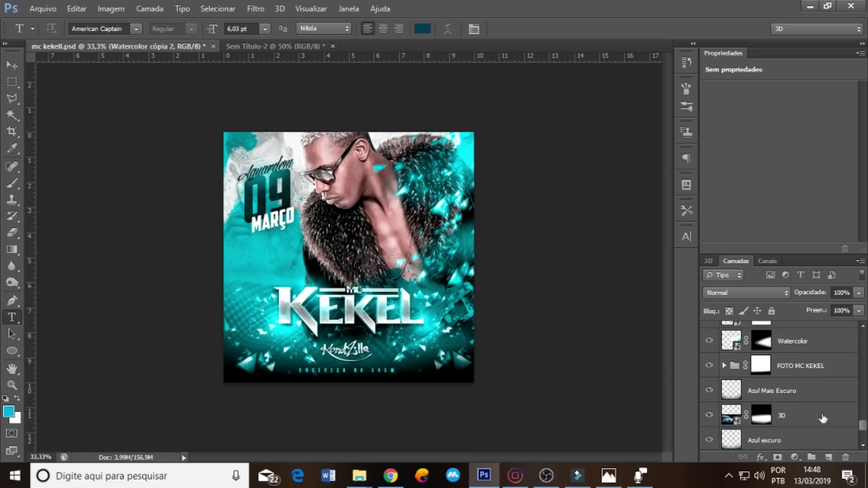
click(794, 396)
shift+click(795, 440)
right_click(793, 434)
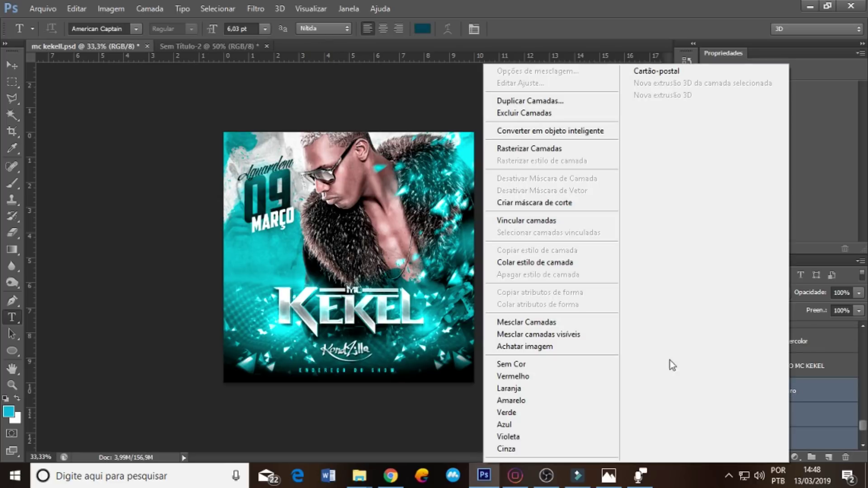
click(568, 324)
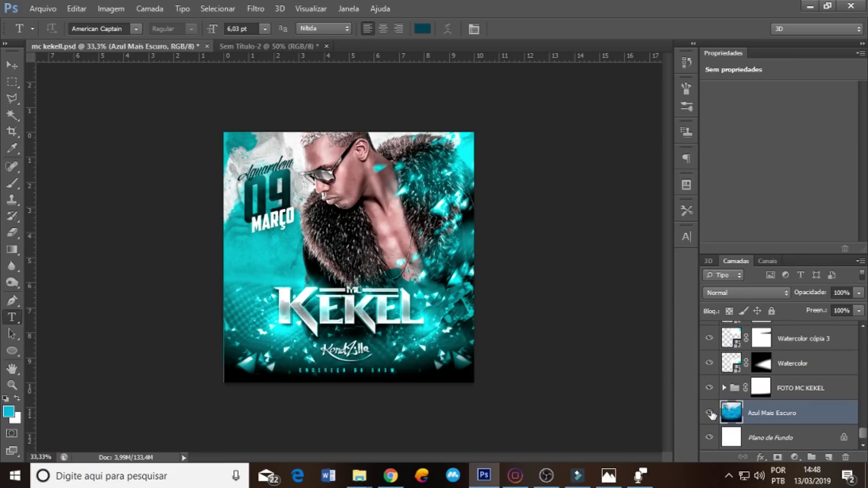
click(708, 412)
click(709, 389)
Merge the FOTO MC KEKEL group into a single layer and compare its visibility.
click(798, 394)
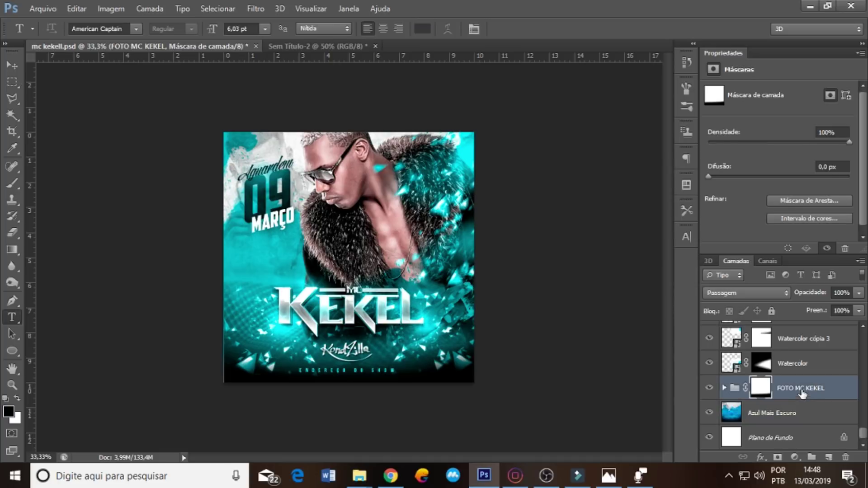
right_click(796, 389)
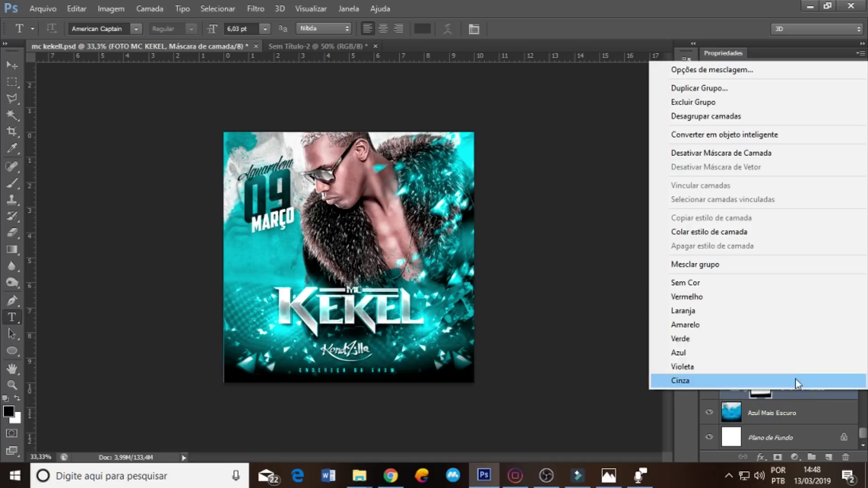
click(729, 268)
click(709, 387)
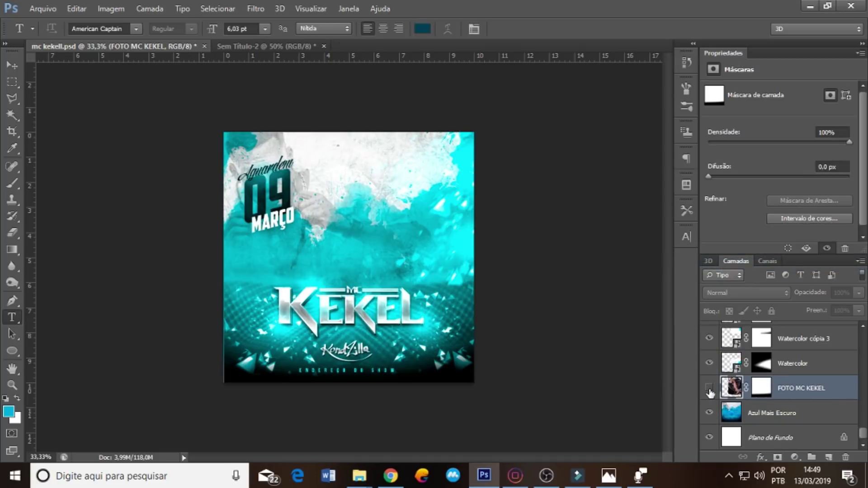
Merge the three Watercolor layers into one layer set to Multiplicação.
click(798, 367)
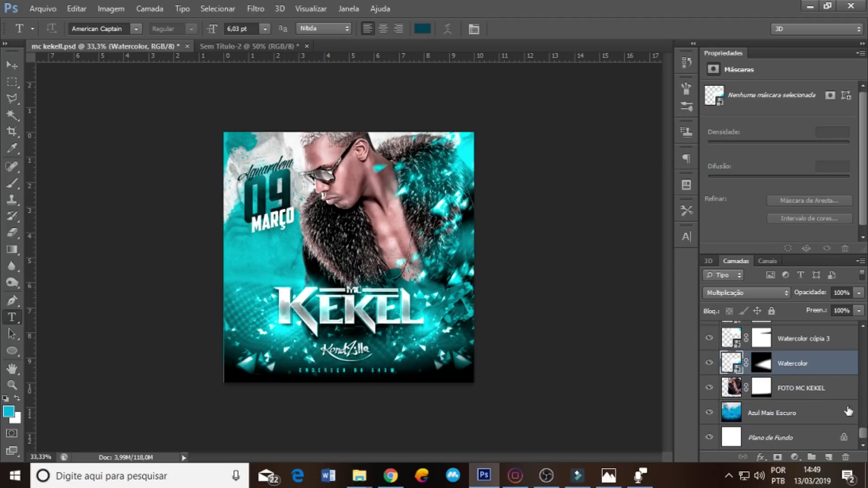
scroll(862, 434, up, 3)
click(804, 409)
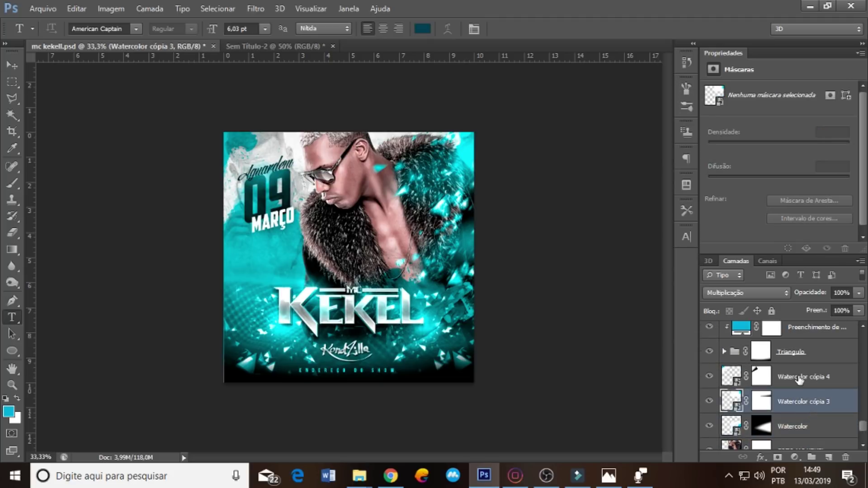
click(800, 380)
click(804, 430)
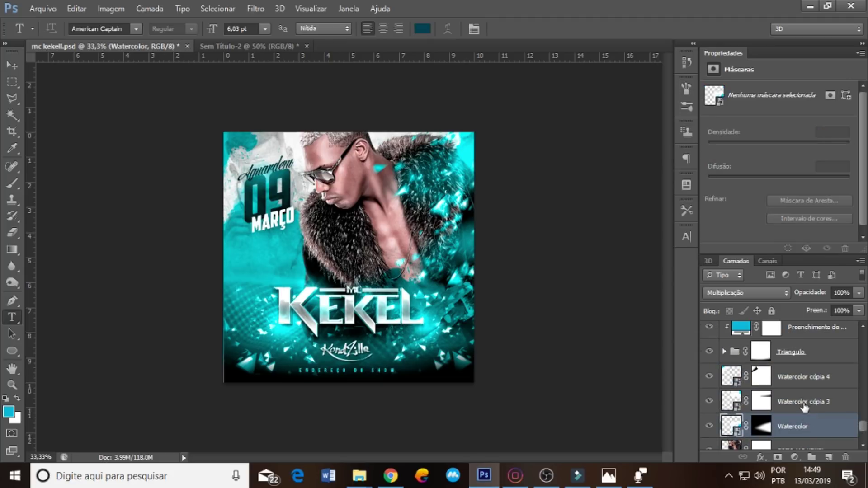
shift+click(801, 377)
right_click(801, 377)
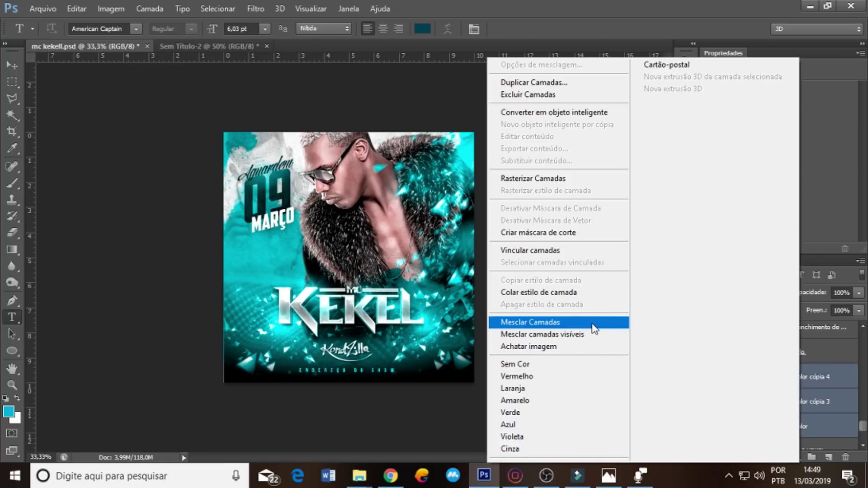
click(593, 323)
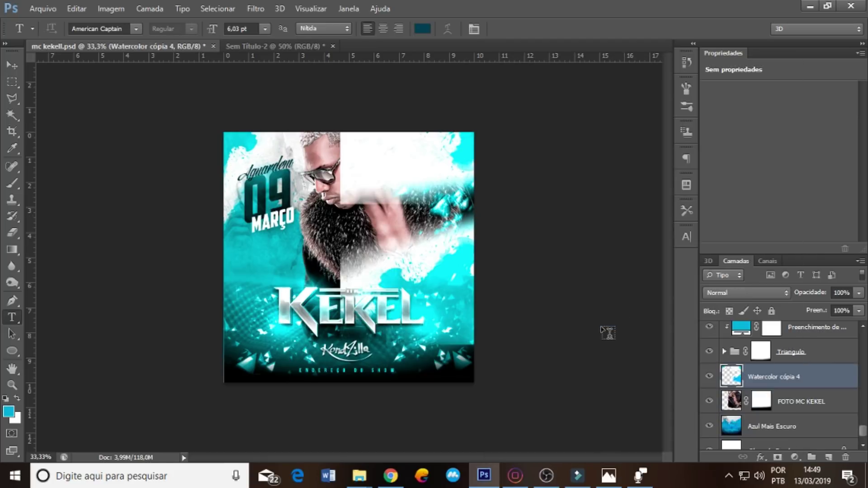
click(750, 292)
click(728, 42)
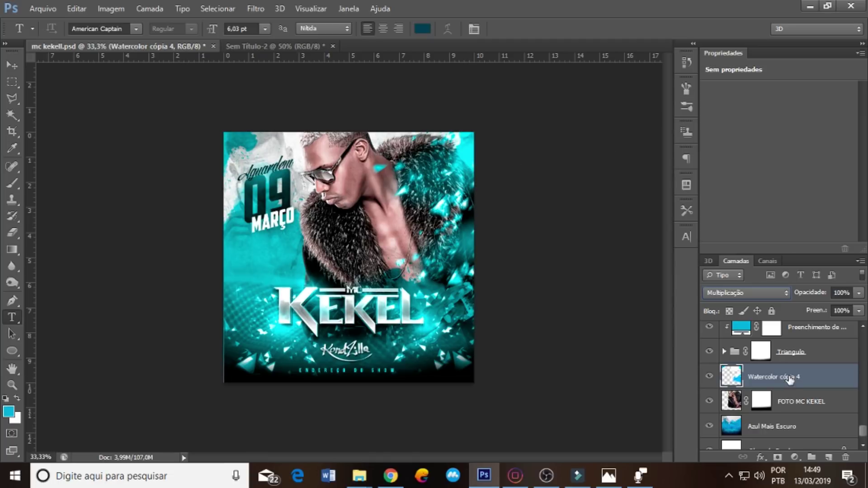
Preview the Triangulo group on and off, inspect its layers, and select the whole group.
click(709, 351)
click(761, 352)
click(724, 352)
click(804, 382)
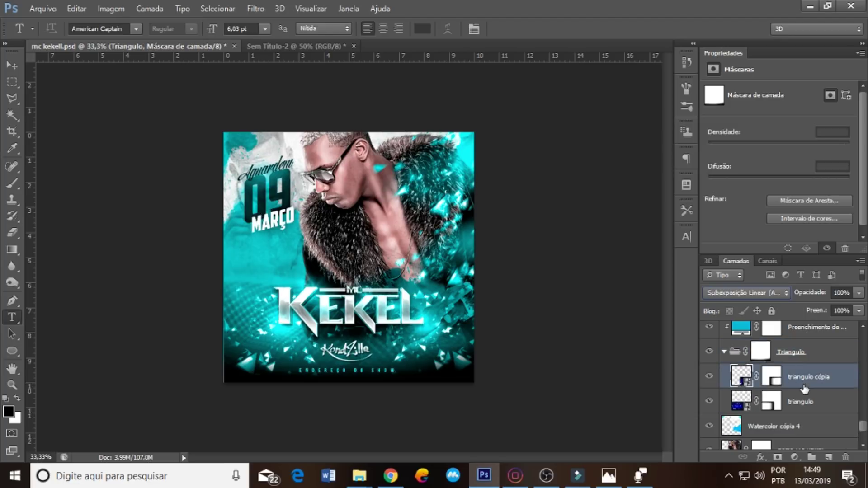
click(804, 400)
click(808, 382)
click(725, 351)
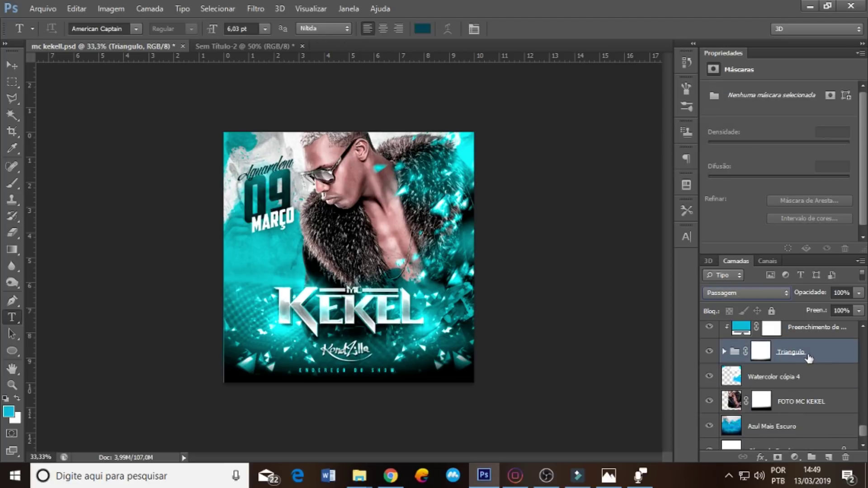
Merge the colour fill and Triangulo group into one layer blended with Subexposição Linear (Adicionar).
scroll(862, 429, up, 3)
shift+click(813, 386)
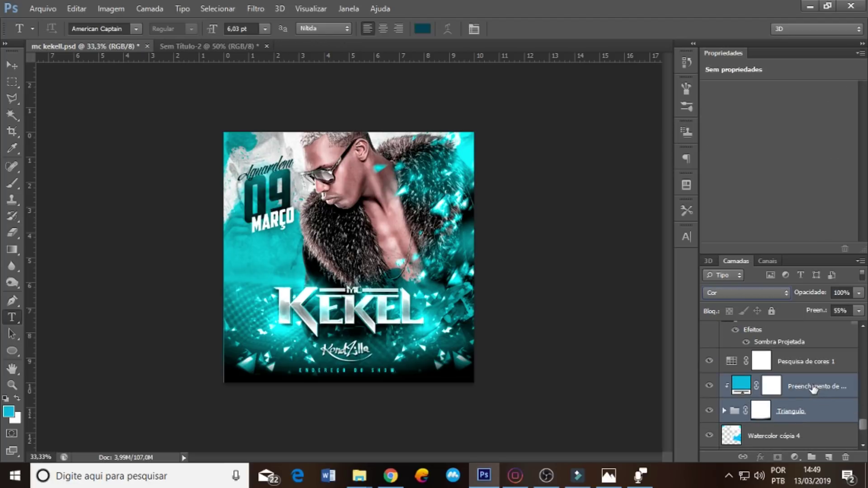
right_click(821, 392)
click(601, 325)
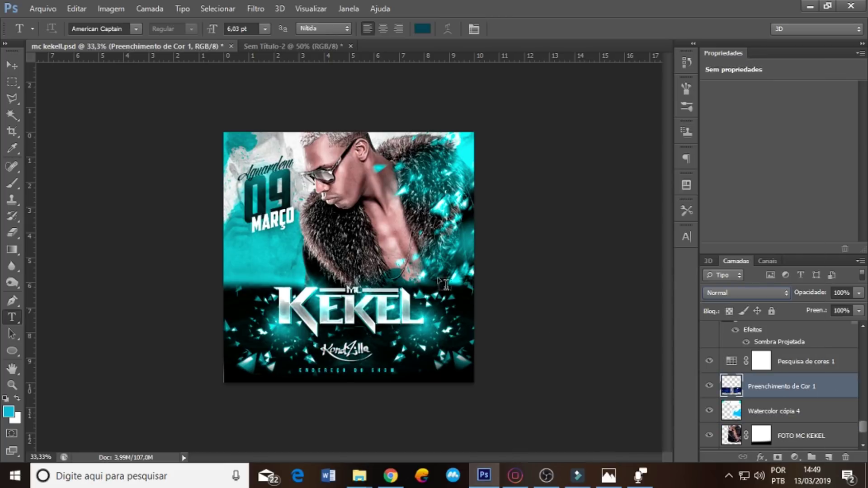
click(753, 293)
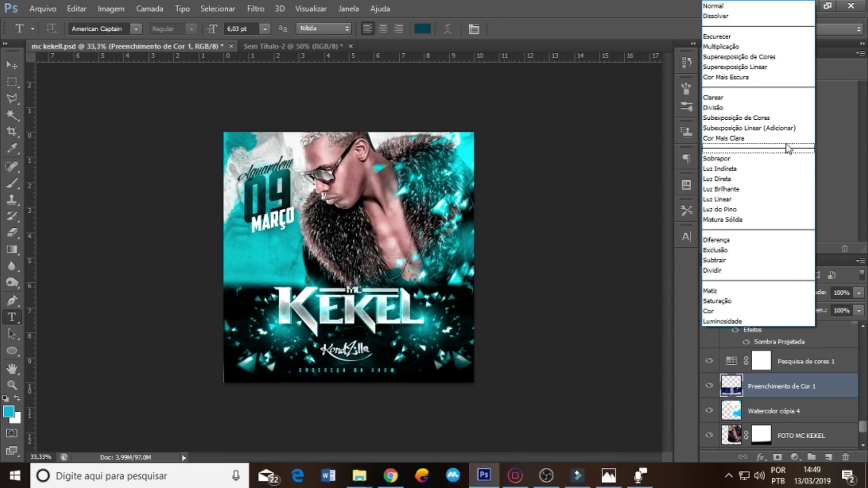
click(785, 133)
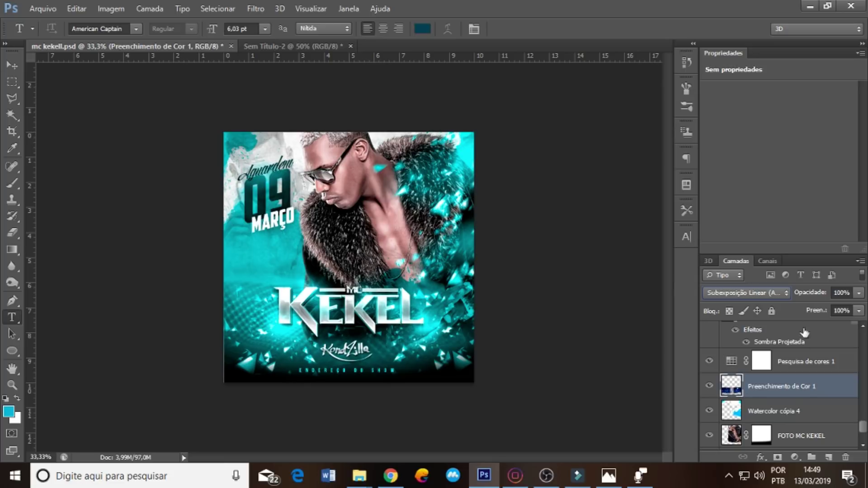
Select the Pesquisa de cores 1 adjustment, then the LOGO KONDZILLA layer.
scroll(864, 420, up, 2)
click(813, 410)
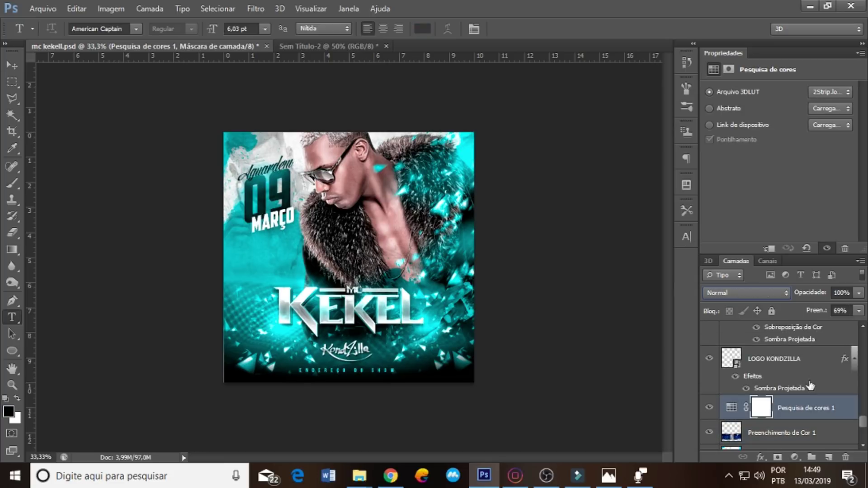
scroll(865, 432, up, 2)
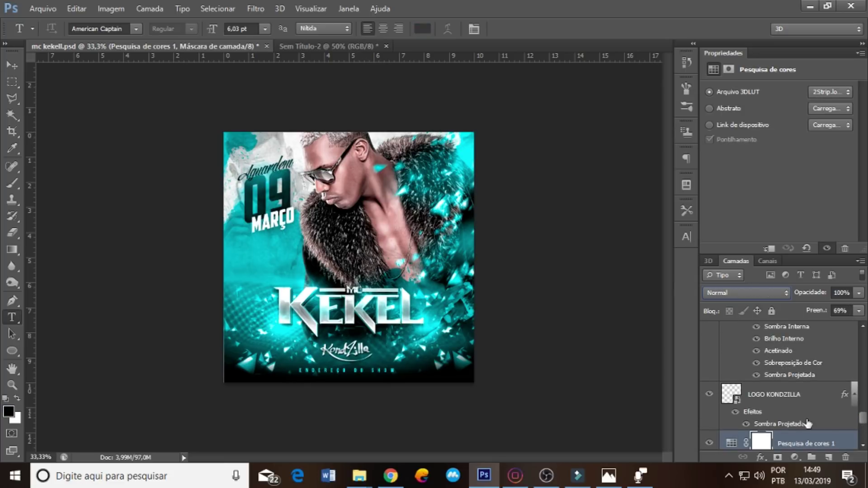
click(728, 398)
Convert the mc text layer into a smart object.
scroll(863, 419, up, 4)
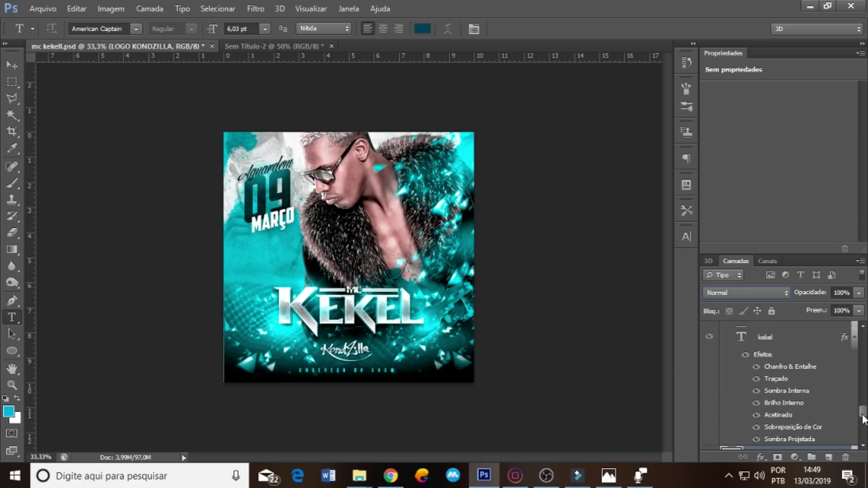
drag(863, 419, 864, 378)
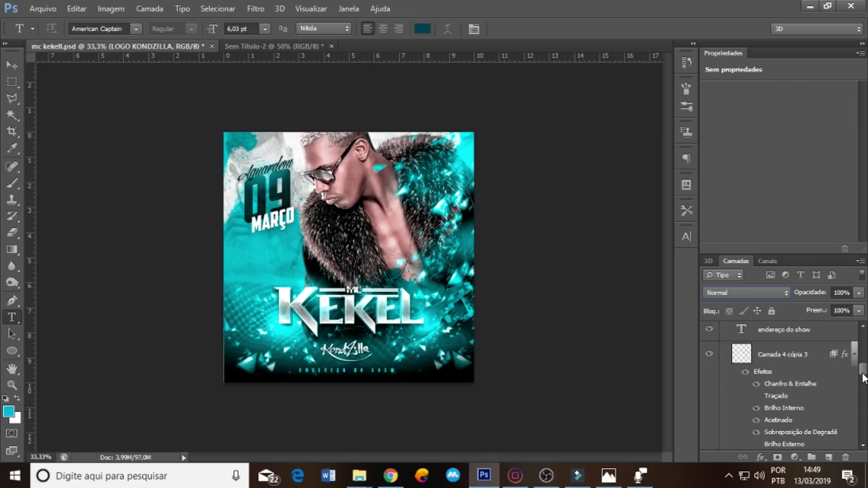
scroll(850, 378, up, 2)
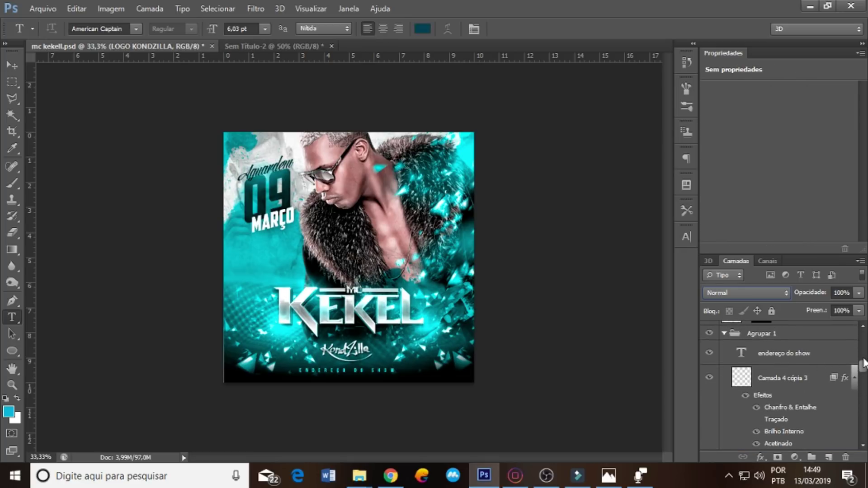
scroll(861, 370, down, 5)
click(810, 340)
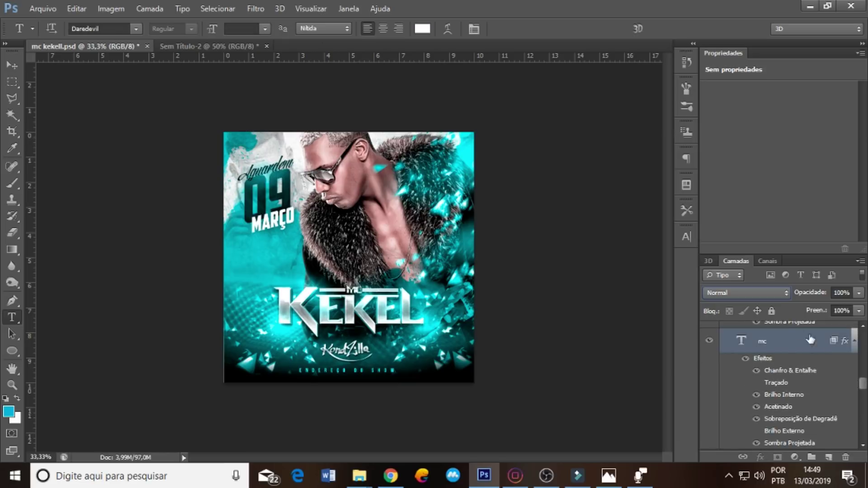
right_click(781, 349)
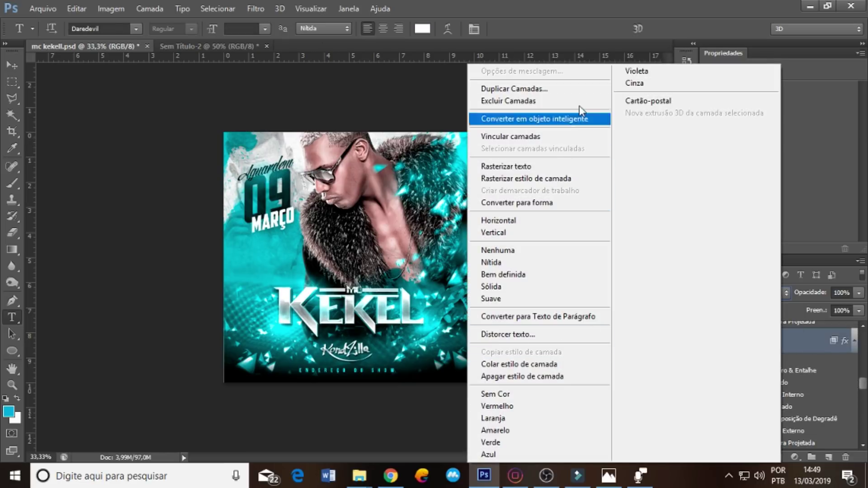
click(571, 119)
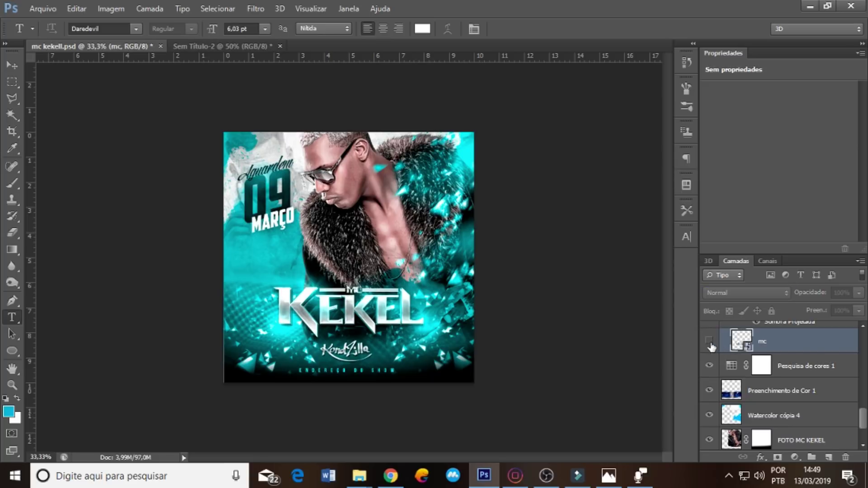
Merge the mc smart object down into Camada 4 cópia 3.
scroll(817, 375, up, 2)
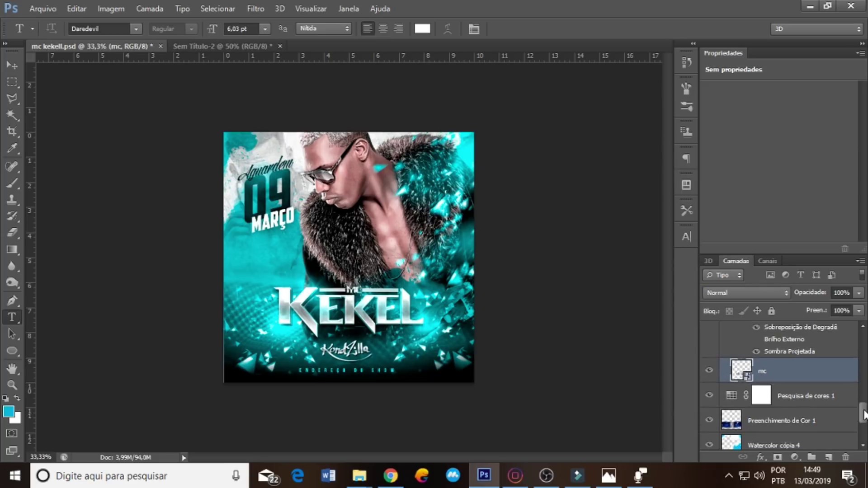
scroll(818, 376, up, 3)
right_click(769, 333)
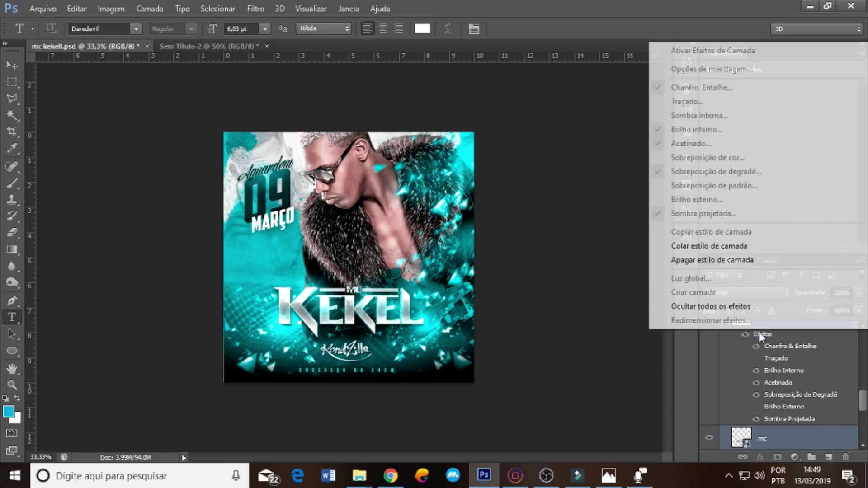
click(777, 434)
right_click(723, 420)
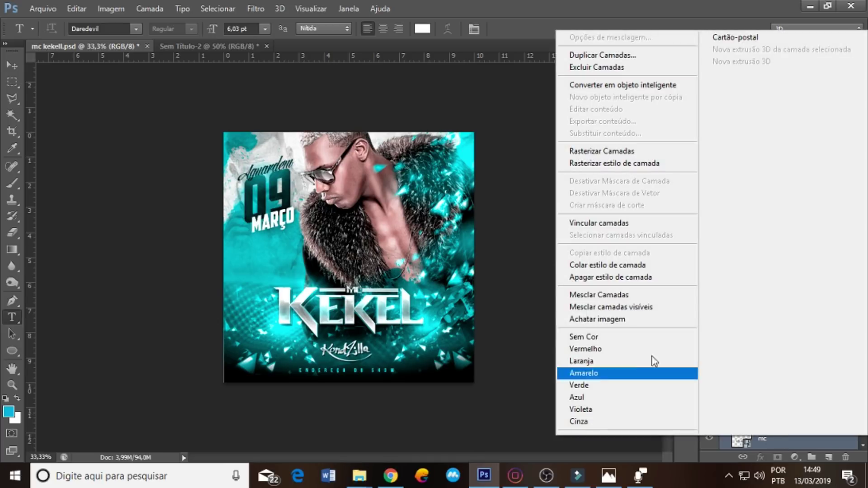
click(633, 295)
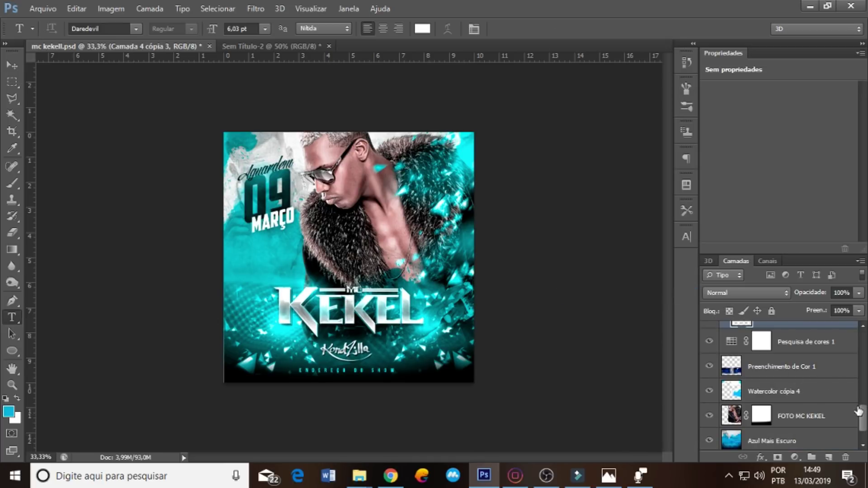
Select endereço do show with Camada 4 cópia 3 and open their layer options.
scroll(858, 409, up, 2)
scroll(856, 404, up, 2)
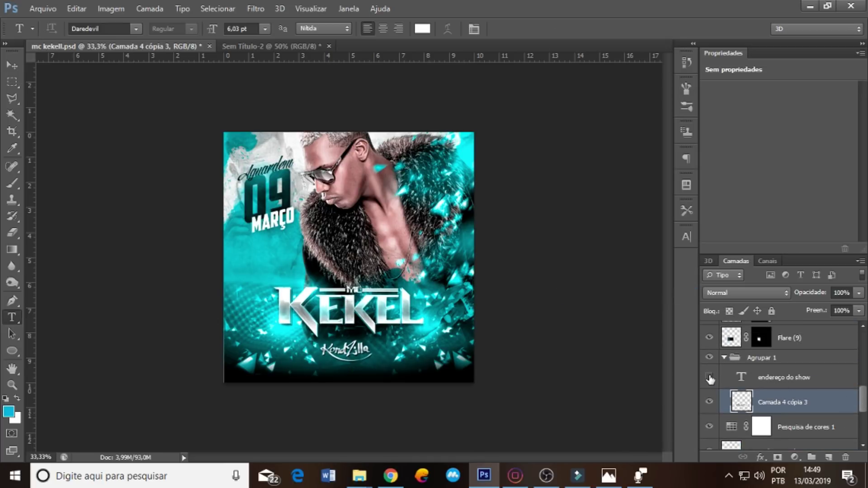
click(768, 378)
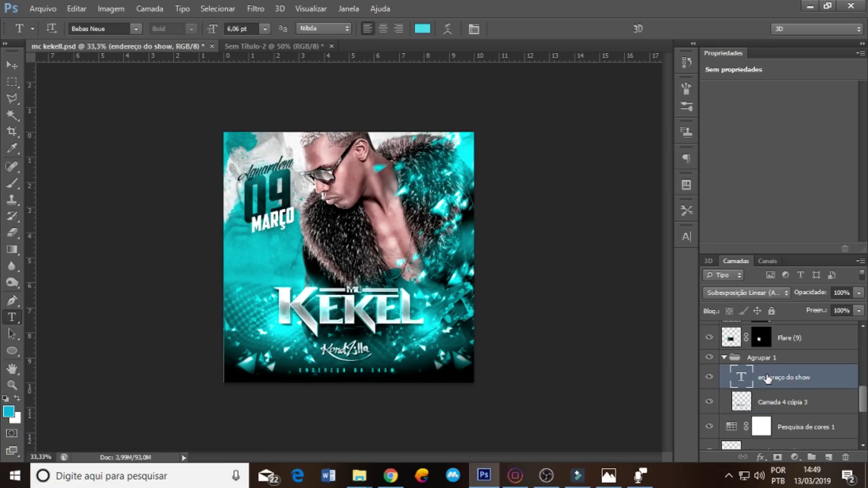
ctrl+click(784, 407)
right_click(785, 405)
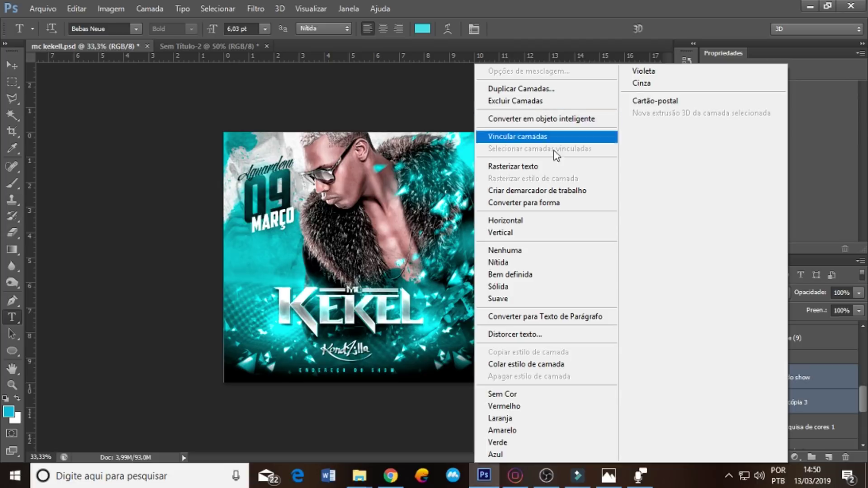
click(825, 407)
Merge two layers into endereço do show, and the Flare (9) copies into one Subexposição Linear (Adicionar) layer.
right_click(813, 407)
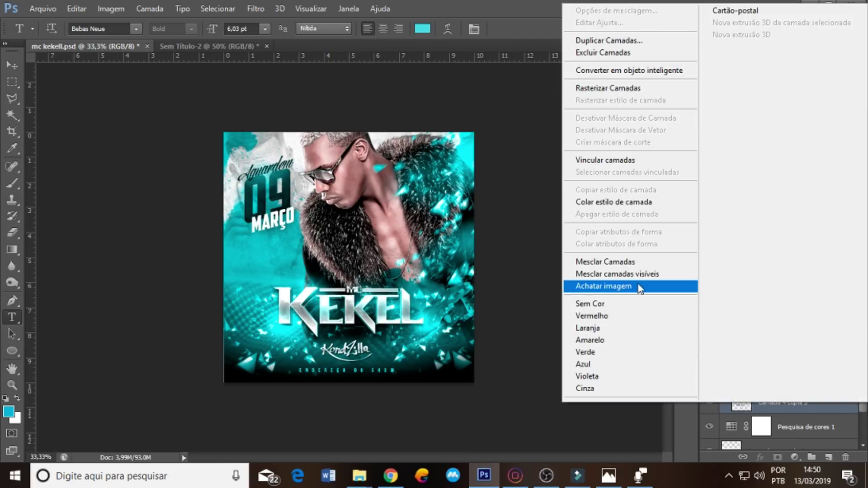
click(636, 265)
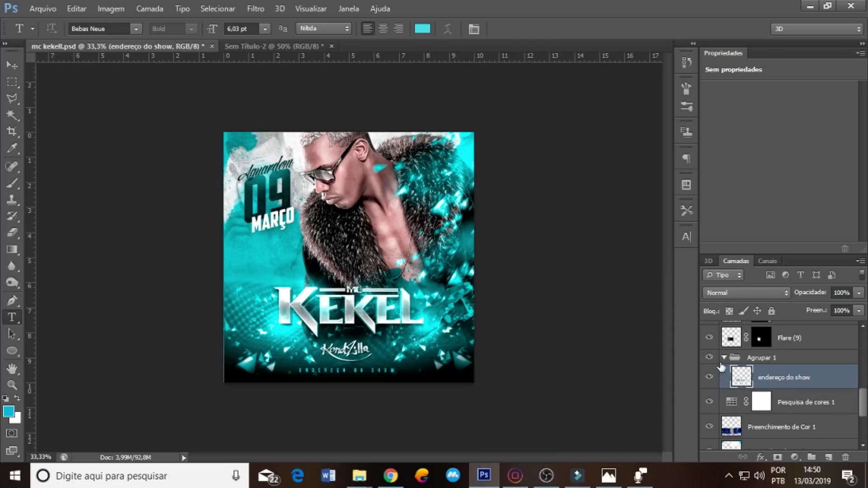
click(802, 346)
mouse_move(863, 410)
mouse_down()
mouse_move(864, 371)
mouse_move(863, 383)
mouse_up()
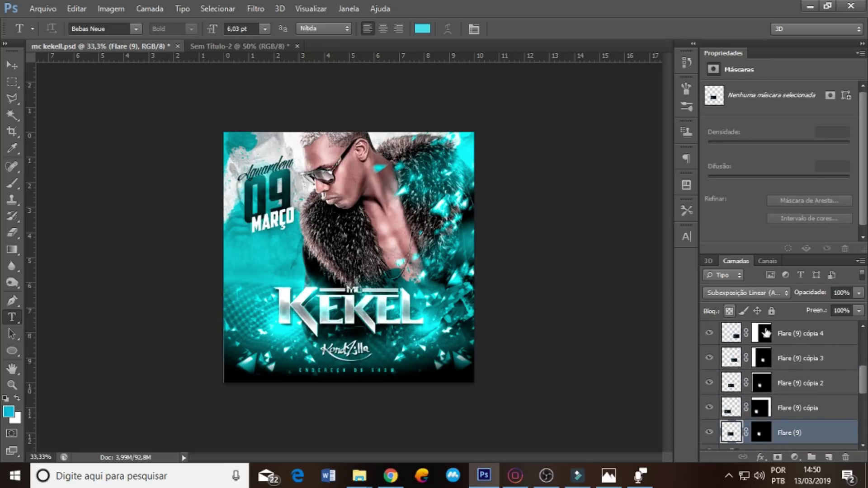
scroll(814, 384, up, 3)
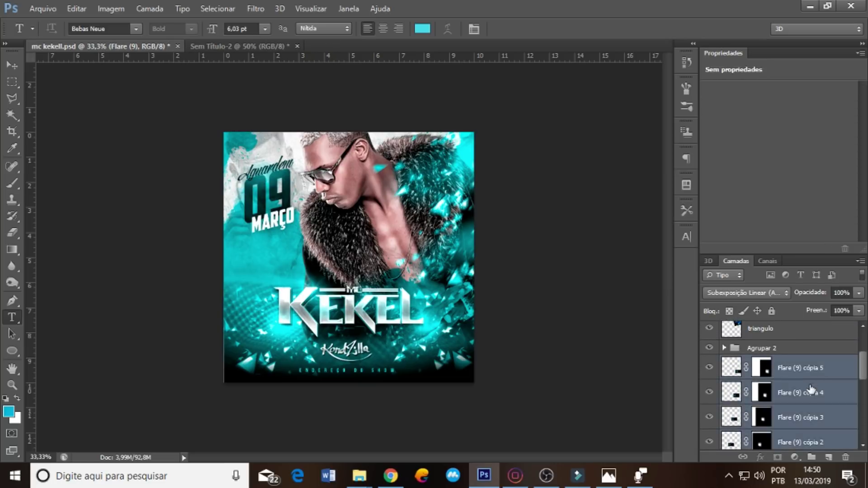
shift+click(810, 370)
right_click(809, 376)
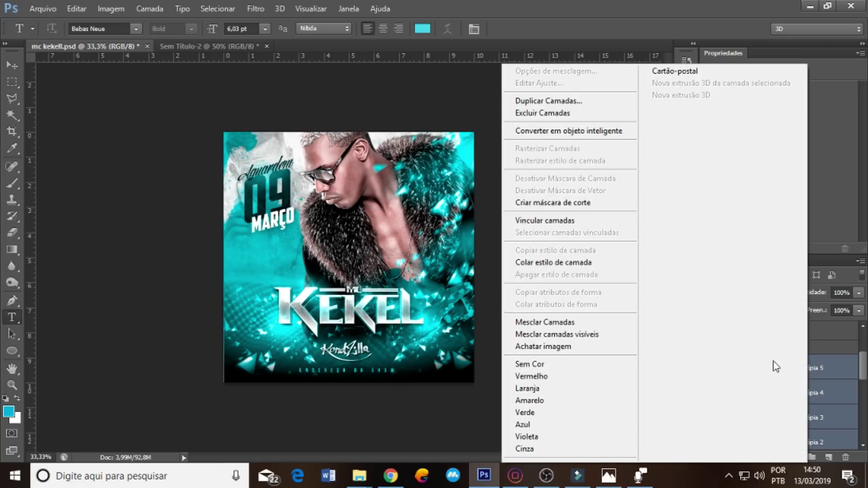
click(558, 322)
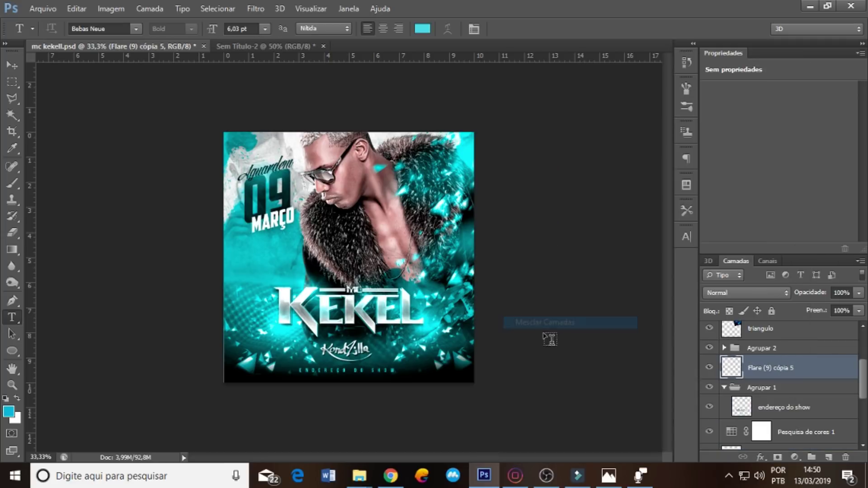
click(744, 293)
click(783, 129)
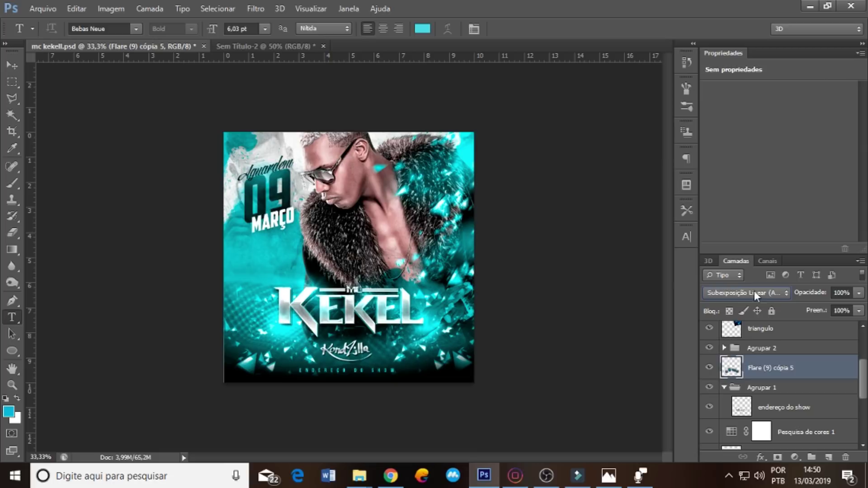
Toggle the 09 MARÇO group to compare, then expand Agrupar 2 to inspect its layers.
click(708, 348)
click(708, 348)
click(766, 354)
click(709, 348)
click(724, 348)
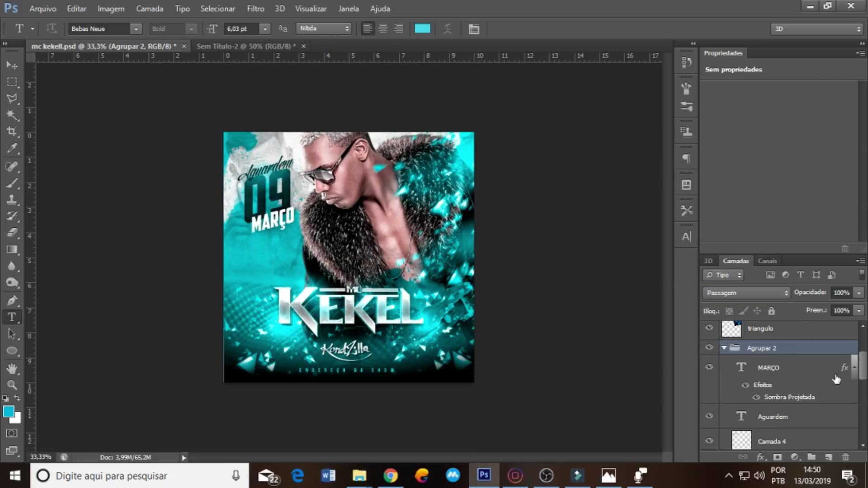
drag(864, 367, 863, 346)
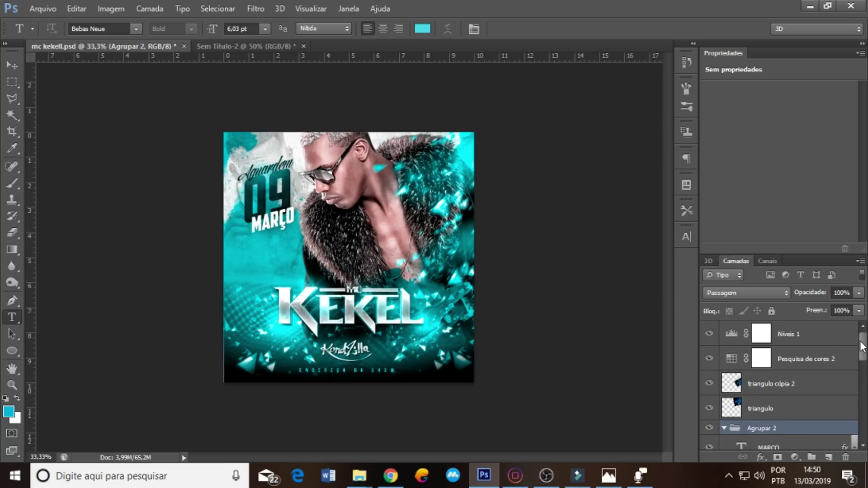
Merge triangulo and triangulo cópia 2 into one layer blended as Subexposição Linear (Adicionar).
click(775, 405)
ctrl+click(777, 384)
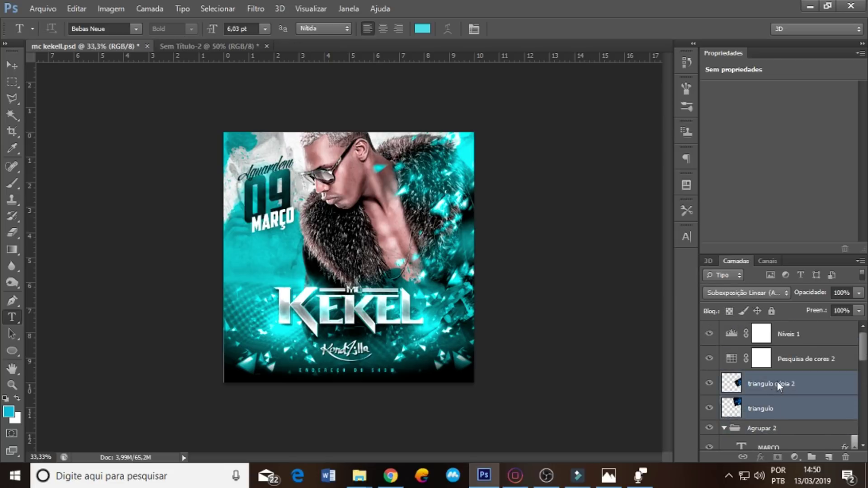
right_click(777, 382)
click(552, 322)
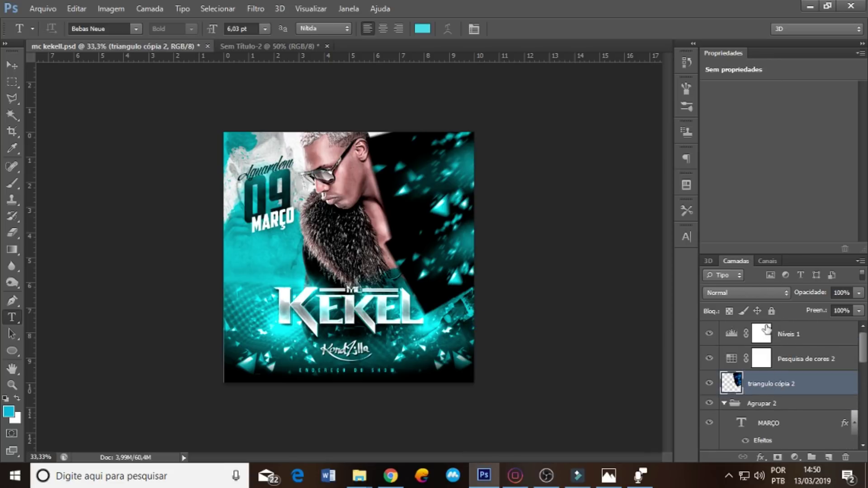
click(747, 289)
click(769, 131)
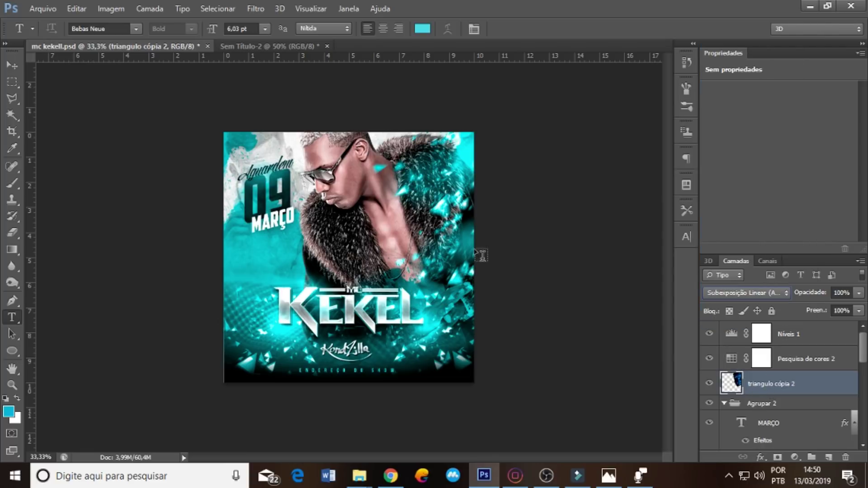
drag(862, 353, 862, 423)
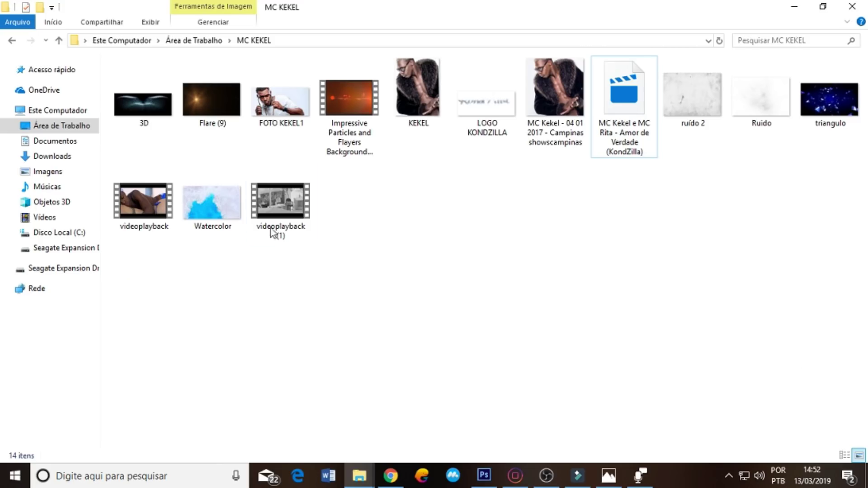
Place the videoplayback (1) video in the flyer, enlarged over the upper part.
mouse_move(273, 232)
mouse_down()
mouse_move(483, 478)
mouse_move(390, 336)
mouse_up()
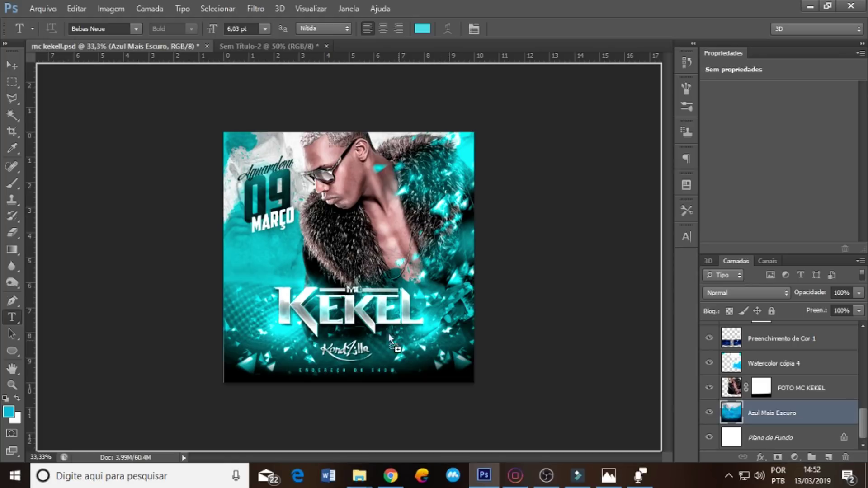
drag(362, 308, 356, 291)
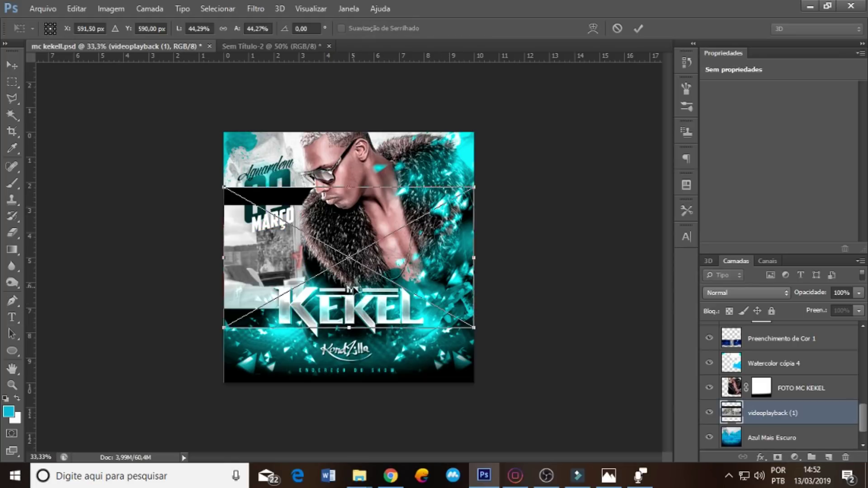
key(Return)
drag(357, 248, 309, 248)
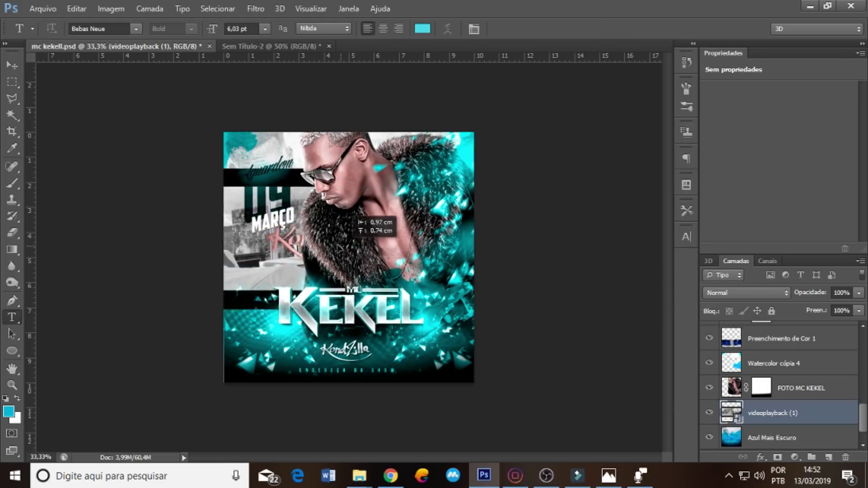
key(ctrl+t)
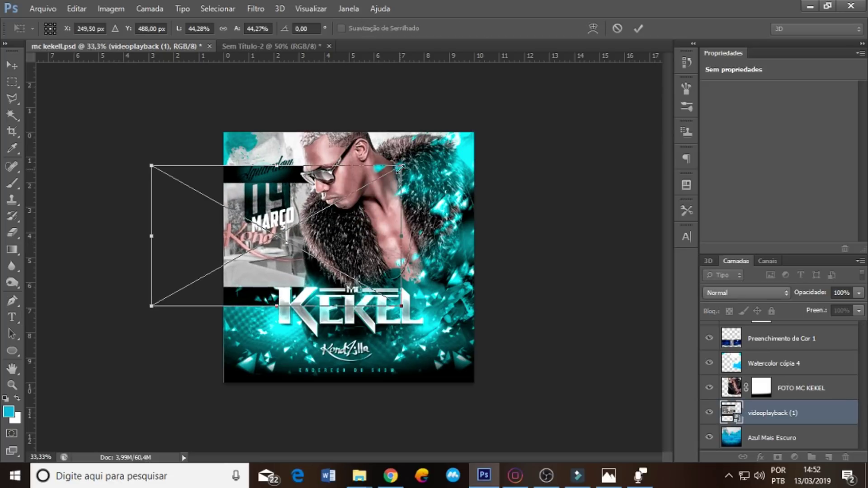
mouse_move(402, 165)
mouse_down()
mouse_move(480, 135)
mouse_move(488, 108)
mouse_up()
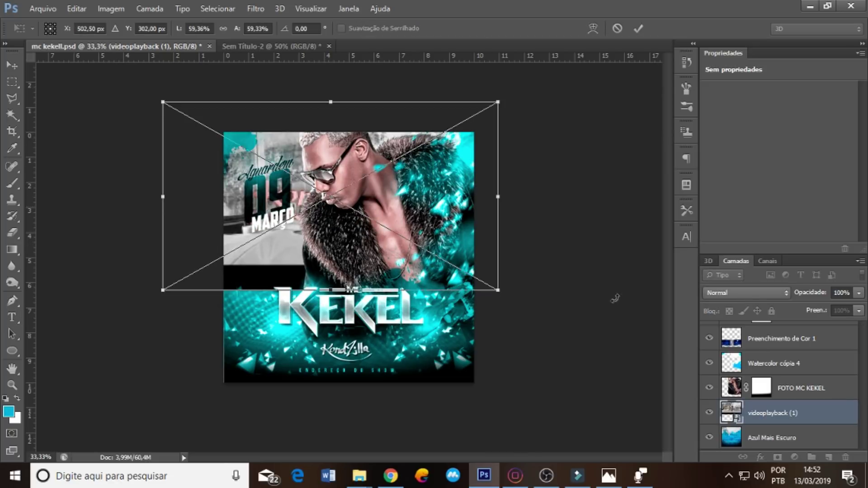
key(Return)
Add a layer mask with a gradient fading out the video's lower part.
click(778, 457)
key(g)
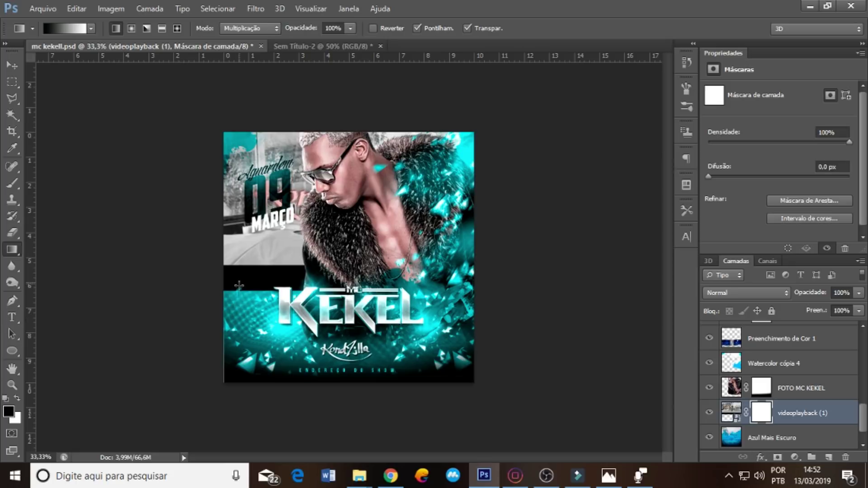
drag(277, 235, 236, 297)
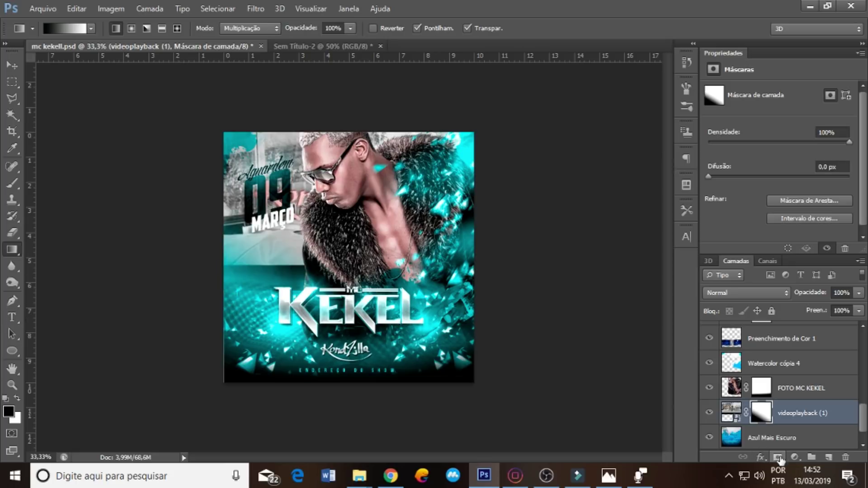
drag(293, 250, 271, 291)
mouse_move(265, 235)
mouse_down()
mouse_move(271, 284)
mouse_move(331, 289)
mouse_move(348, 240)
mouse_up()
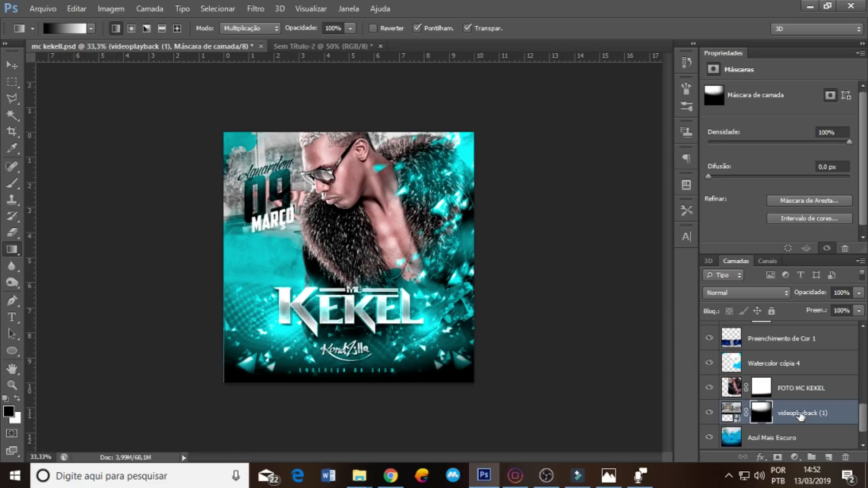
Lower the video layer's fill to 45%.
click(731, 412)
click(859, 311)
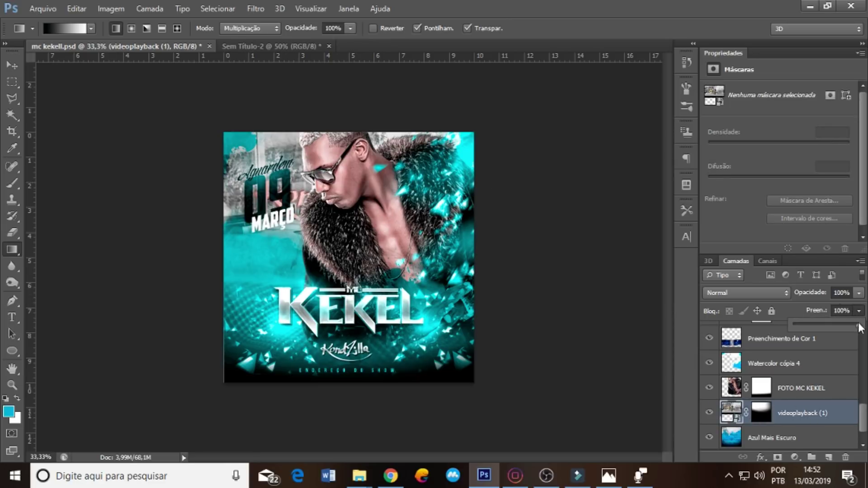
drag(859, 324, 823, 318)
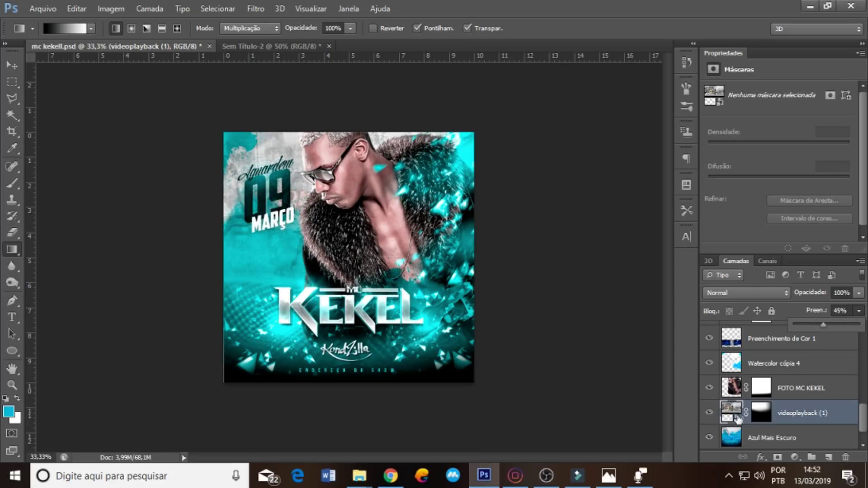
click(349, 4)
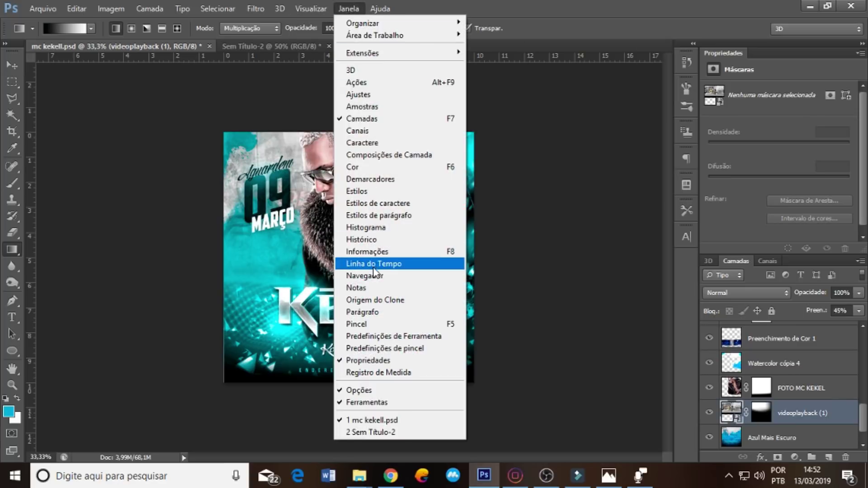
Extend the triangulo cópia 2, MARÇO, Aguardem and Camada 4 clips to 30 seconds.
click(374, 263)
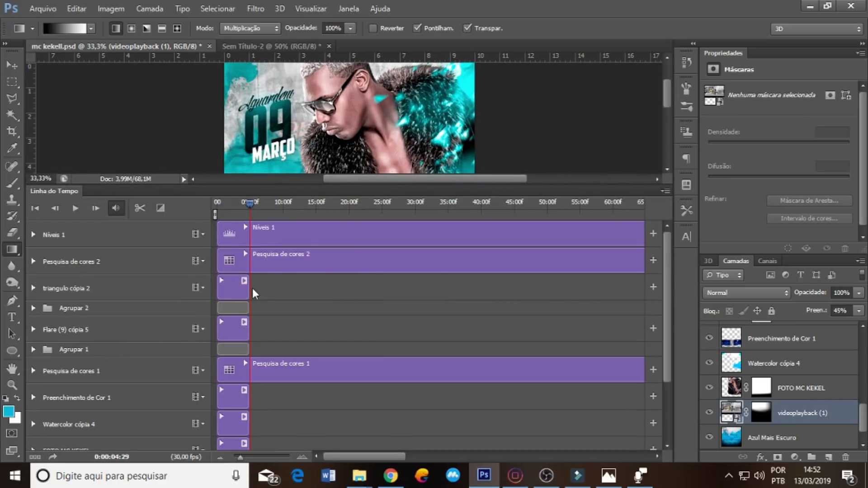
drag(246, 288, 247, 288)
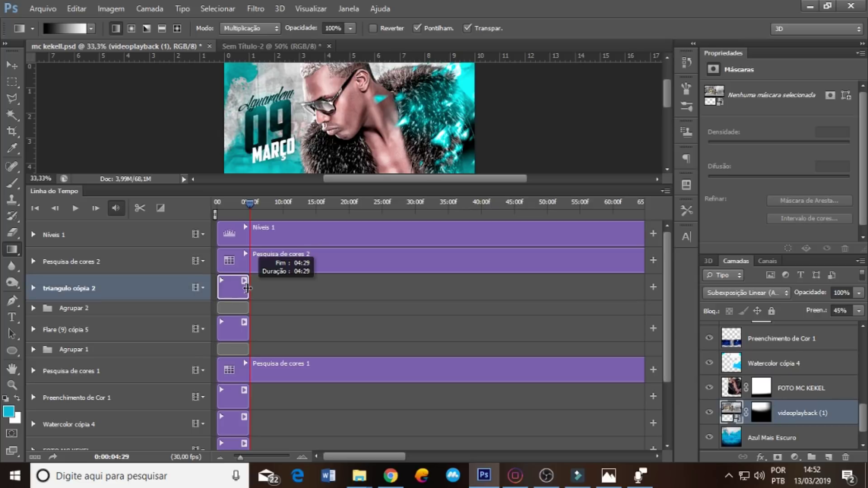
mouse_move(246, 288)
mouse_down()
mouse_move(414, 276)
mouse_move(408, 280)
mouse_up()
click(32, 307)
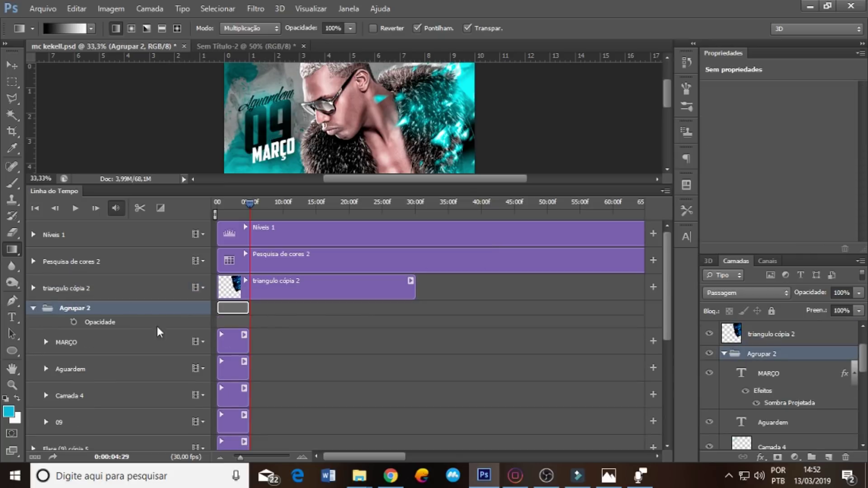
drag(247, 340, 415, 340)
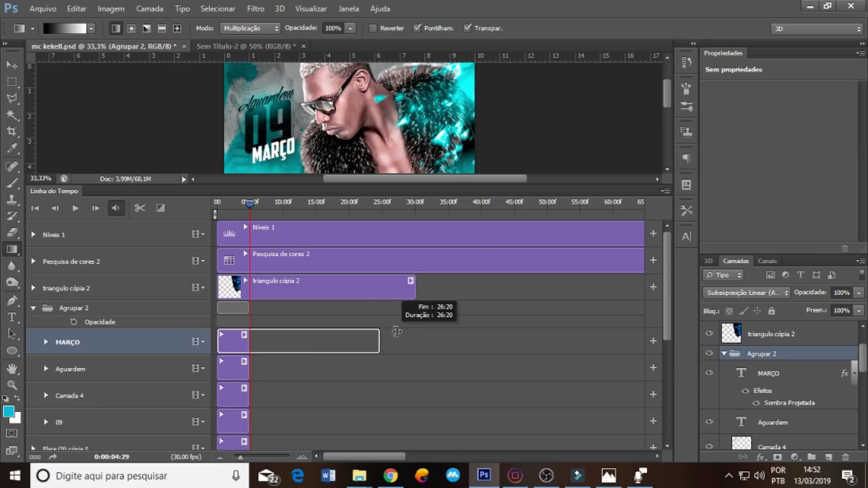
drag(245, 370, 414, 369)
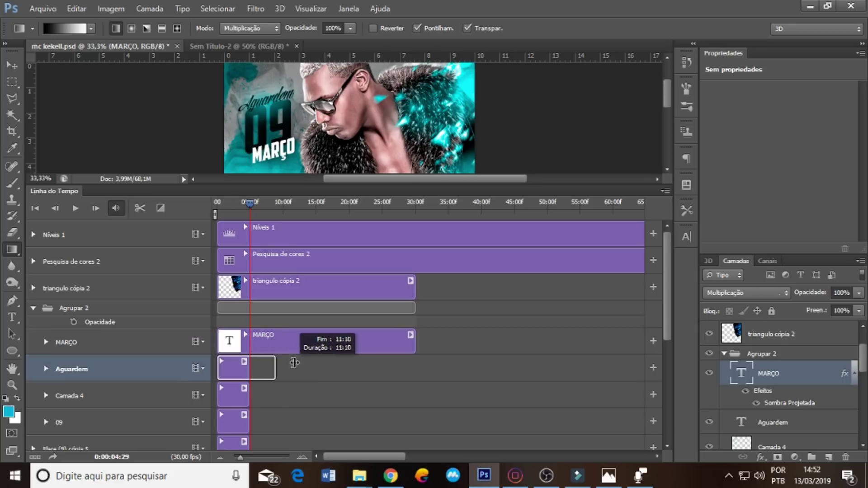
drag(246, 398, 415, 397)
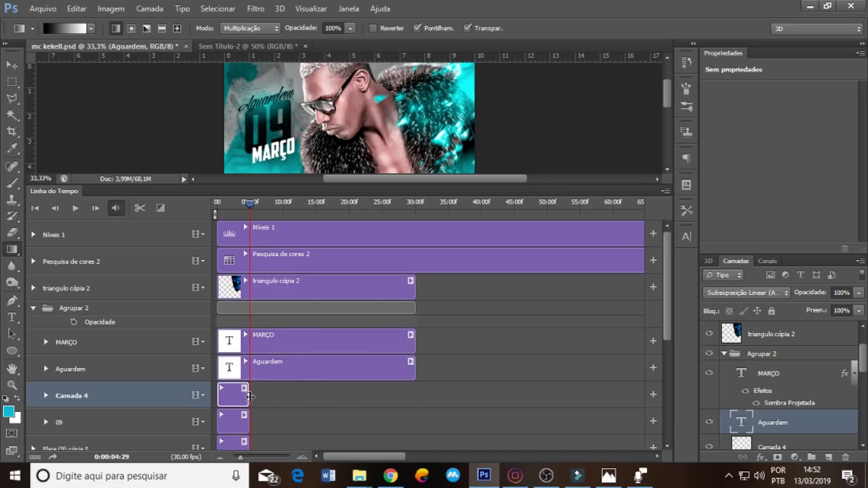
Extend the 09, Flare (9) cópia 5 and endereço do show clips to 30 s; start videoplayback (1) at zero.
scroll(665, 304, down, 3)
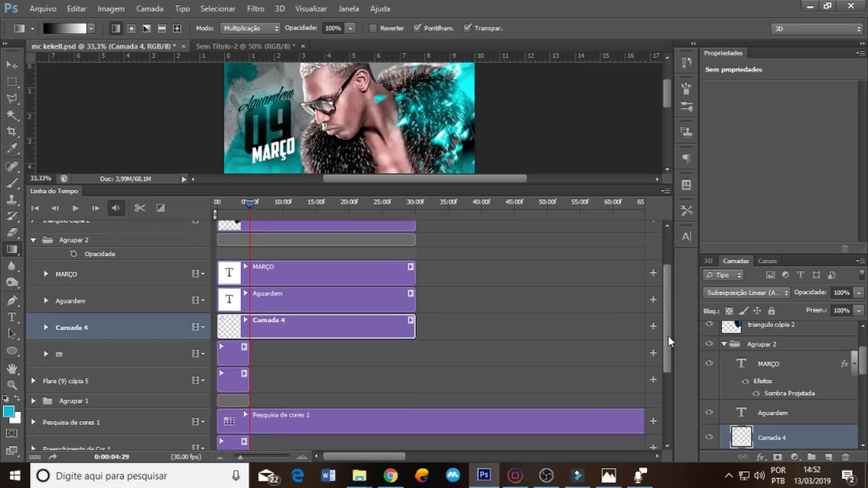
drag(248, 350, 414, 348)
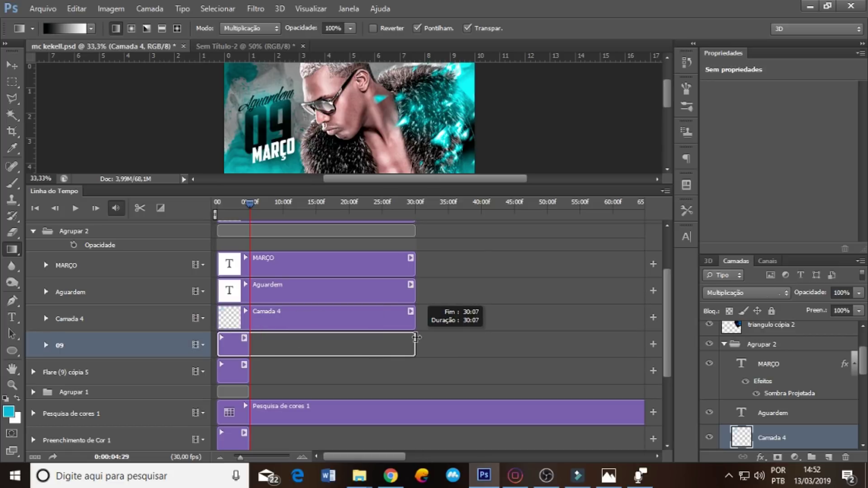
drag(247, 371, 415, 370)
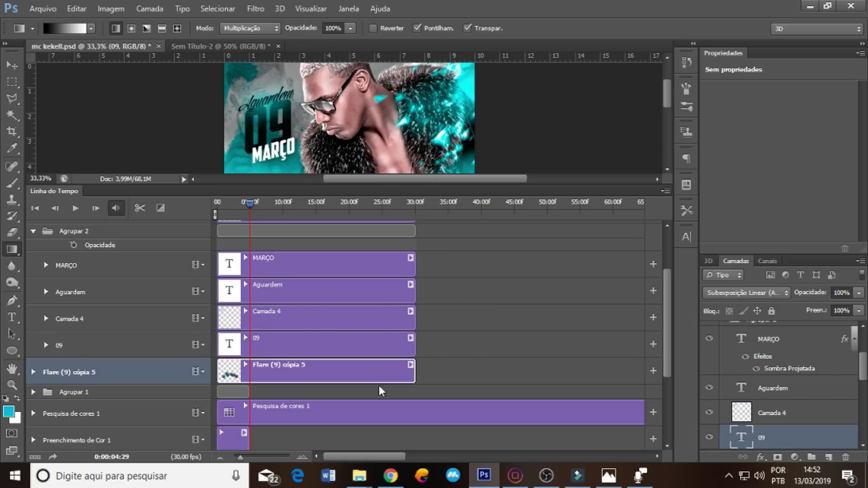
click(34, 392)
drag(248, 425, 415, 425)
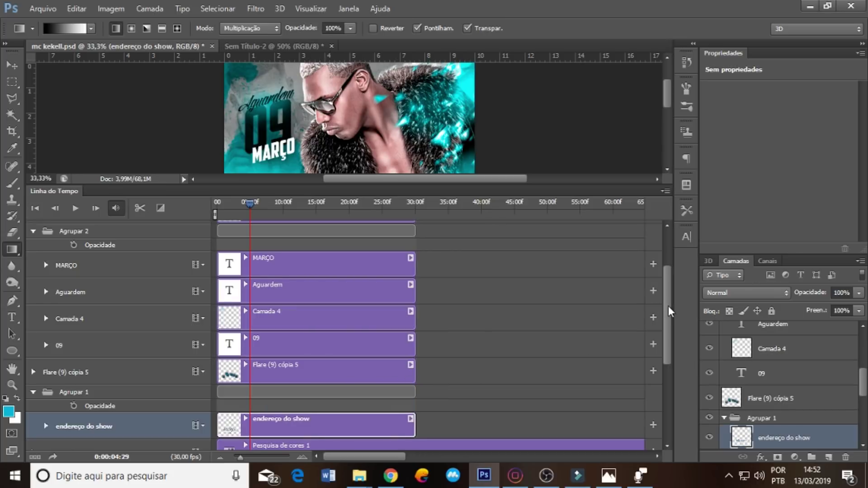
mouse_move(669, 311)
mouse_down()
mouse_move(672, 349)
mouse_move(369, 357)
mouse_up()
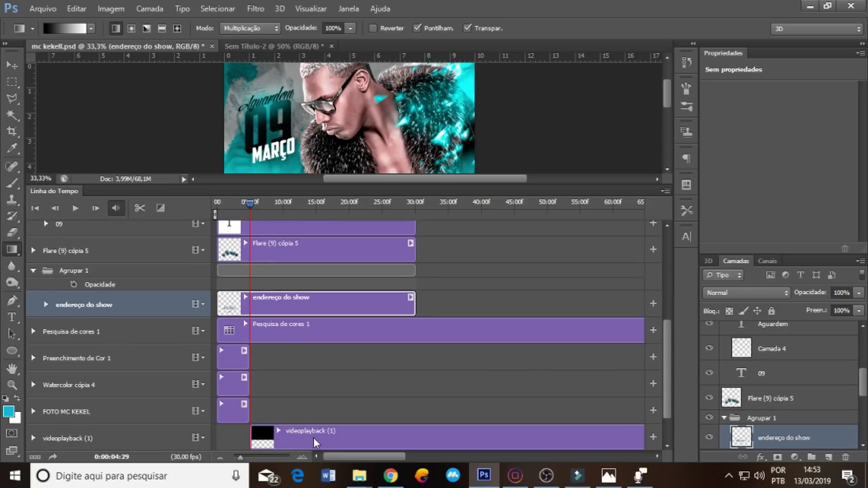
drag(315, 443, 288, 431)
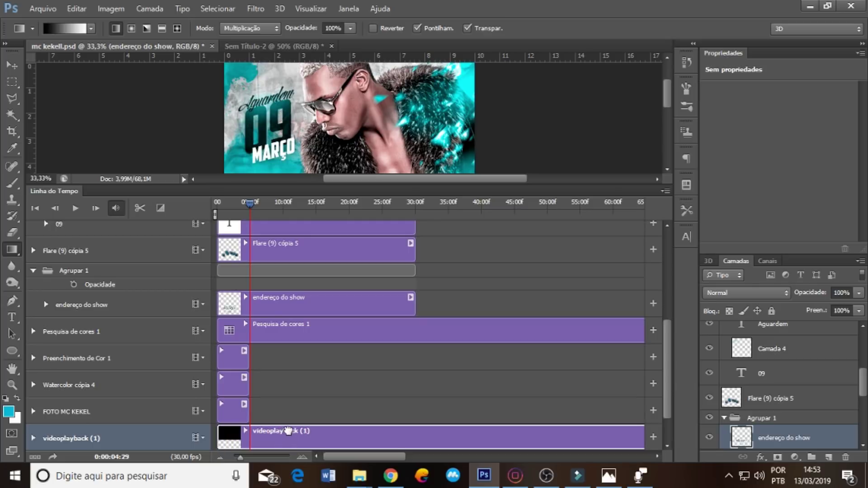
Extend the Preenchimento de Cor 1, Watercolor cópia 4 and Azul Mais Escuro clips to 30 seconds.
drag(248, 357, 414, 357)
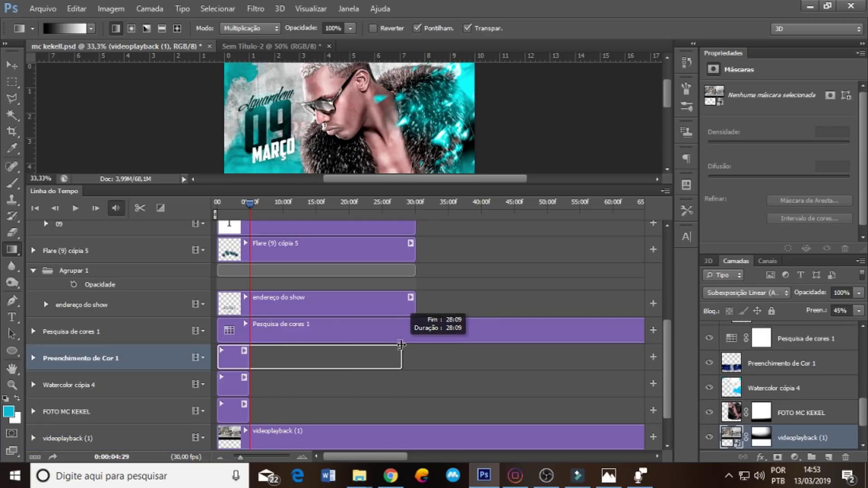
drag(250, 389, 406, 386)
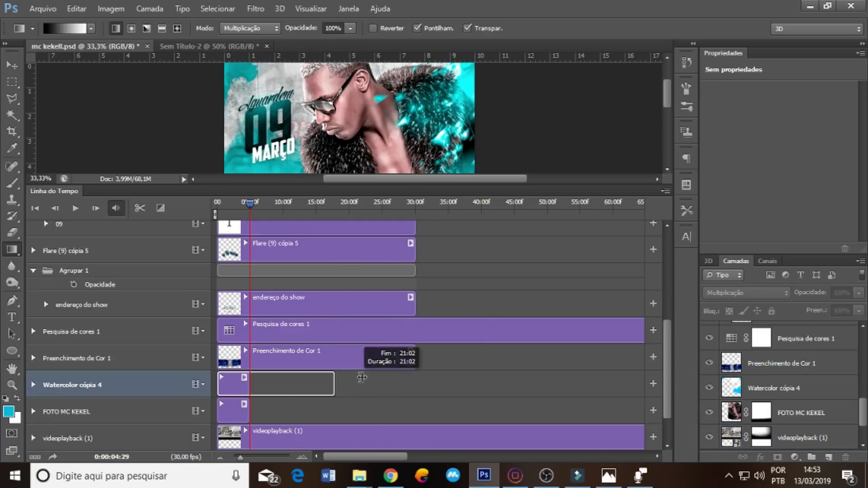
mouse_move(245, 413)
mouse_down()
mouse_move(414, 409)
mouse_move(415, 384)
mouse_up()
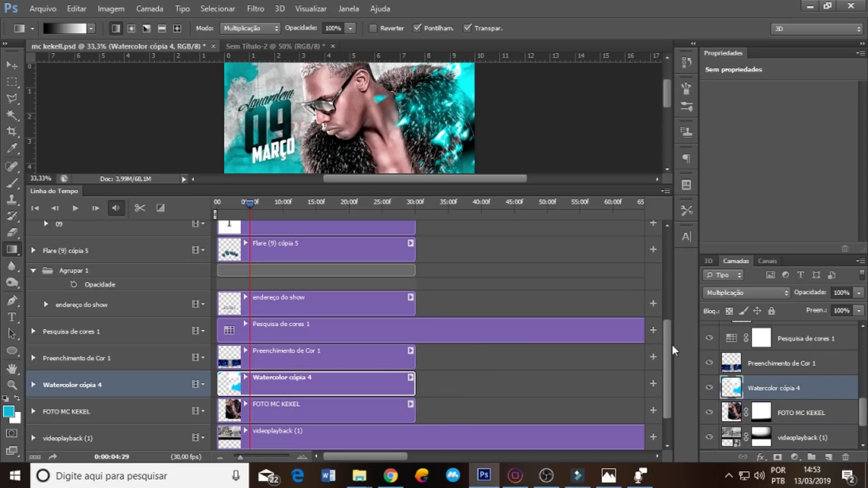
scroll(669, 379, down, 2)
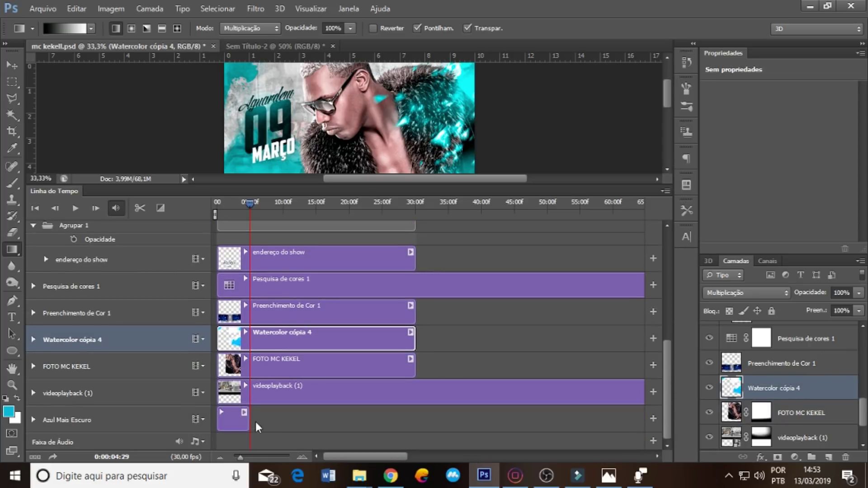
drag(249, 422, 415, 418)
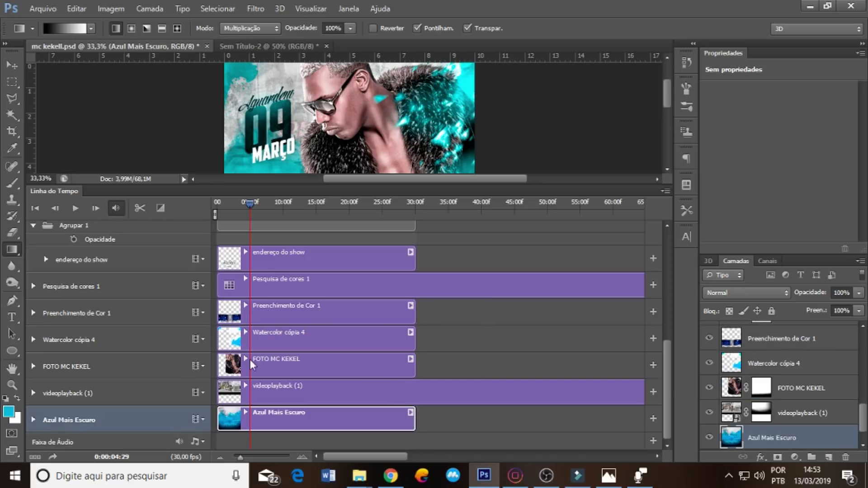
Zoom out, preview around 42 seconds, undo a trial clip move, and play from the start.
key(ctrl+minus)
key(ctrl+minus)
key(ctrl+minus)
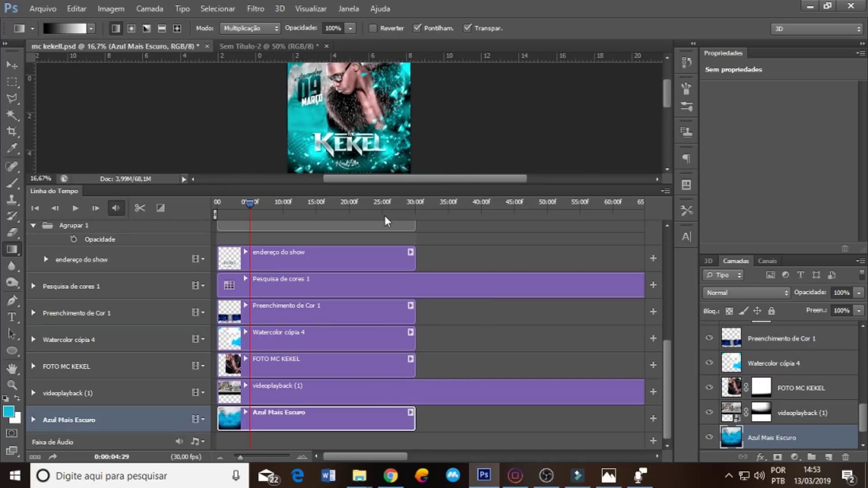
drag(429, 209, 498, 205)
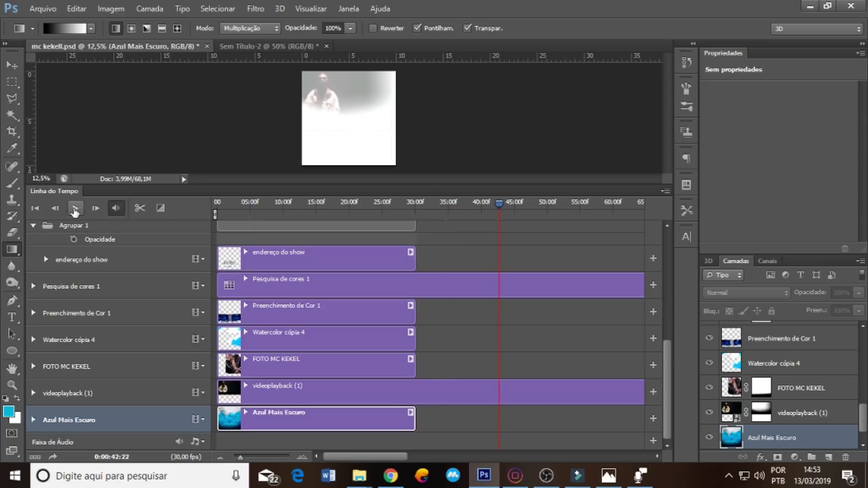
drag(316, 392, 659, 392)
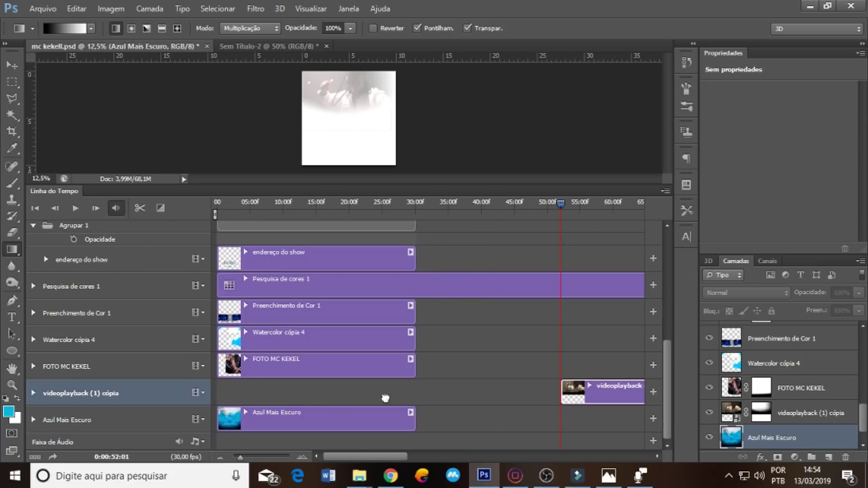
key(ctrl+z)
key(space)
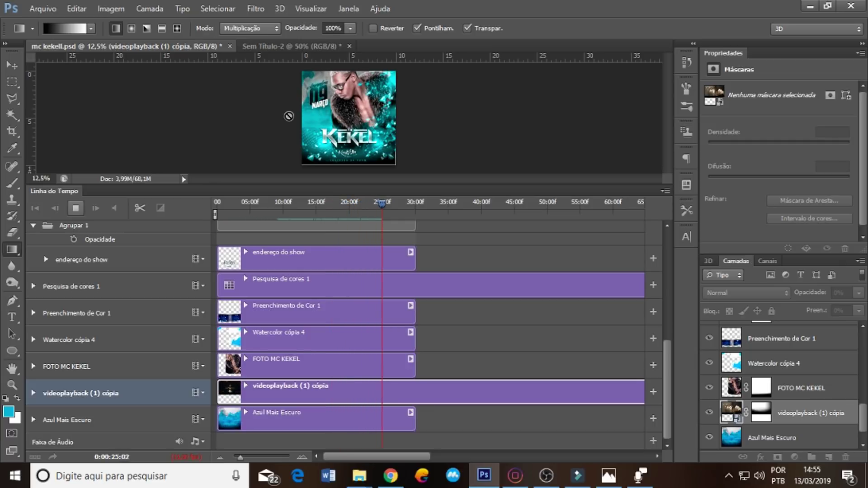
Split the video clip at about 30 seconds and delete the leftover part.
key(space)
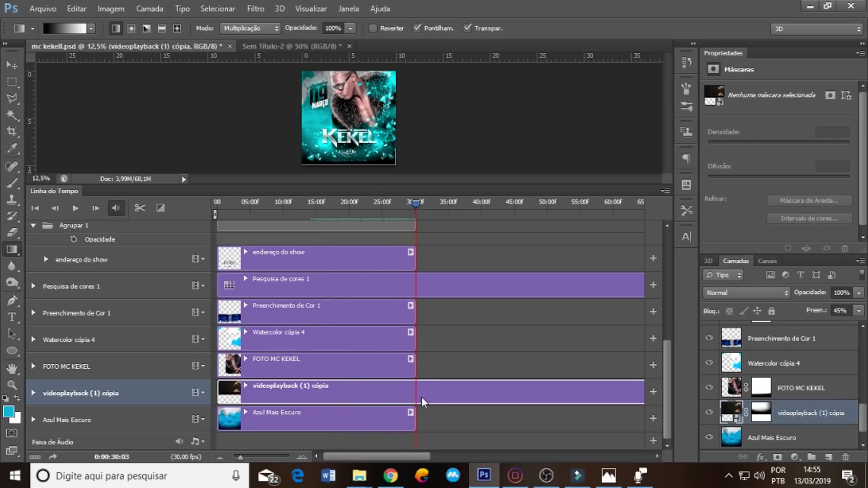
click(140, 208)
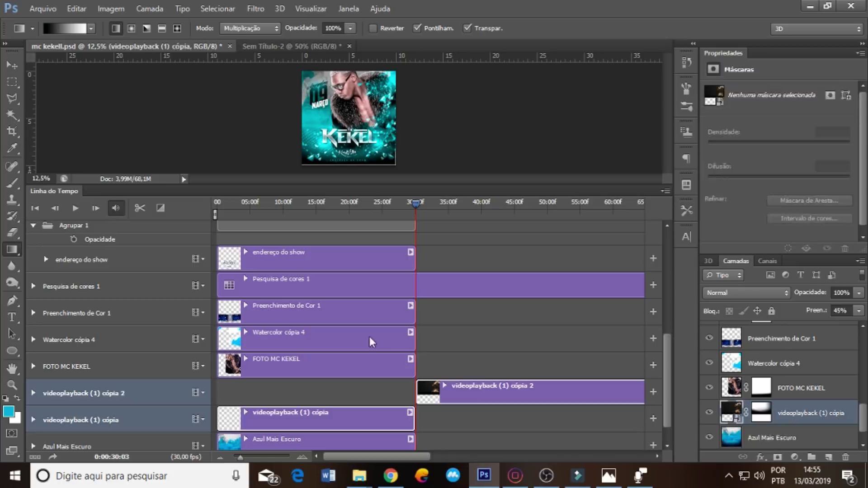
click(474, 393)
key(Delete)
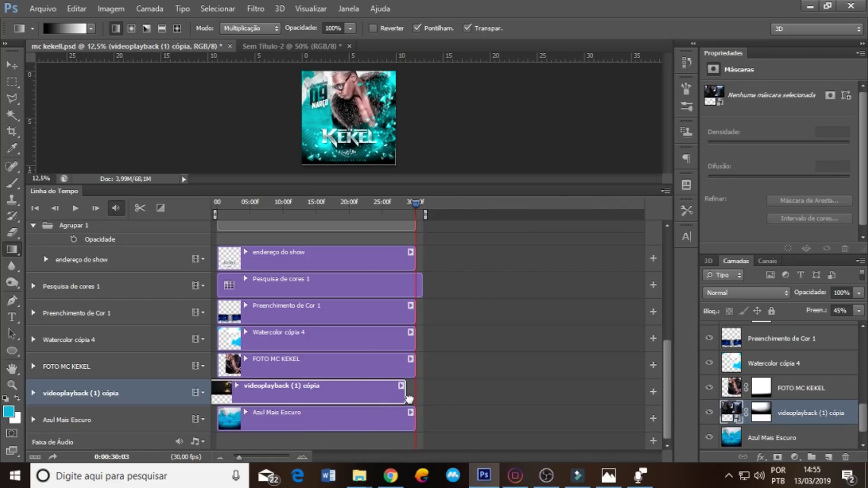
drag(410, 391, 372, 392)
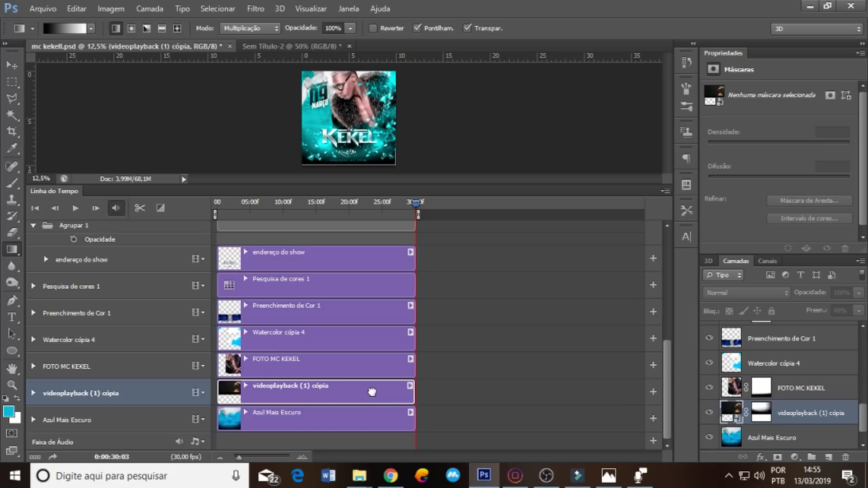
click(418, 398)
drag(416, 202, 352, 202)
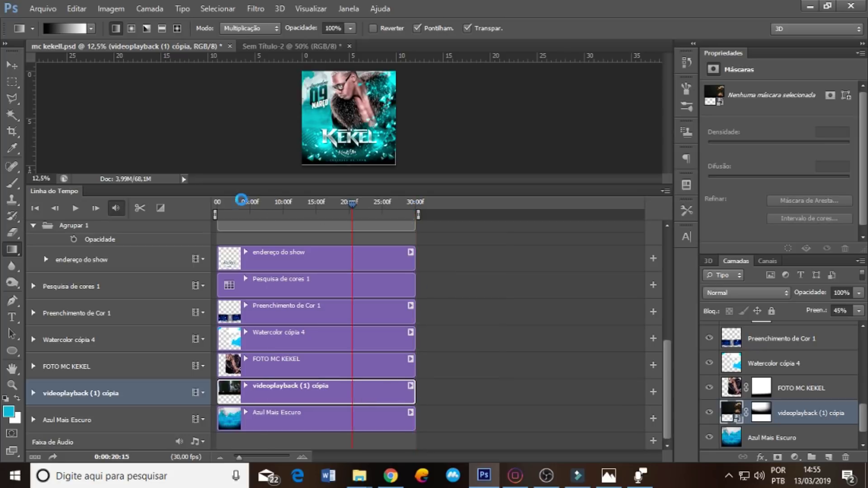
drag(241, 200, 171, 196)
Select Níveis 1 and drag the particles video from the MC KEKEL folder into Photoshop.
drag(862, 424, 862, 330)
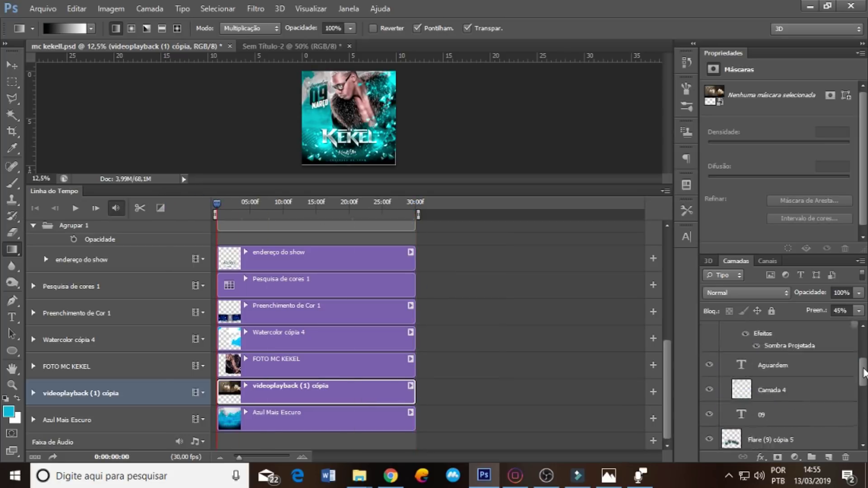
click(789, 334)
mouse_move(358, 475)
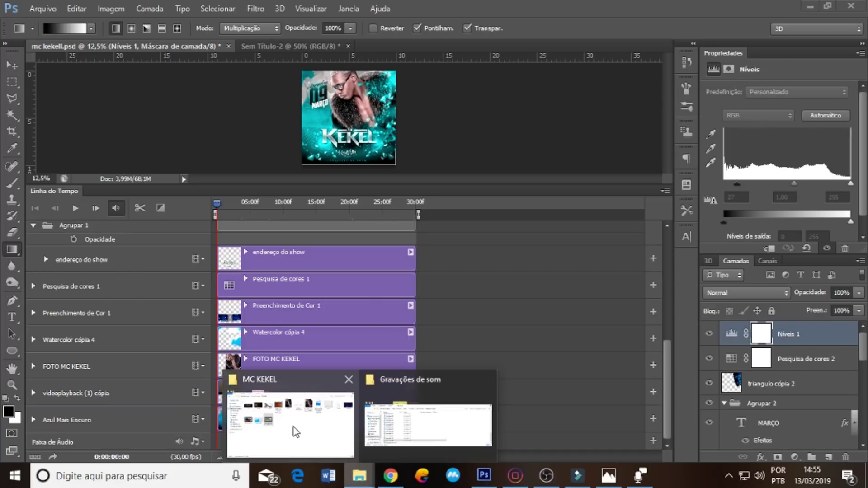
click(296, 429)
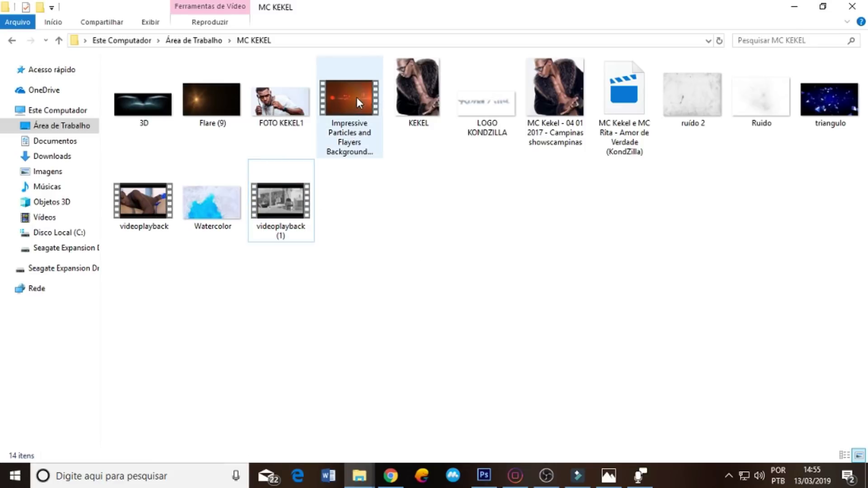
mouse_move(356, 97)
mouse_down()
mouse_move(486, 478)
mouse_move(344, 135)
mouse_up()
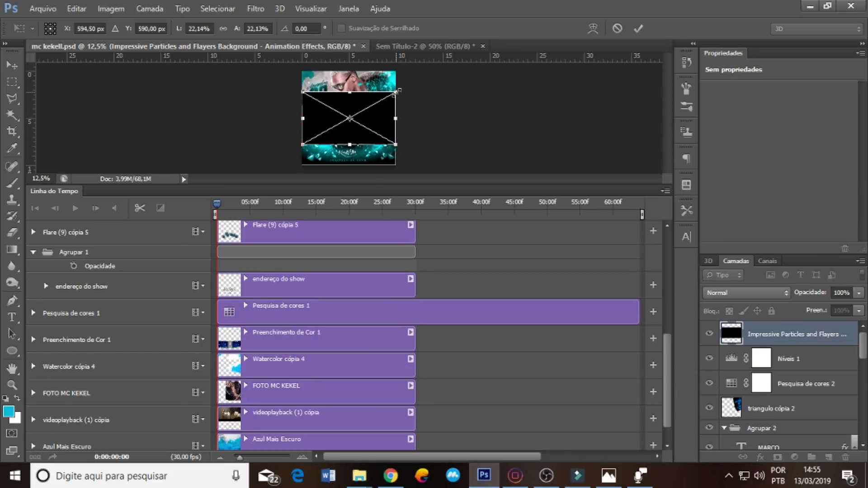
Enlarge the particles video to cover the canvas and commit the resize.
mouse_move(397, 91)
mouse_down()
mouse_move(447, 76)
mouse_move(446, 63)
mouse_up()
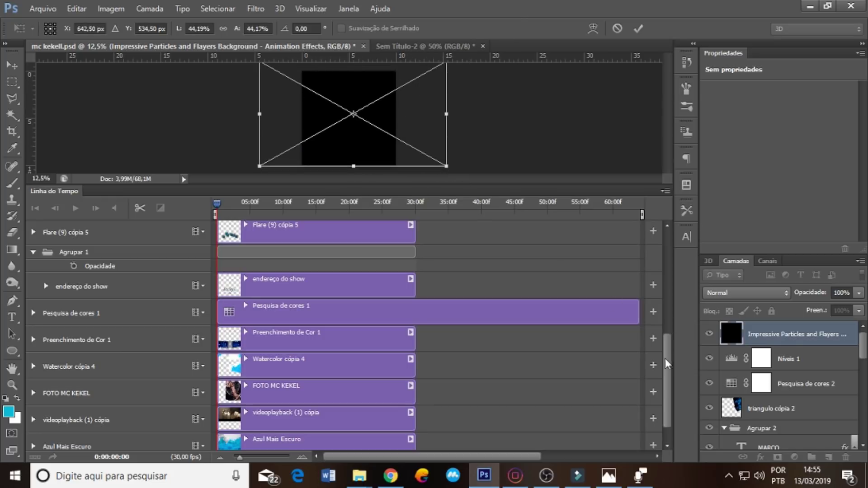
drag(666, 363, 666, 262)
key(g)
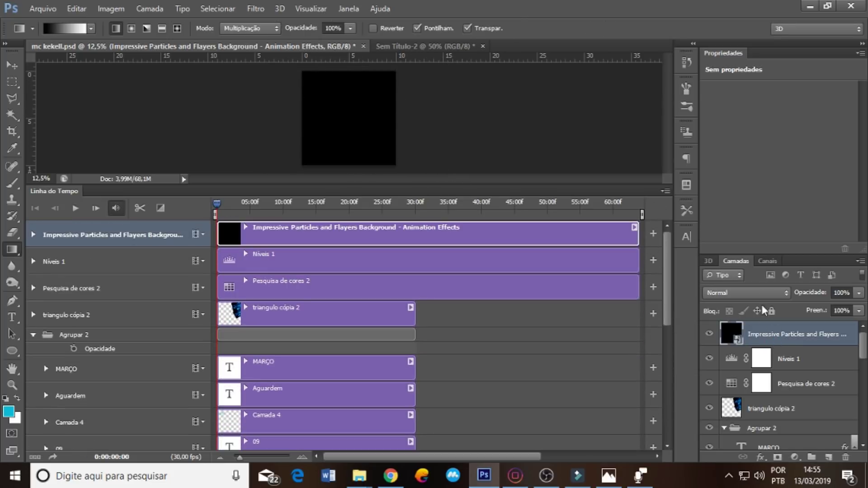
Set the particles layer to Subexposição Linear (Adicionar) and play the animation to preview.
click(757, 295)
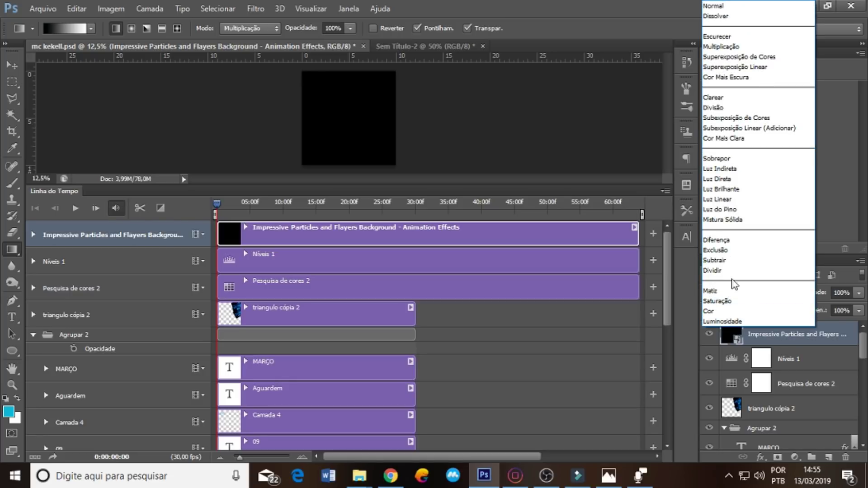
click(798, 343)
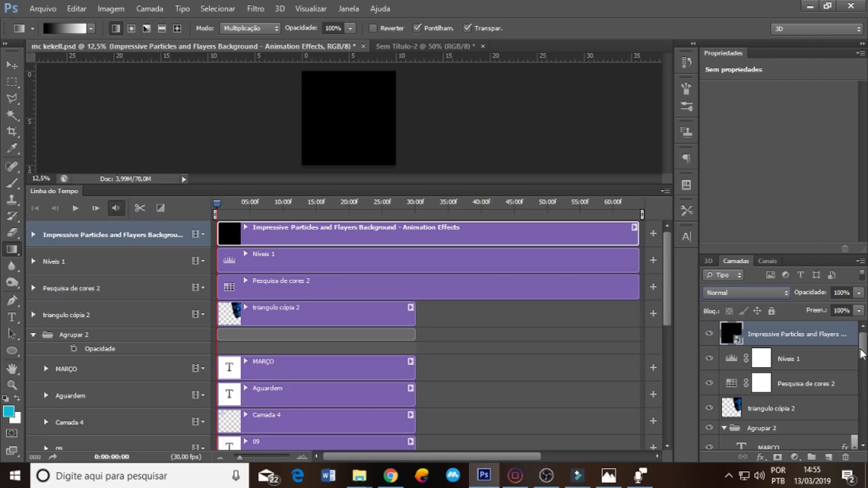
drag(863, 353, 863, 432)
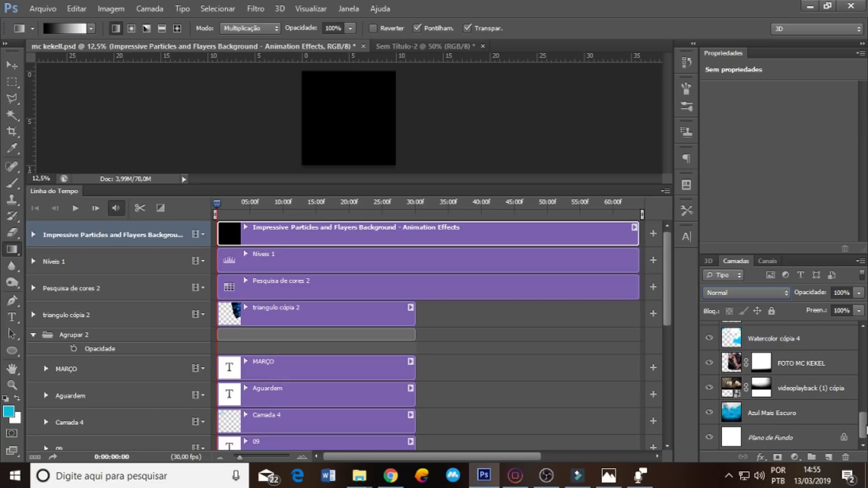
drag(865, 430, 864, 337)
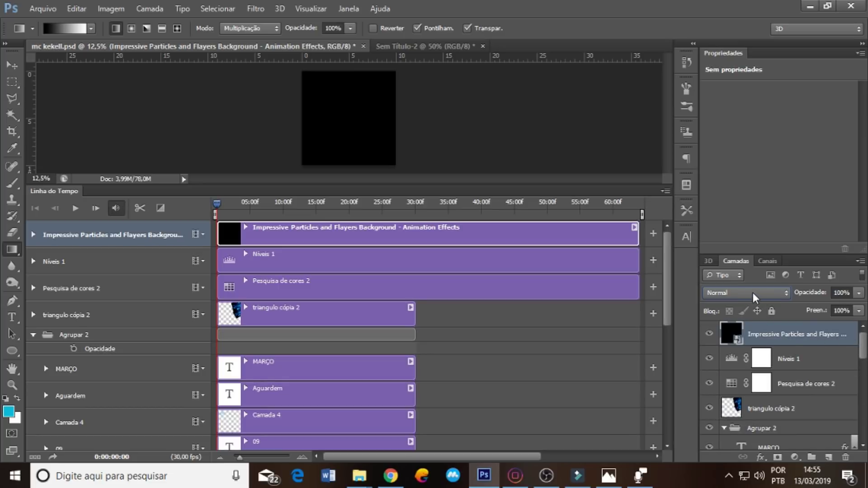
click(753, 295)
click(777, 130)
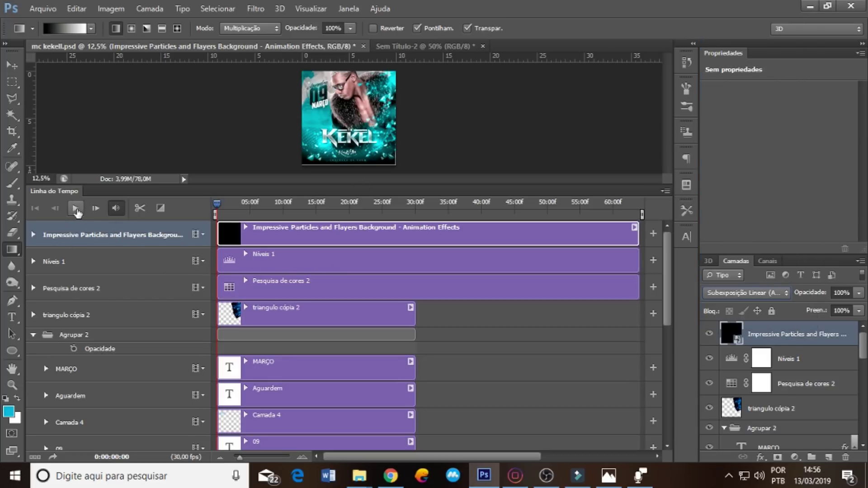
click(74, 208)
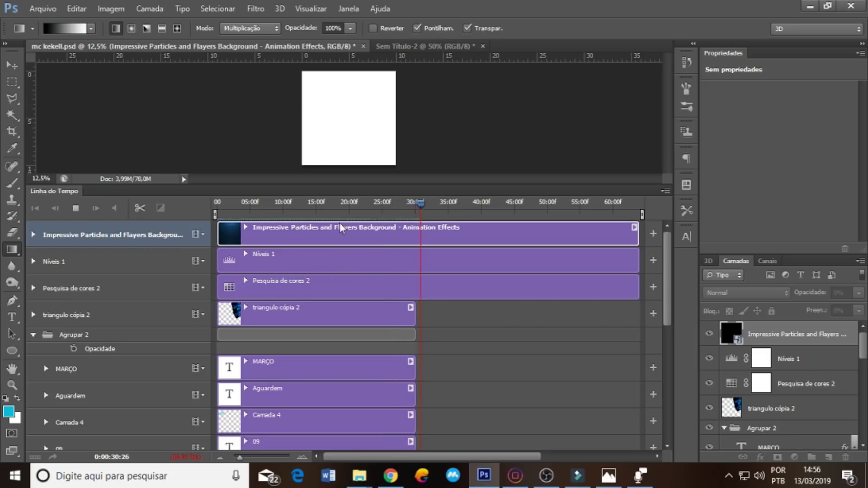
Stop playback and delete the particles footage beyond 30 seconds.
click(75, 208)
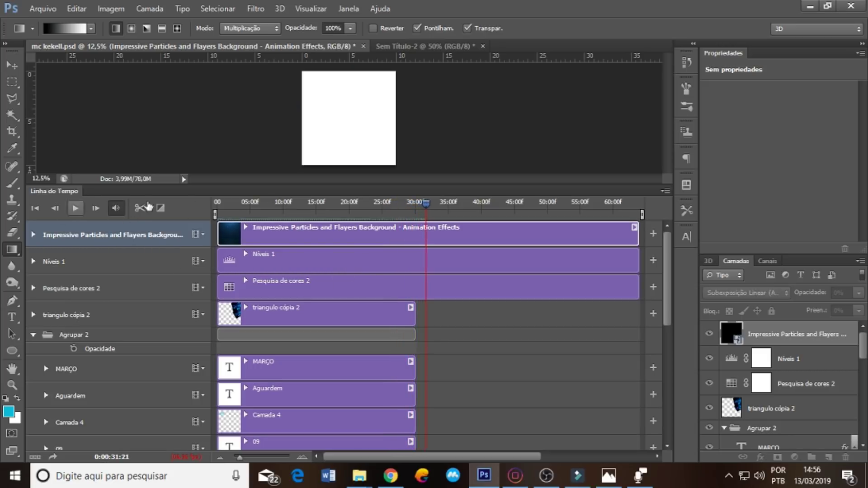
click(413, 207)
drag(415, 207, 415, 207)
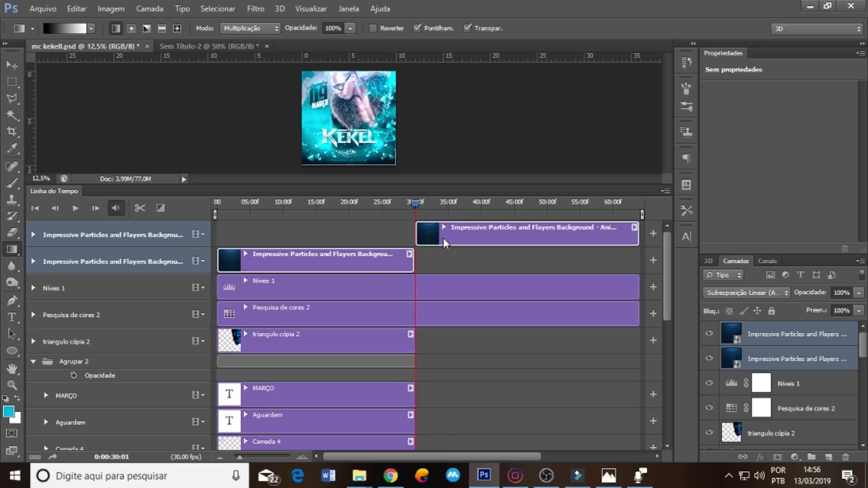
key(Delete)
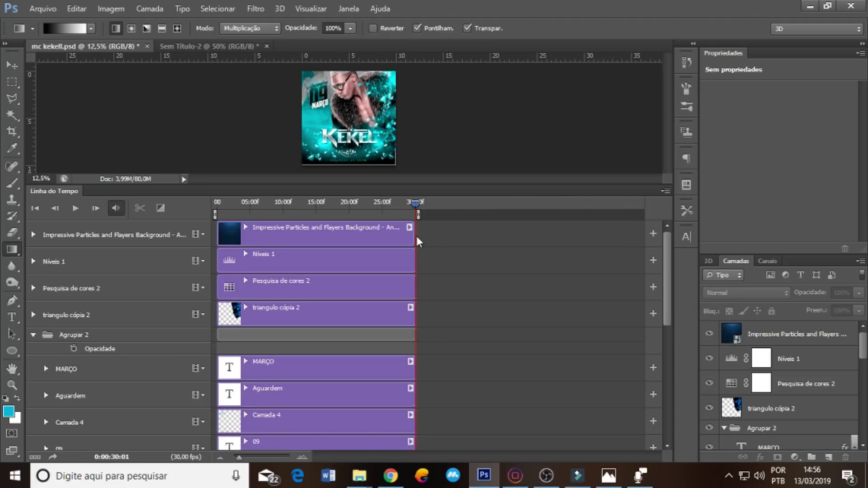
click(414, 234)
click(410, 205)
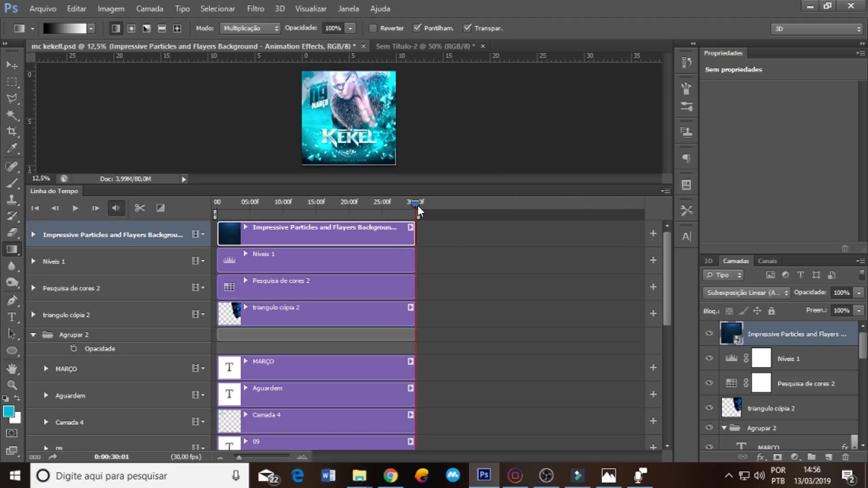
click(377, 203)
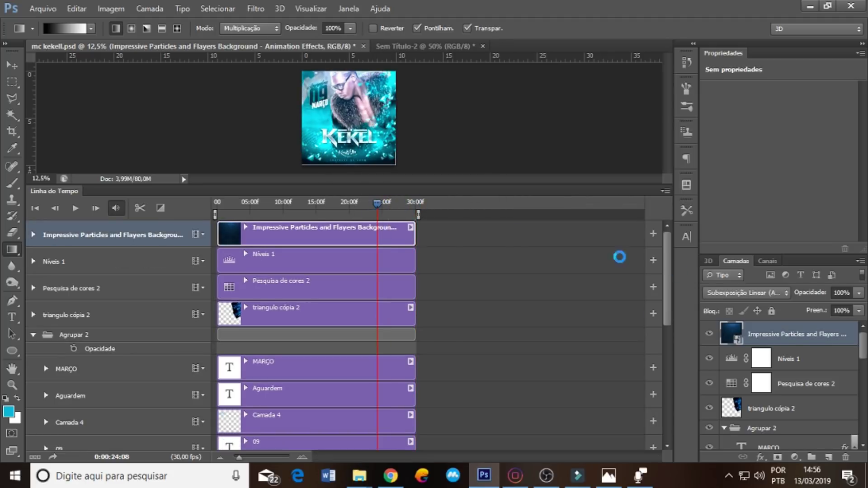
Move the particles layer below Pesquisa de cores 2 and play the animation to check.
click(858, 311)
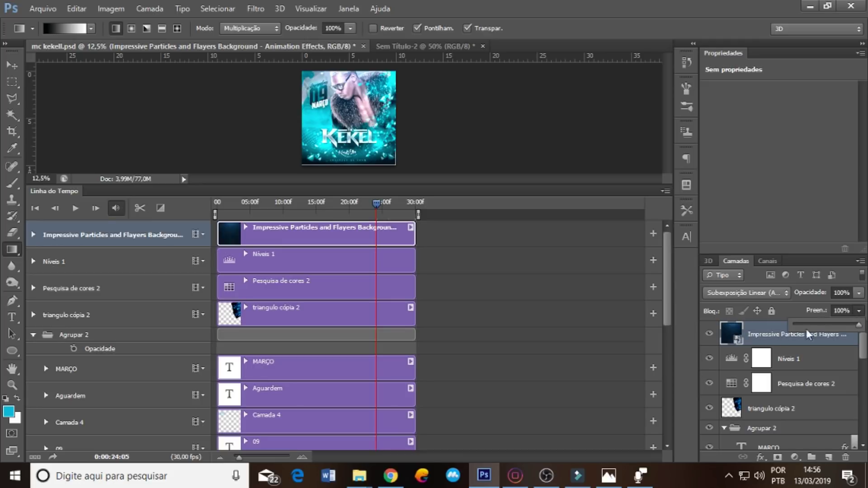
click(737, 340)
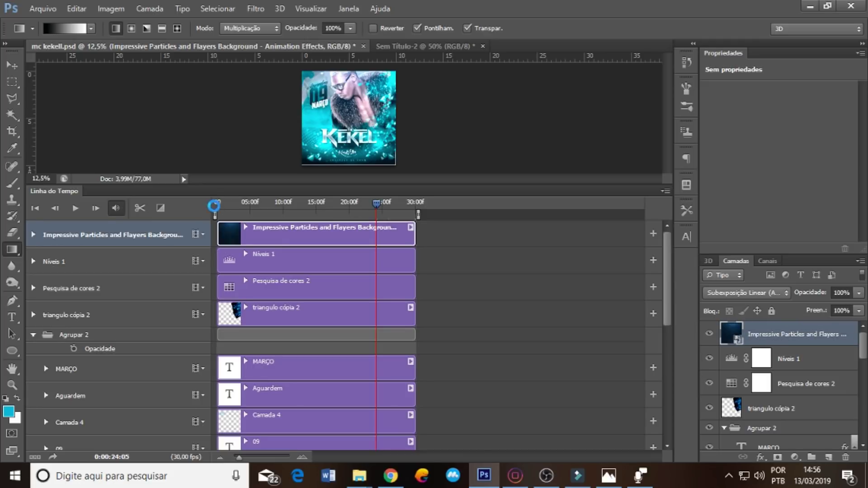
click(215, 204)
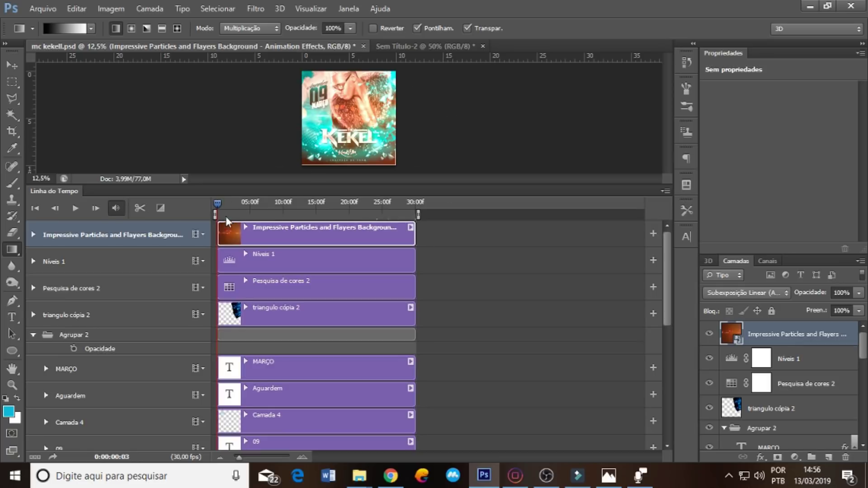
drag(787, 343, 768, 396)
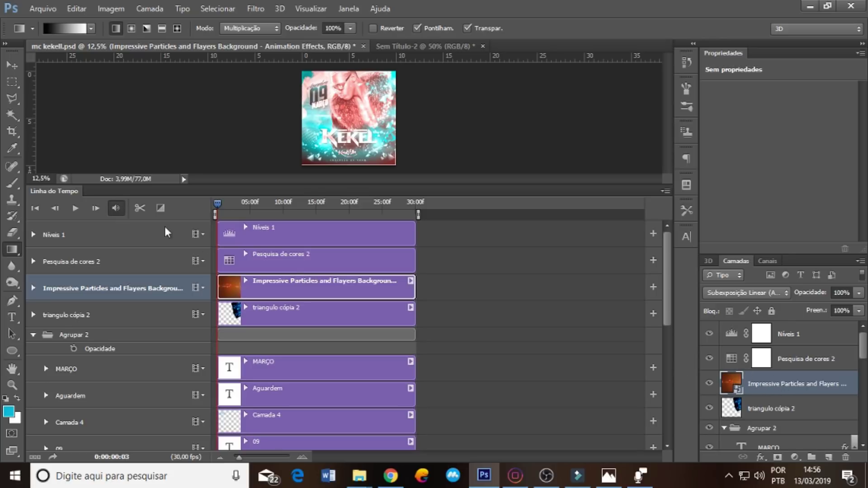
click(72, 211)
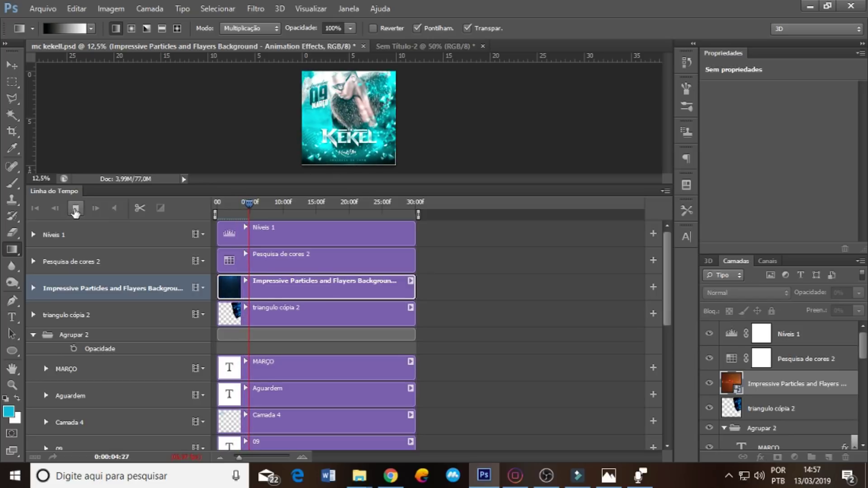
click(75, 213)
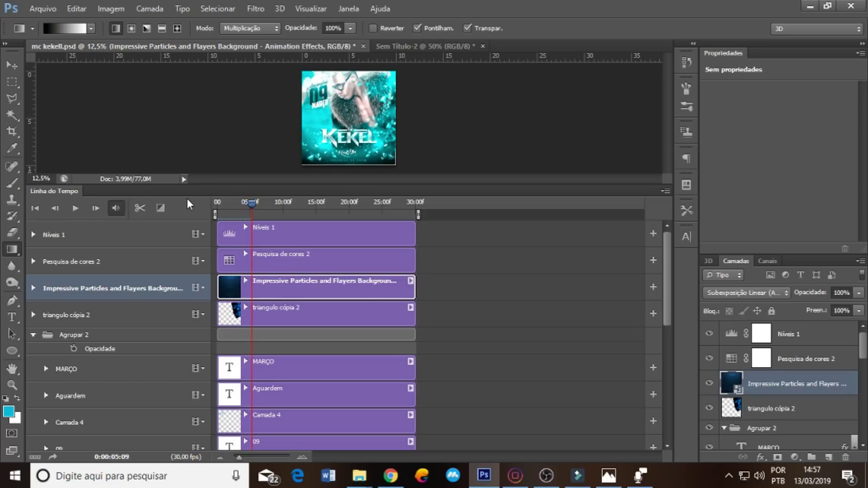
key(shift+Left)
click(217, 203)
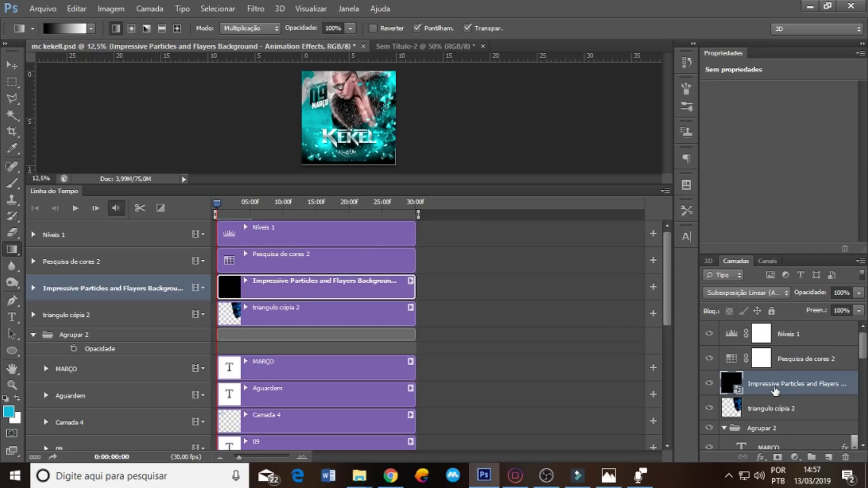
Try a 30-second cyan Solid Color fill clipped to the particles in Cor mode, then delete it.
key(i)
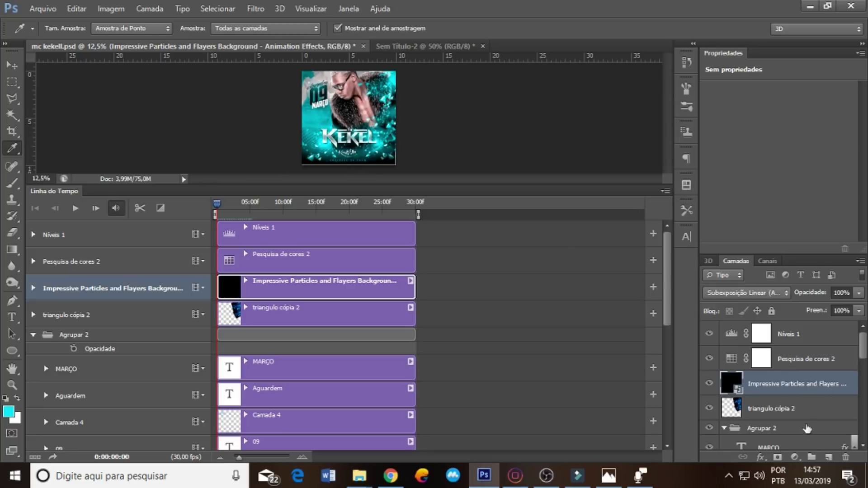
click(794, 457)
click(786, 189)
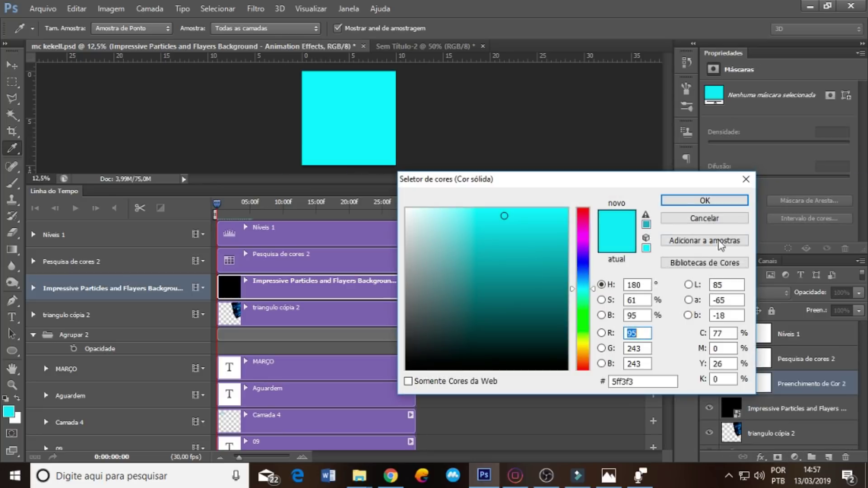
click(703, 200)
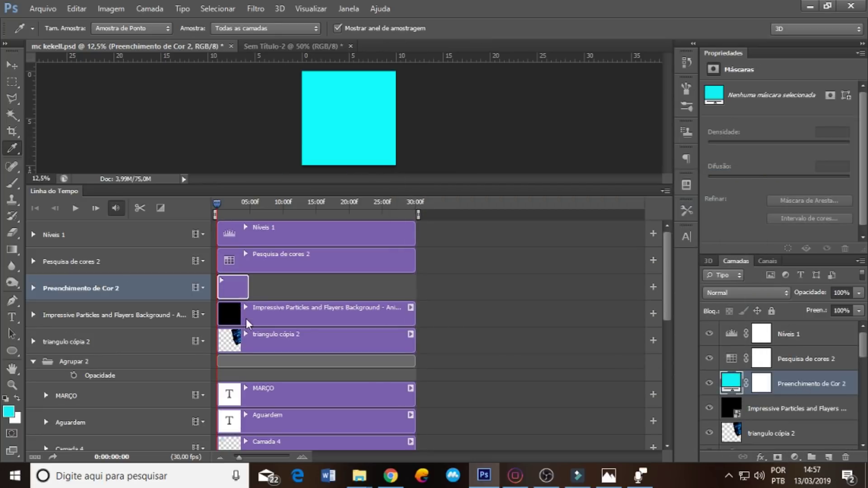
drag(248, 293, 415, 289)
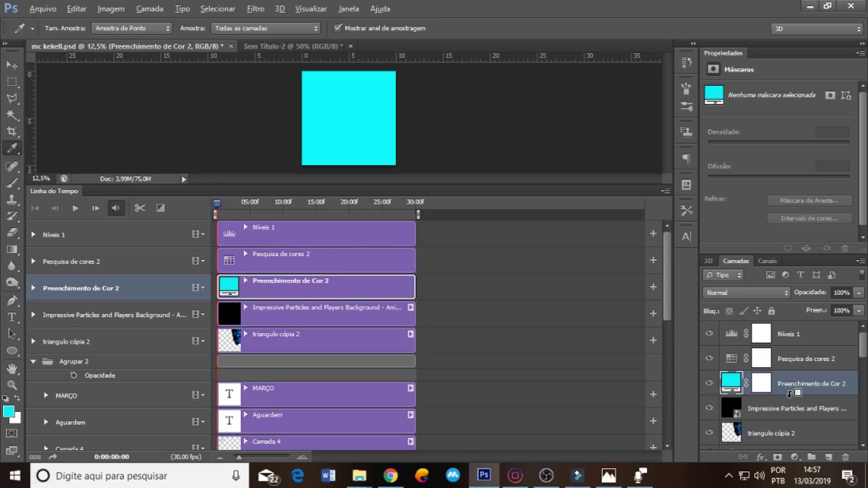
alt+click(789, 394)
click(747, 296)
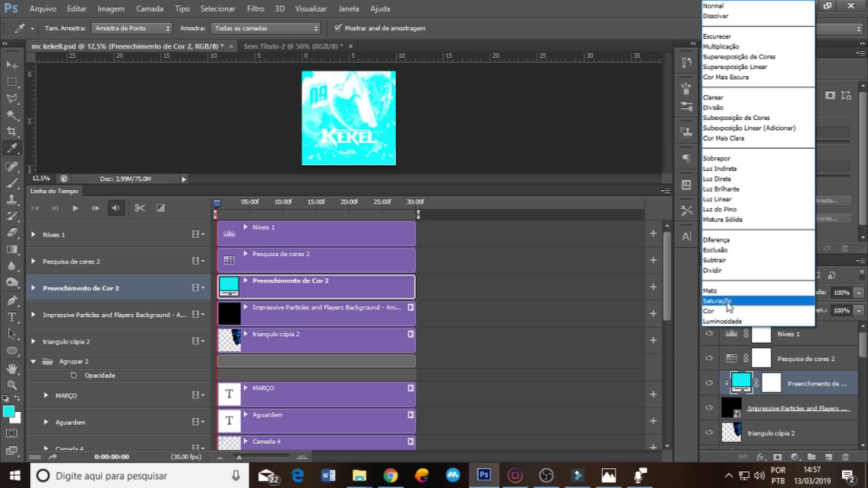
click(75, 213)
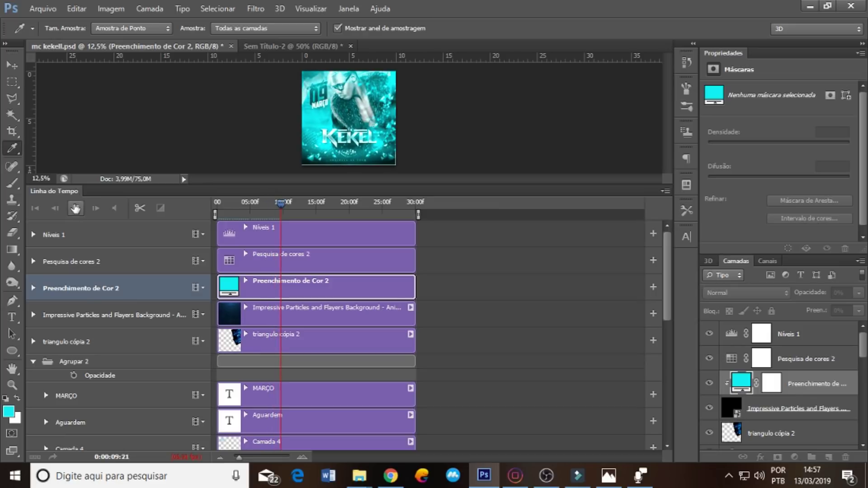
click(77, 208)
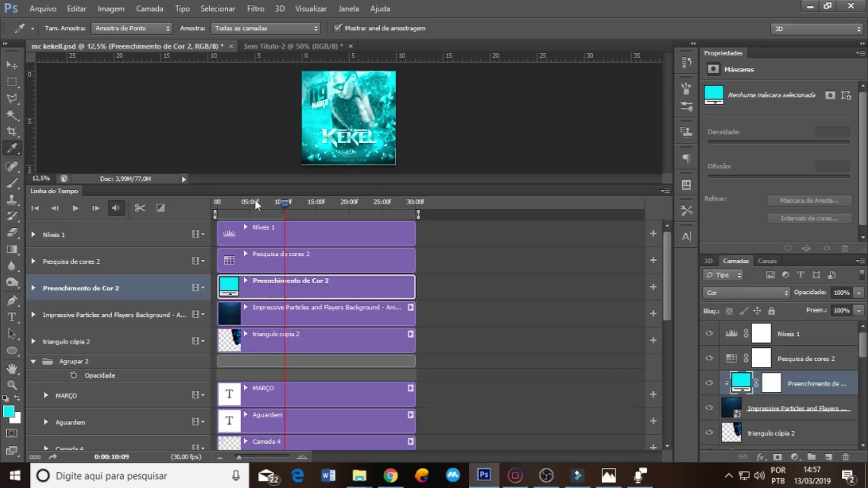
click(217, 203)
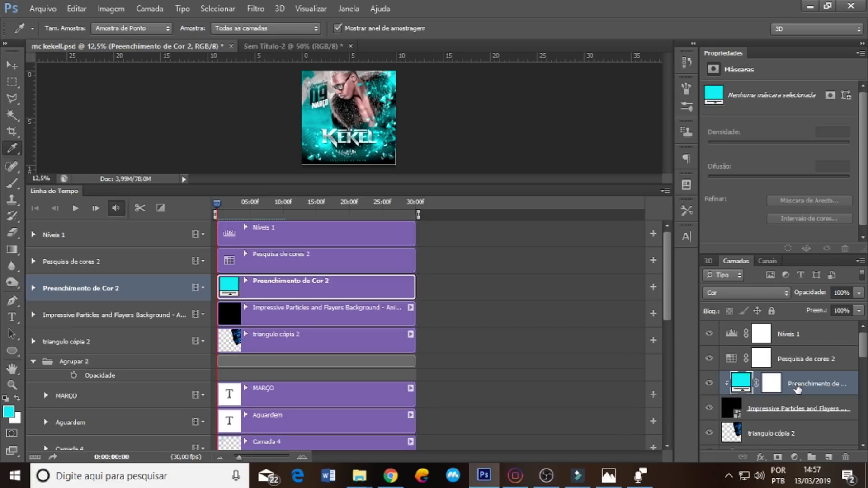
key(Delete)
Set particles fill to 64% and clip a Levels layer with black input 18, then play.
click(858, 311)
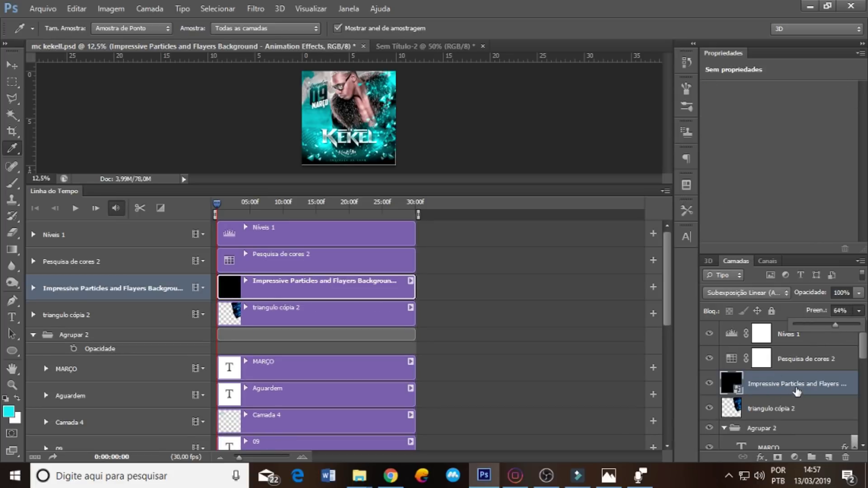
click(794, 457)
click(768, 239)
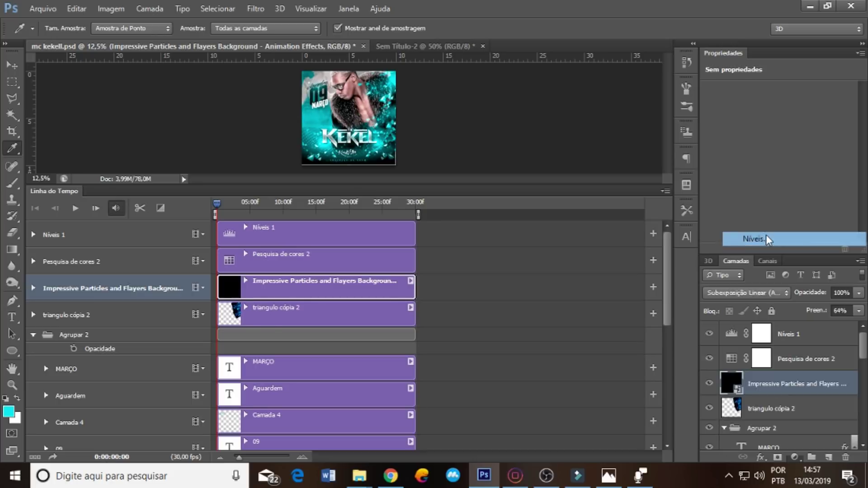
alt+click(796, 393)
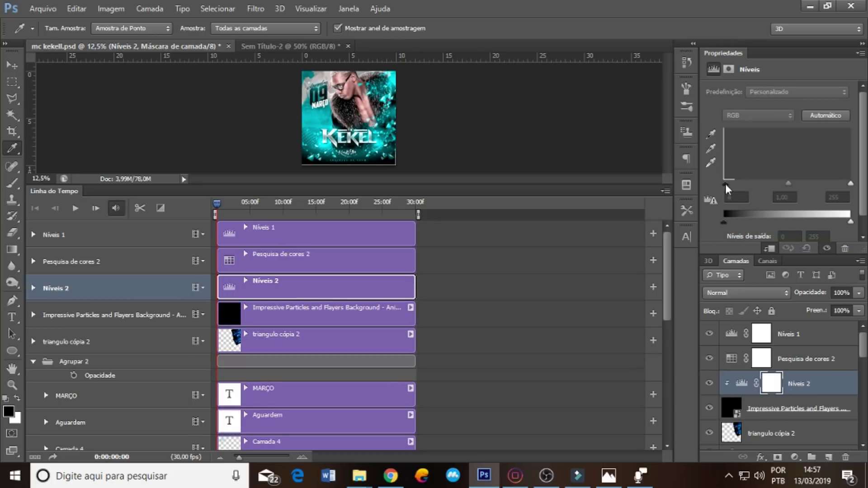
click(75, 209)
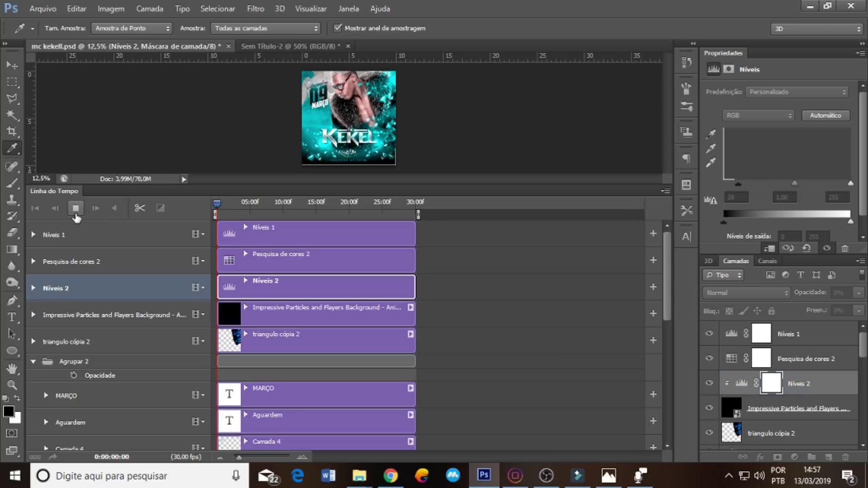